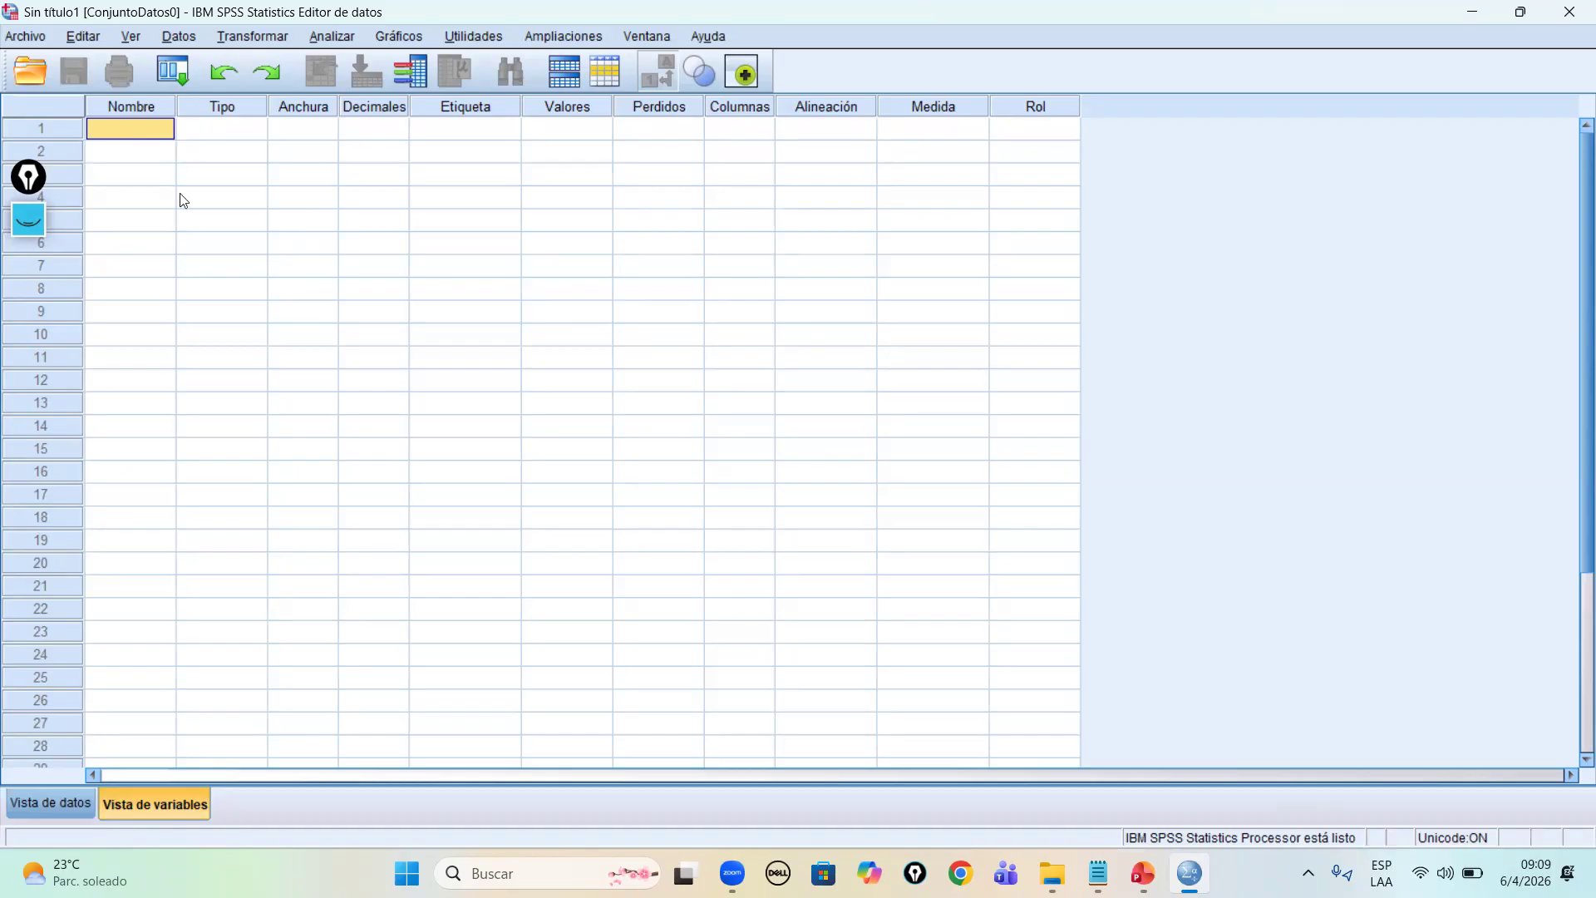
# Step: Widen the Nombre column so that a longer variable name fits
pyautogui.click(124, 135)
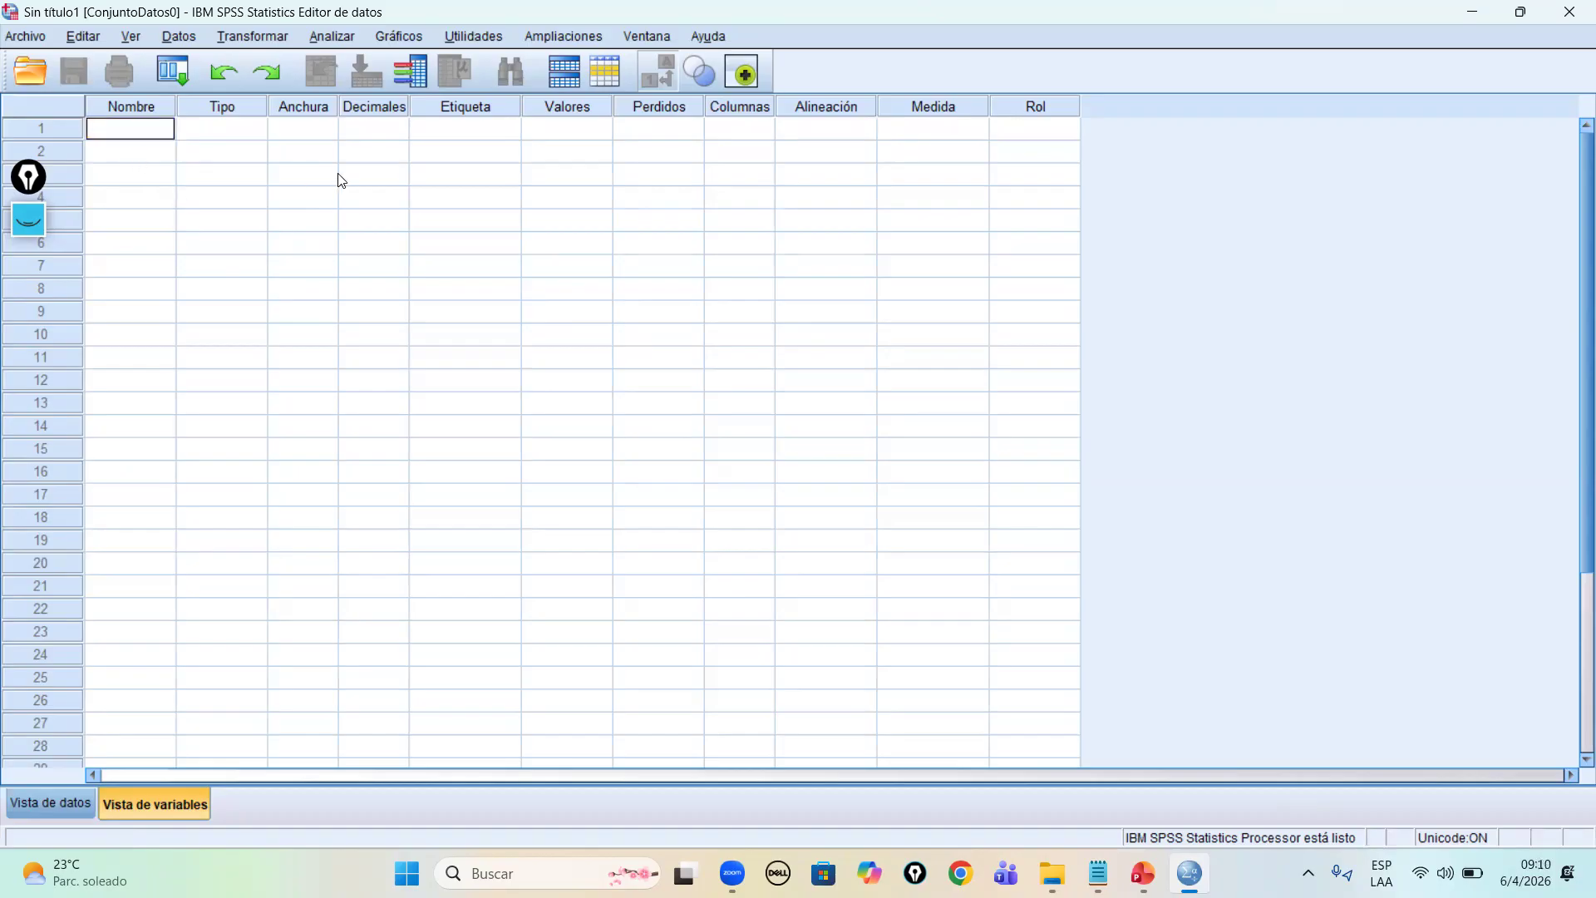
pyautogui.moveTo(175, 107); pyautogui.dragTo(305, 106)
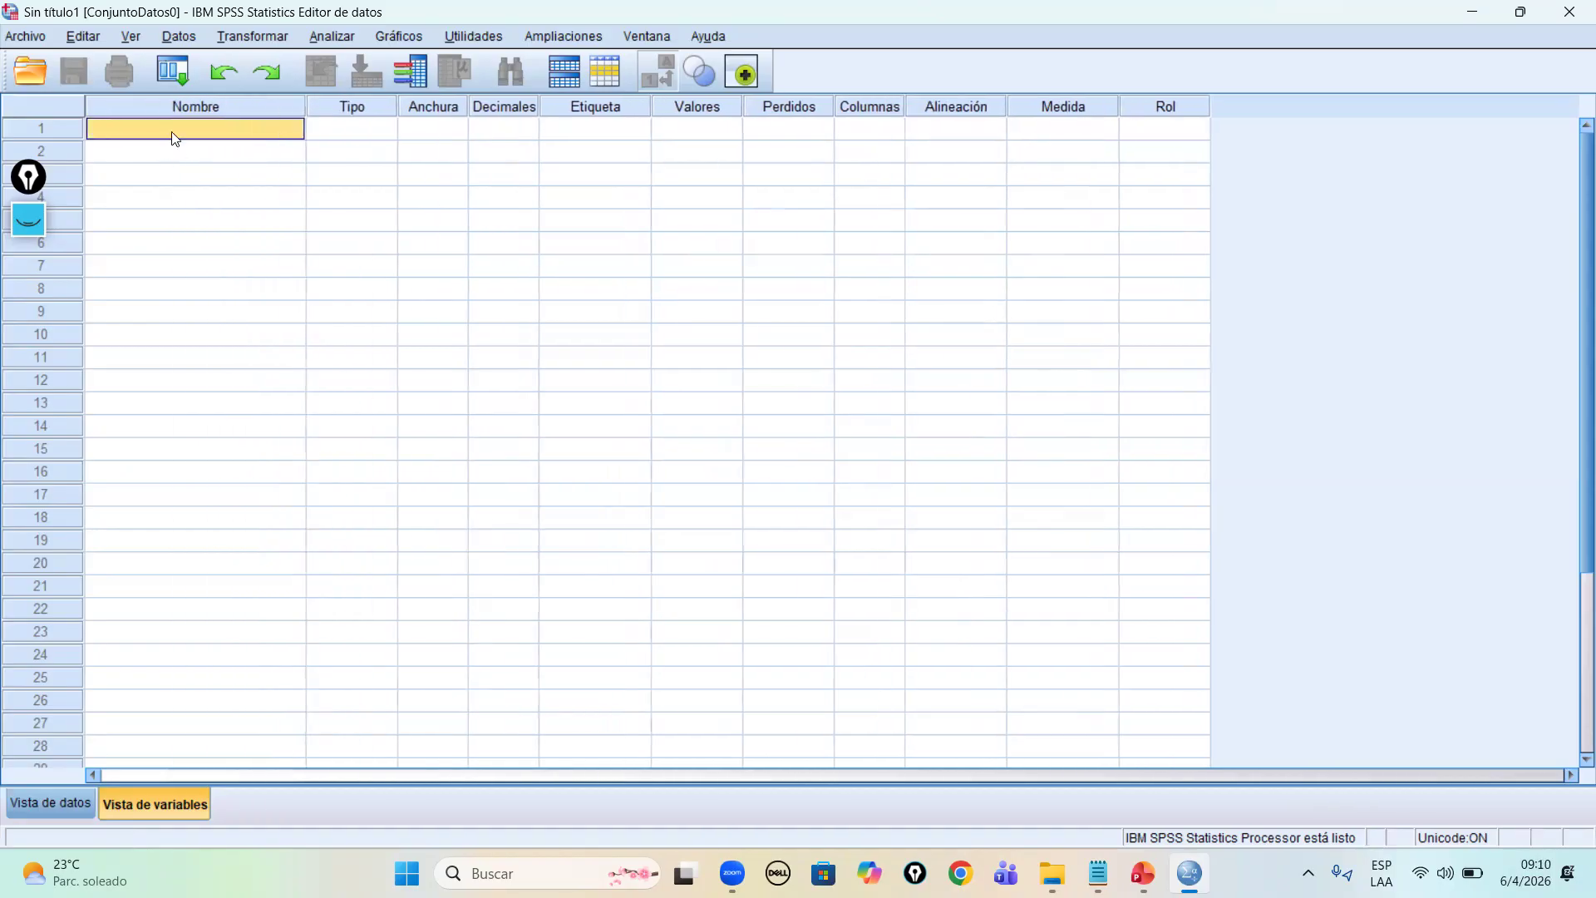
pyautogui.click(173, 133)
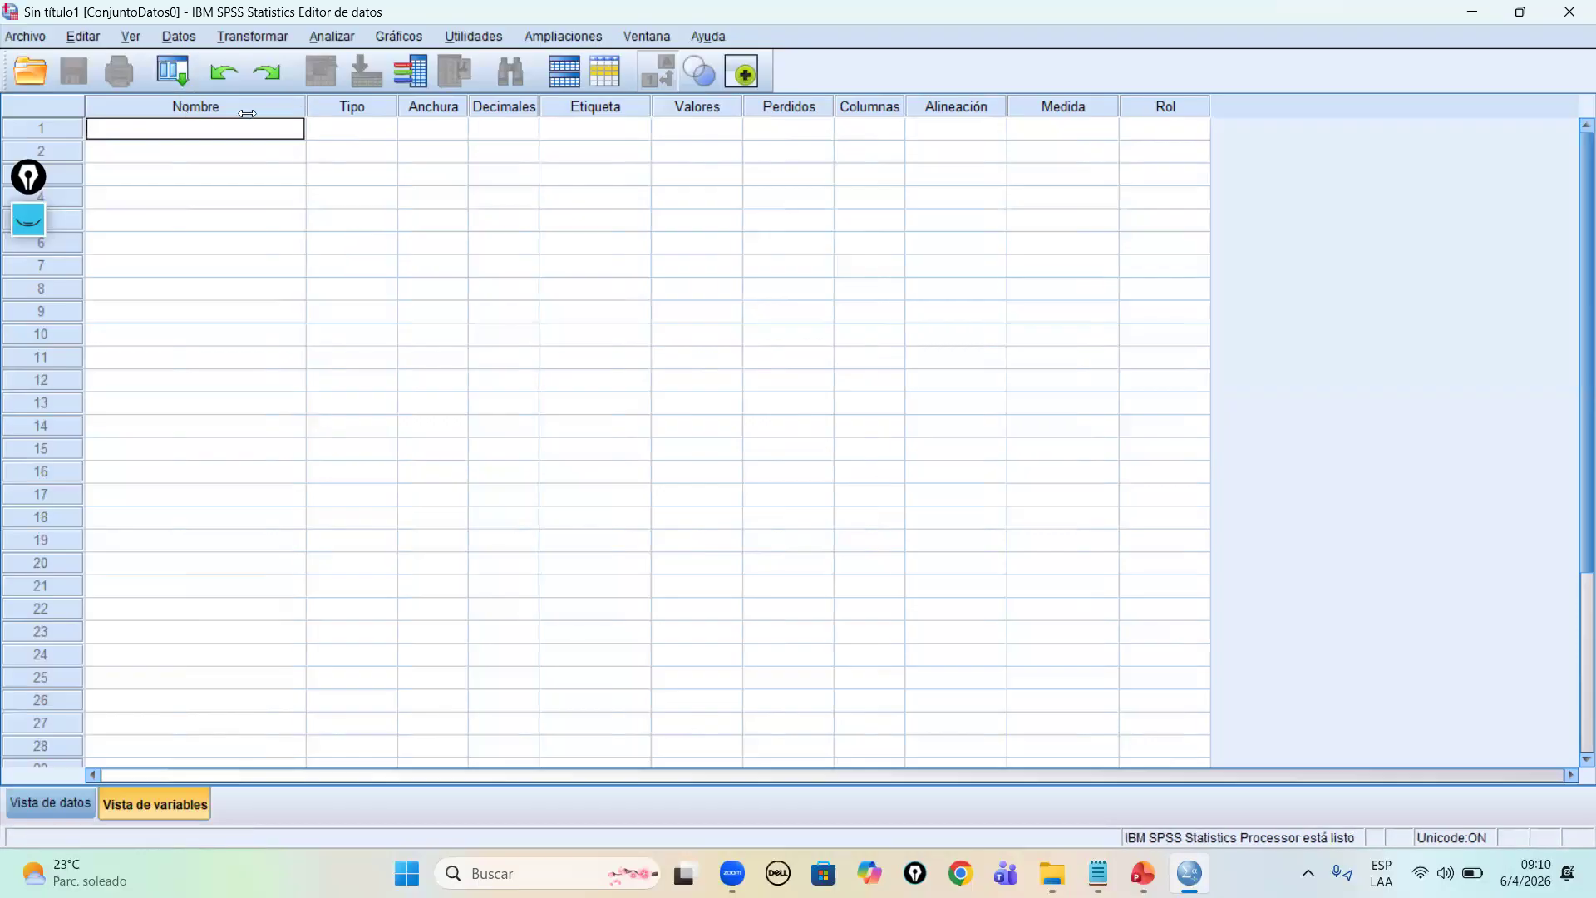
pyautogui.moveTo(309, 105); pyautogui.dragTo(239, 106)
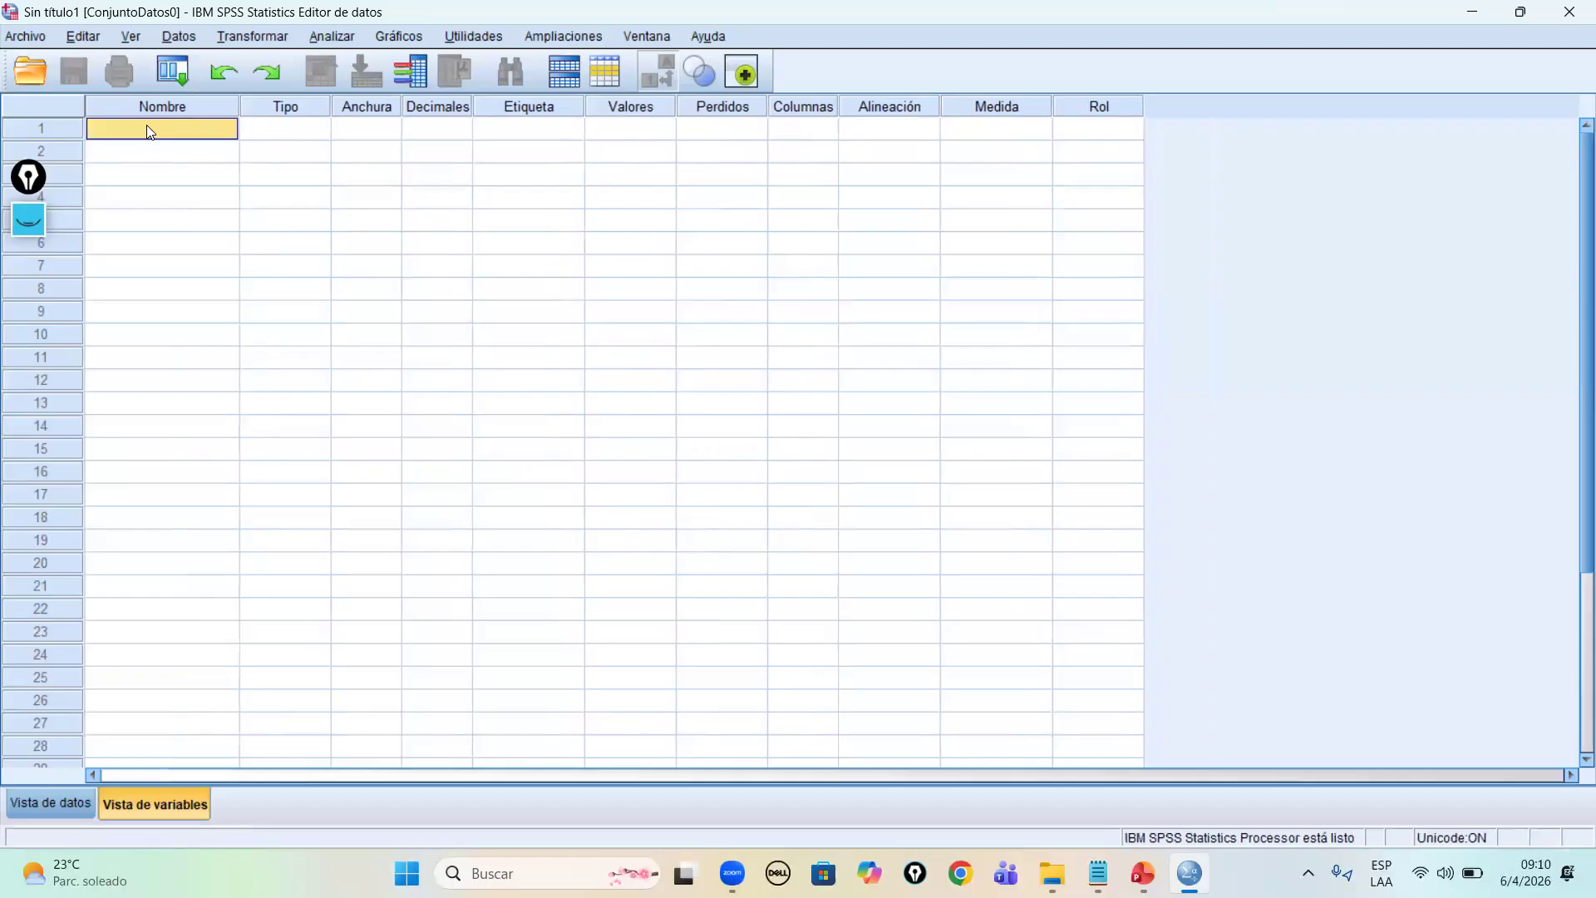
# Step: Create the first variable with the name Clases_fin_semana
pyautogui.doubleClick(192, 130)
pyautogui.write('Clases_finseman')
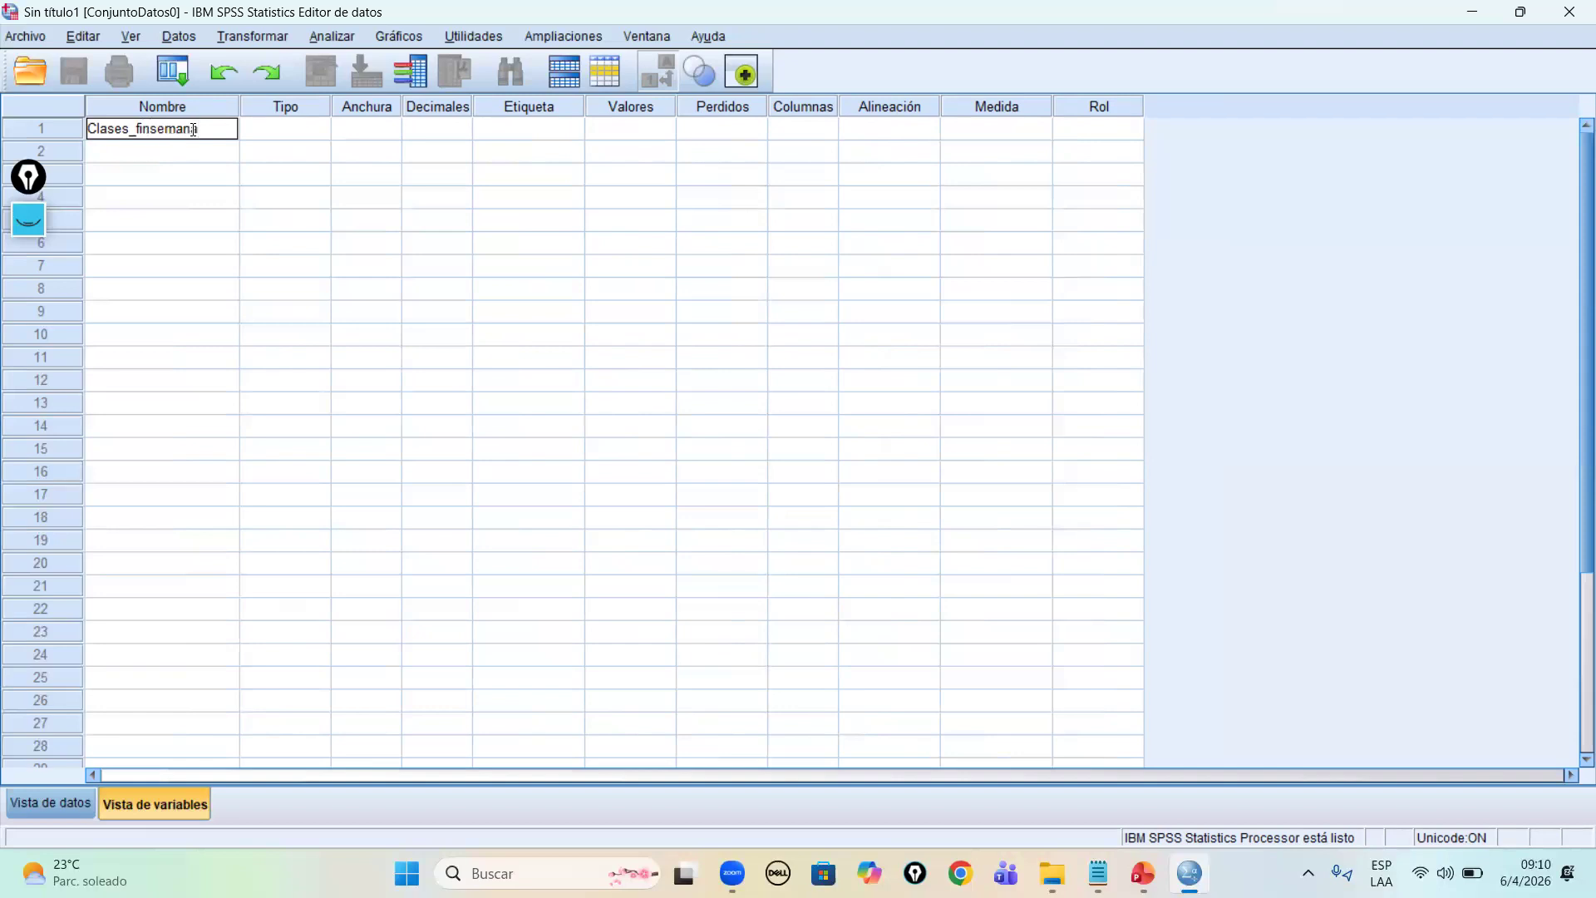
pyautogui.click(153, 130)
pyautogui.write('_')
pyautogui.click(217, 179)
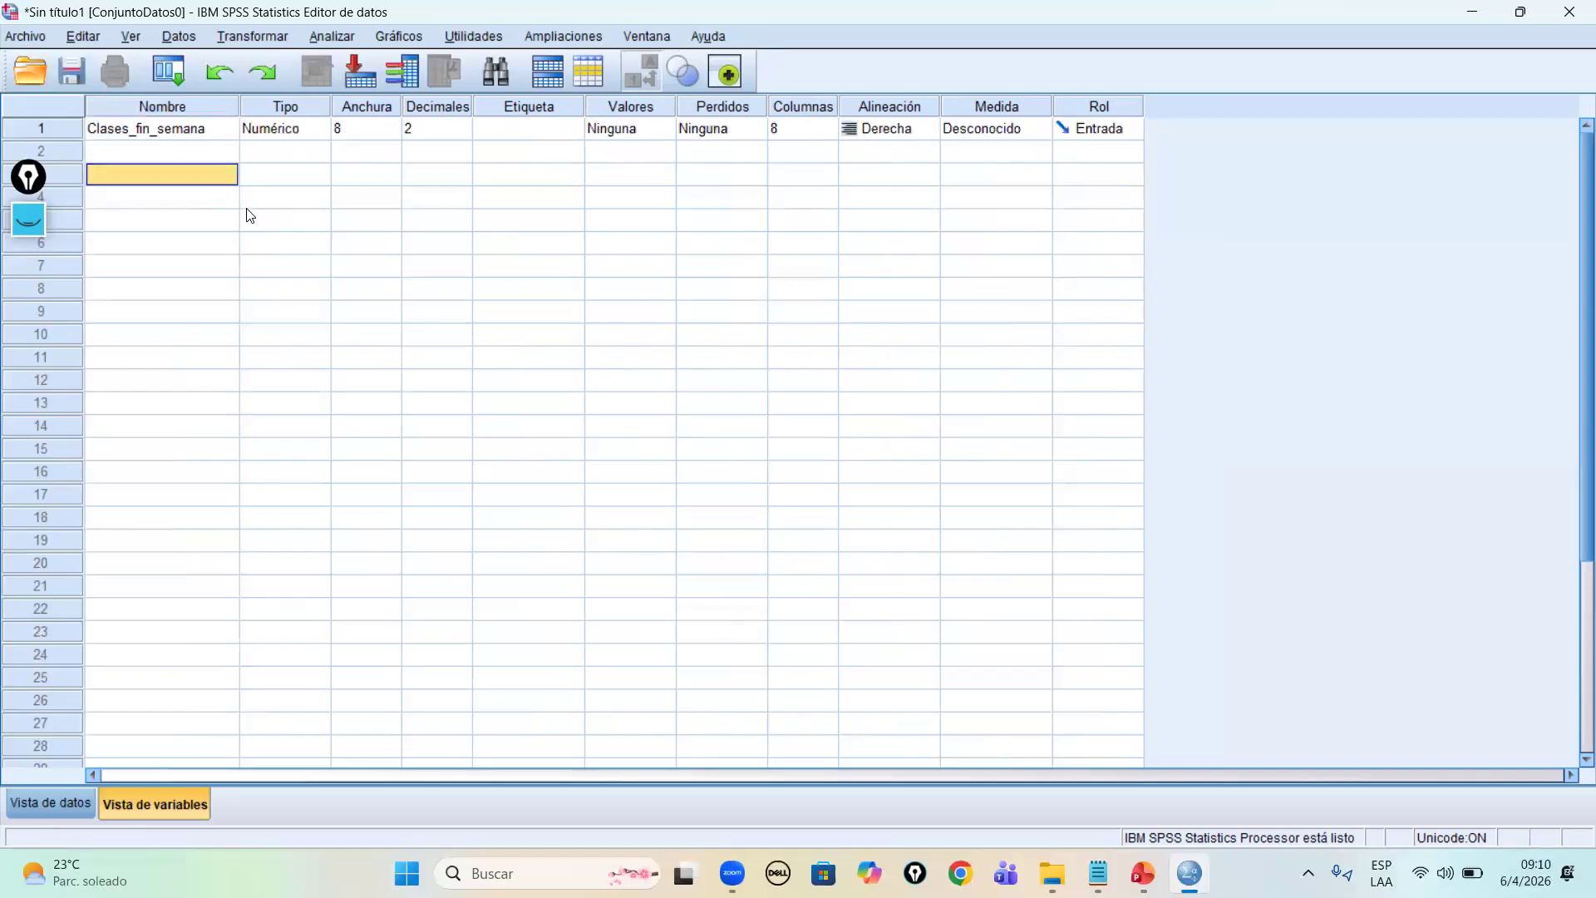
# Step: Set the Clases_fin_semana variable's width to 15 and its decimals to 0
pyautogui.click(203, 133)
pyautogui.click(301, 133)
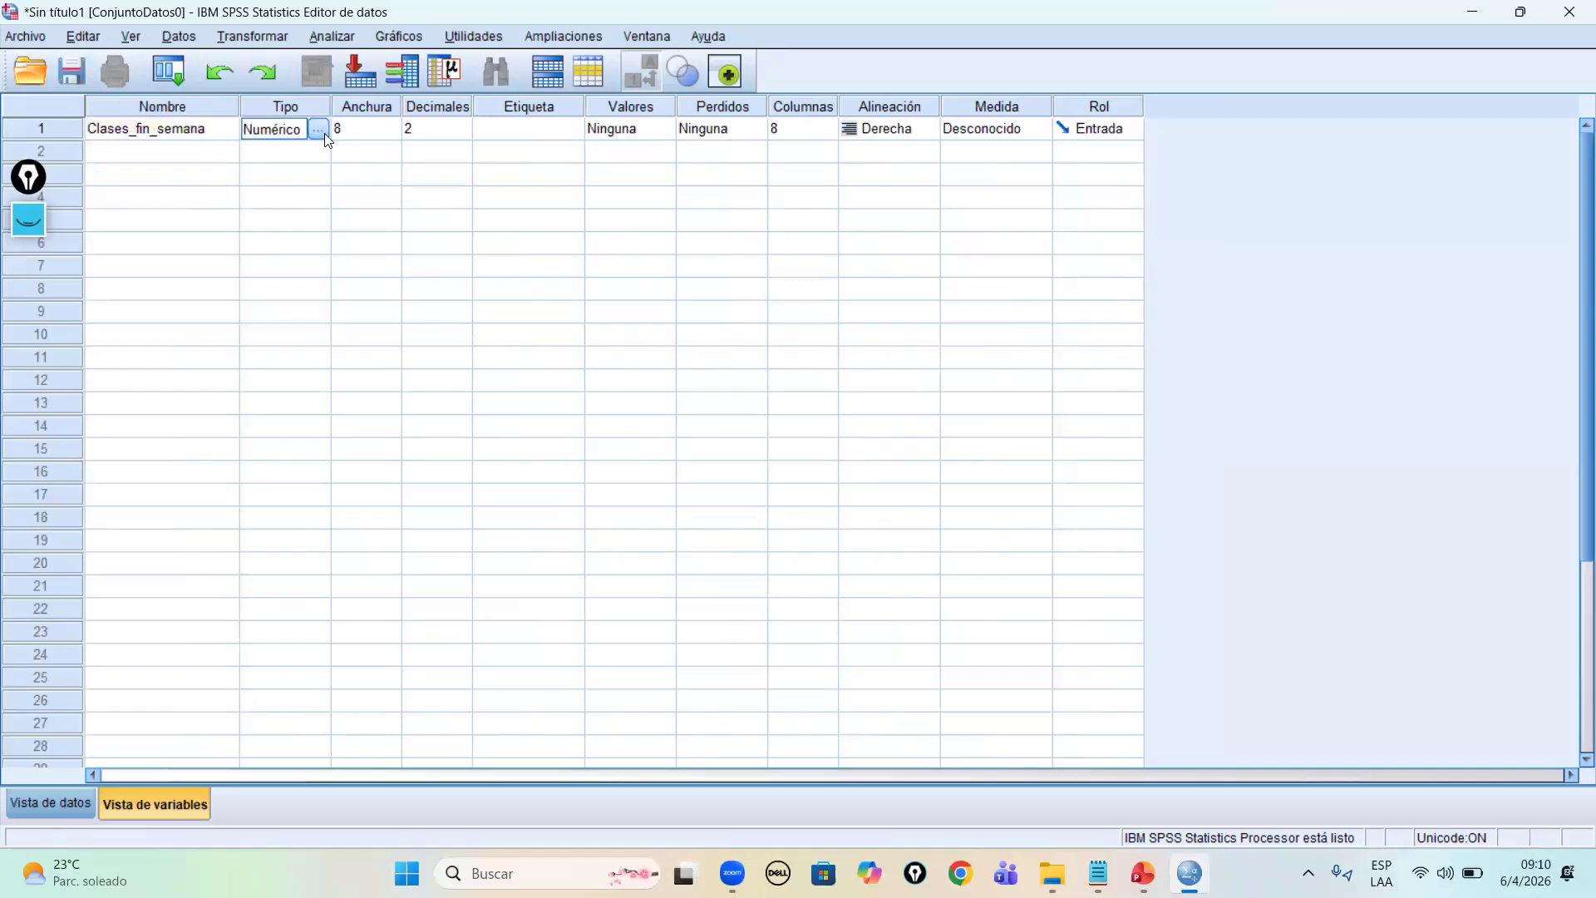
pyautogui.click(397, 135)
pyautogui.press('BackSpace')
pyautogui.write('15')
pyautogui.click(423, 132)
pyautogui.click(465, 133)
pyautogui.click(464, 131)
# Step: Enter "Esta de acuerdo con asistir el fin de semana a clases?" as the label of Clases_fin_semana
pyautogui.click(526, 126)
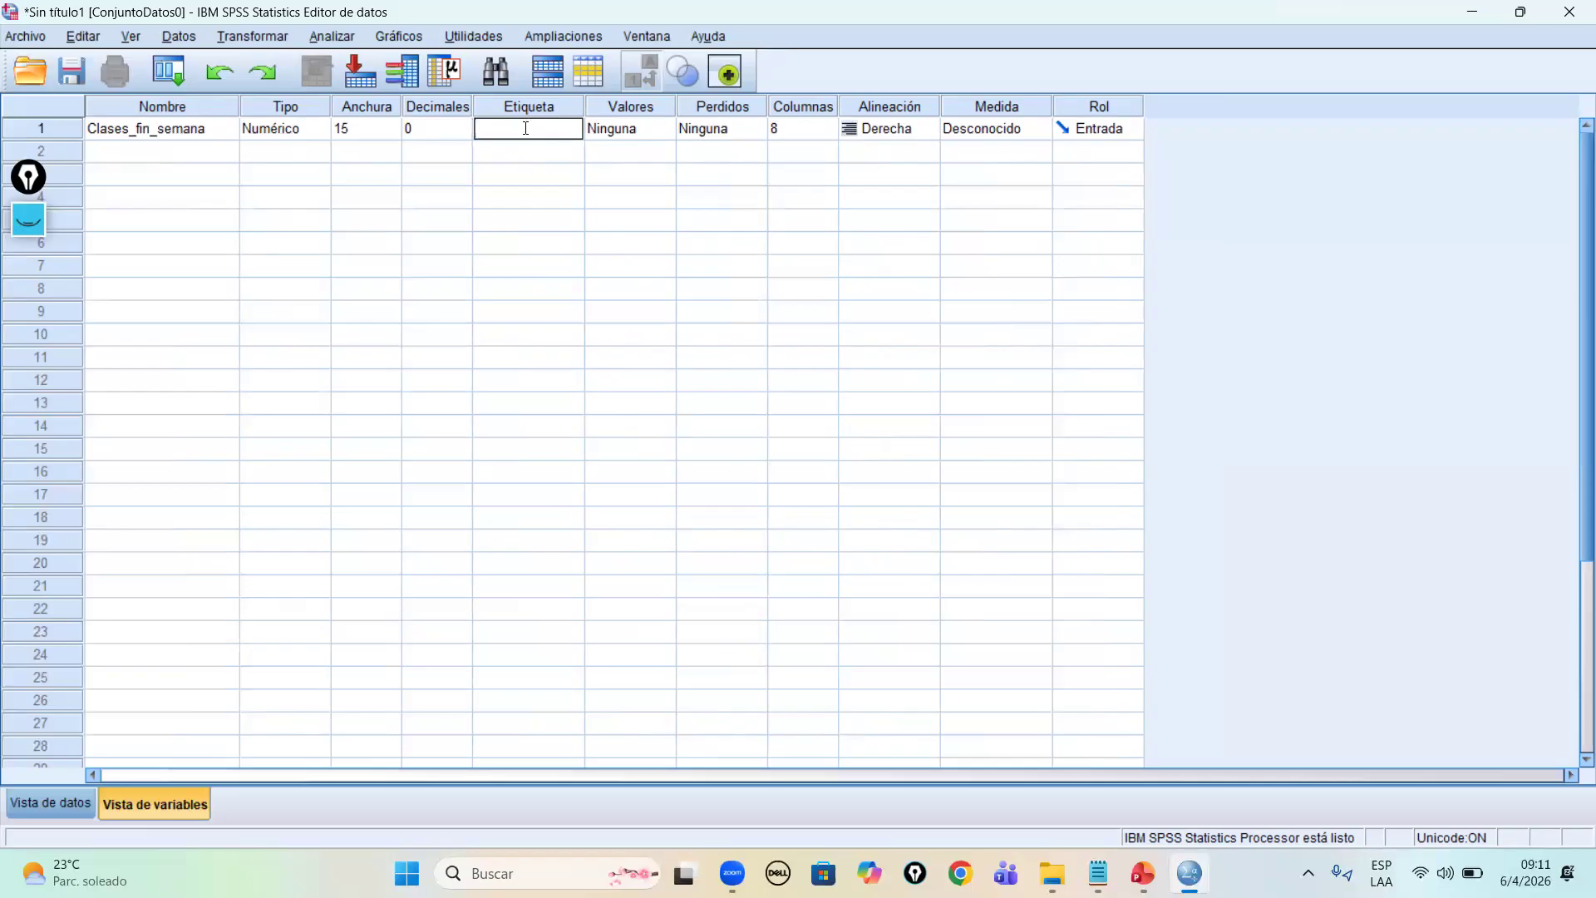
pyautogui.write('Esta de acuerdo con asist')
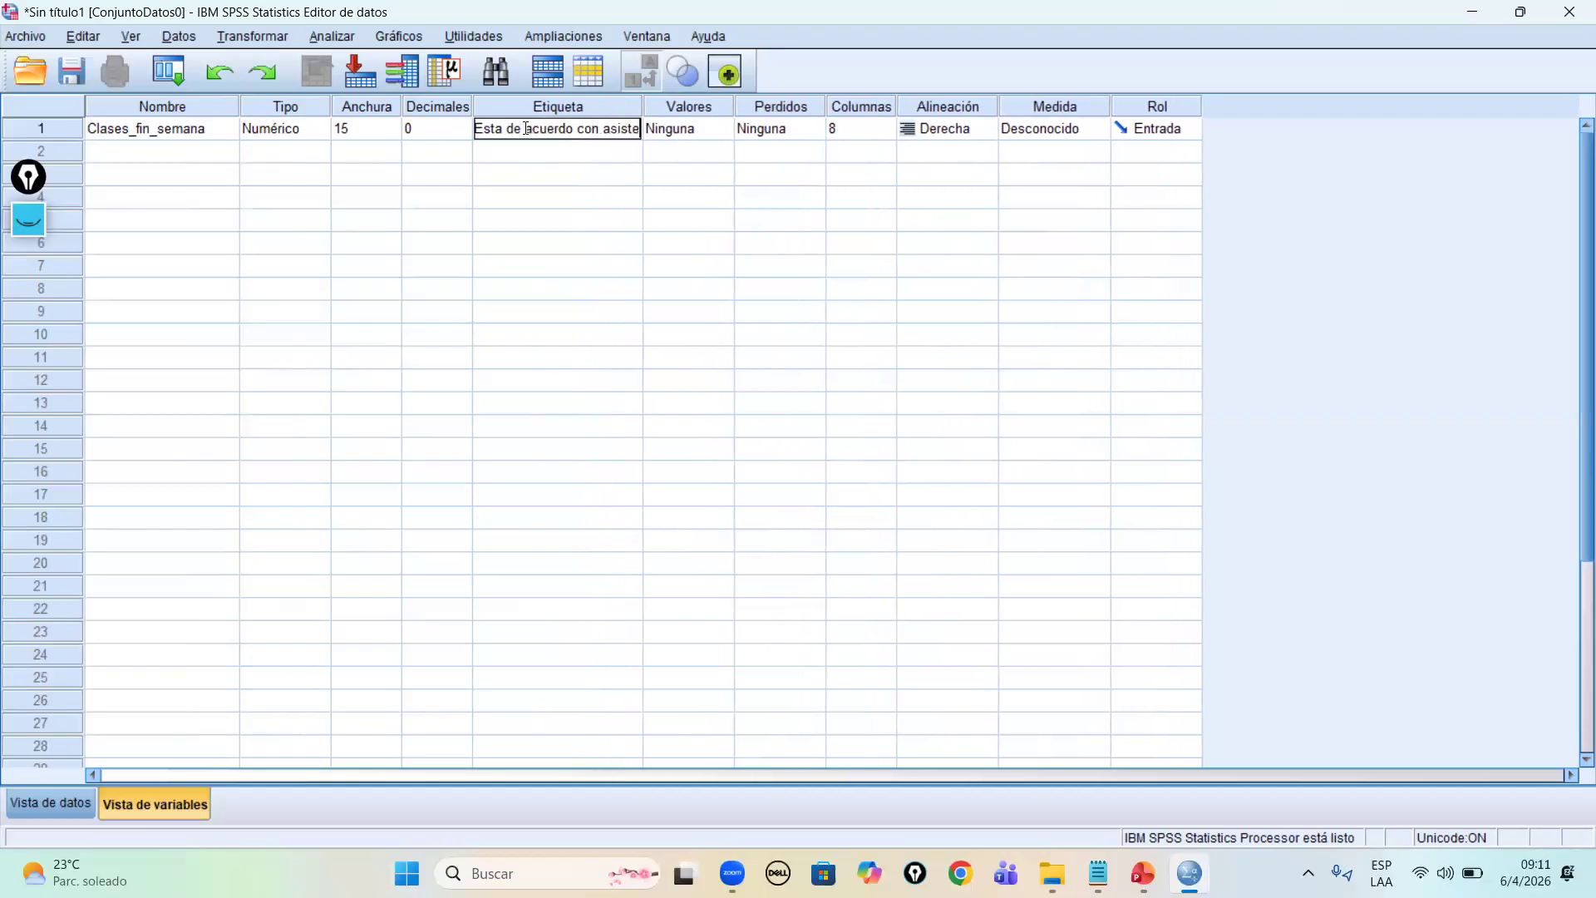
pyautogui.write('ir el fin')
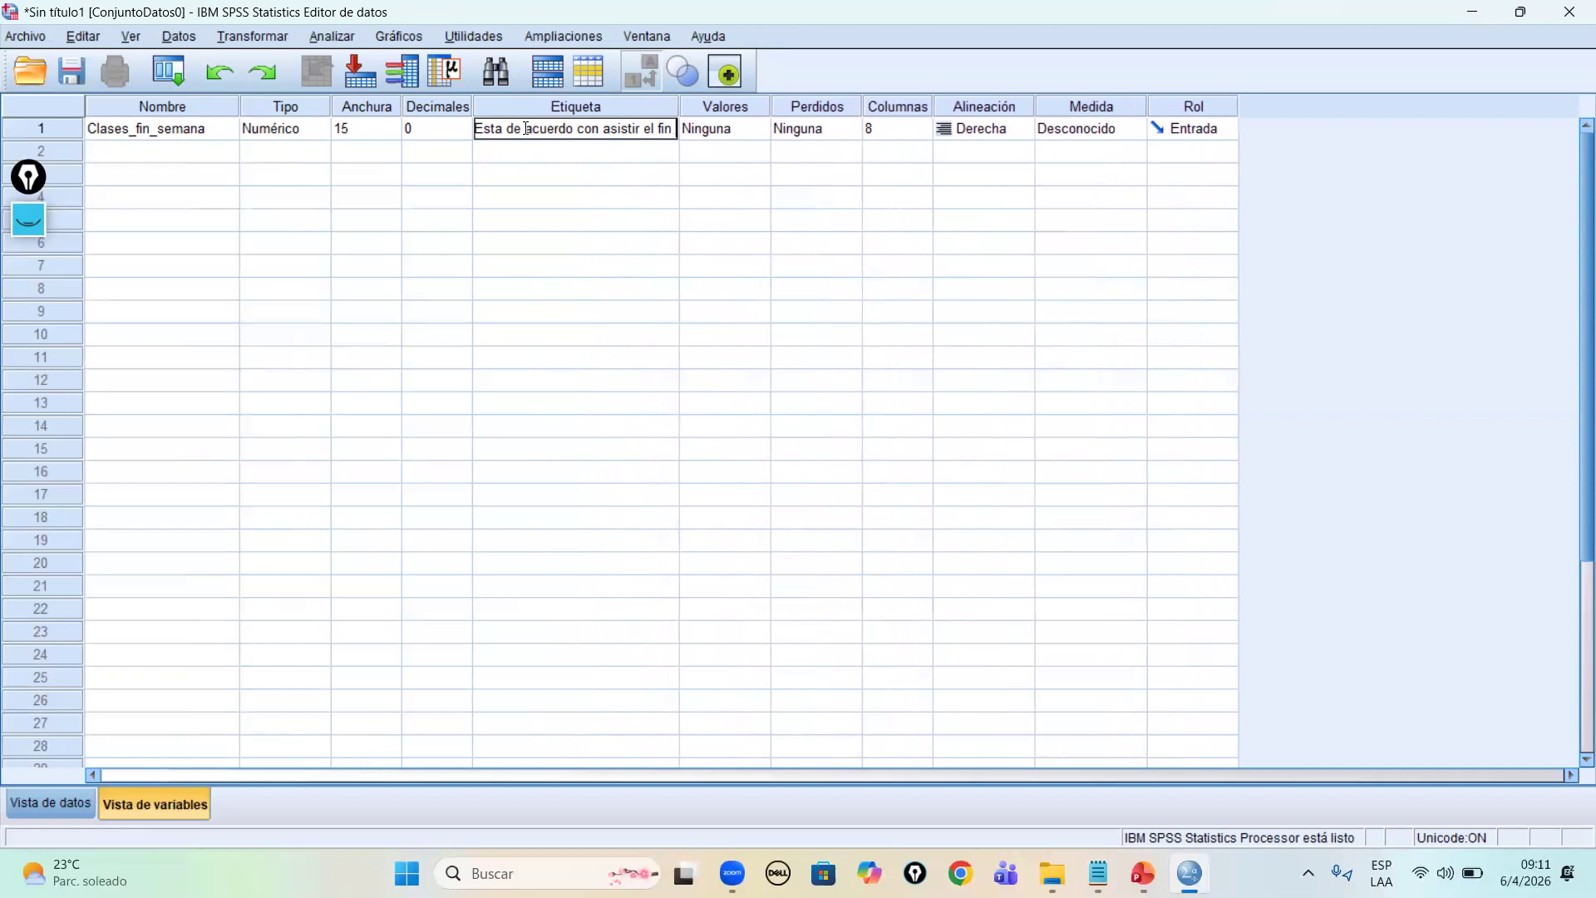
pyautogui.write(' de semana')
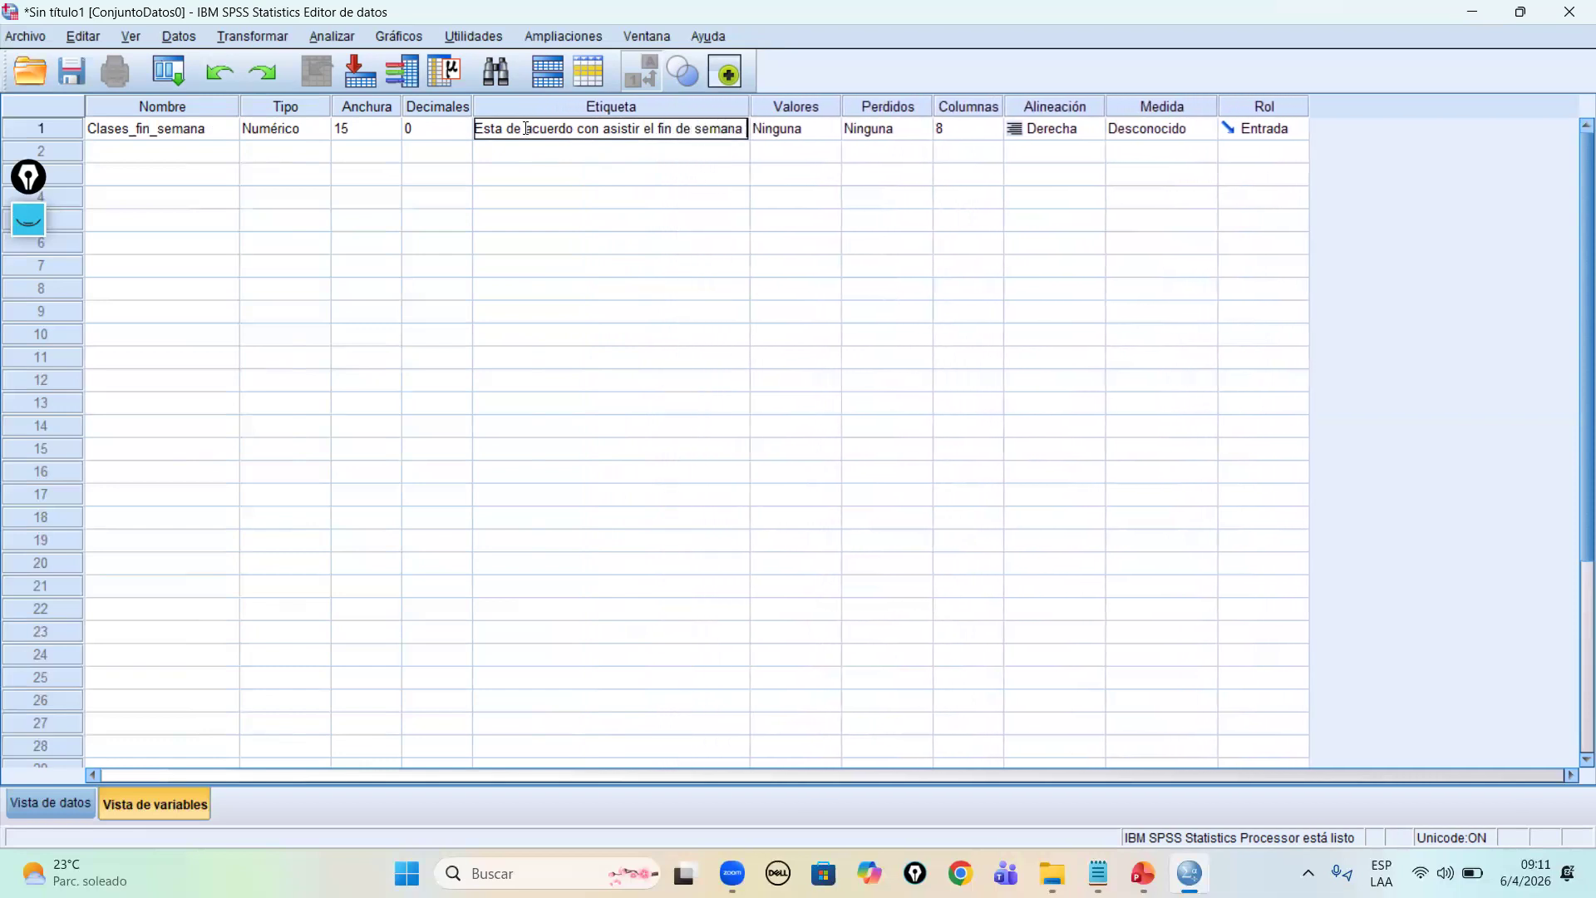
pyautogui.write(' a clases>?')
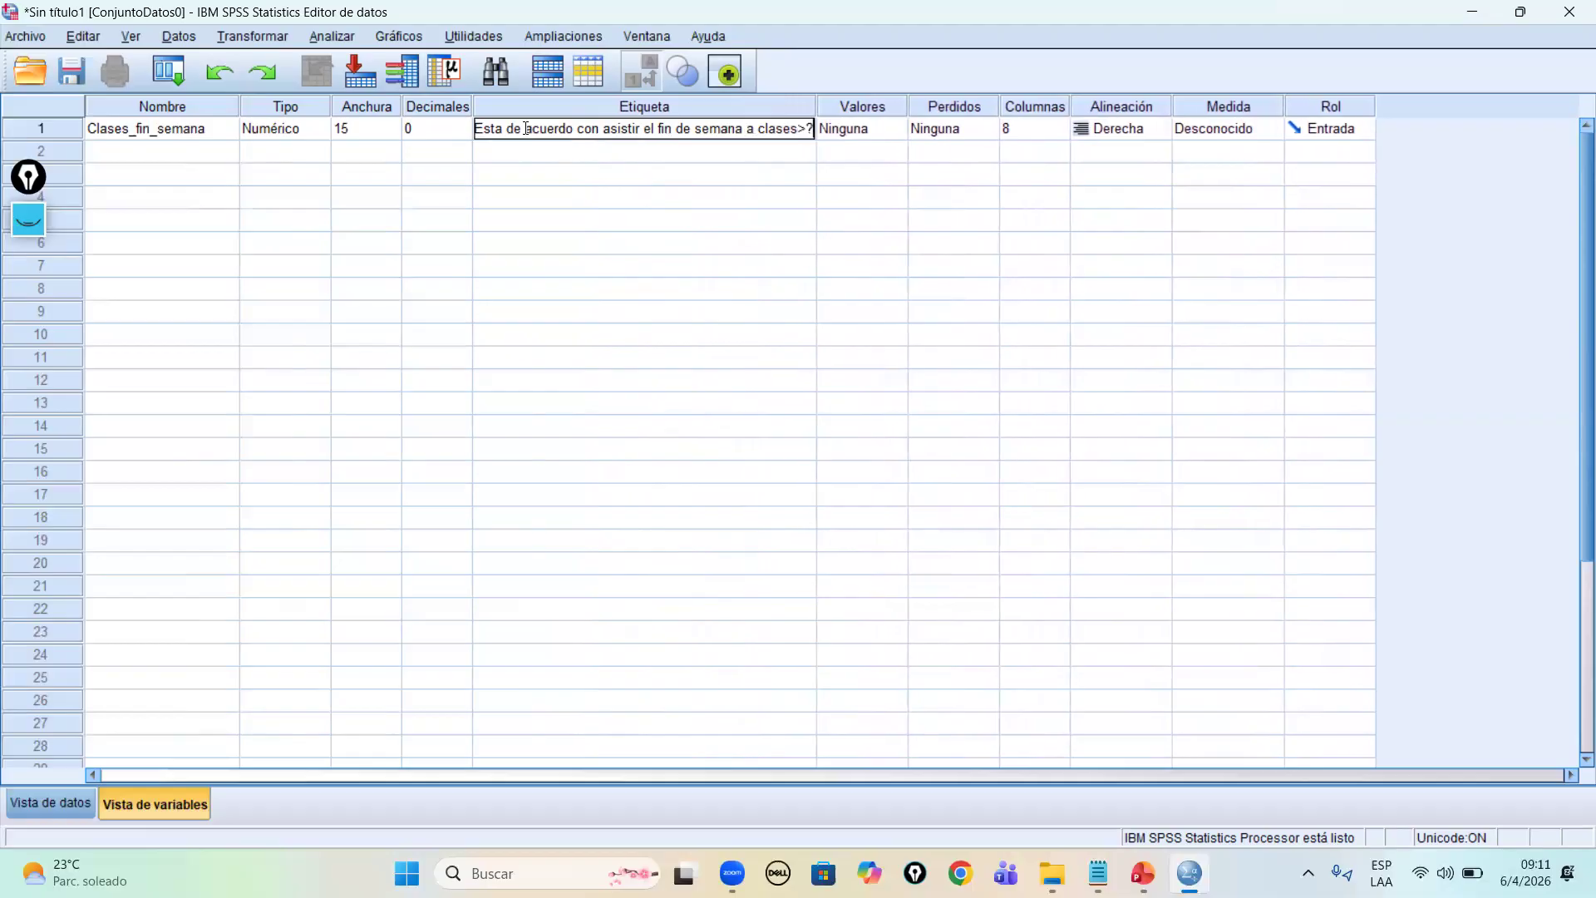
pyautogui.press('Left')
pyautogui.press('BackSpace')
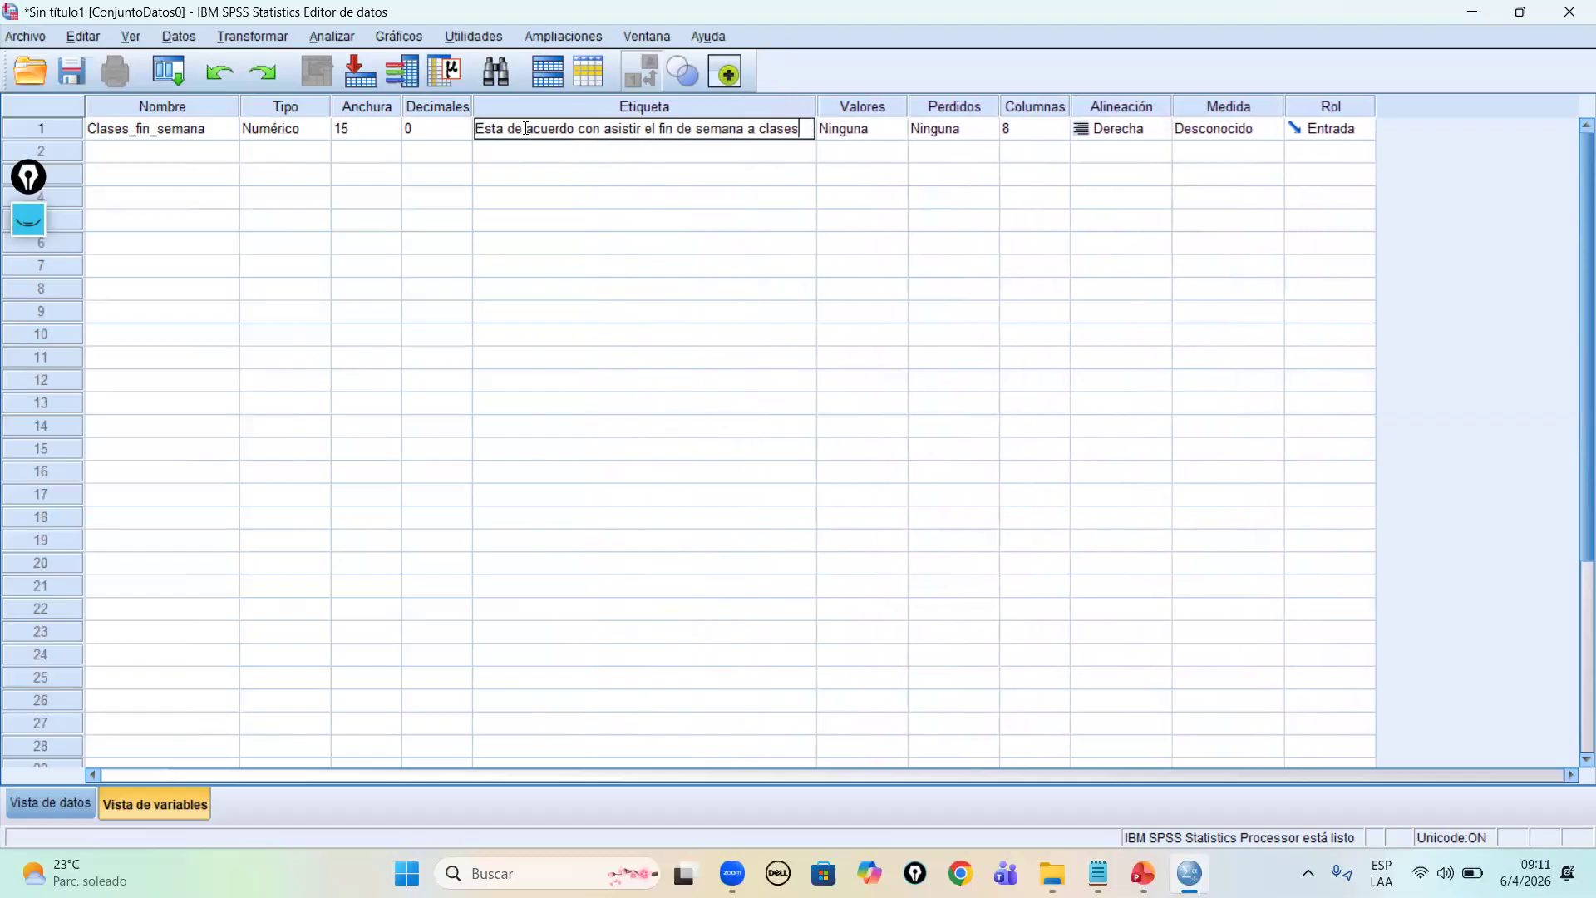
# Step: Open the value labels of Clases_fin_semana and add value 1 as "Totalmente de acuerdo"
pyautogui.click(873, 133)
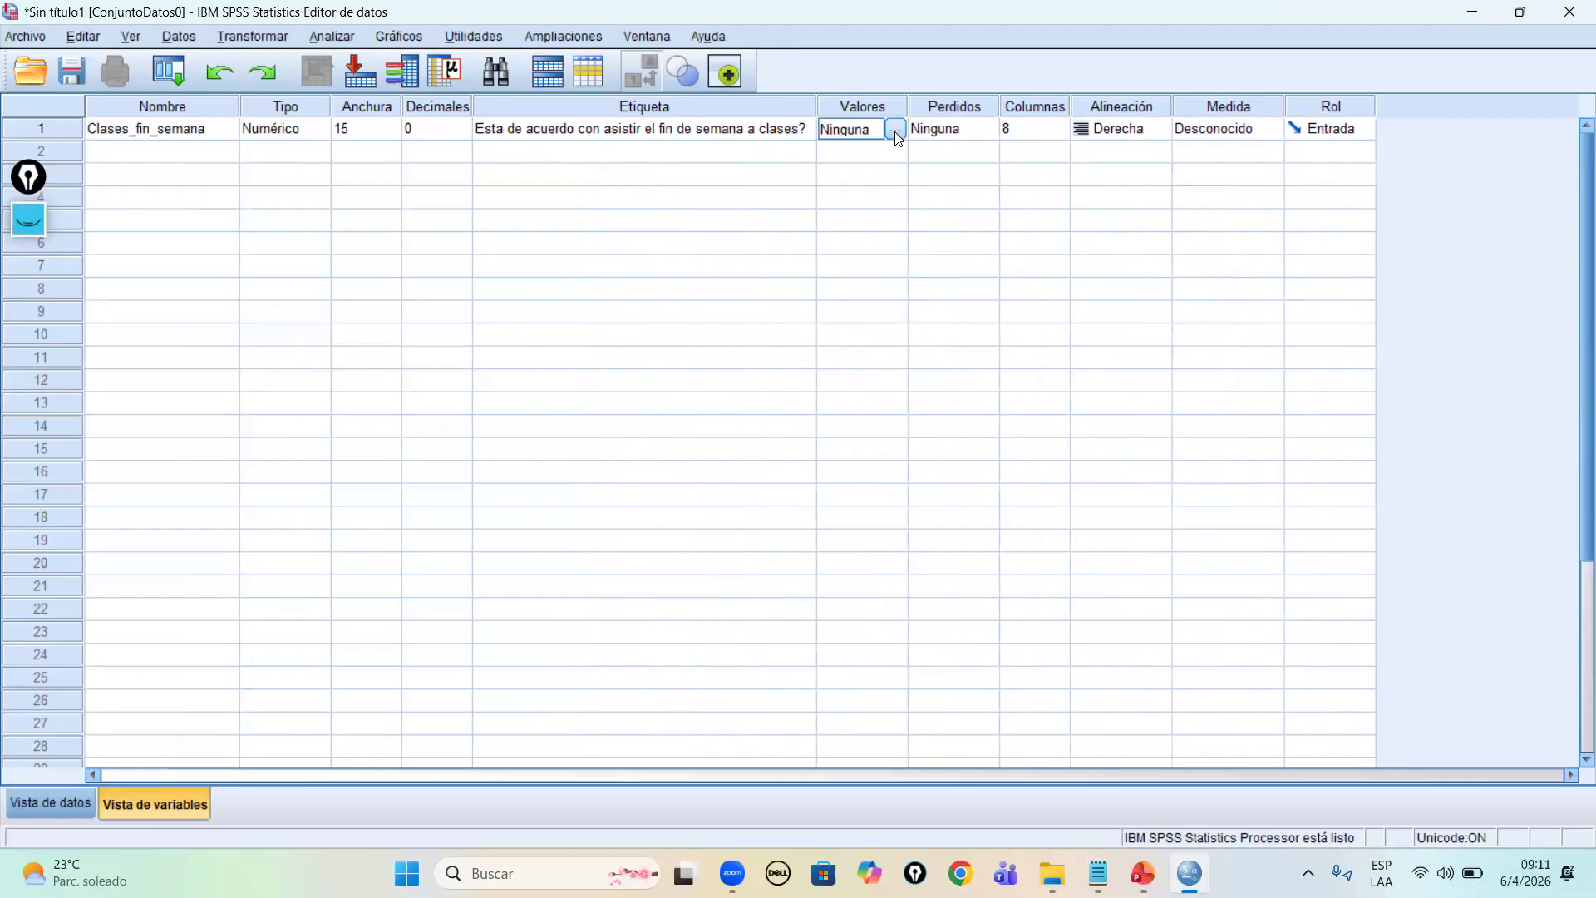
pyautogui.click(895, 132)
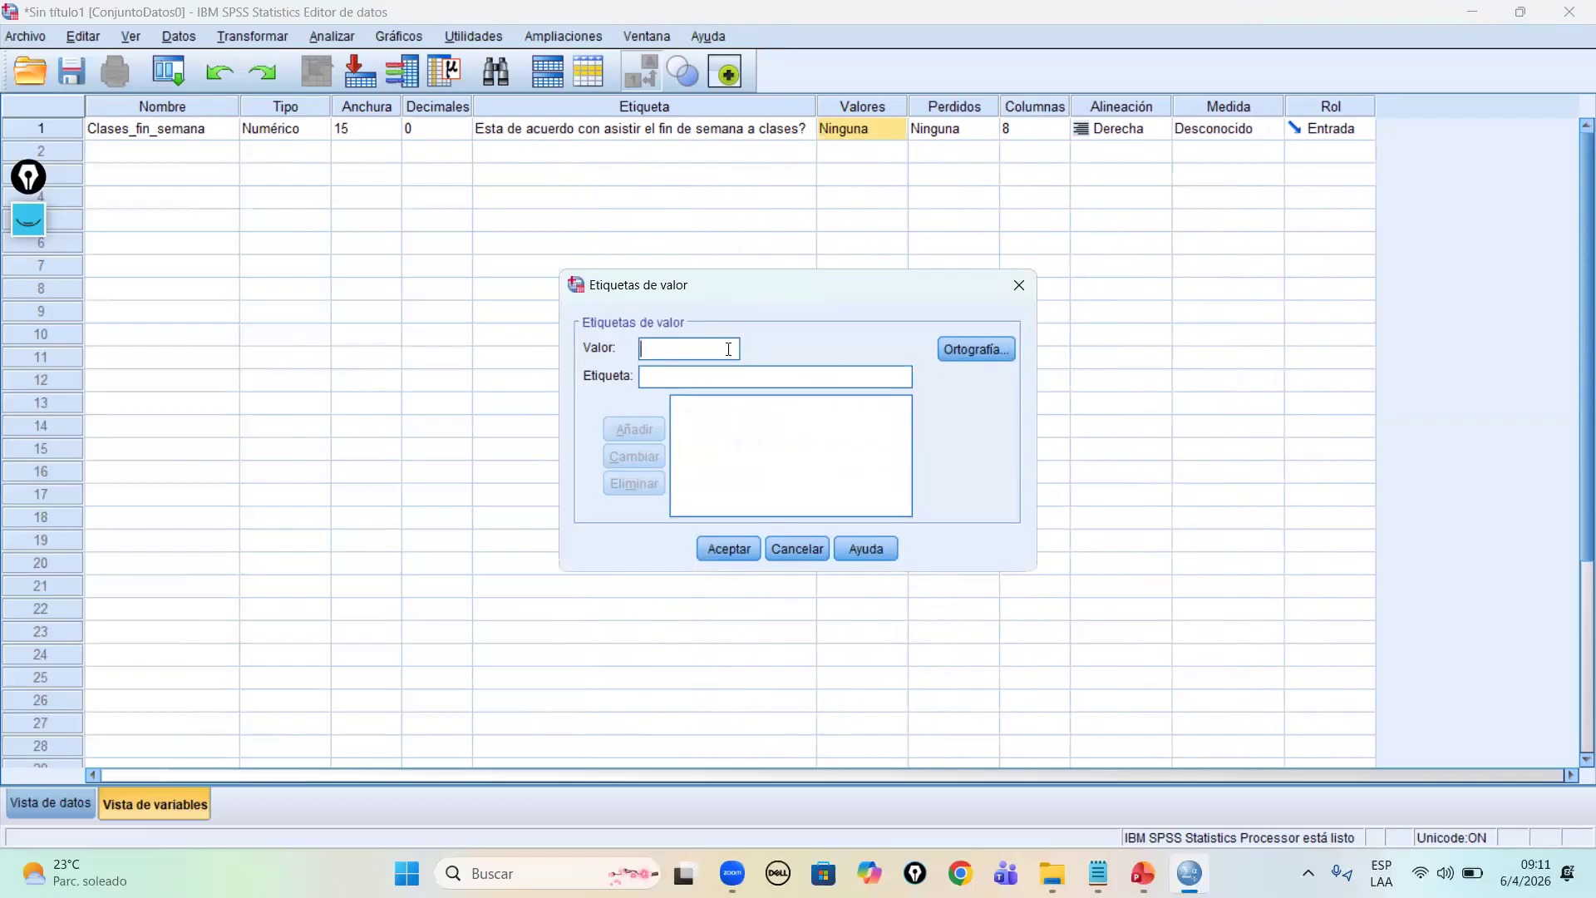
pyautogui.write('1')
pyautogui.click(712, 384)
pyautogui.write('T')
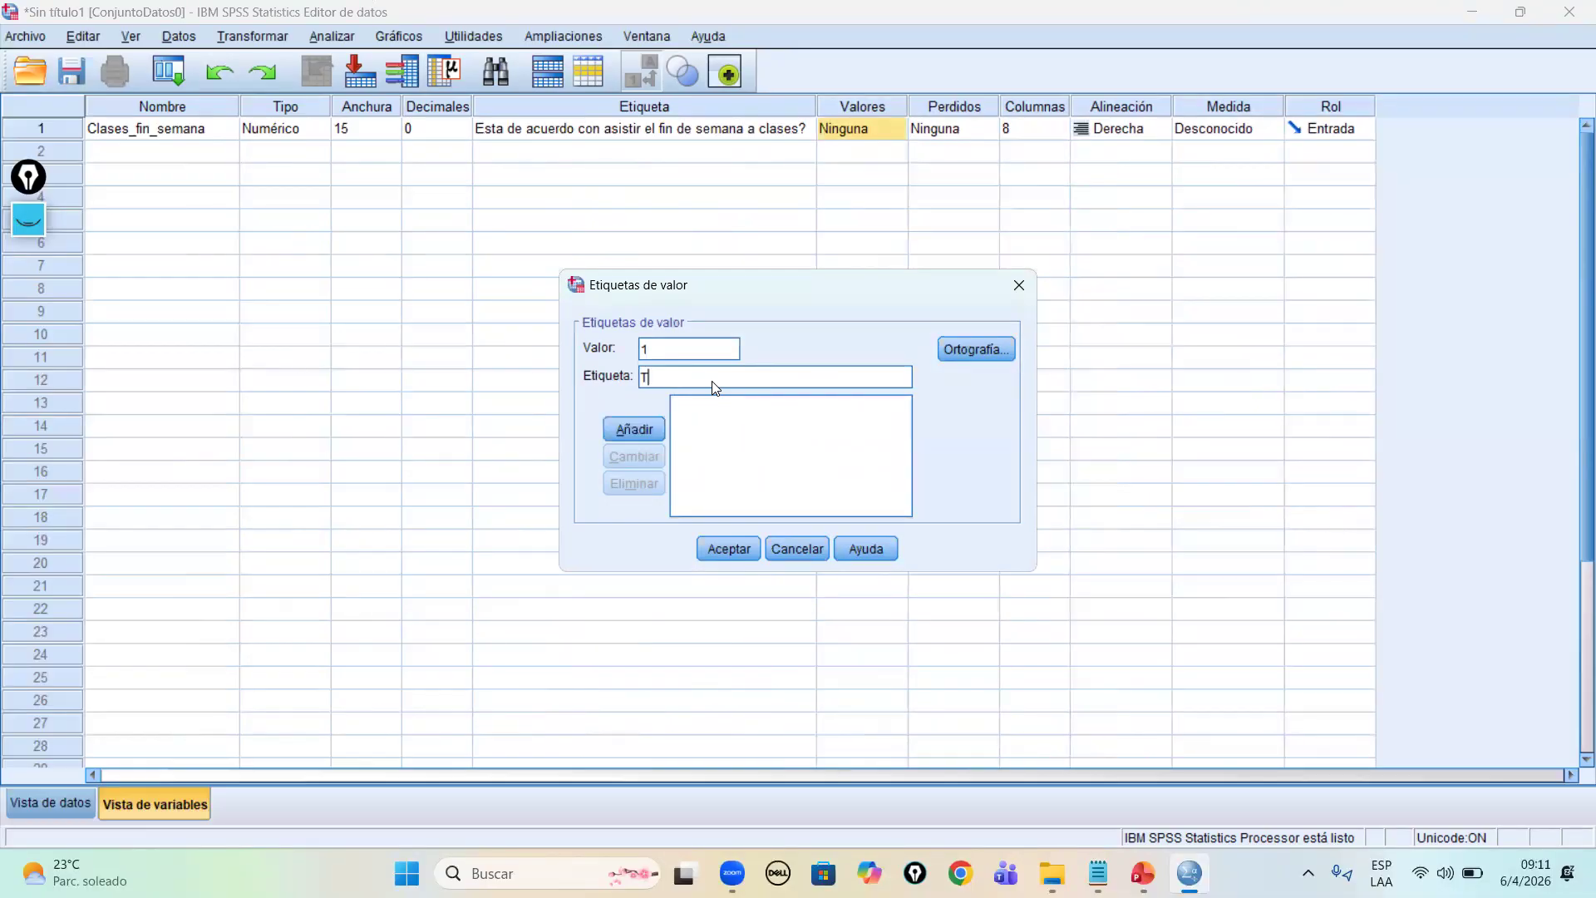
pyautogui.write('otalmente de acuerdo')
pyautogui.click(648, 437)
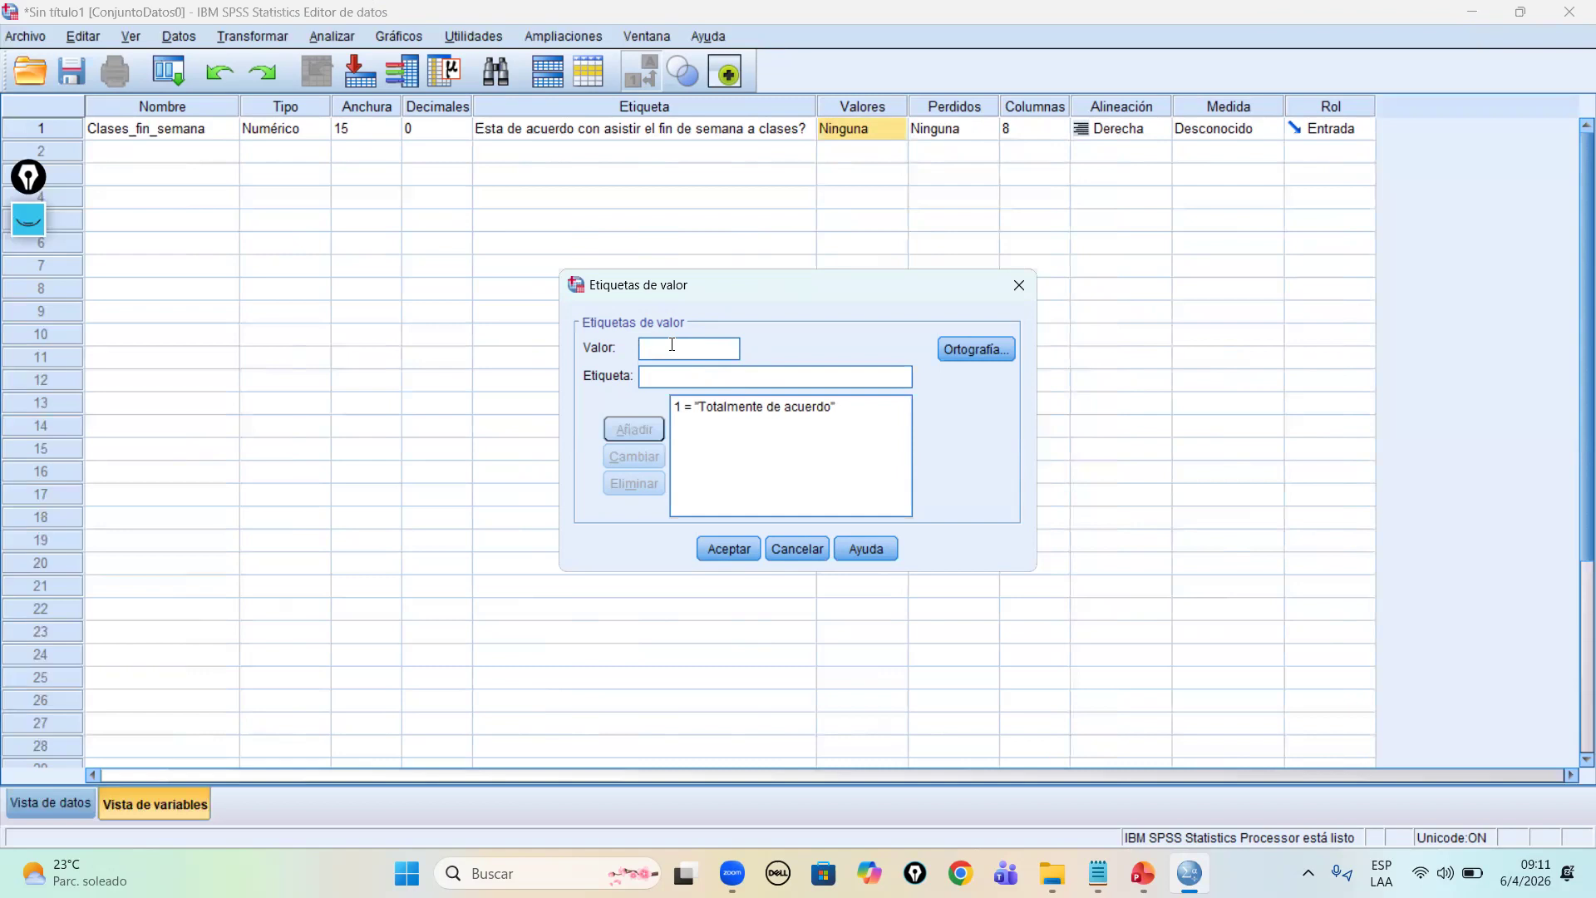
# Step: Add value 2 with the label "De acuerdo" to the value labels
pyautogui.write('2')
pyautogui.click(663, 373)
pyautogui.write('de')
pyautogui.press('BackSpace')
pyautogui.press('BackSpace')
pyautogui.press('BackSpace')
pyautogui.write('De acuer')
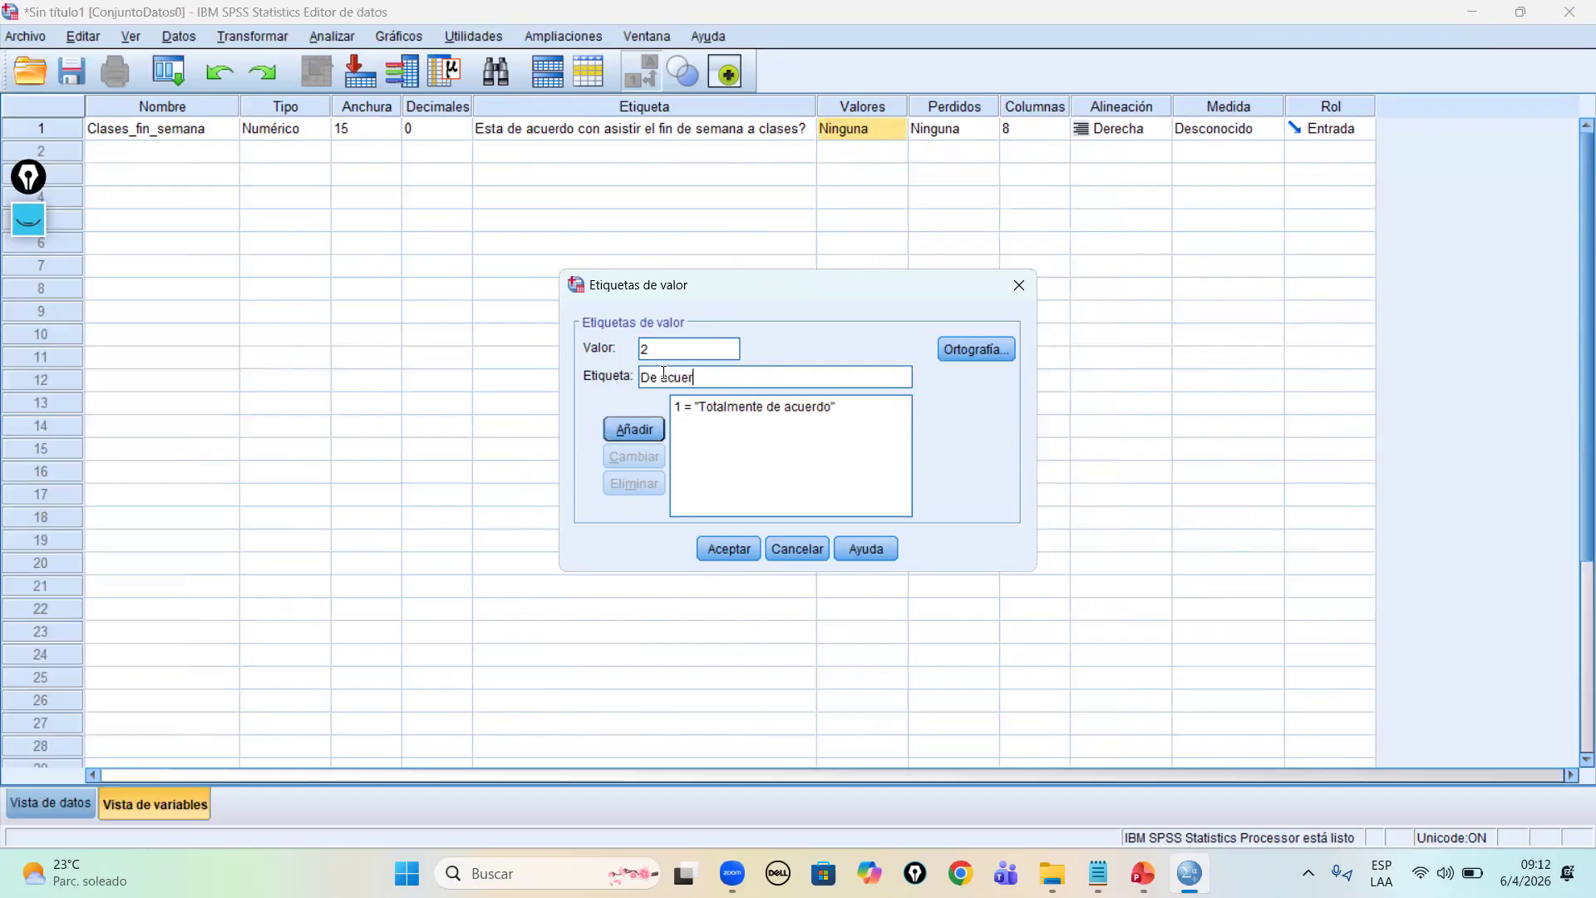
pyautogui.write('do')
pyautogui.click(639, 431)
# Step: Add value 3 with the label "Indeciso" to the value labels
pyautogui.write('3')
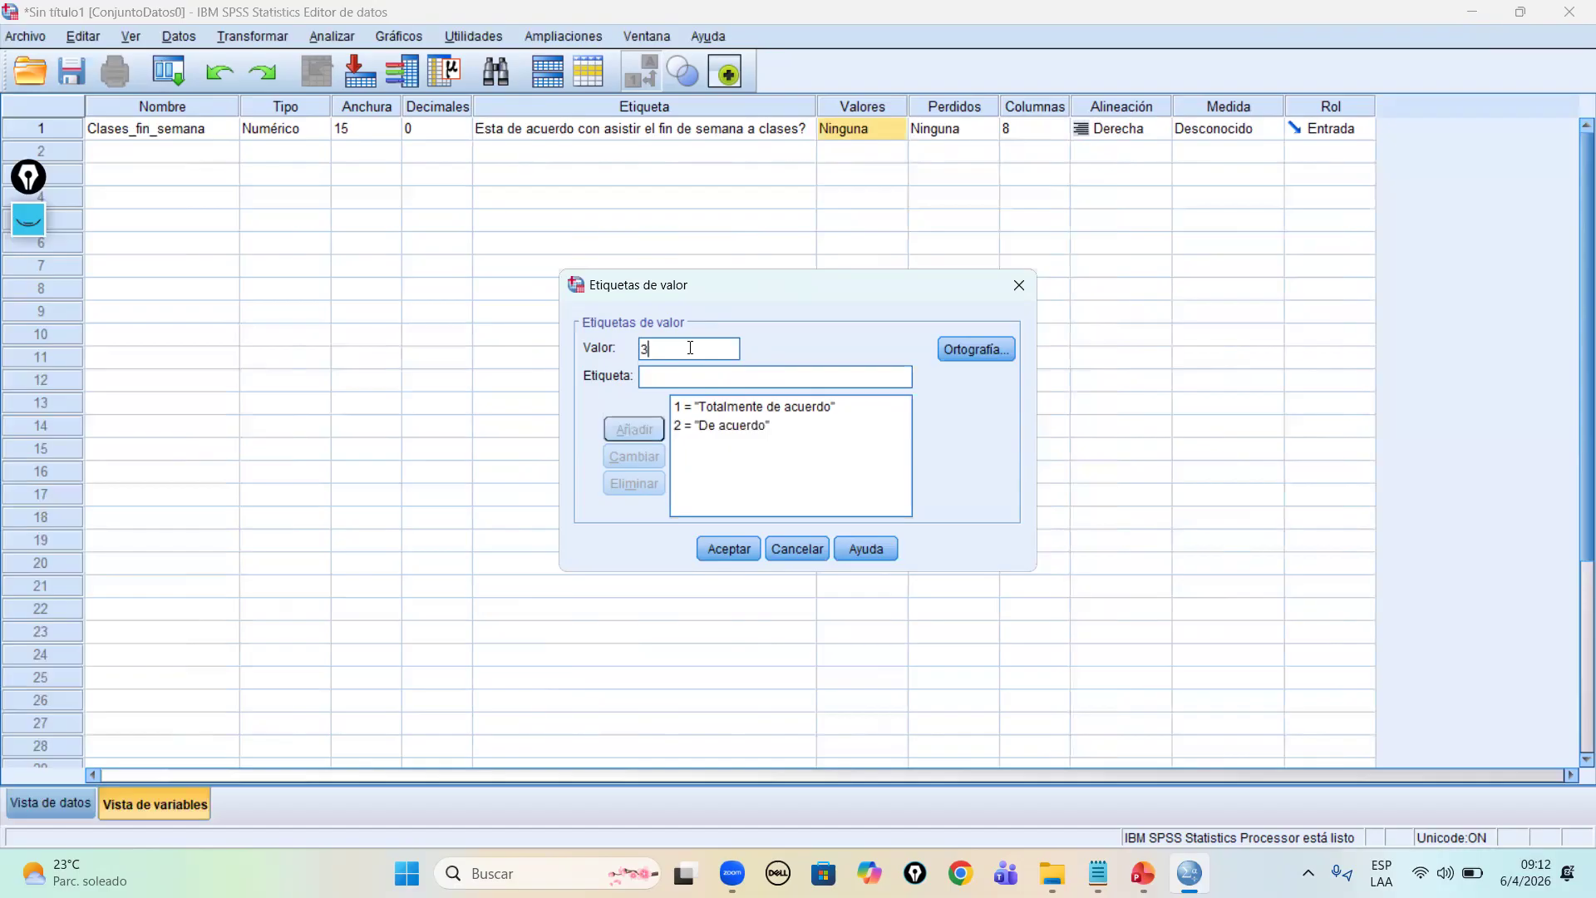
pyautogui.click(672, 373)
pyautogui.write('Indeciso')
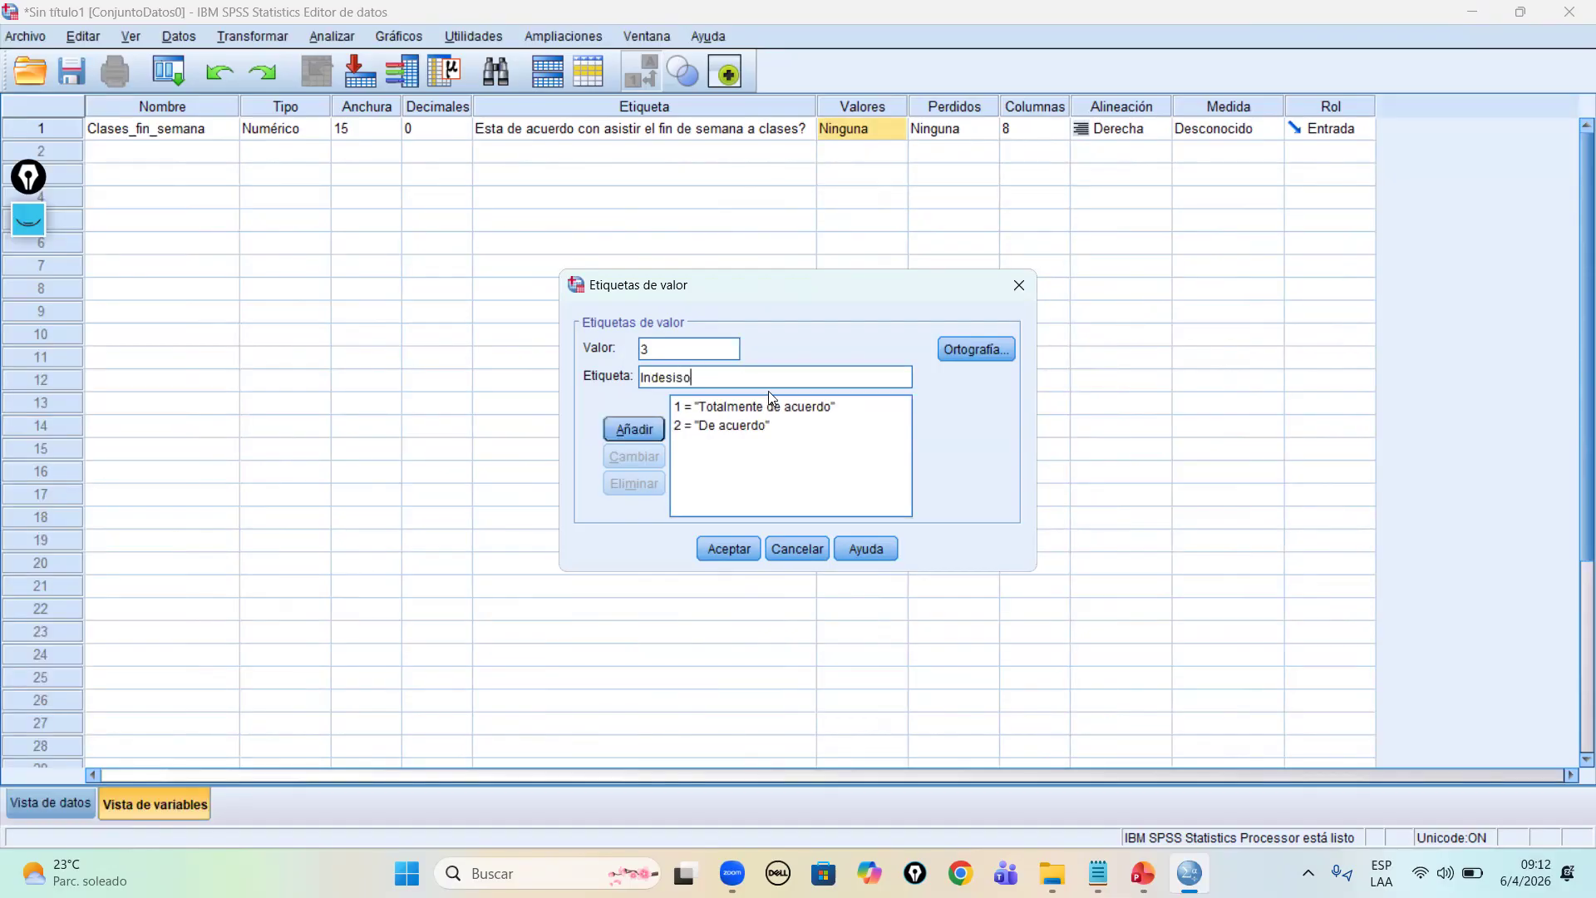
pyautogui.press('BackSpace')
pyautogui.press('BackSpace')
pyautogui.press('BackSpace')
pyautogui.press('BackSpace')
pyautogui.write('ciso')
pyautogui.press('Return')
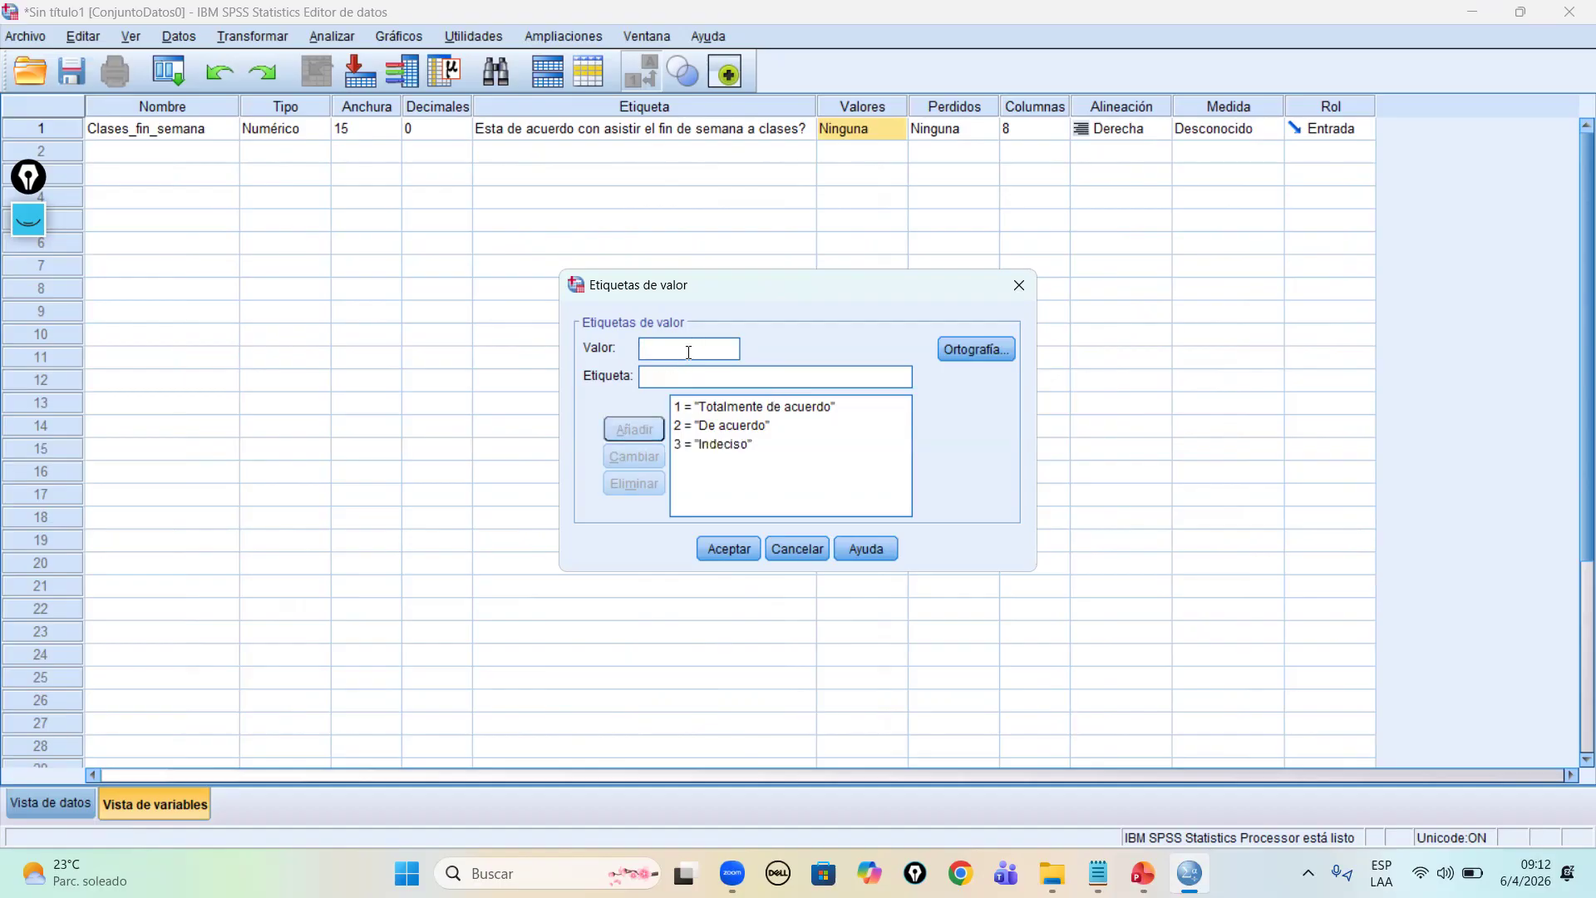
# Step: Add value 4 with the label "En desacuerdo" to the value labels
pyautogui.write('4')
pyautogui.click(702, 382)
pyautogui.write('En desacuerdo')
pyautogui.click(657, 432)
# Step: Add value 5 with the label "Totalmente en desacuerdo" and accept the value labels
pyautogui.write('5')
pyautogui.click(693, 379)
pyautogui.write('Total')
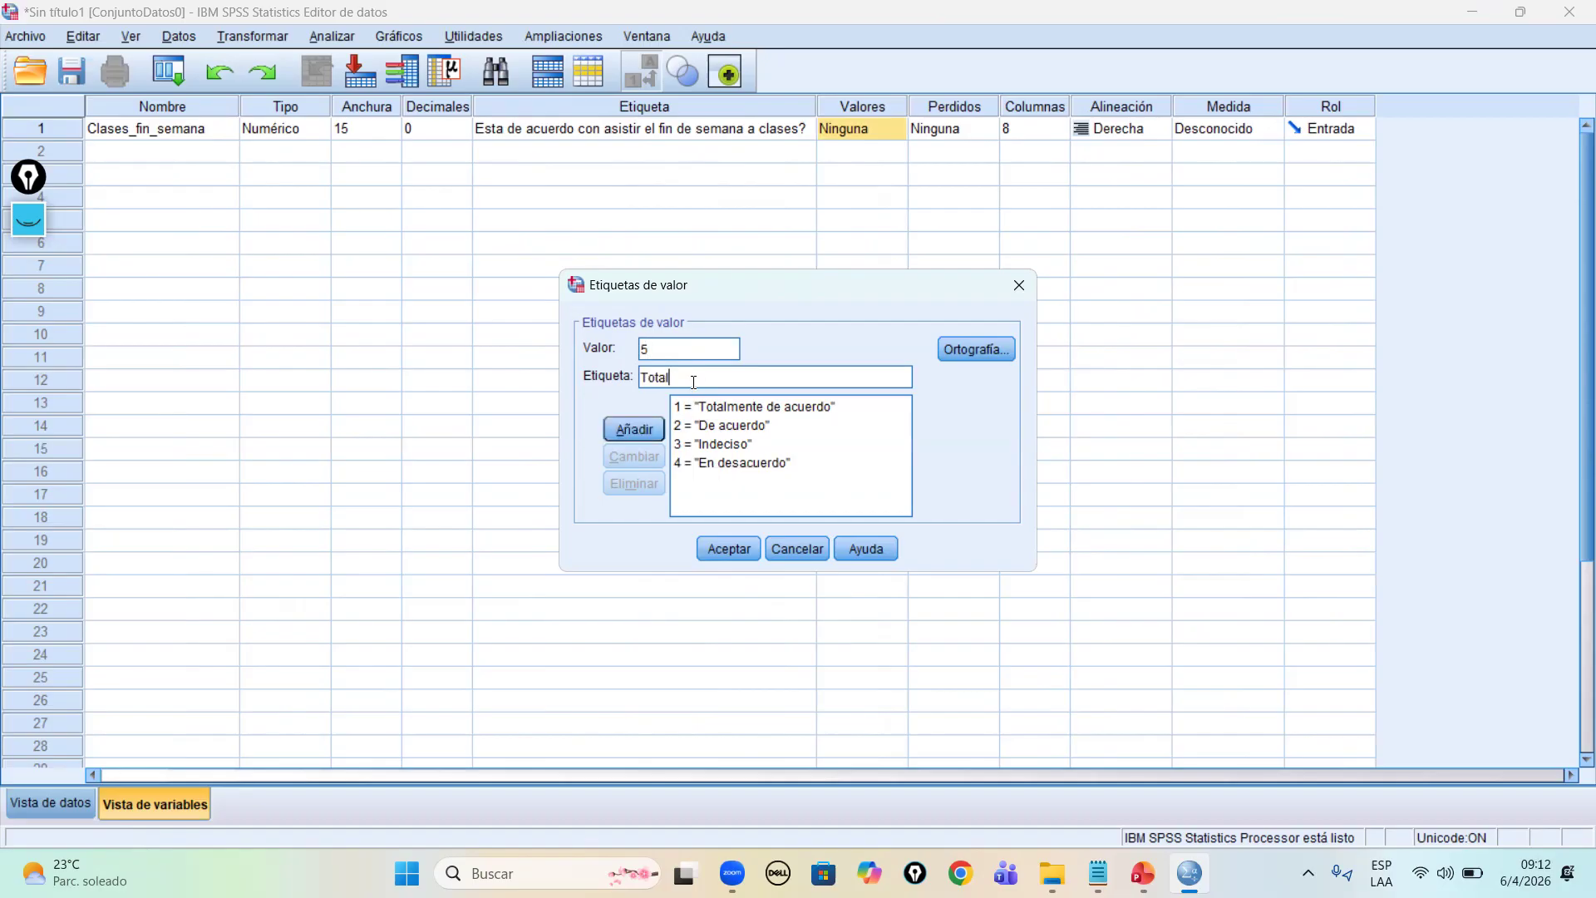
pyautogui.write('mente en desacuerdo')
pyautogui.click(643, 423)
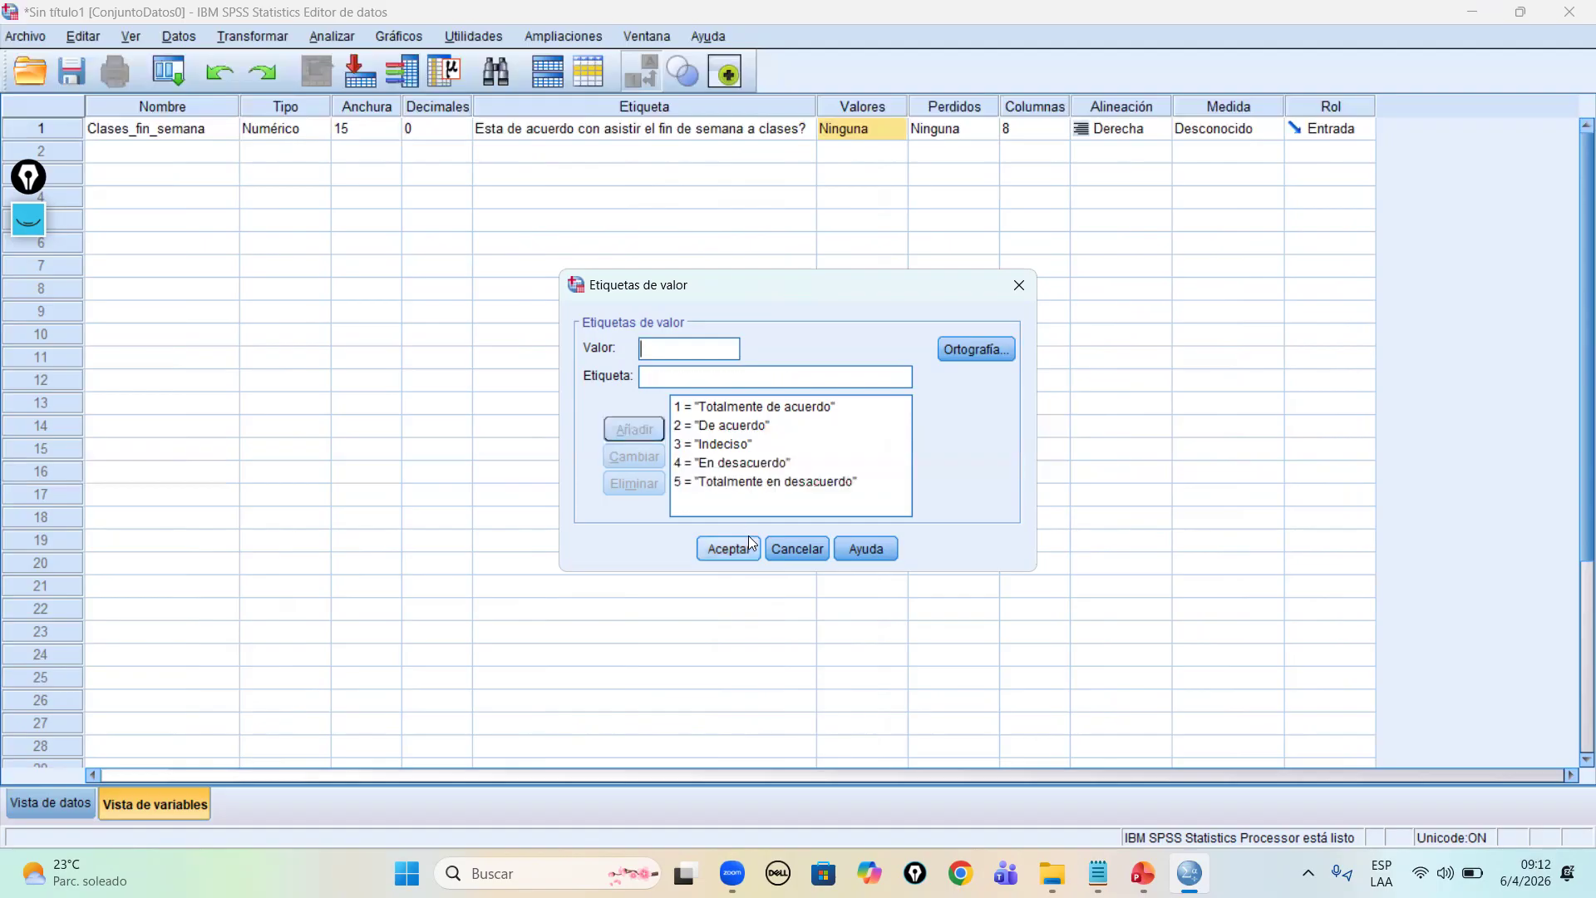
pyautogui.click(729, 549)
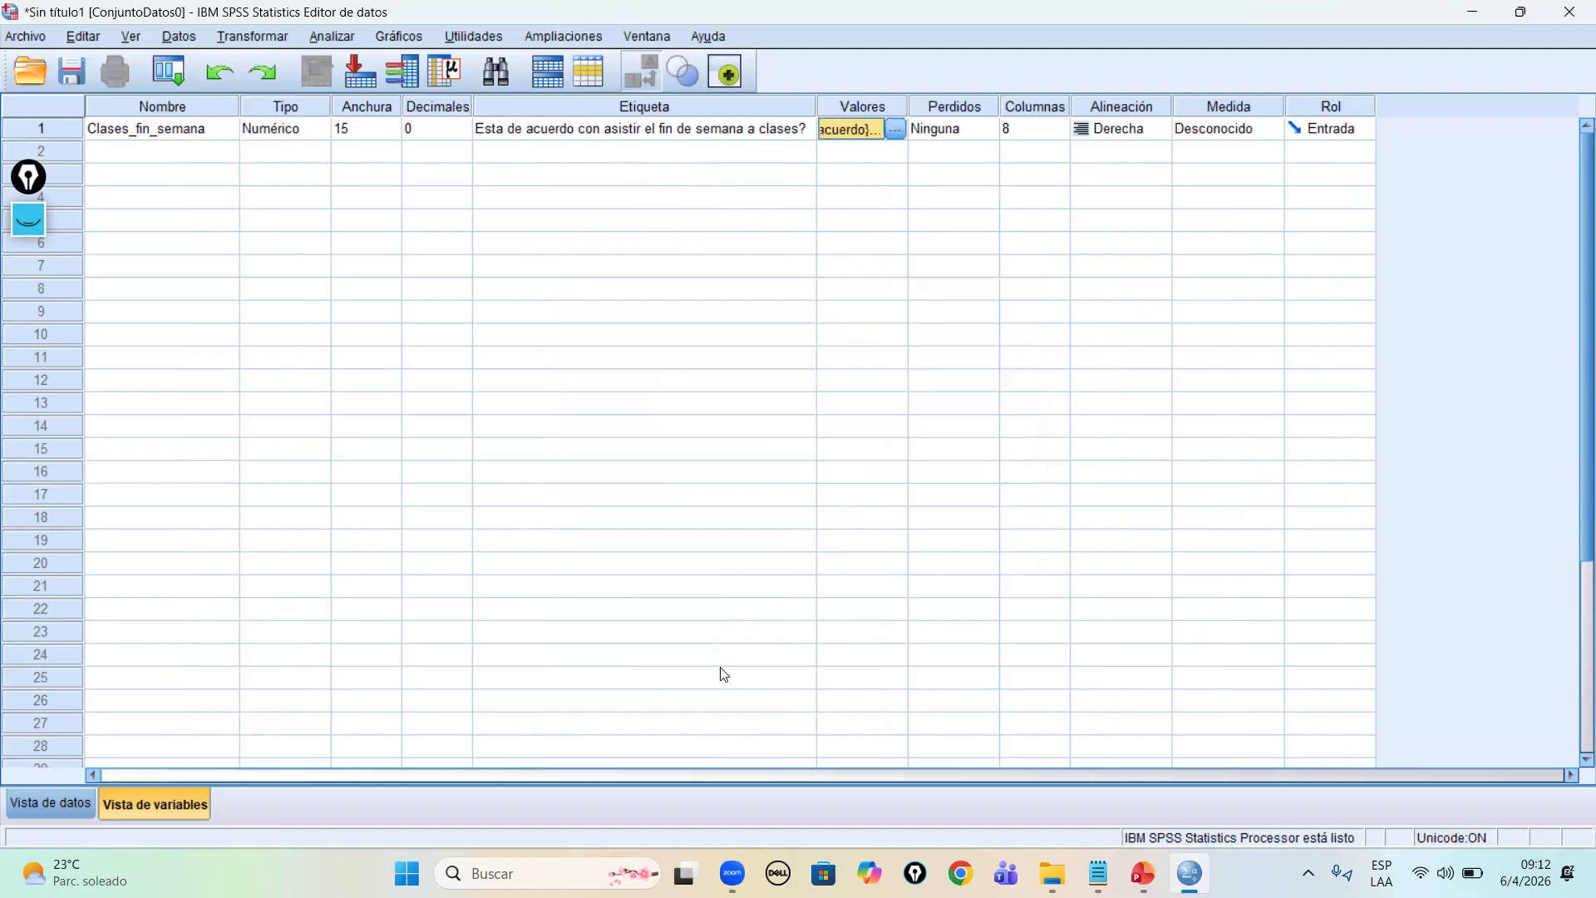
# Step: Set the display column width of Clases_fin_semana to 10
pyautogui.click(1044, 128)
pyautogui.click(1061, 132)
pyautogui.click(1061, 132)
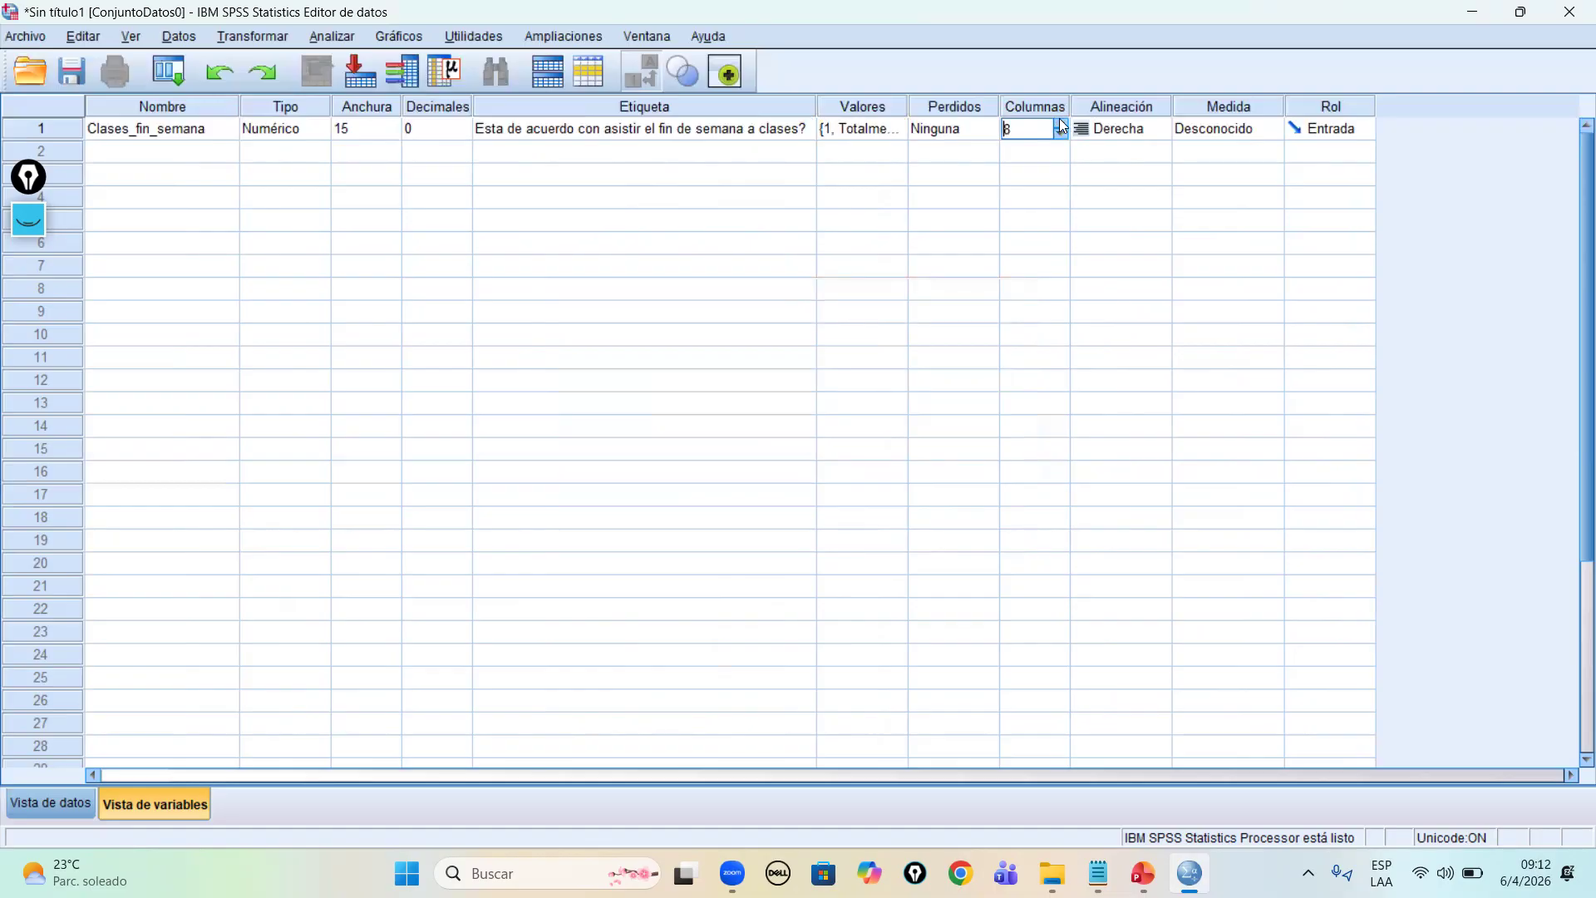
# Step: Set the alignment of Clases_fin_semana to Centro and its measurement level to Ordinal
pyautogui.click(1128, 131)
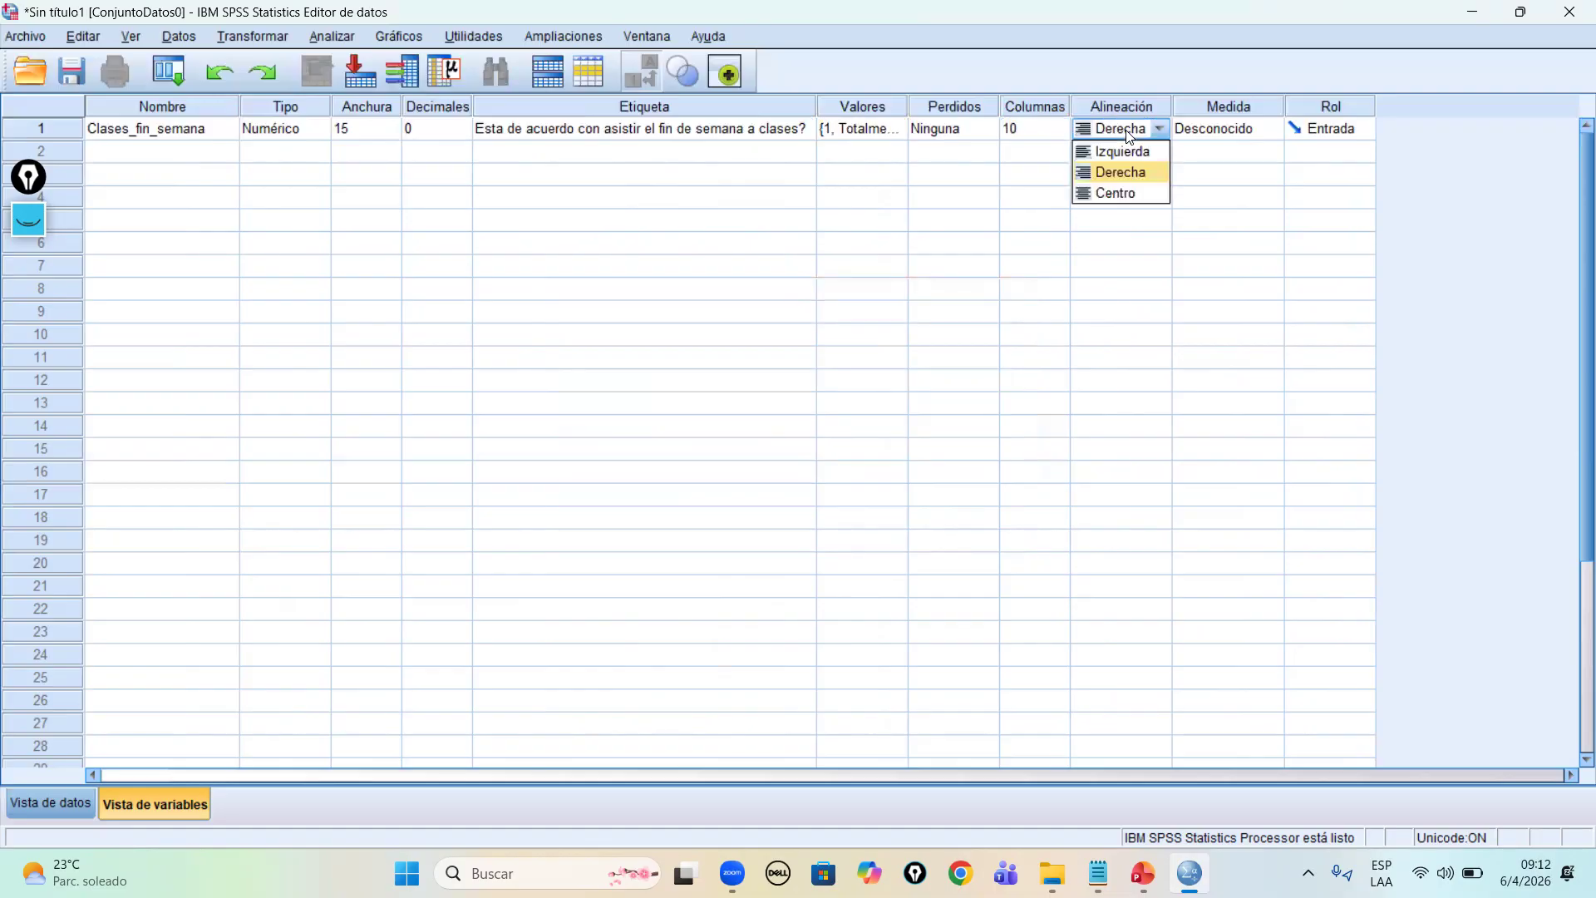
pyautogui.click(1129, 192)
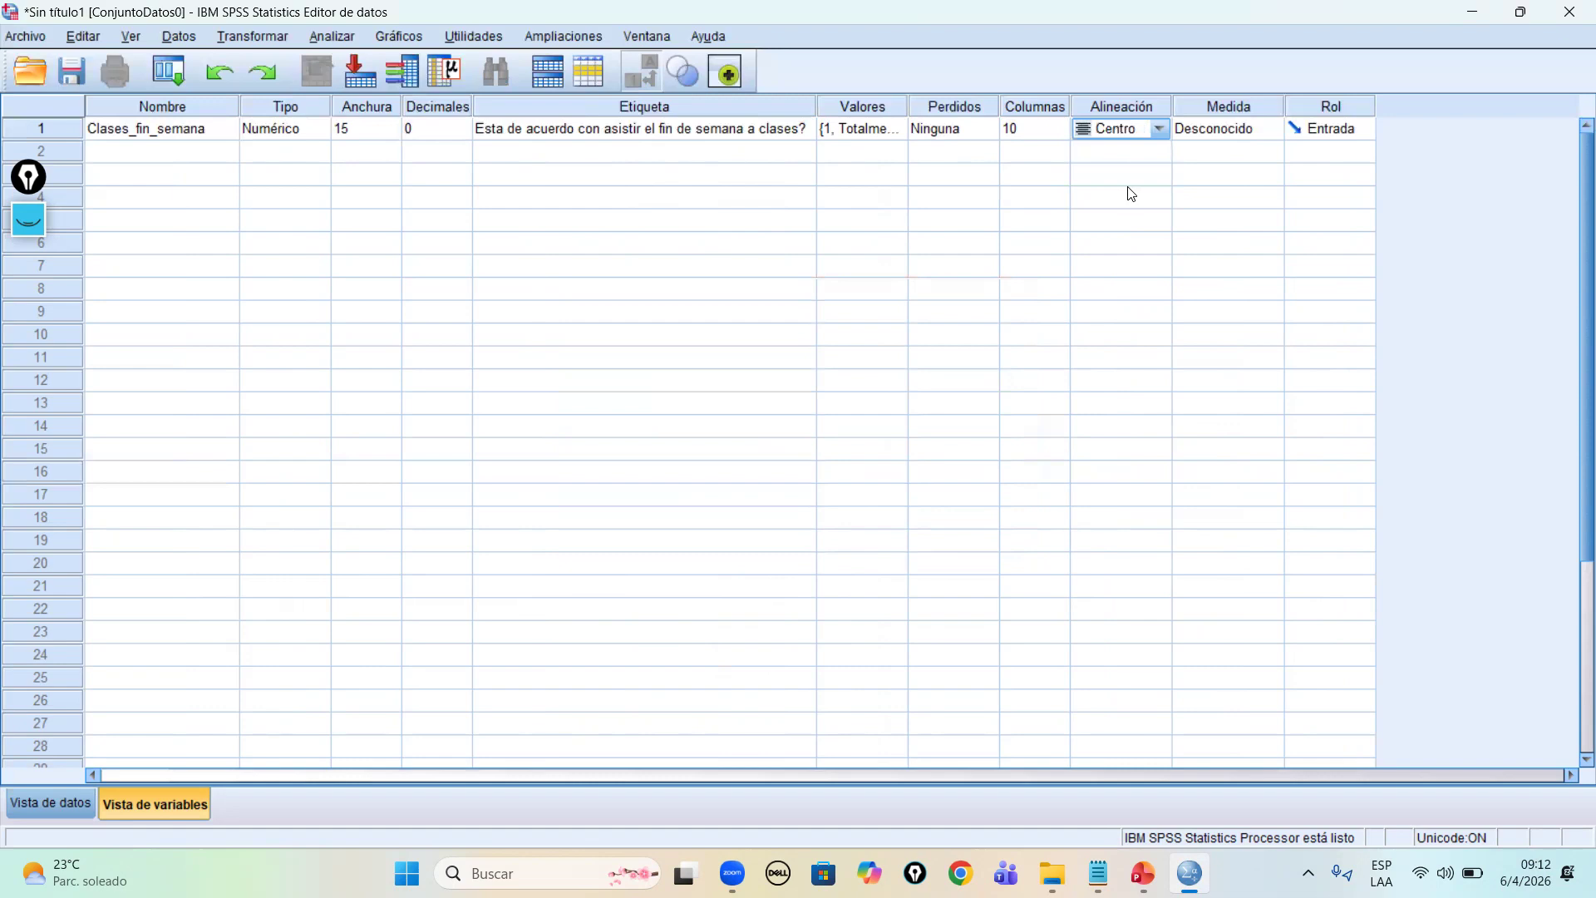
pyautogui.click(1236, 133)
pyautogui.click(1227, 175)
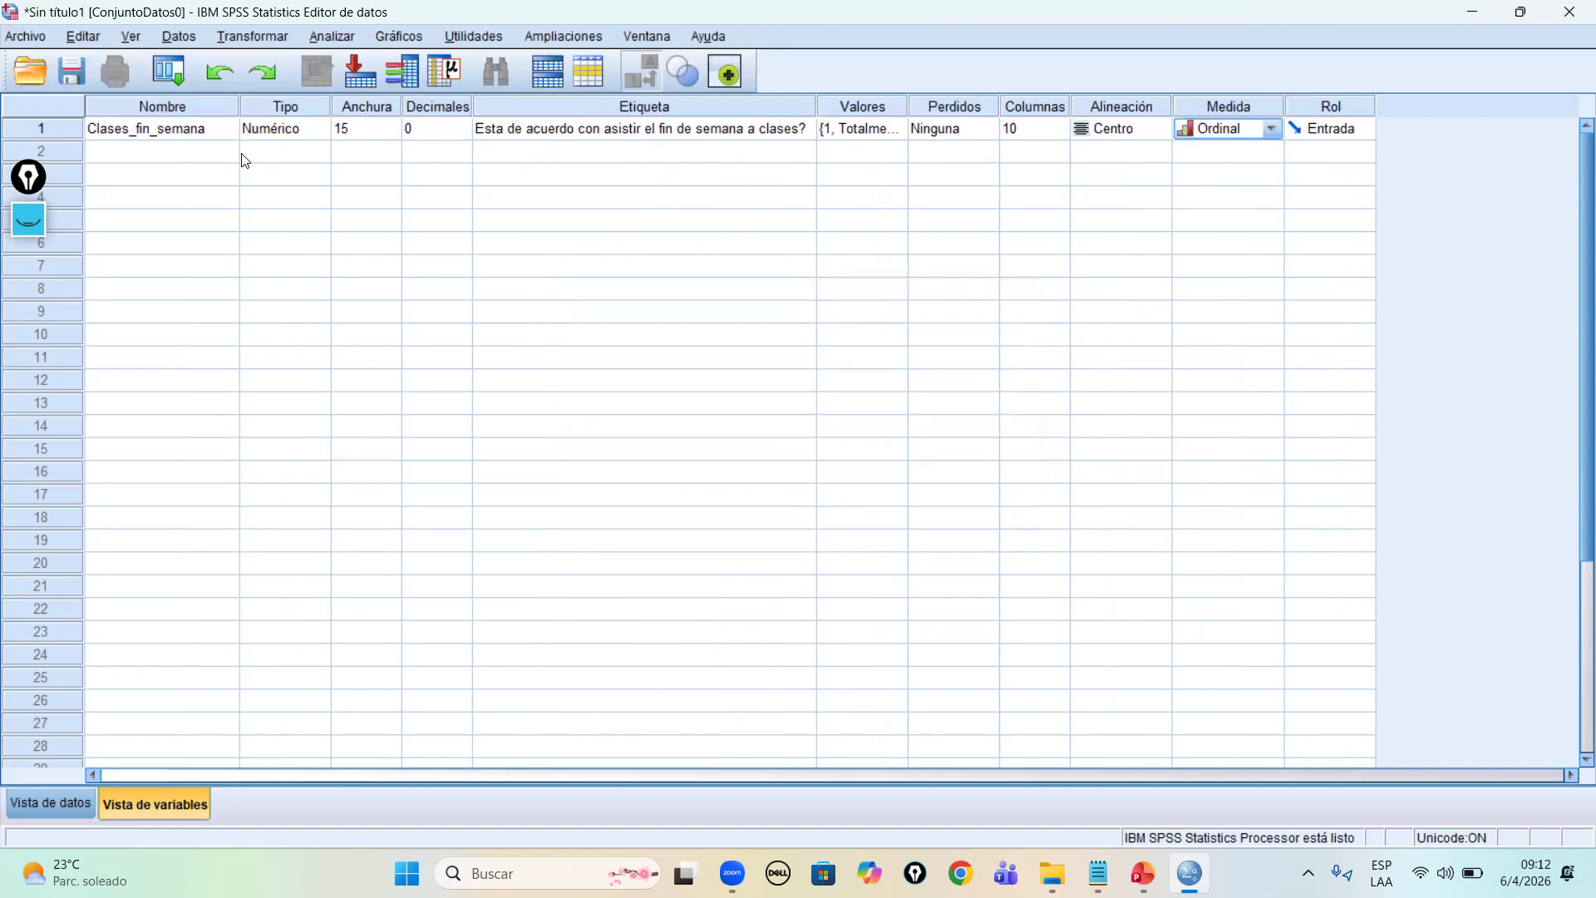
# Step: Review the value labels defined for Clases_fin_semana and close them without changes
pyautogui.click(865, 133)
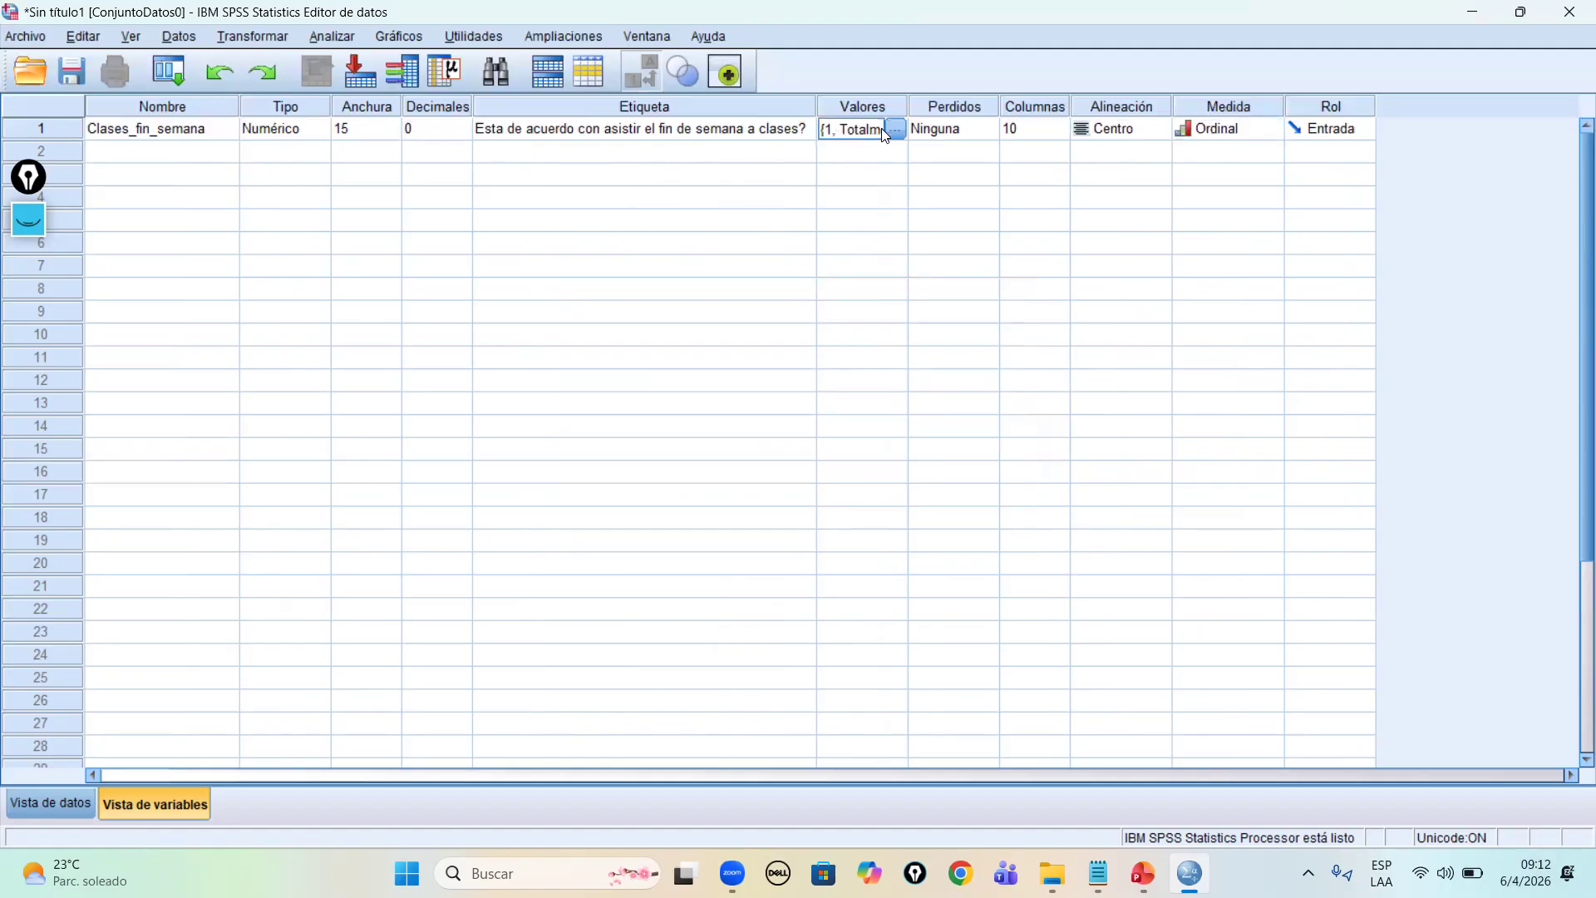
pyautogui.click(894, 131)
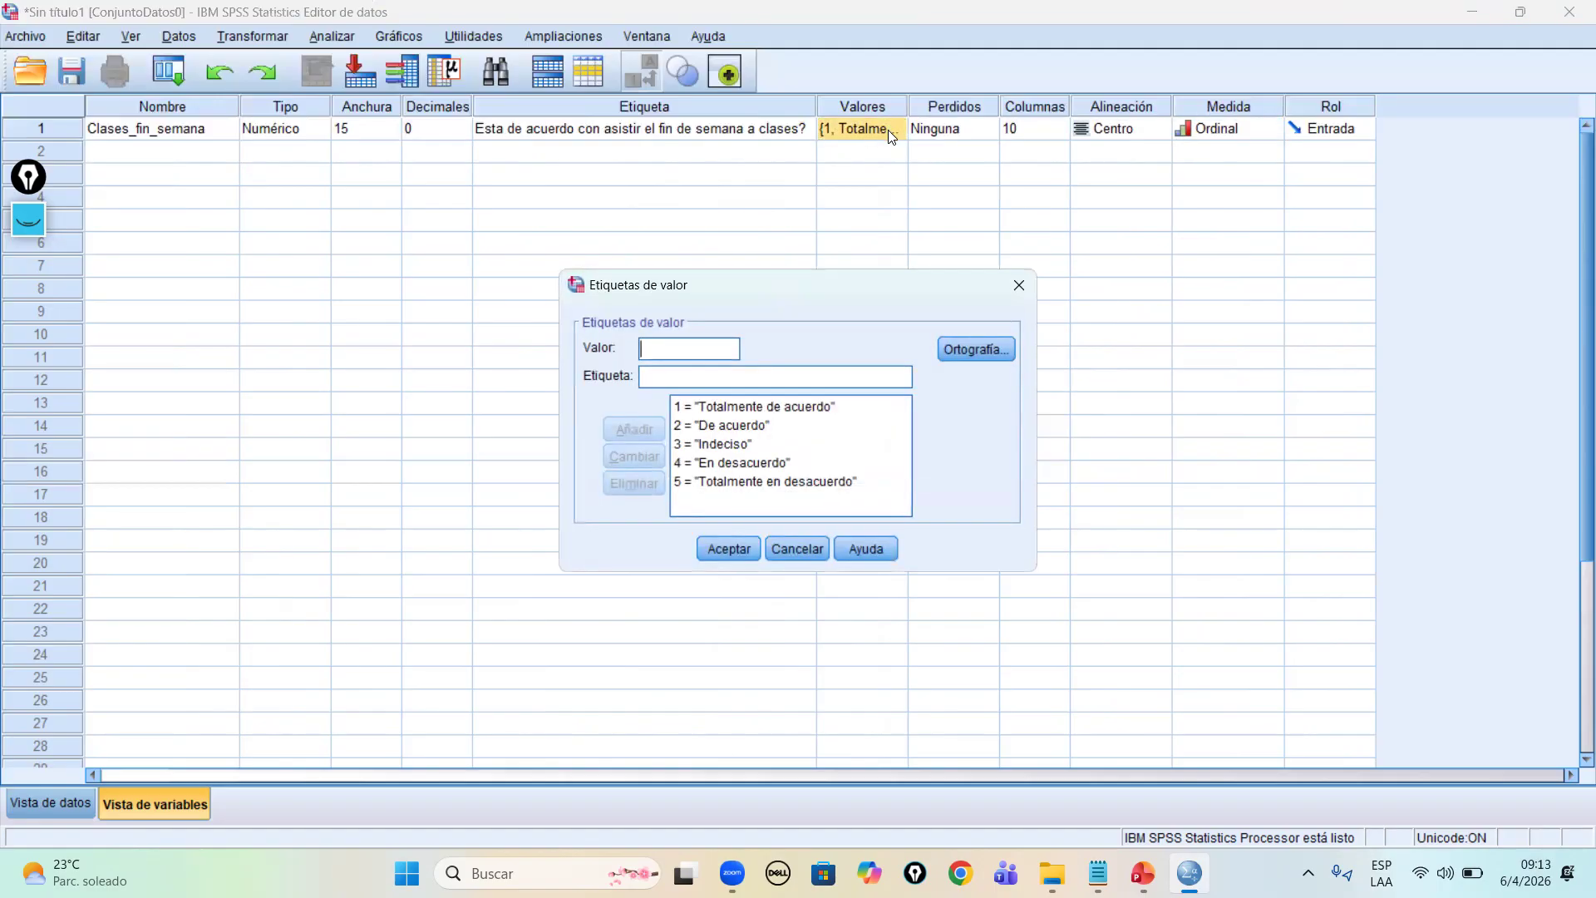
pyautogui.click(1019, 286)
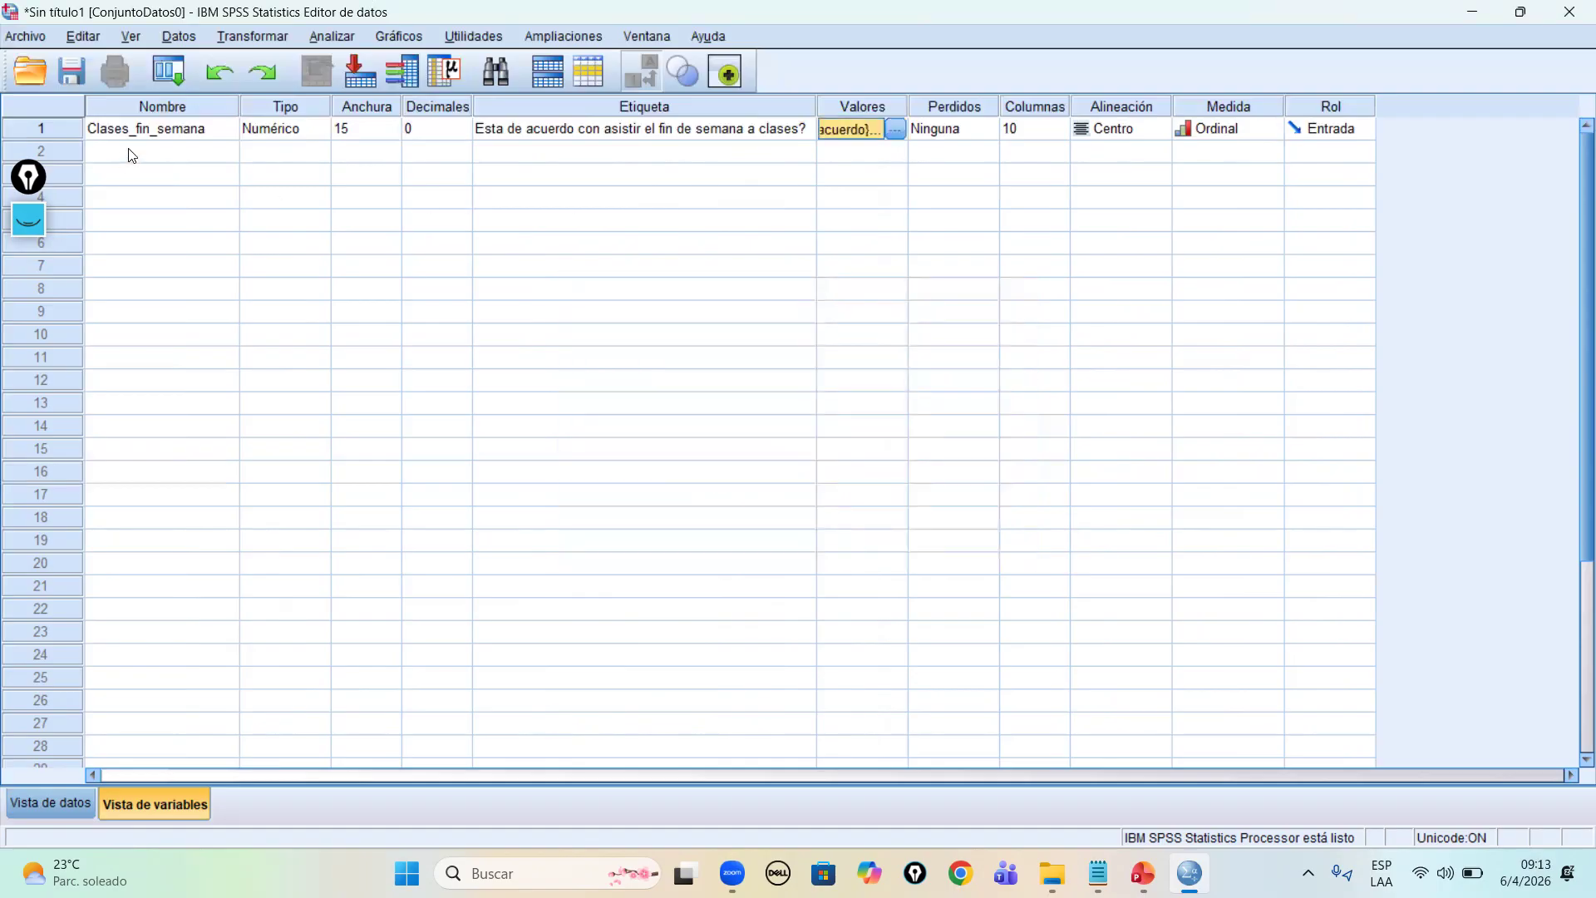
pyautogui.click(101, 176)
pyautogui.click(107, 155)
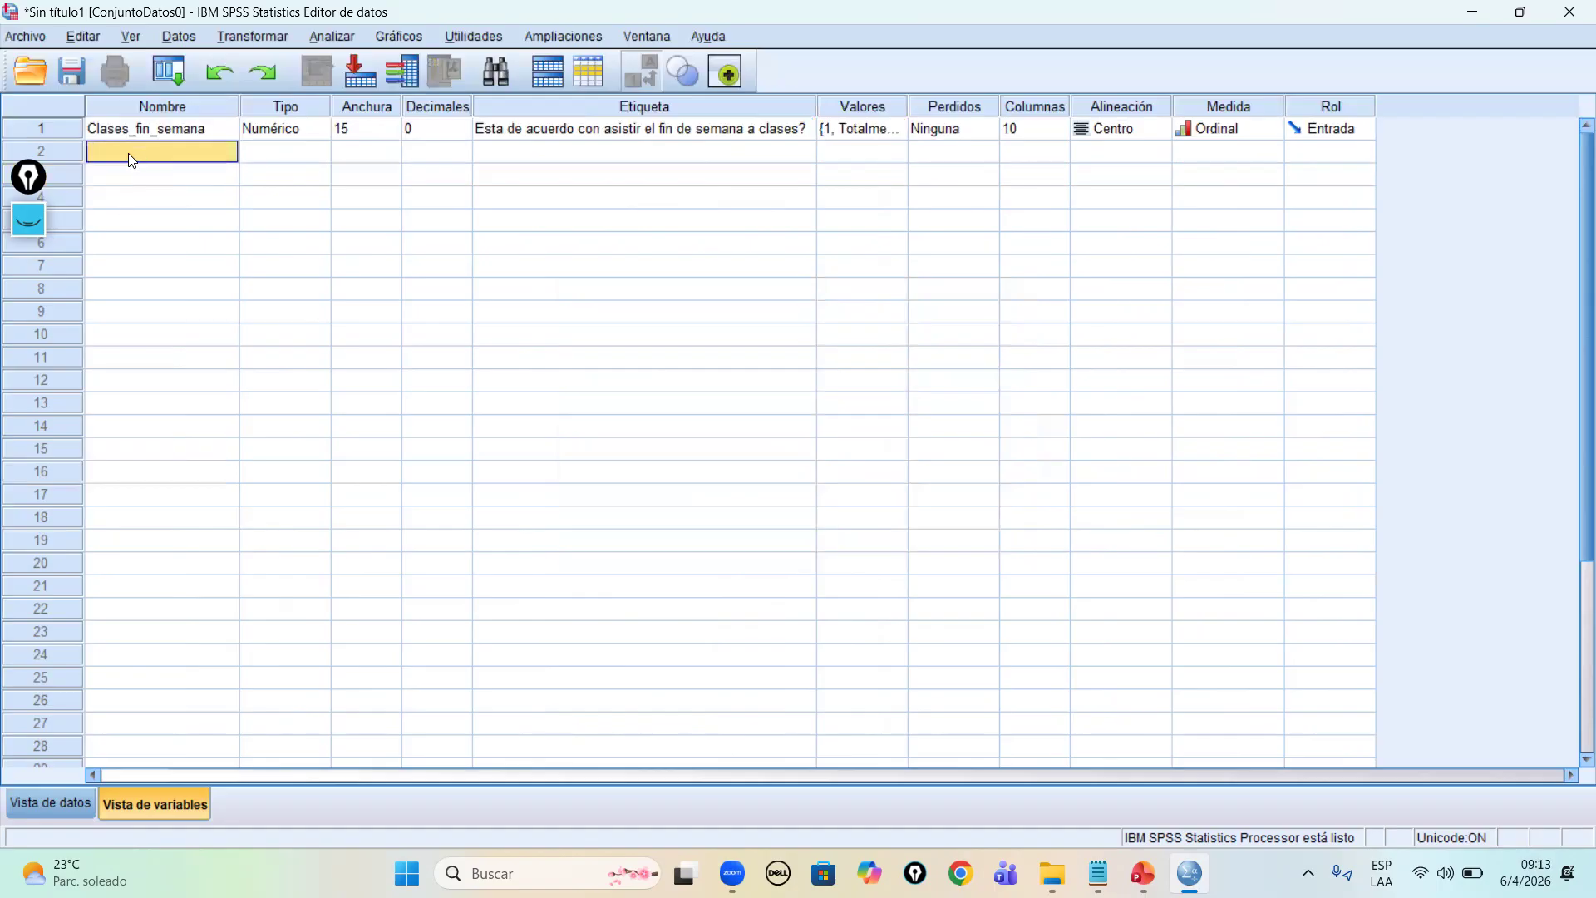
pyautogui.click(66, 198)
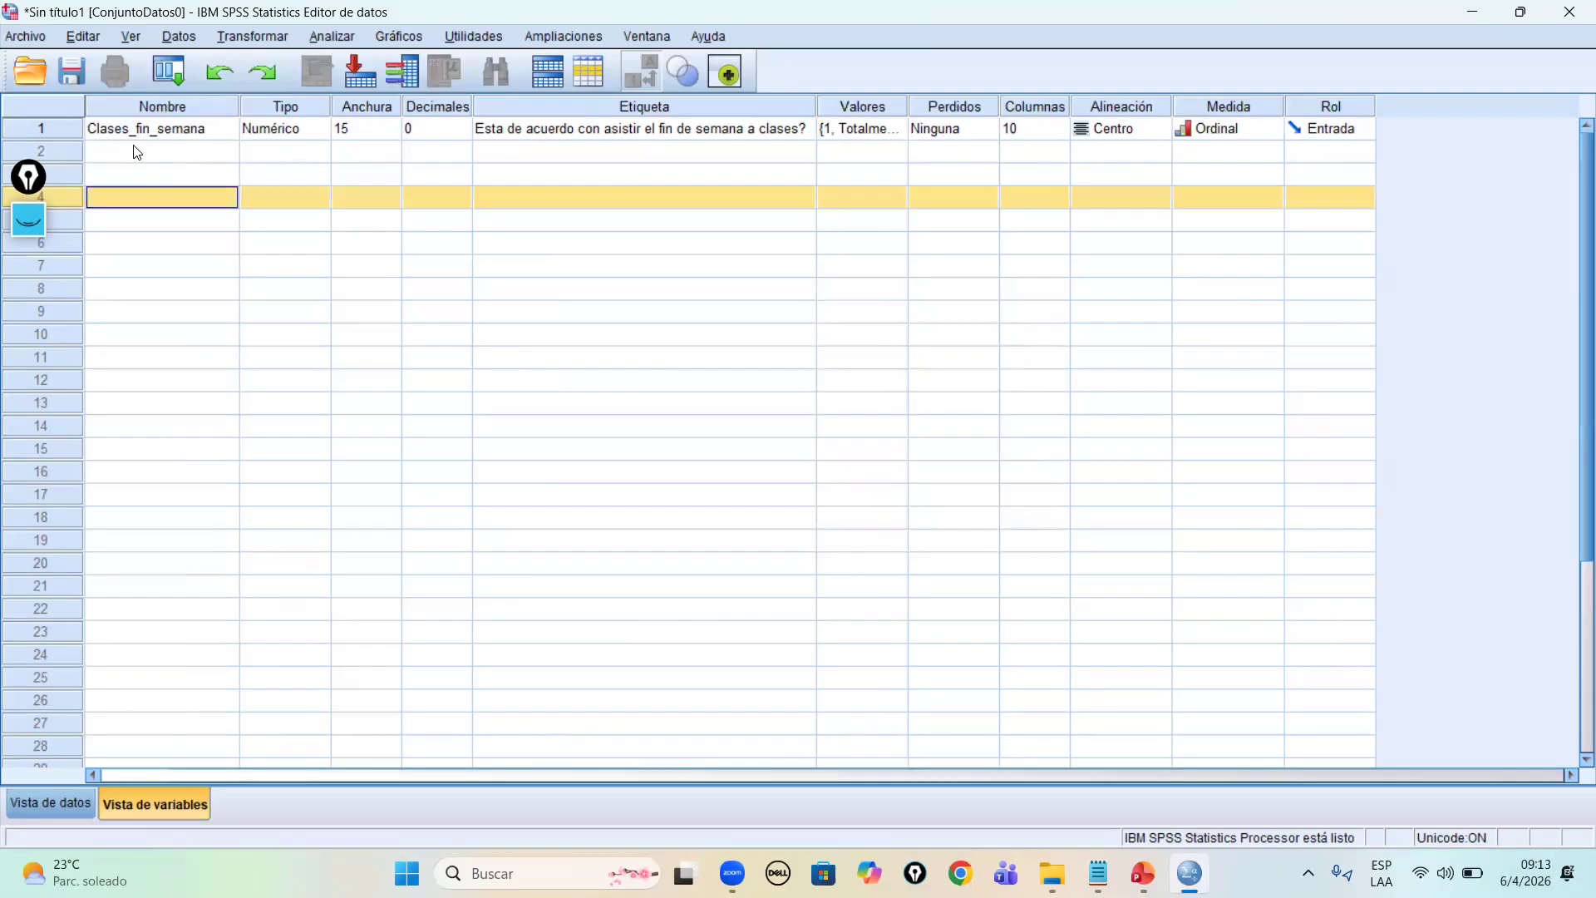
pyautogui.click(133, 148)
pyautogui.click(150, 131)
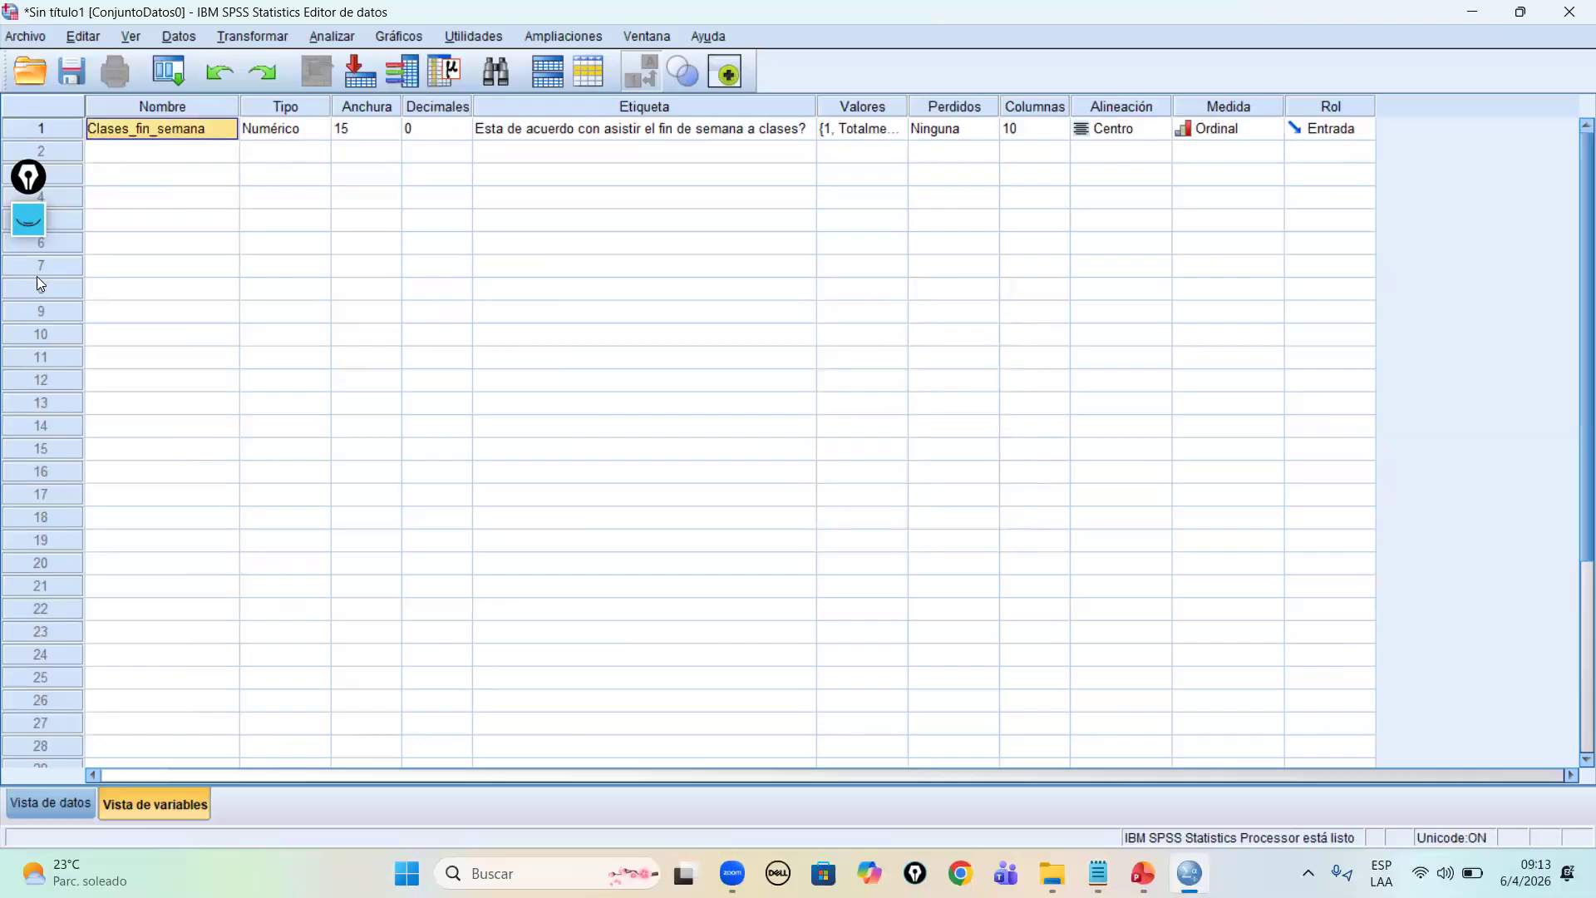
pyautogui.click(133, 152)
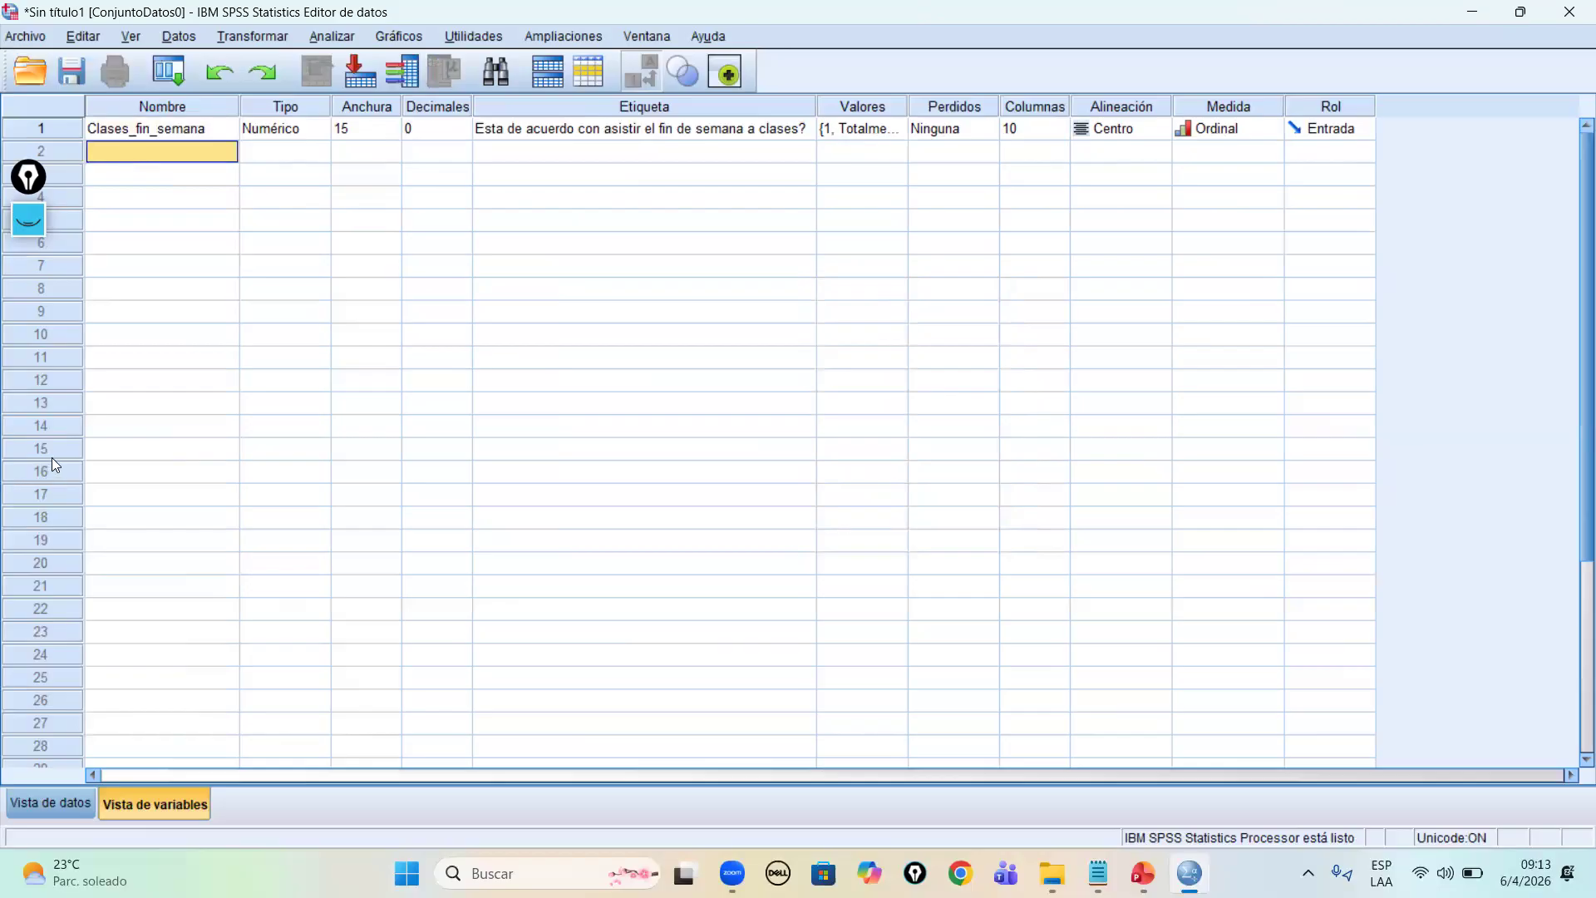
# Step: Review the question label and value labels of Clases_fin_semana, leaving them unchanged
pyautogui.click(177, 158)
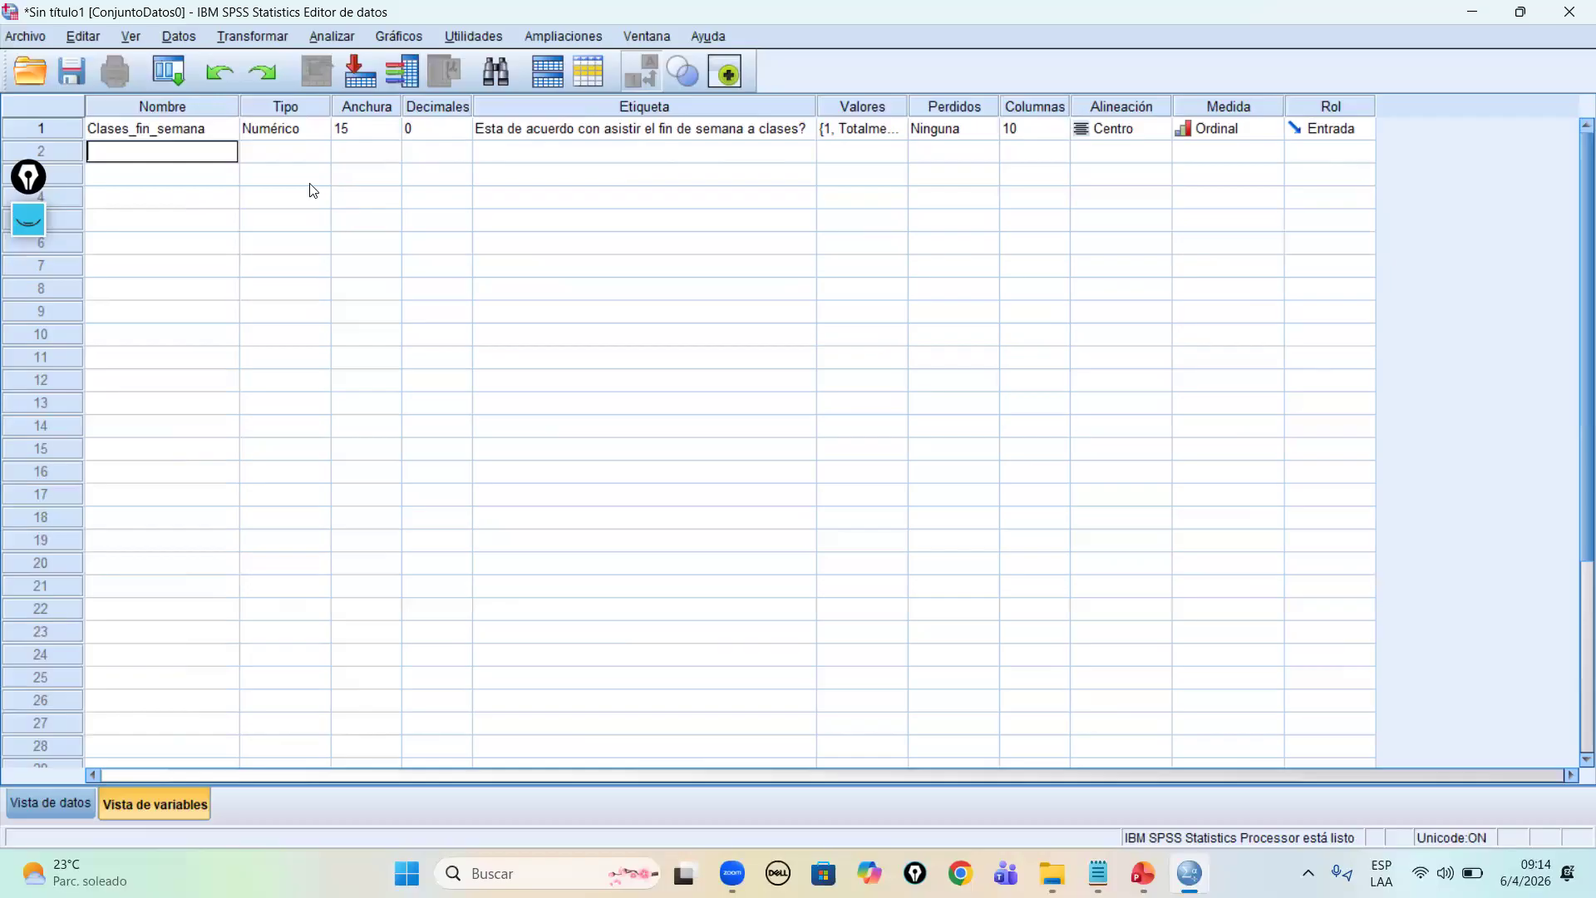
pyautogui.click(57, 127)
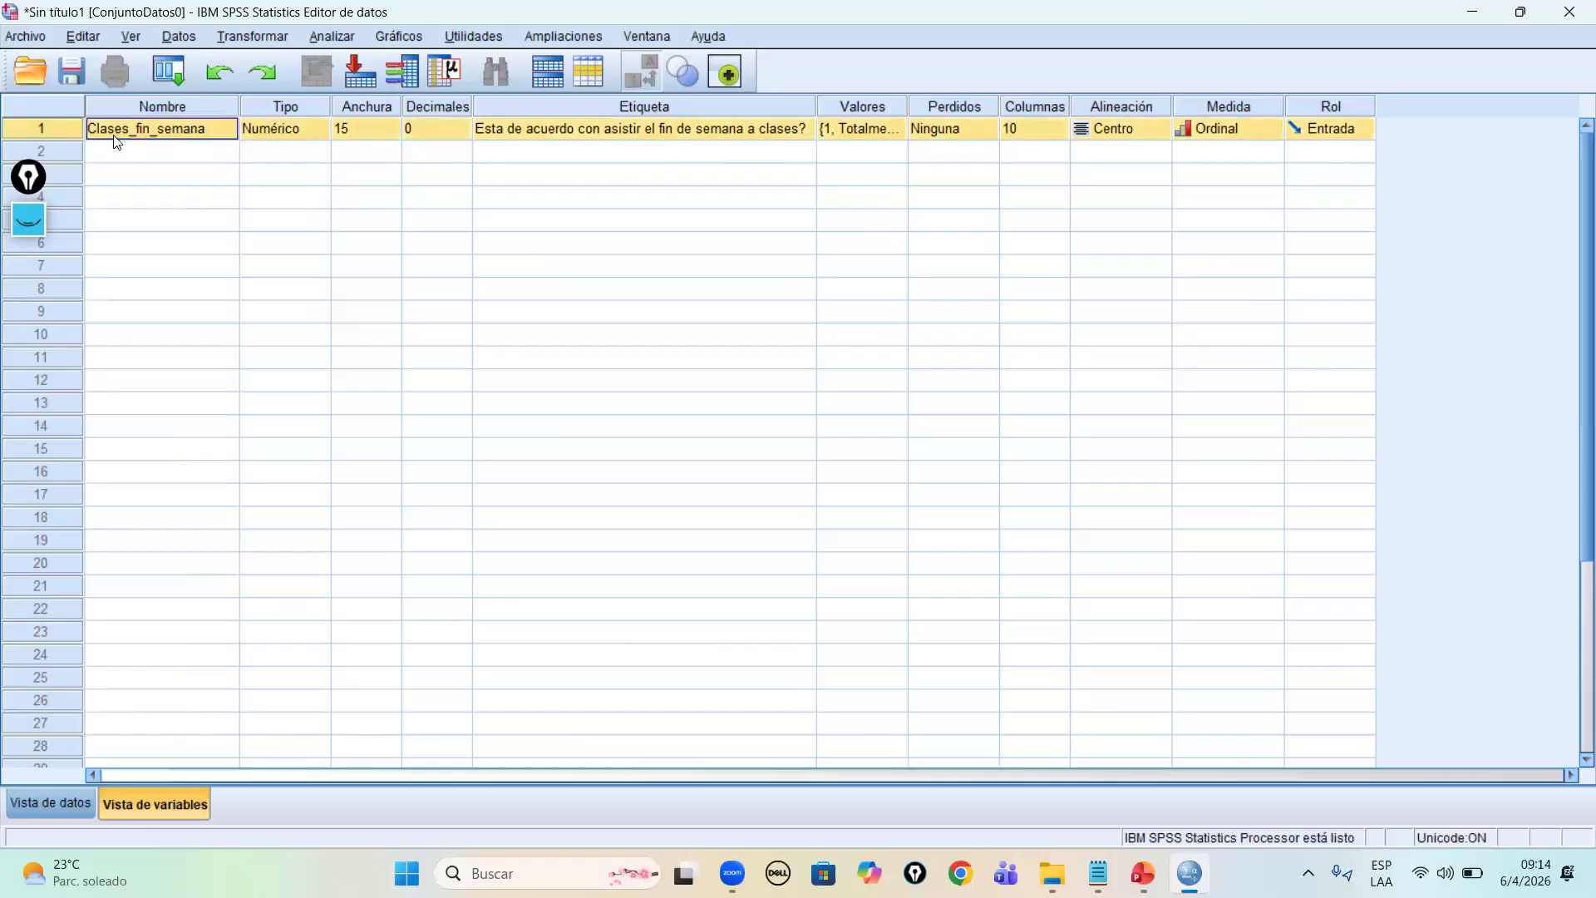
pyautogui.click(723, 132)
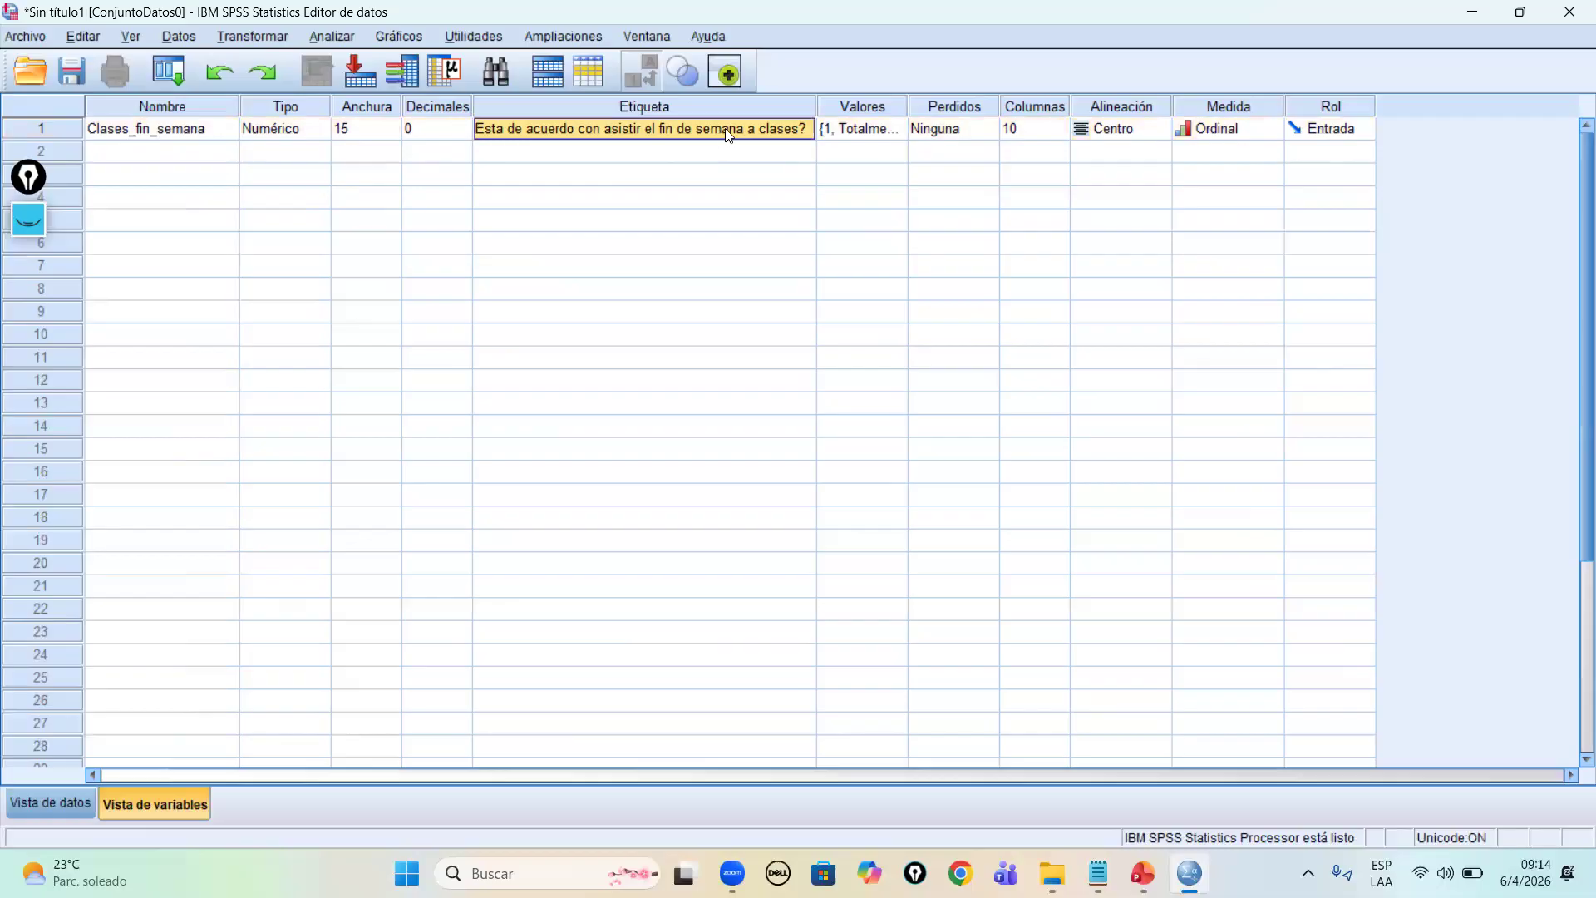
pyautogui.click(862, 129)
pyautogui.click(899, 132)
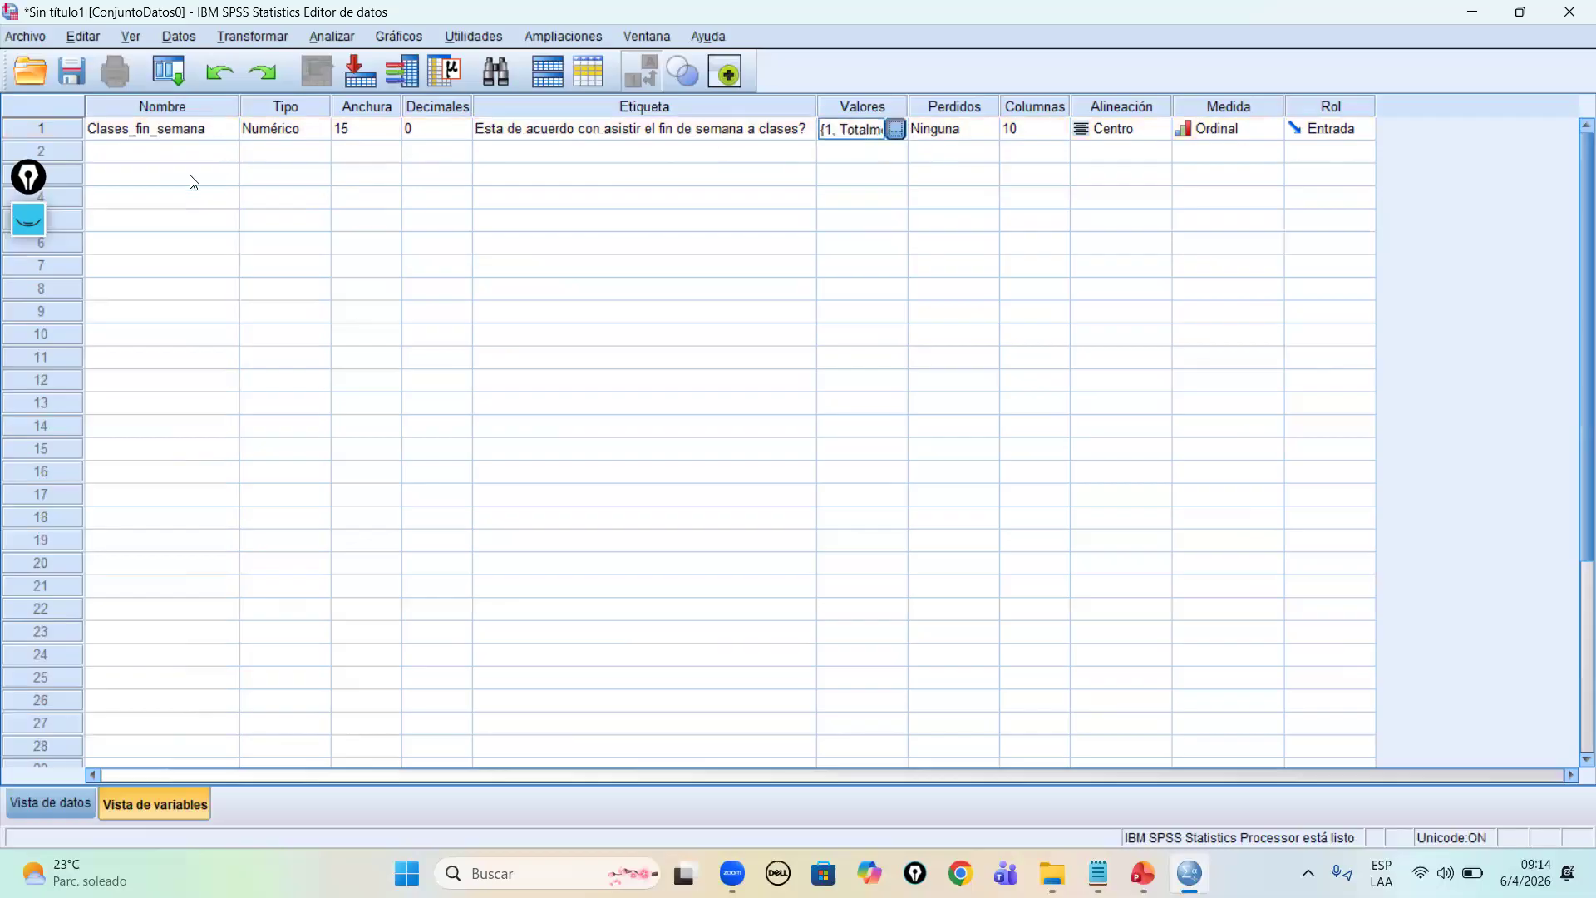
pyautogui.click(1019, 281)
# Step: Create a second variable named Uso_trans_urbano below Clases_fin_semana
pyautogui.click(161, 152)
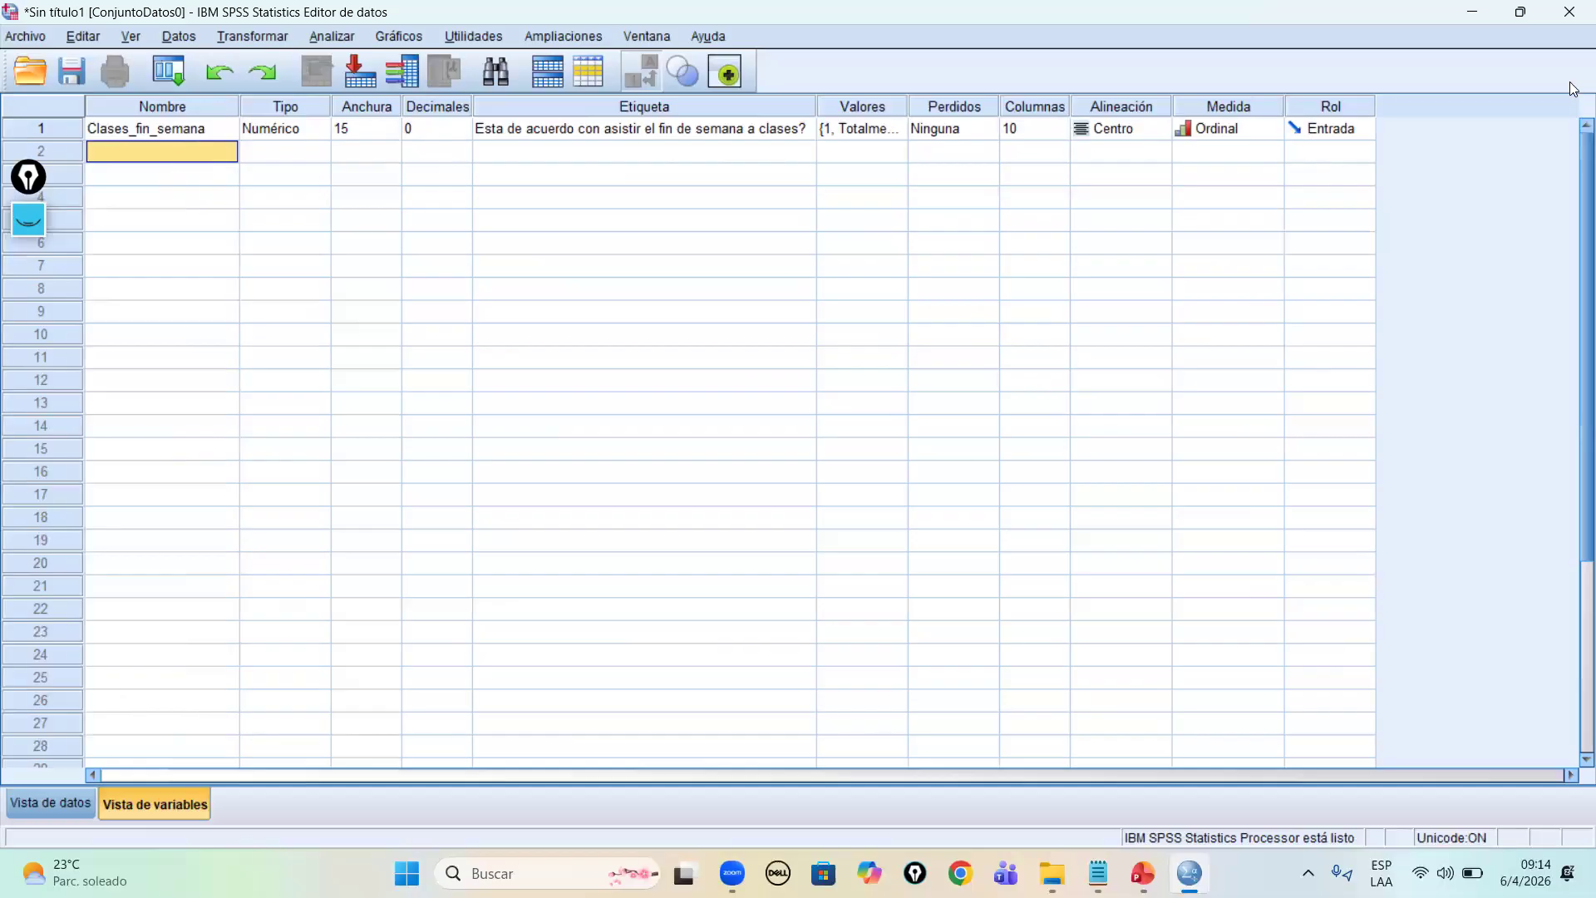
pyautogui.doubleClick(162, 153)
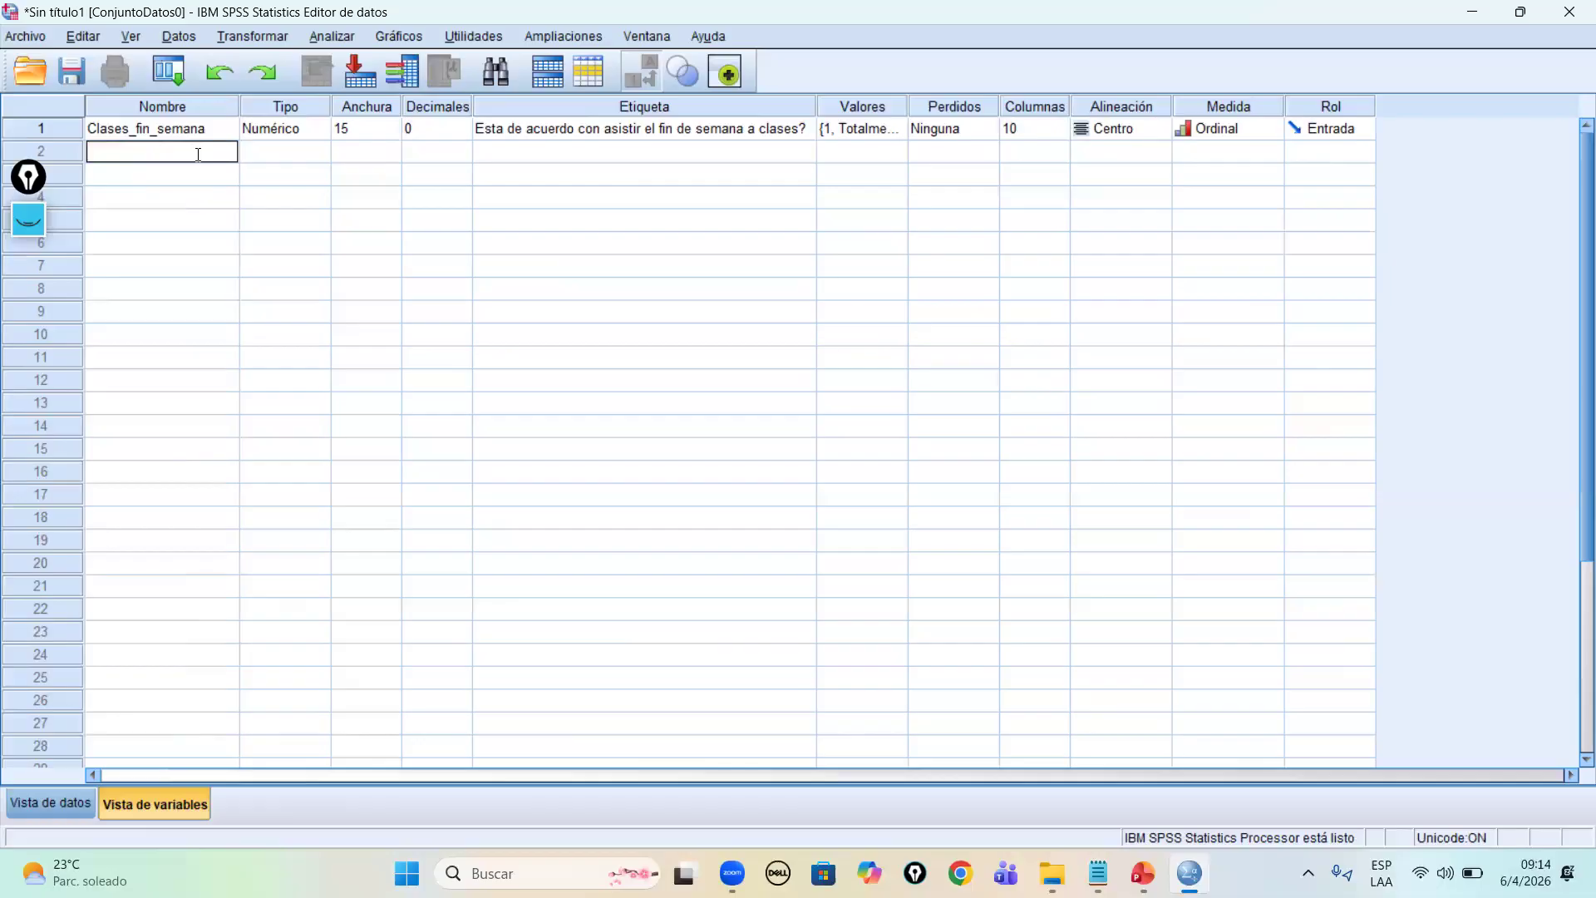
pyautogui.write('Uso')
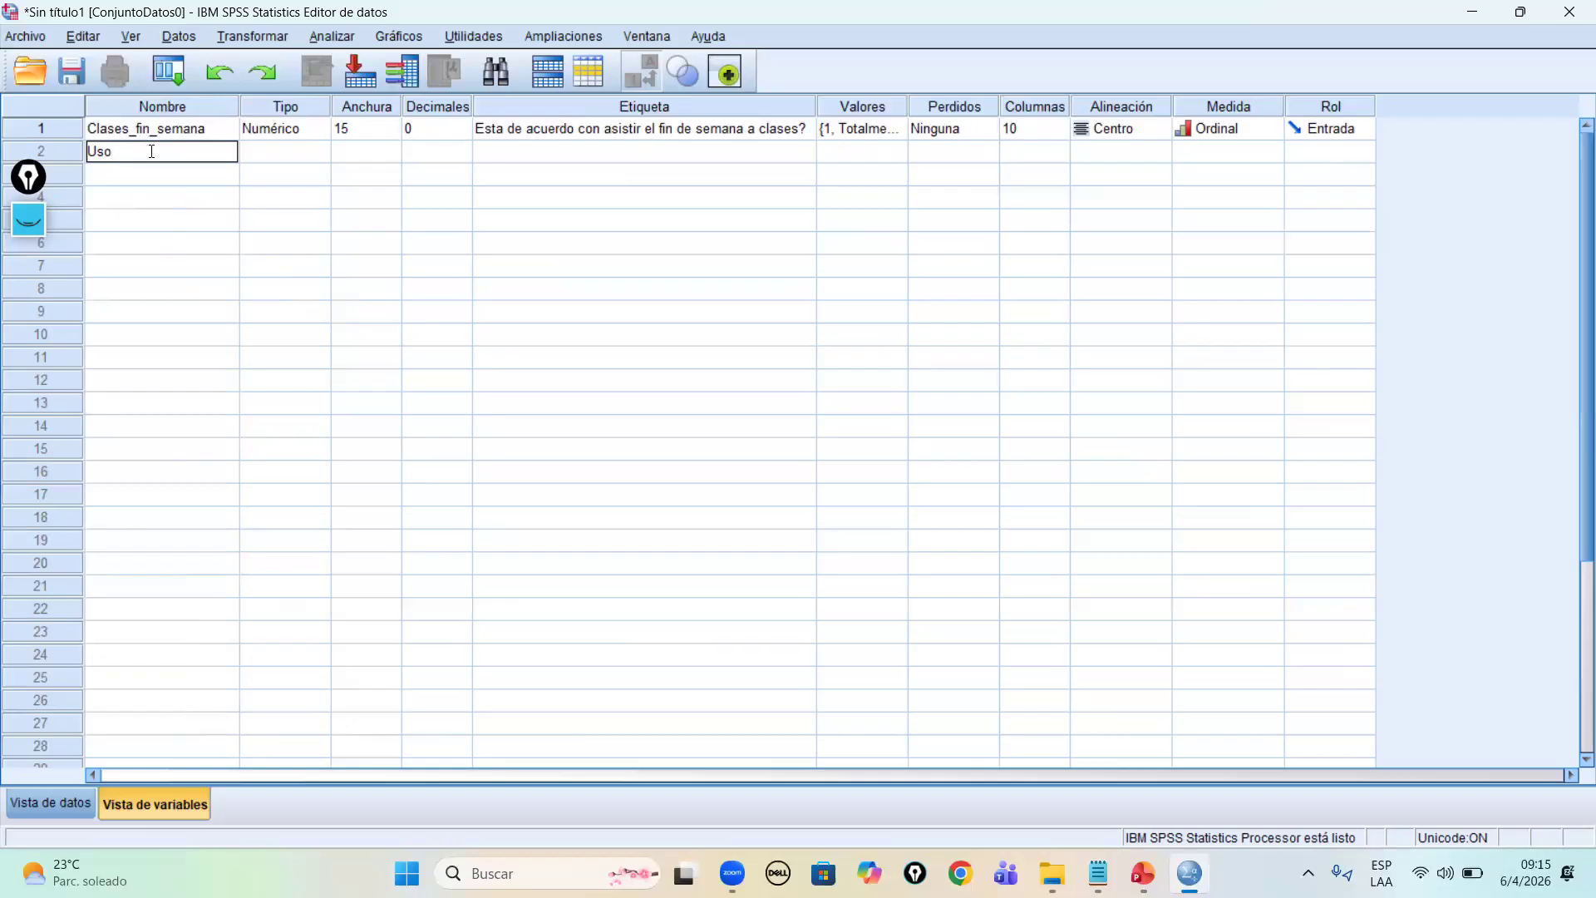
pyautogui.write('_trans_urbanp')
pyautogui.press('BackSpace')
pyautogui.write('o')
# Step: Set the width of Uso_trans_urbano to 15 and its decimals to 0
pyautogui.click(301, 160)
pyautogui.click(363, 158)
pyautogui.click(352, 150)
pyautogui.press('BackSpace')
pyautogui.write('15')
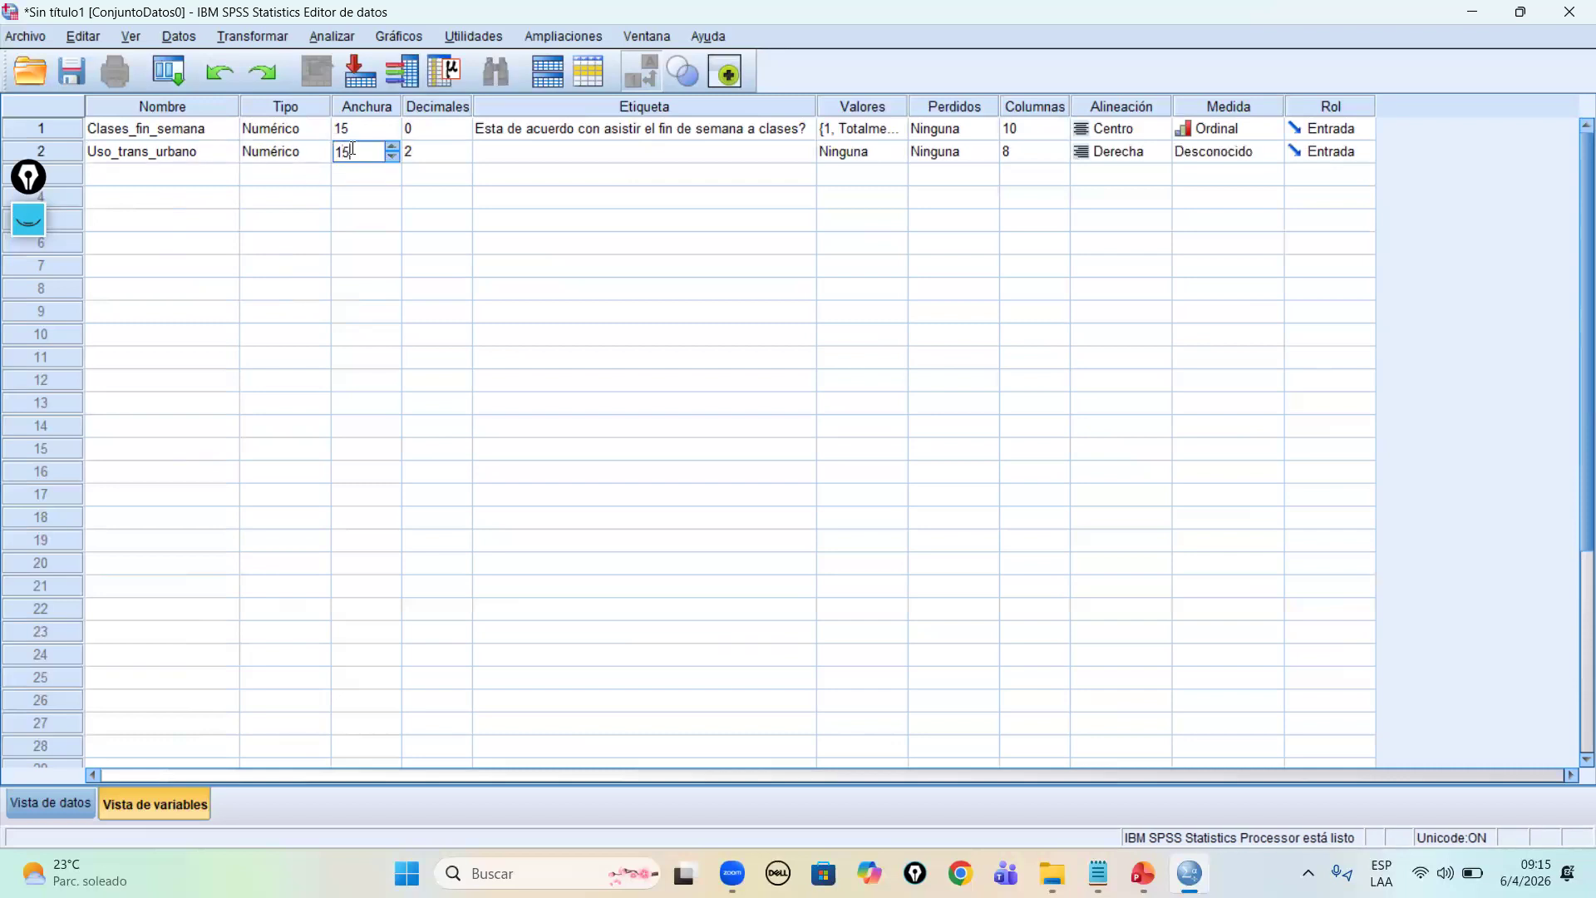
pyautogui.click(471, 153)
pyautogui.click(468, 155)
pyautogui.click(468, 156)
# Step: Enter the label "Con que frecuencia utiliza el transporte urbano?" for Uso_trans_urbano
pyautogui.click(530, 154)
pyautogui.click(537, 152)
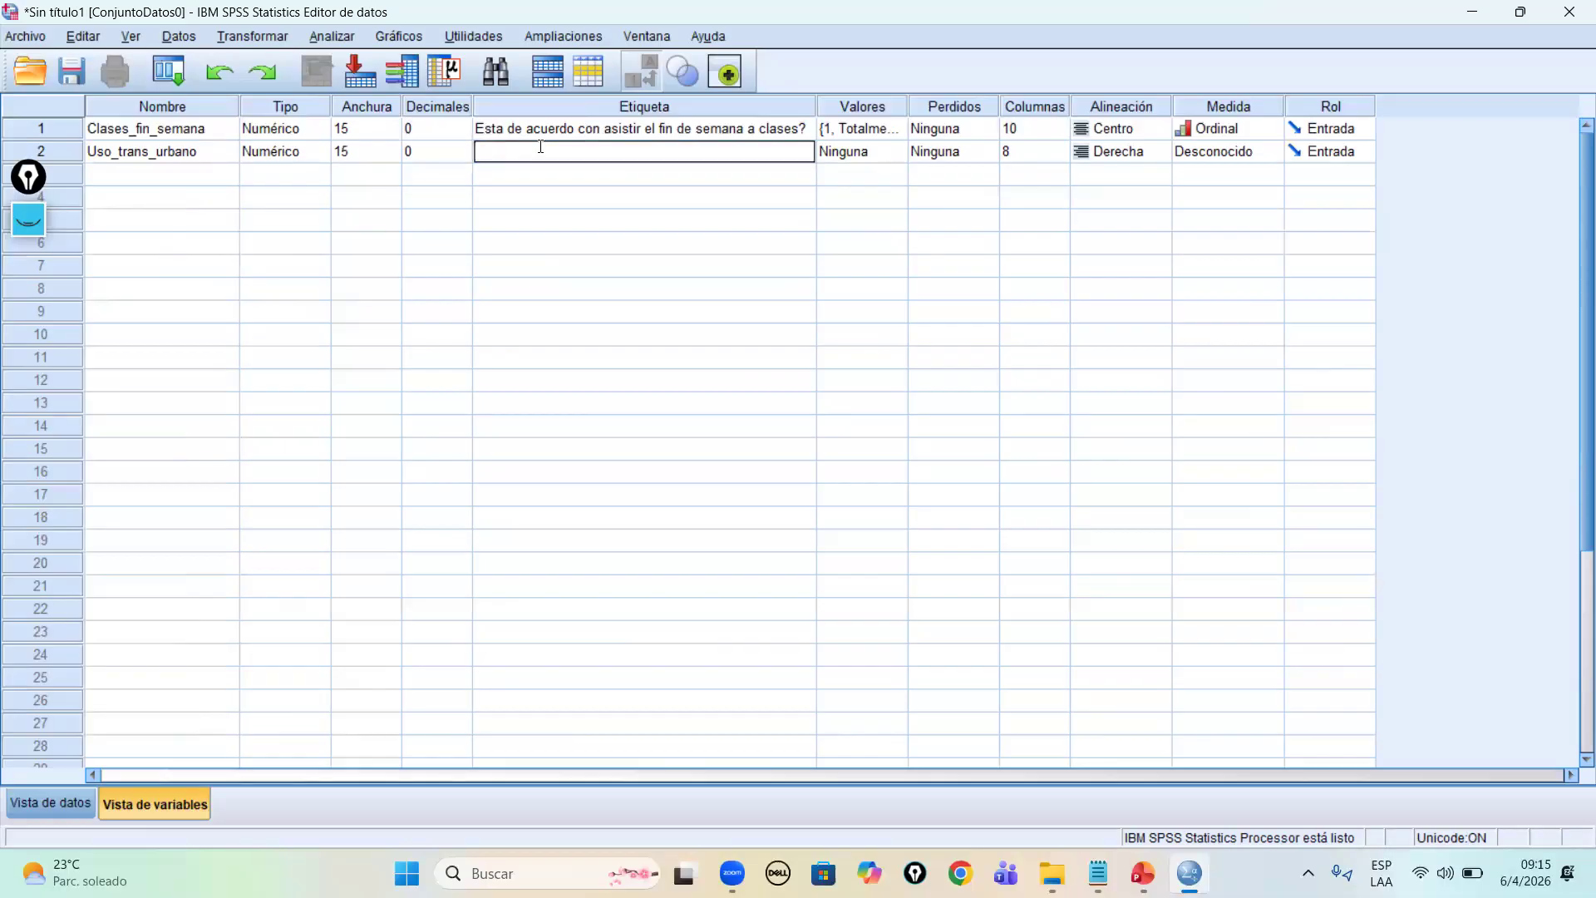
pyautogui.write('Con que frecuencia utiliza el transporte urbano?')
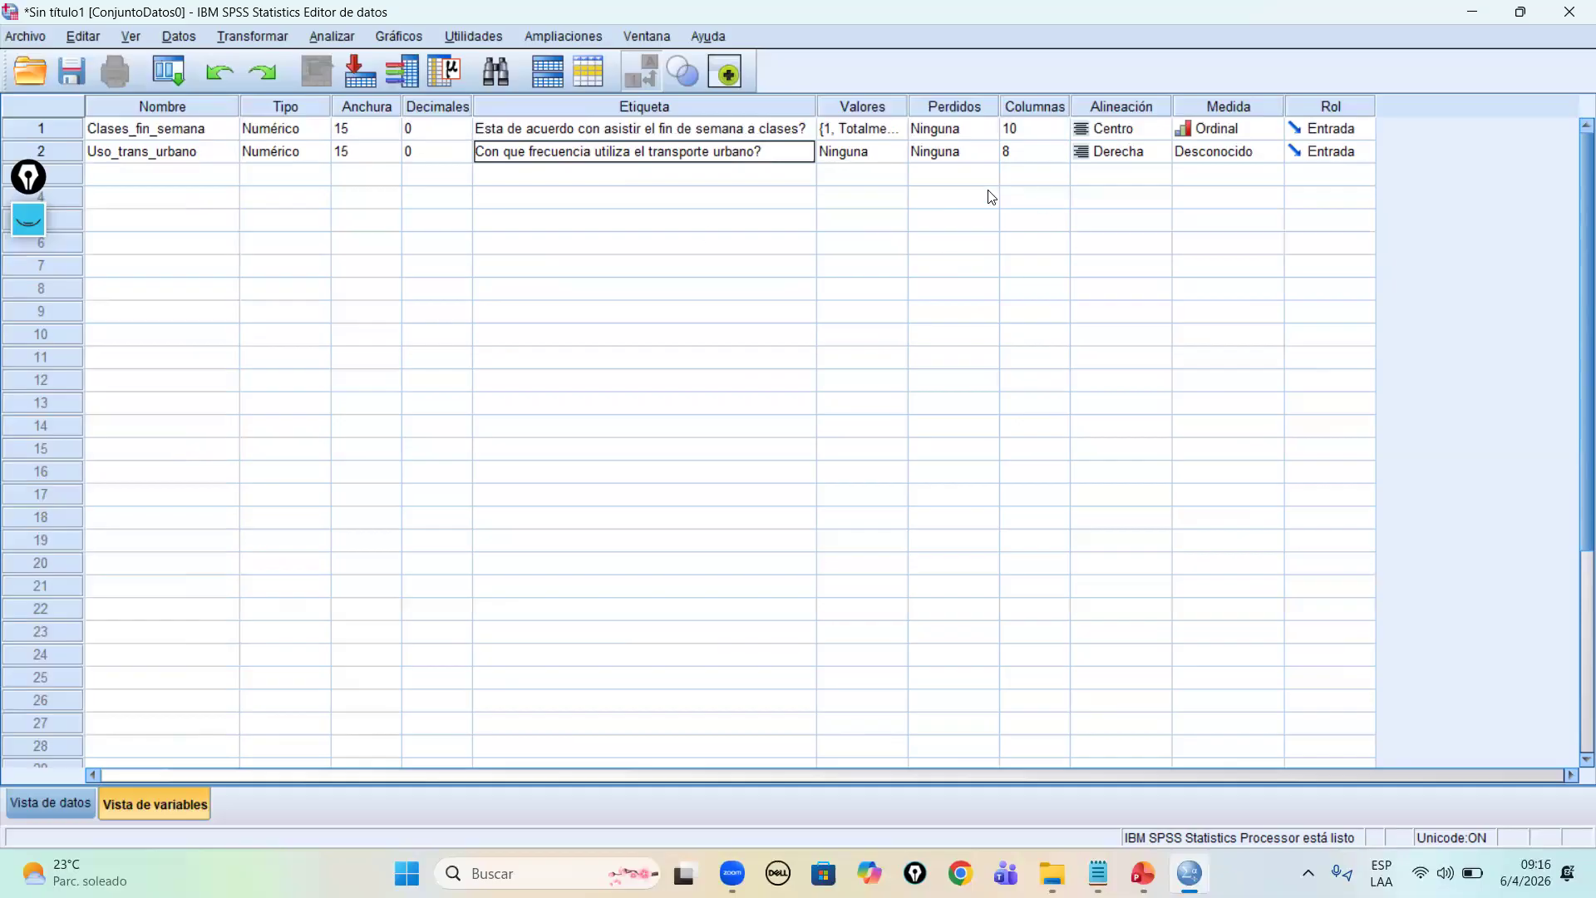
# Step: Open the value labels of Uso_trans_urbano and add value 1 with the label "Muy frecuentemente"
pyautogui.click(888, 155)
pyautogui.click(895, 155)
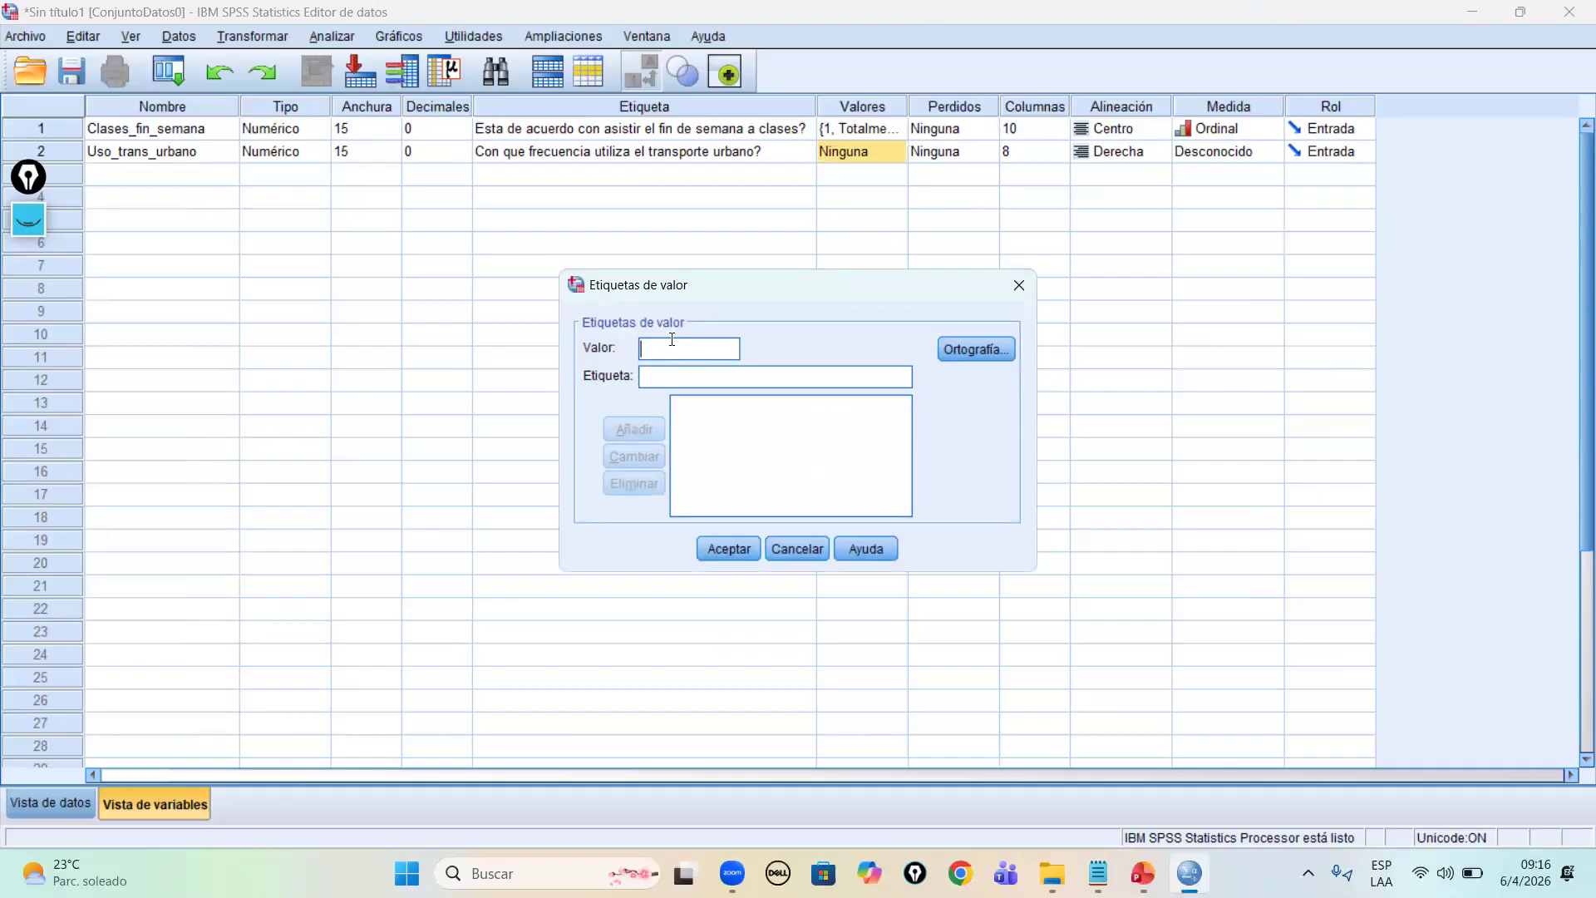
pyautogui.write('1')
pyautogui.click(699, 375)
pyautogui.write('Muy fre')
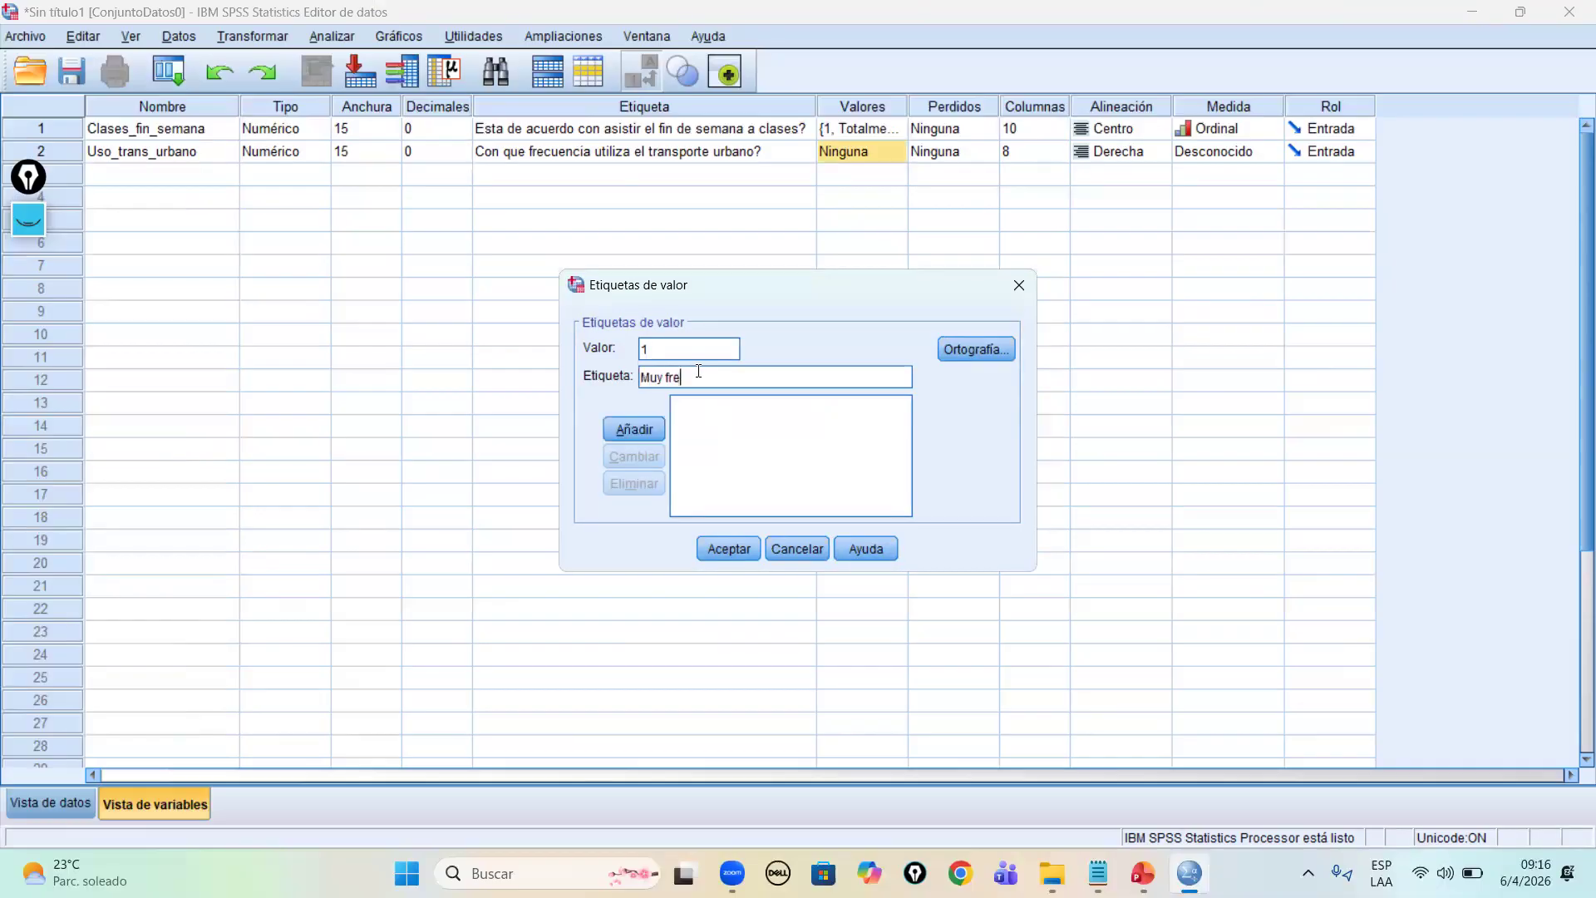
pyautogui.write('cuentemente')
pyautogui.click(630, 430)
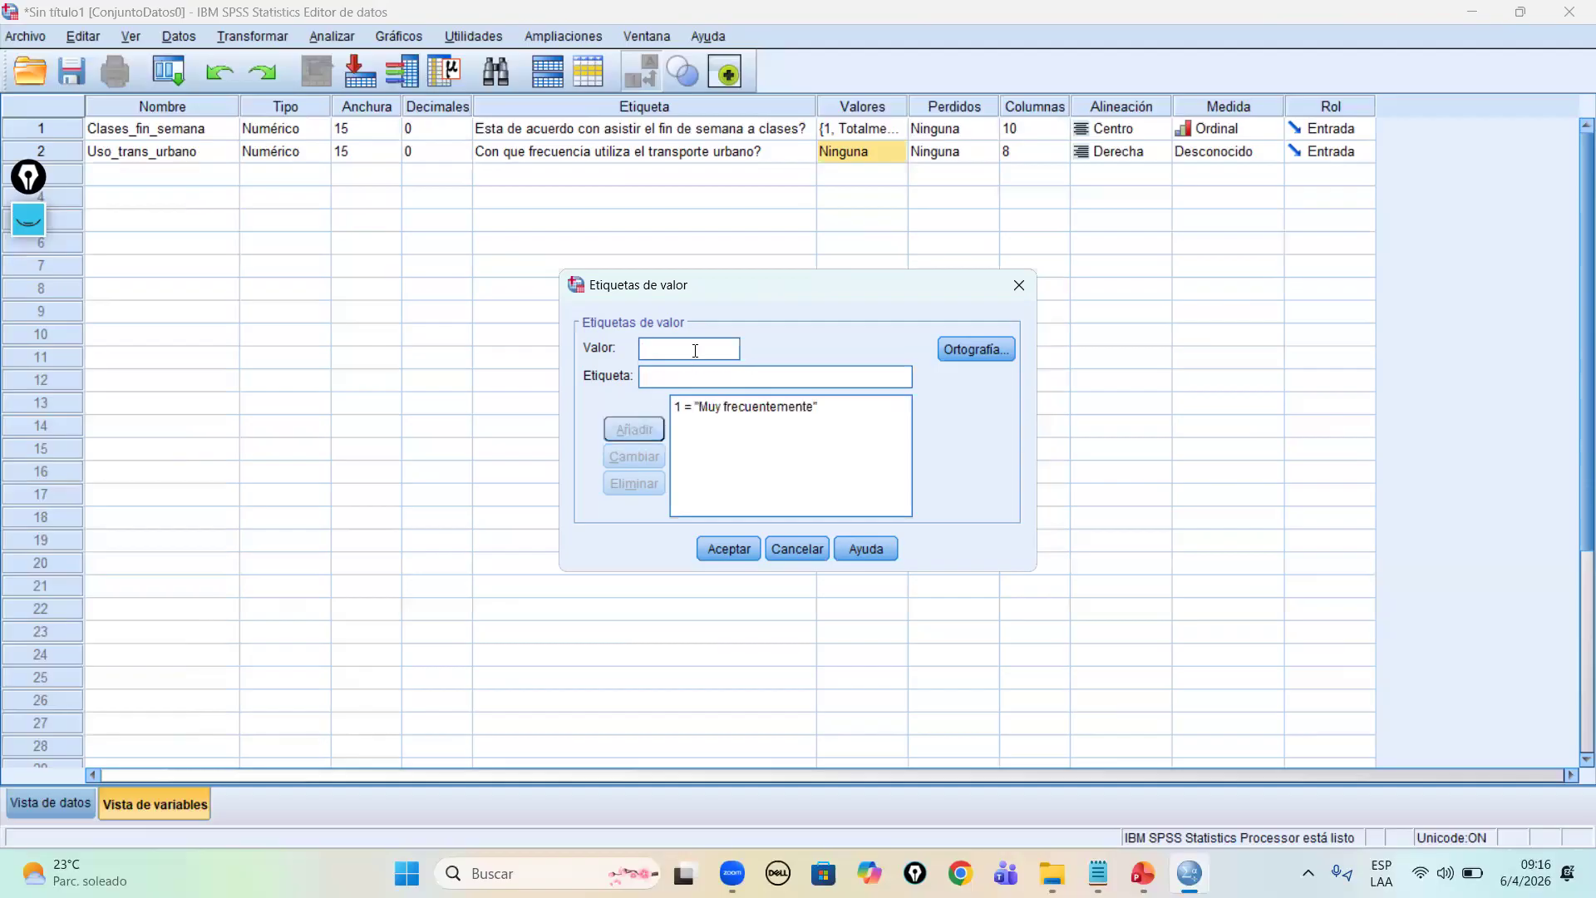
# Step: Add value 2 with the label "Frecuentemente" to the value labels of Uso_trans_urbano
pyautogui.write('2')
pyautogui.click(712, 379)
pyautogui.write('Frecuentemente')
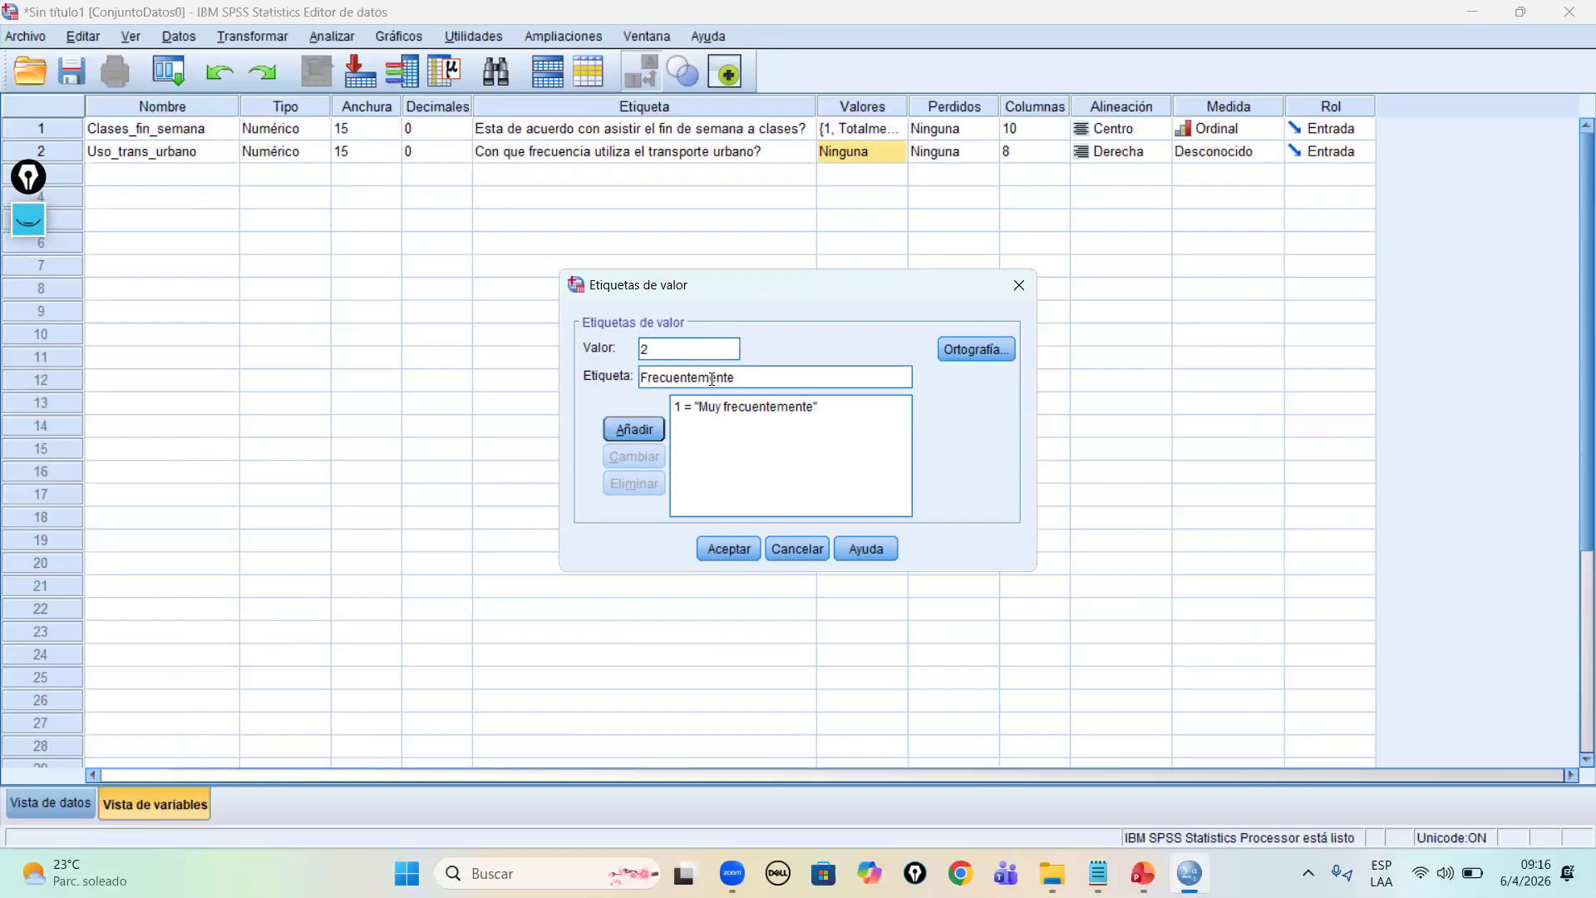
pyautogui.press('Return')
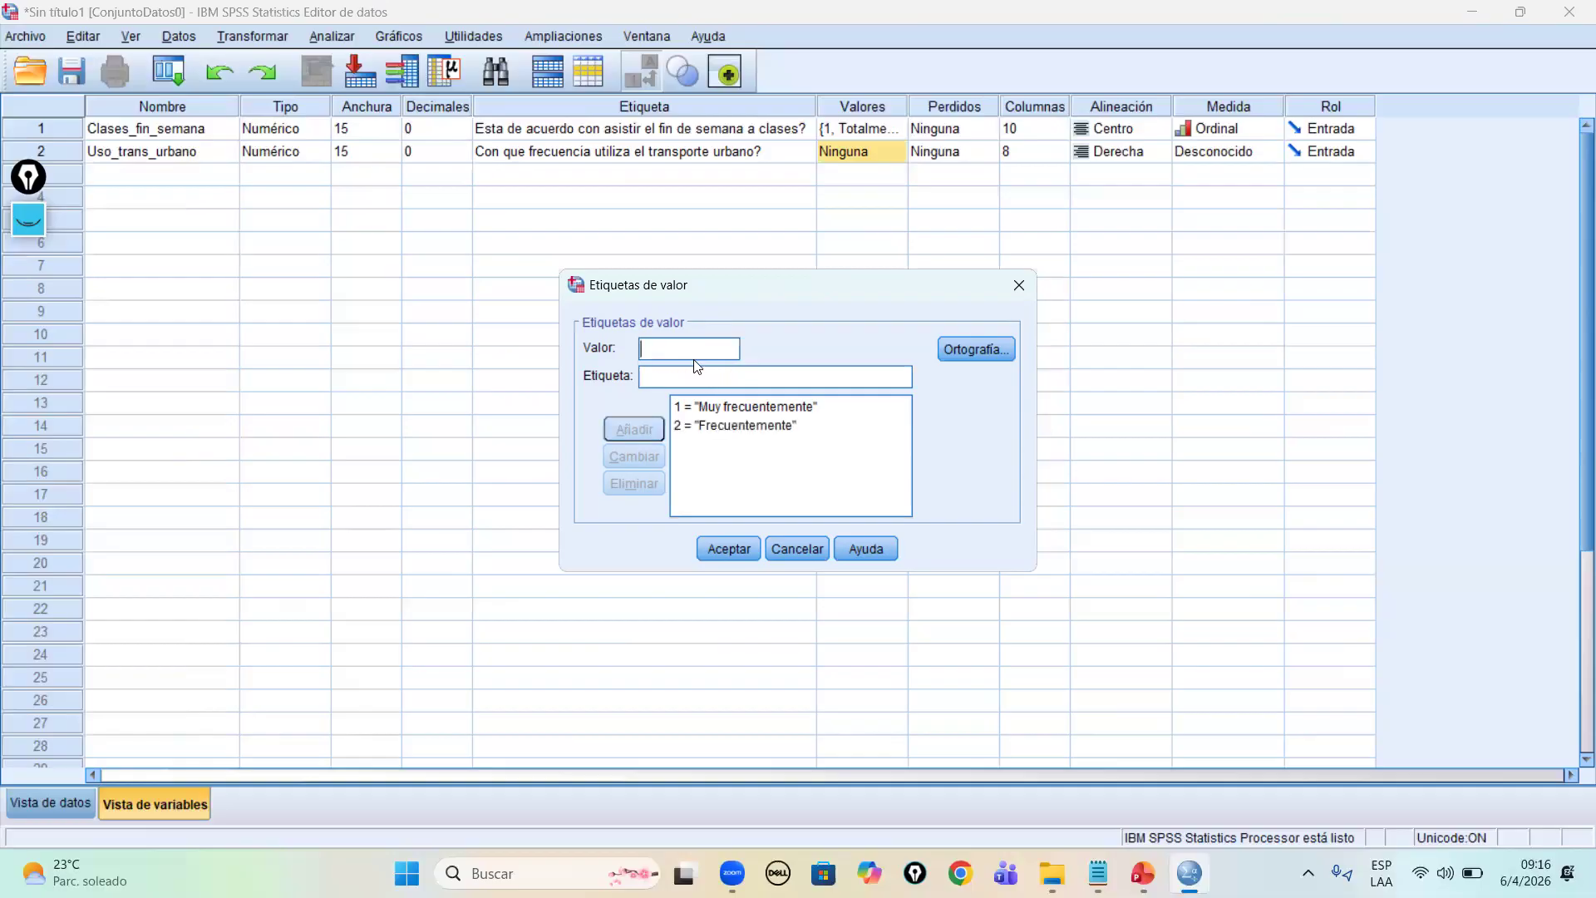
# Step: Add value 3 with the label "Ocasionalkmente" to the value labels of Uso_trans_urbano
pyautogui.write('3')
pyautogui.click(703, 379)
pyautogui.write('Oca')
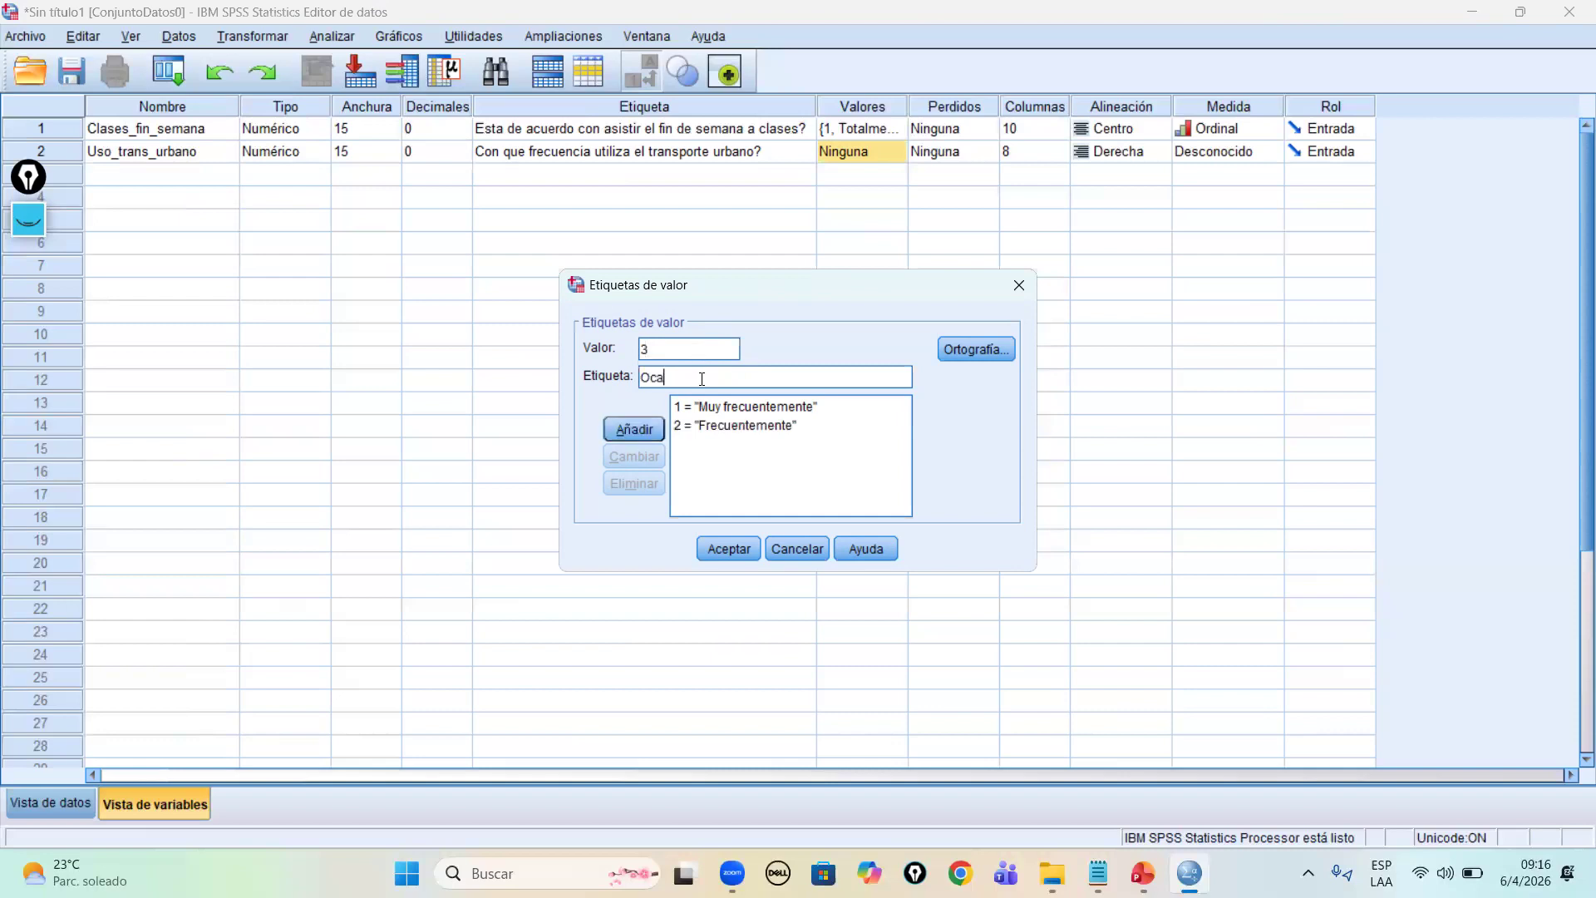
pyautogui.write('sionalmente')
pyautogui.press('Return')
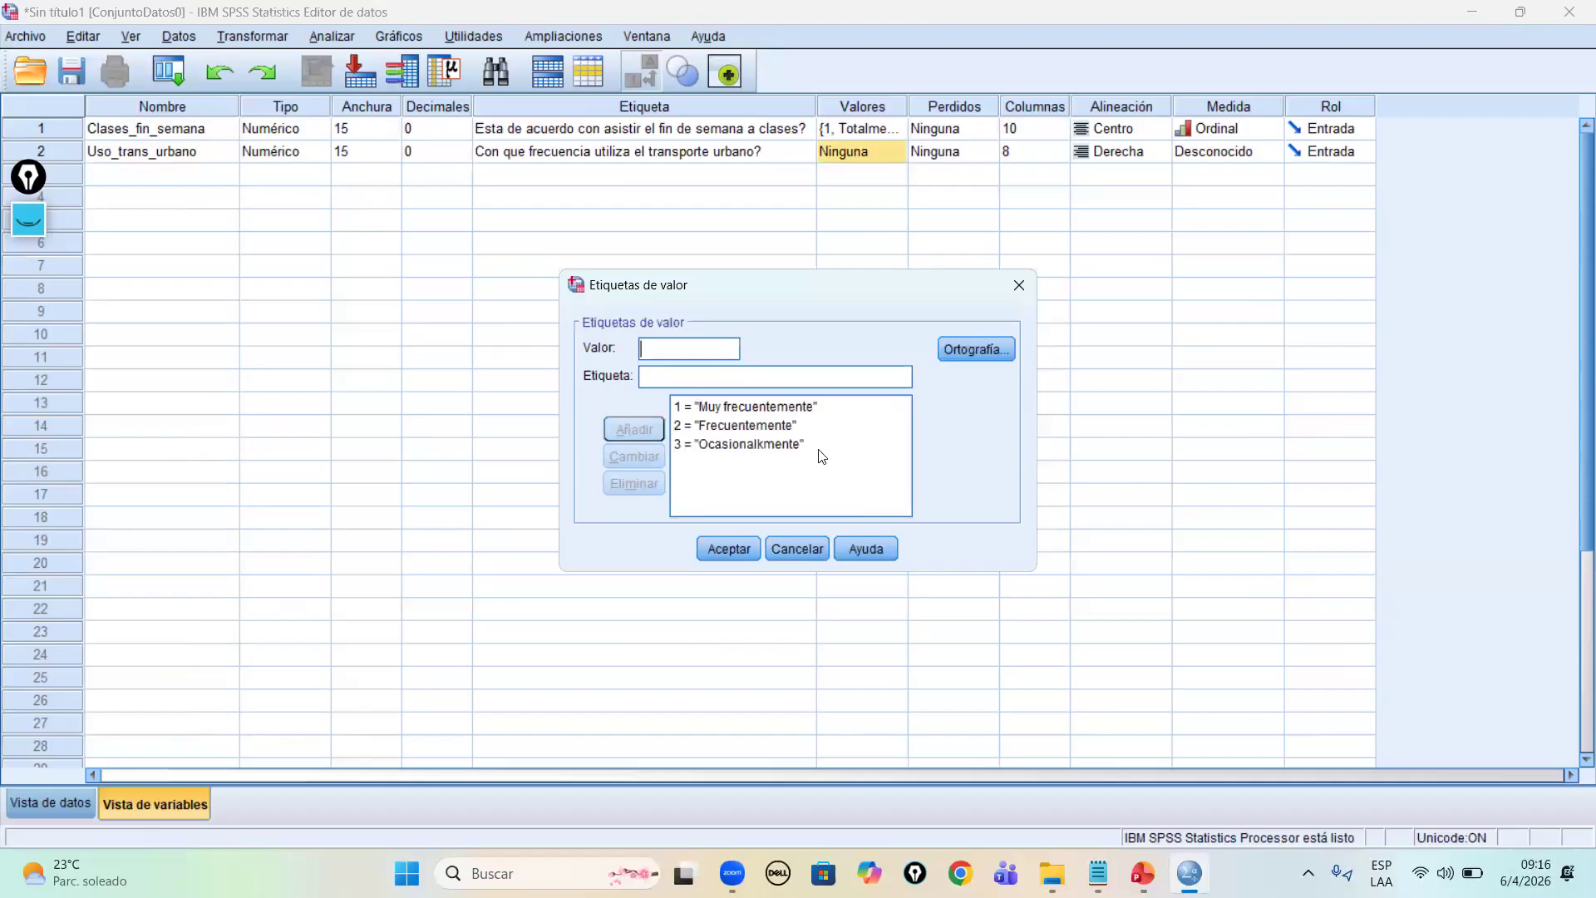
# Step: Correct the label of value 3 to "Ocasionalmente" and accept the value labels
pyautogui.click(769, 451)
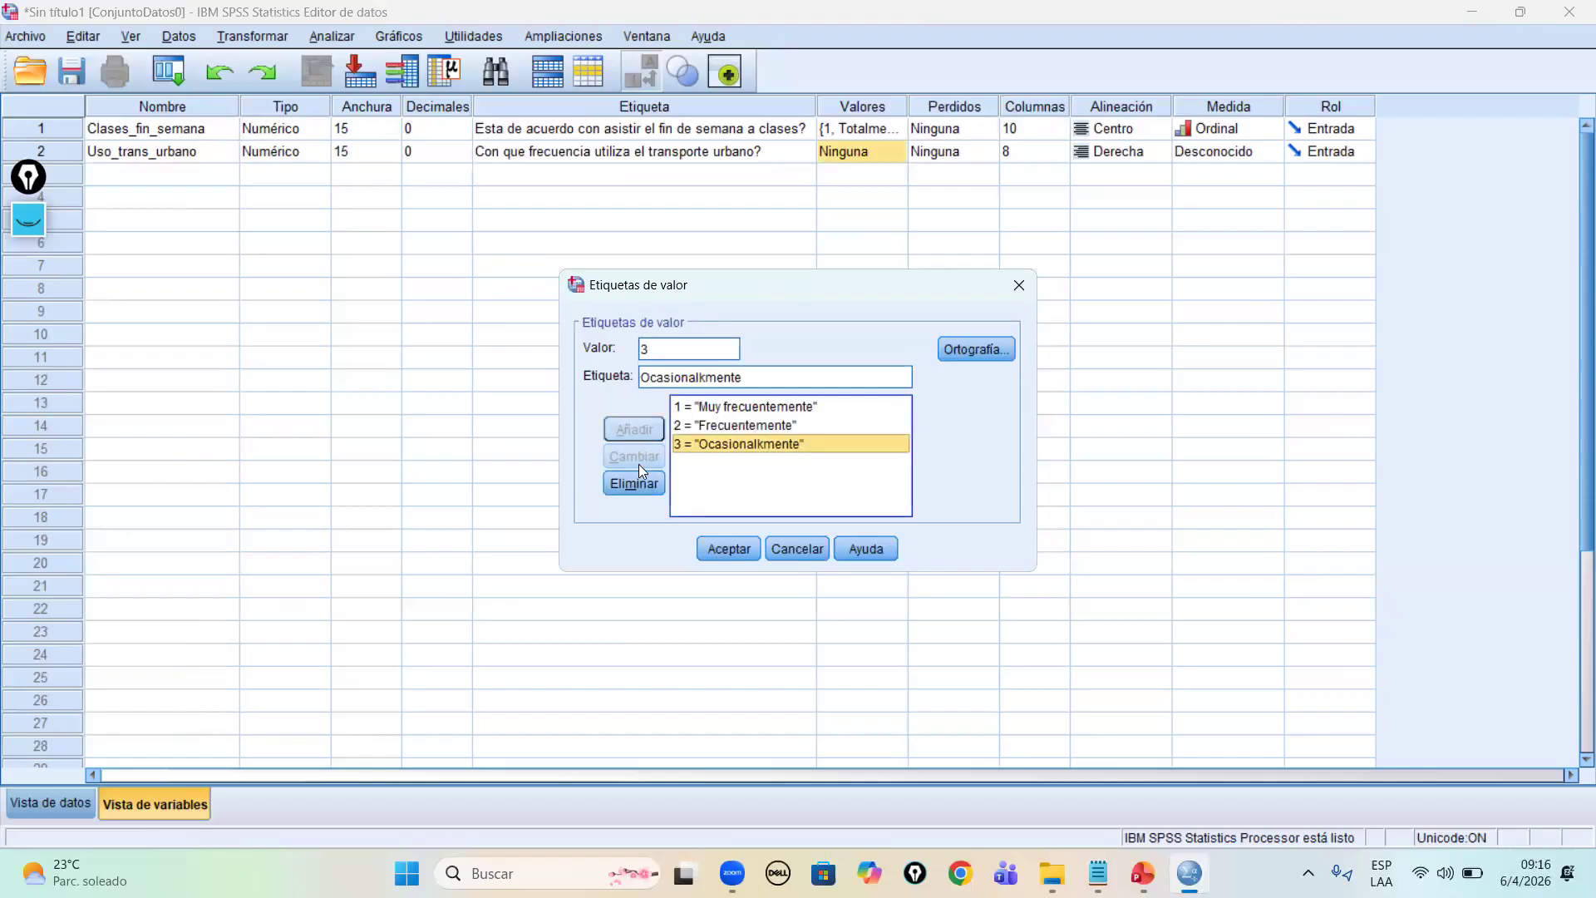
pyautogui.click(707, 379)
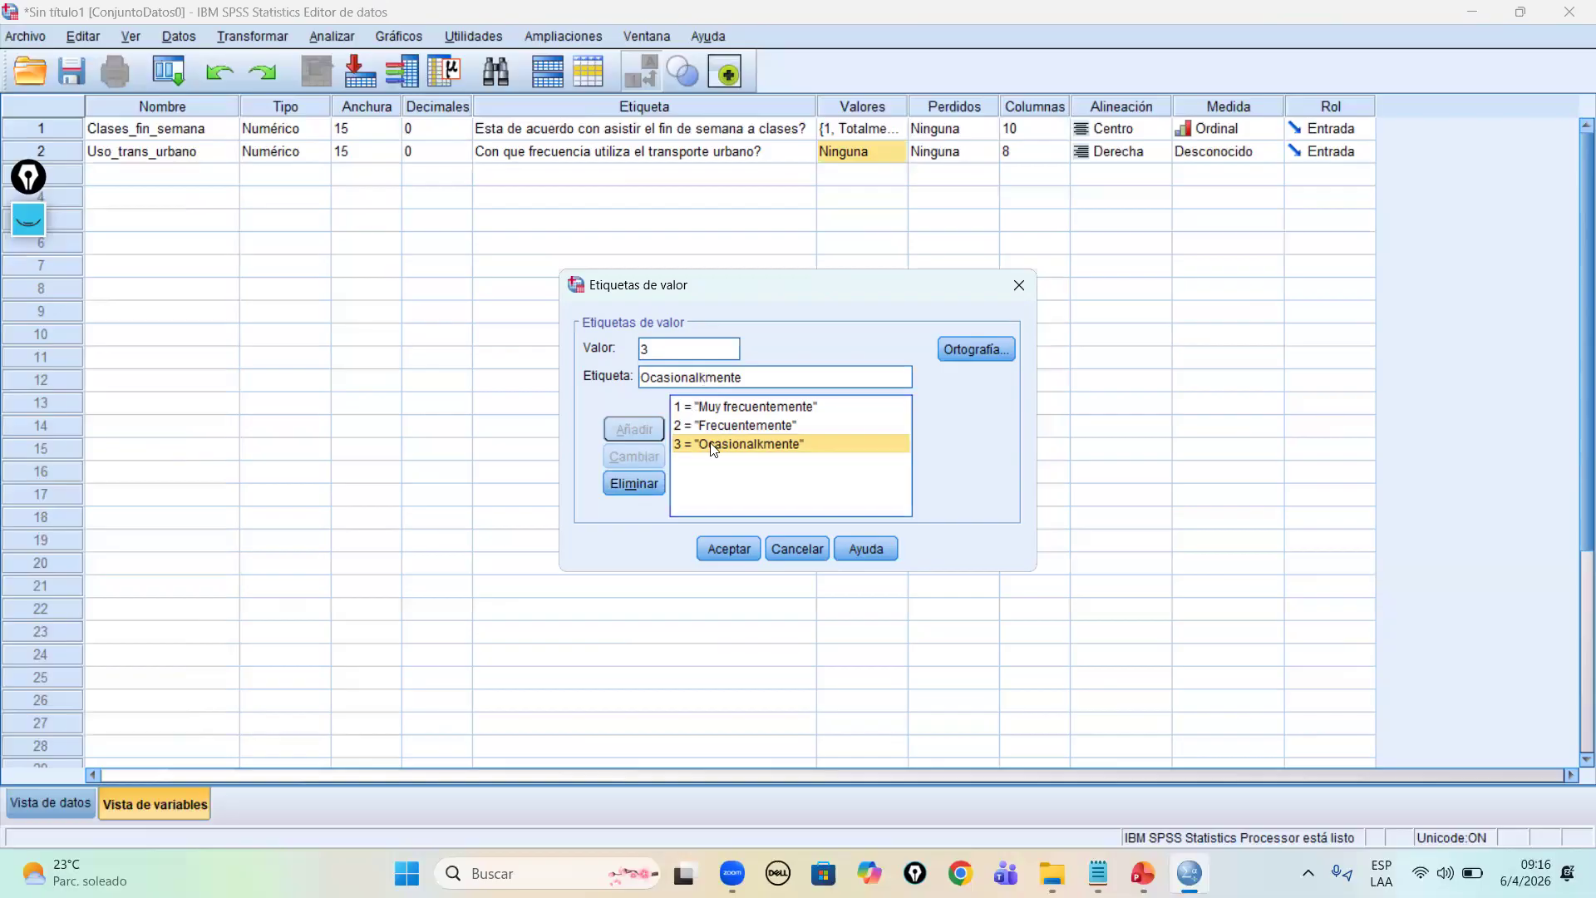
pyautogui.press('BackSpace')
pyautogui.press('Return')
pyautogui.click(784, 499)
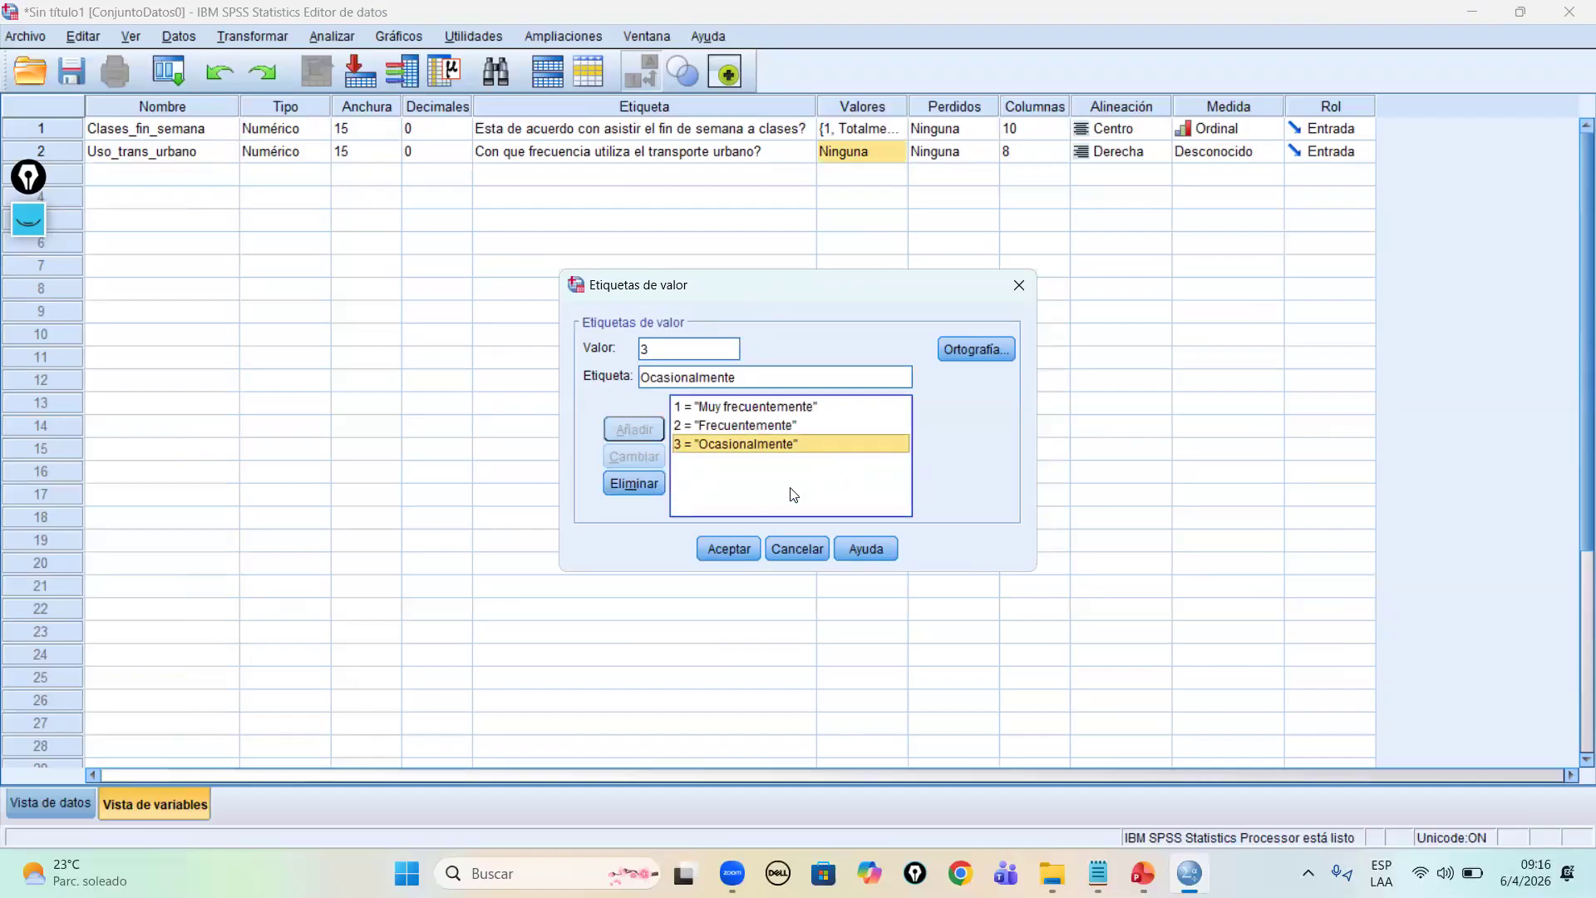
pyautogui.press('Tab')
pyautogui.press('Return')
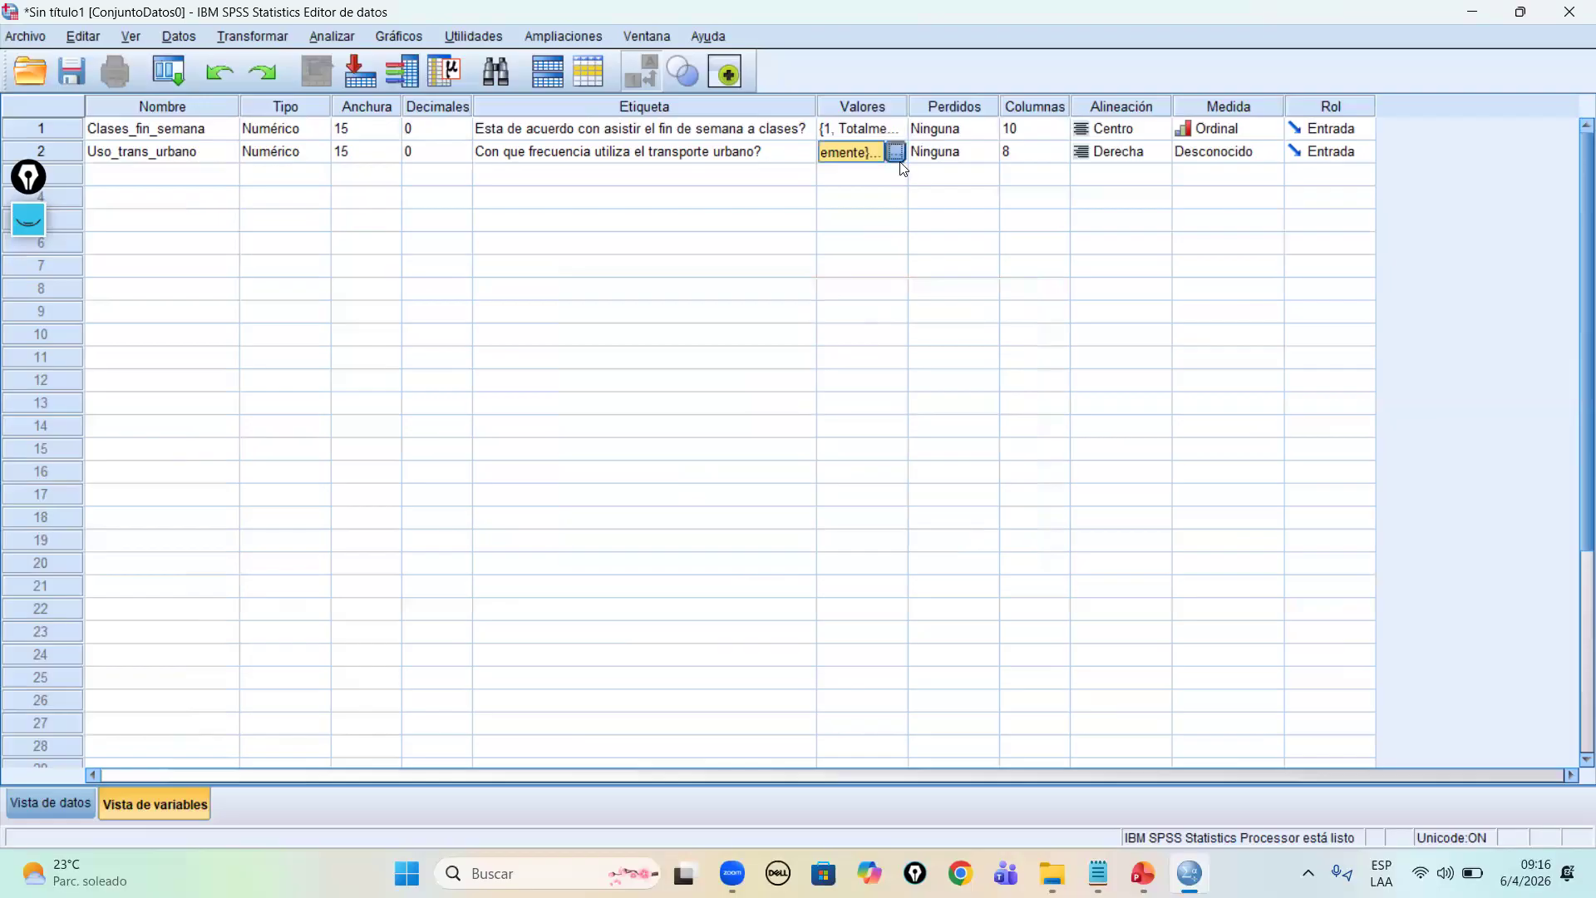
# Step: Reopen the value labels of Uso_trans_urbano and add value 4 with the label "Raramente"
pyautogui.click(898, 152)
pyautogui.write('4')
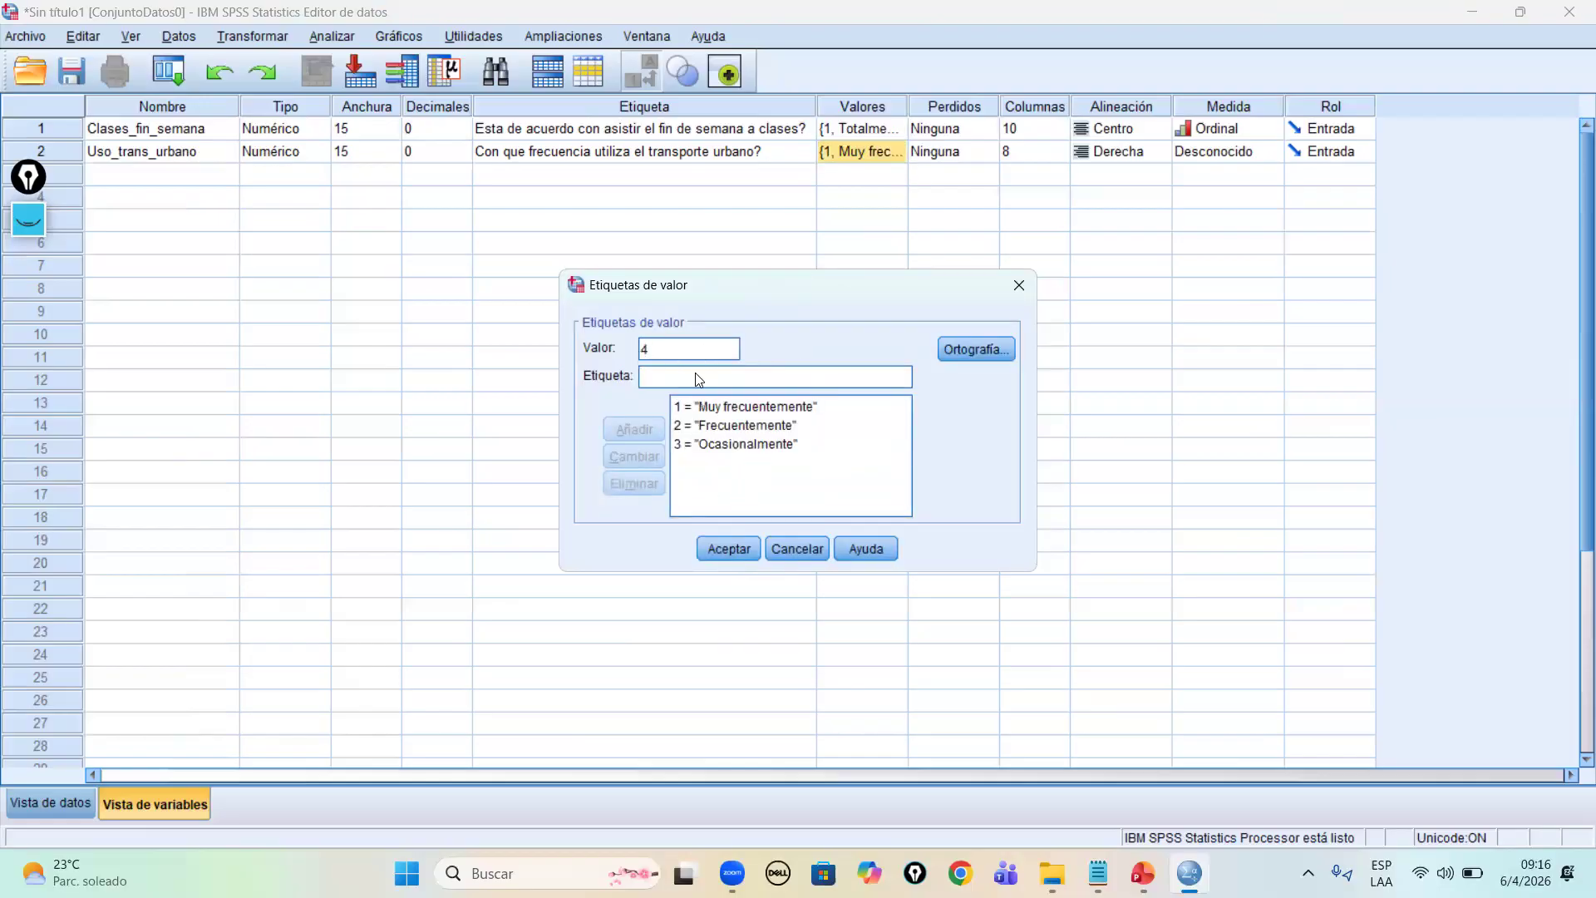
pyautogui.write('rar')
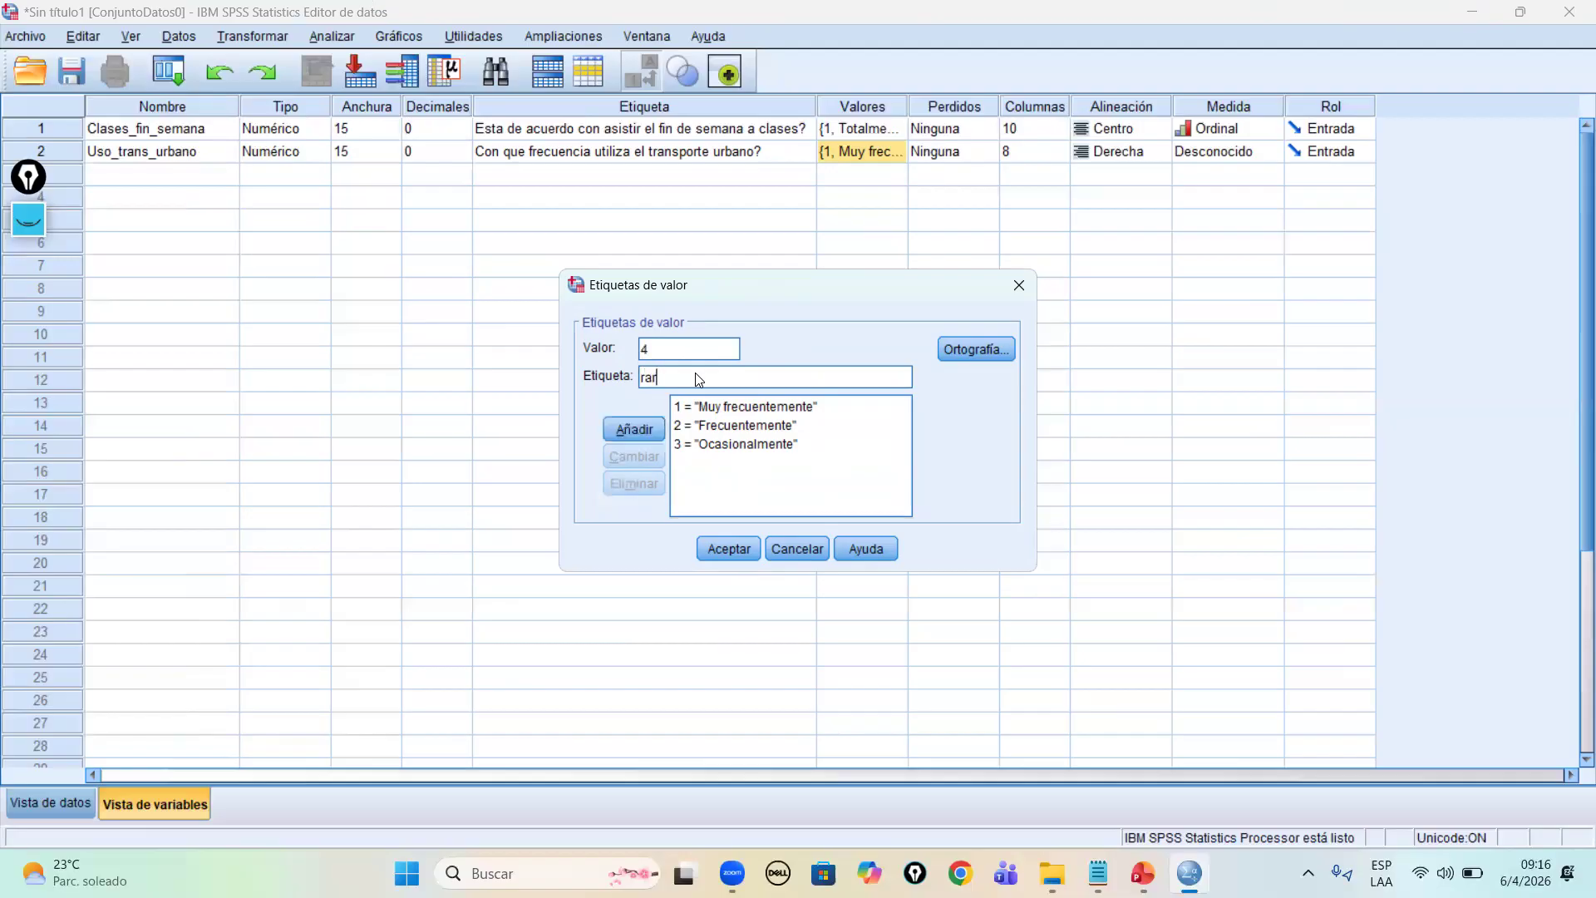
pyautogui.press('BackSpace')
pyautogui.press('BackSpace')
pyautogui.press('BackSpace')
pyautogui.write('Raramente')
pyautogui.press('Return')
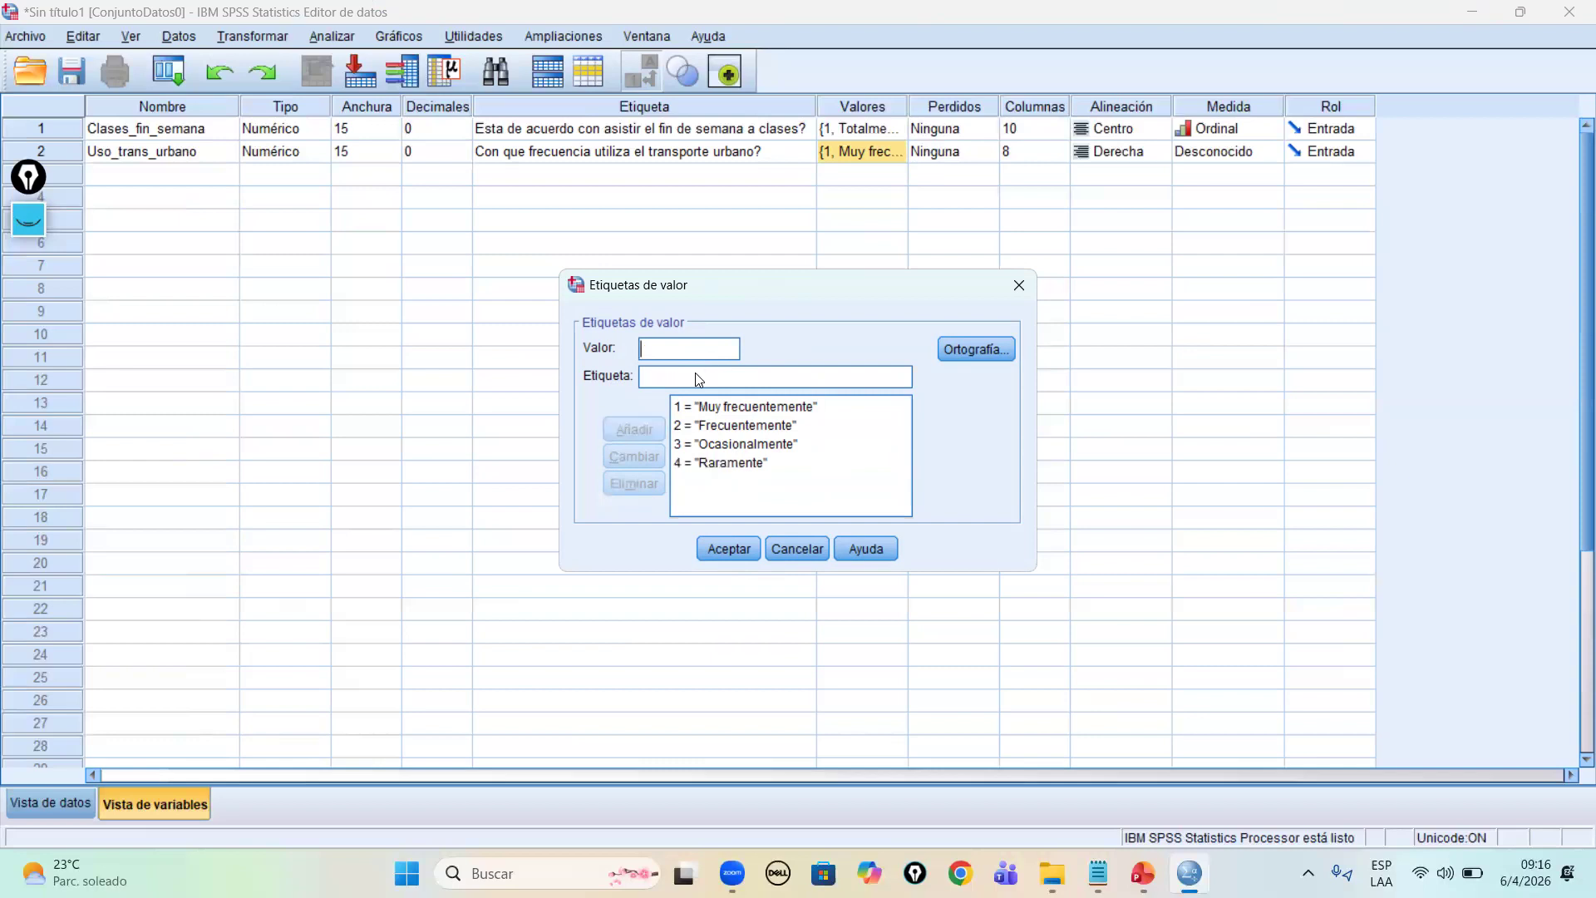
# Step: Add value 5 with the label "Nunca" and accept the value labels of Uso_trans_urbano
pyautogui.write('5')
pyautogui.press('Tab')
pyautogui.write('Nunca')
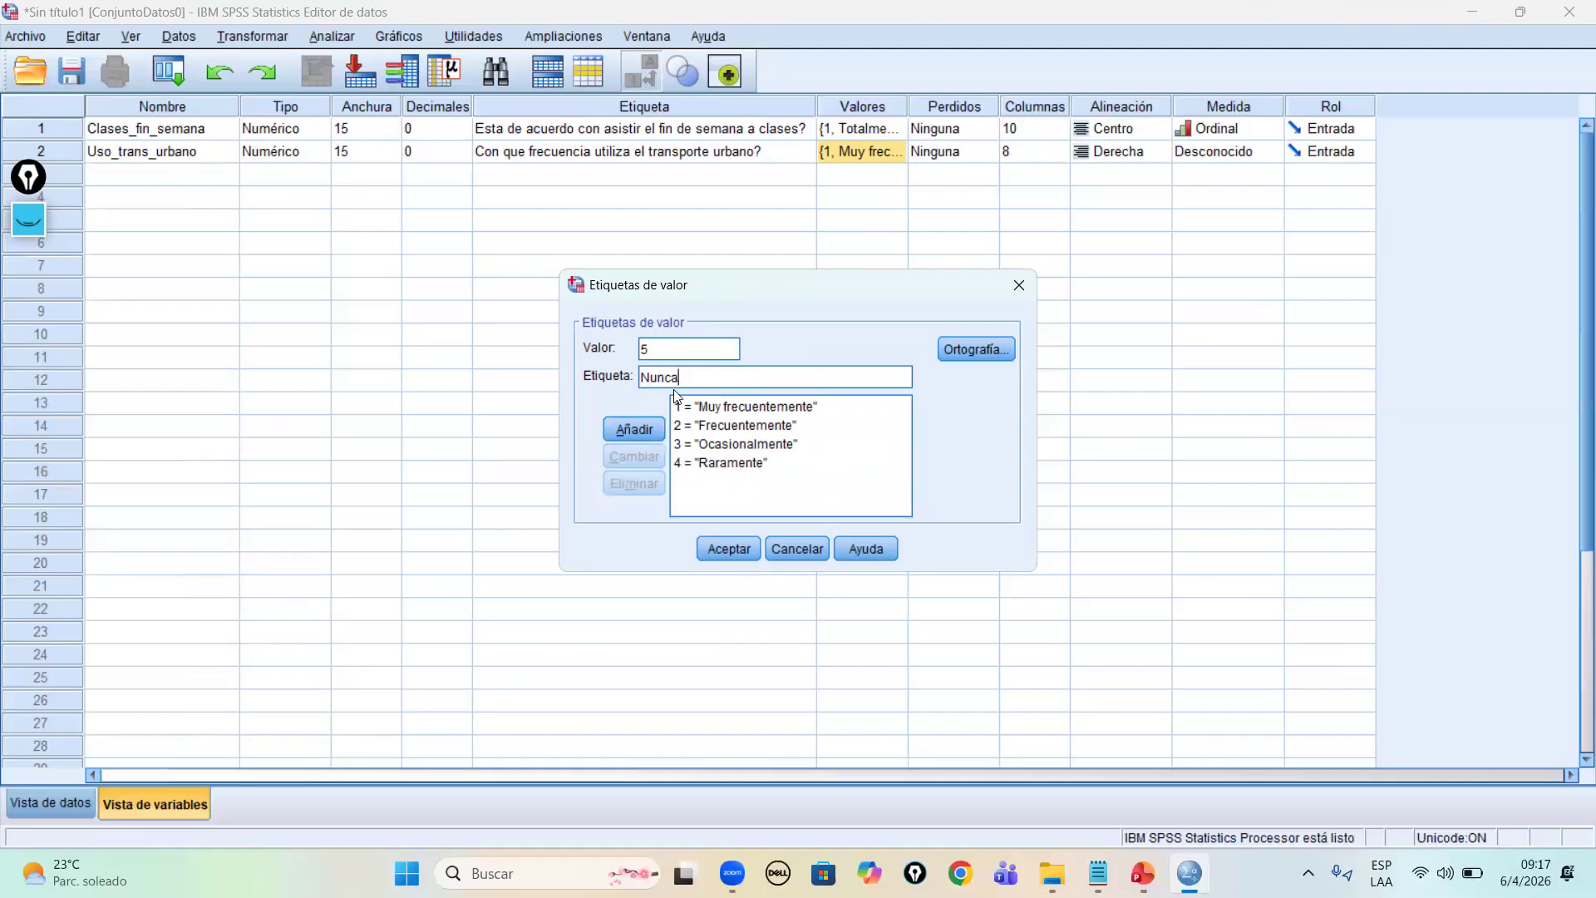
pyautogui.click(633, 427)
pyautogui.click(721, 549)
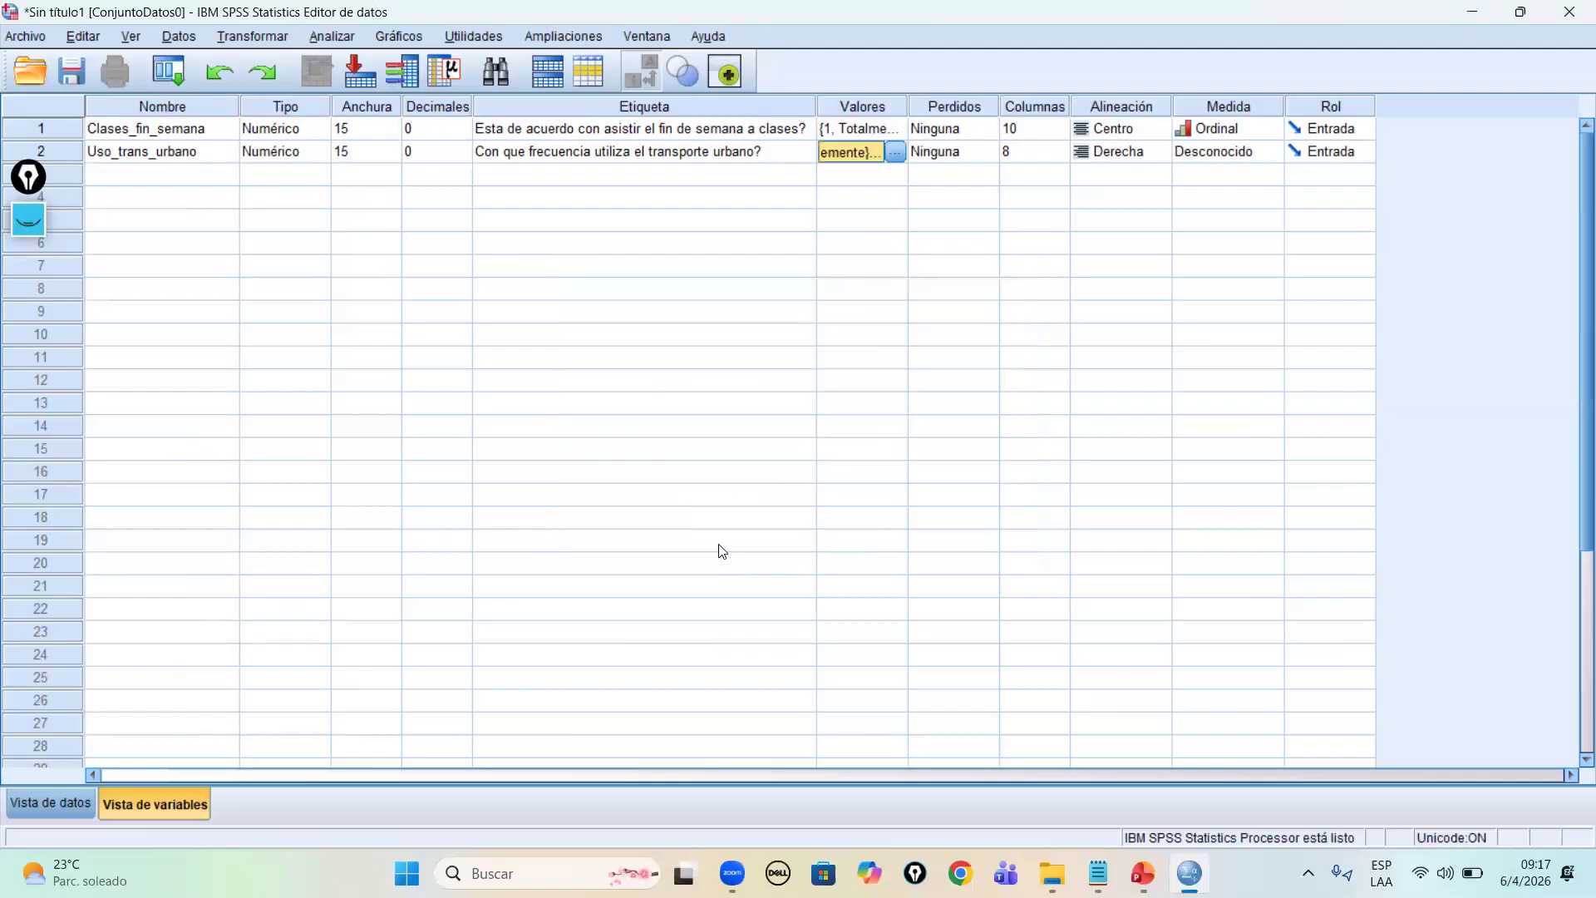
# Step: Review the value labels defined for Uso_trans_urbano and close them without changes
pyautogui.click(139, 133)
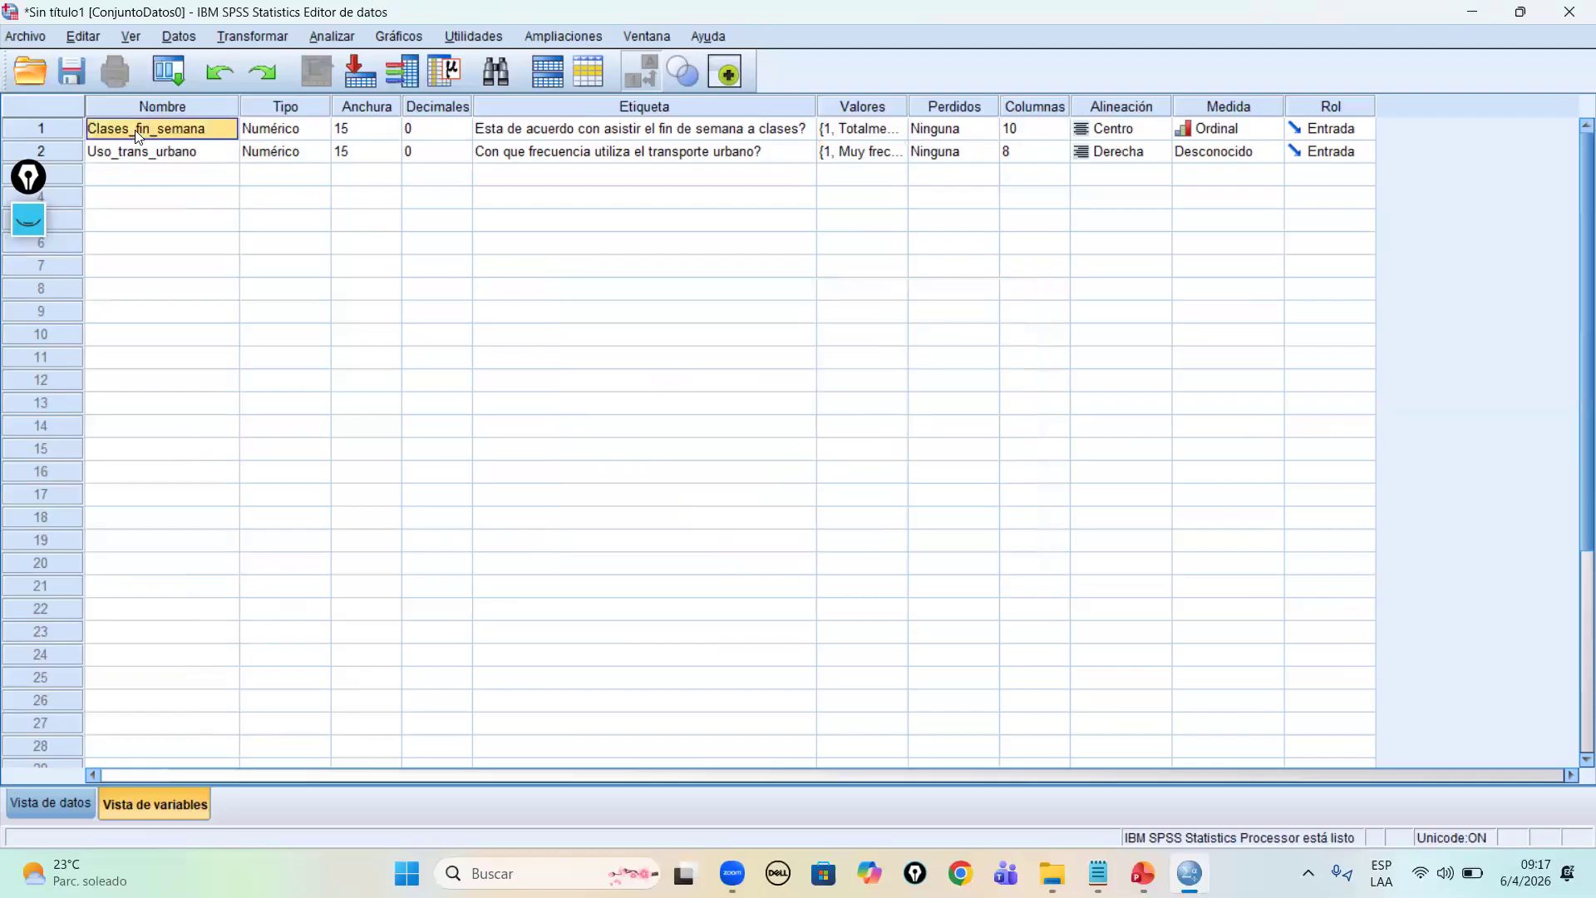
pyautogui.doubleClick(889, 154)
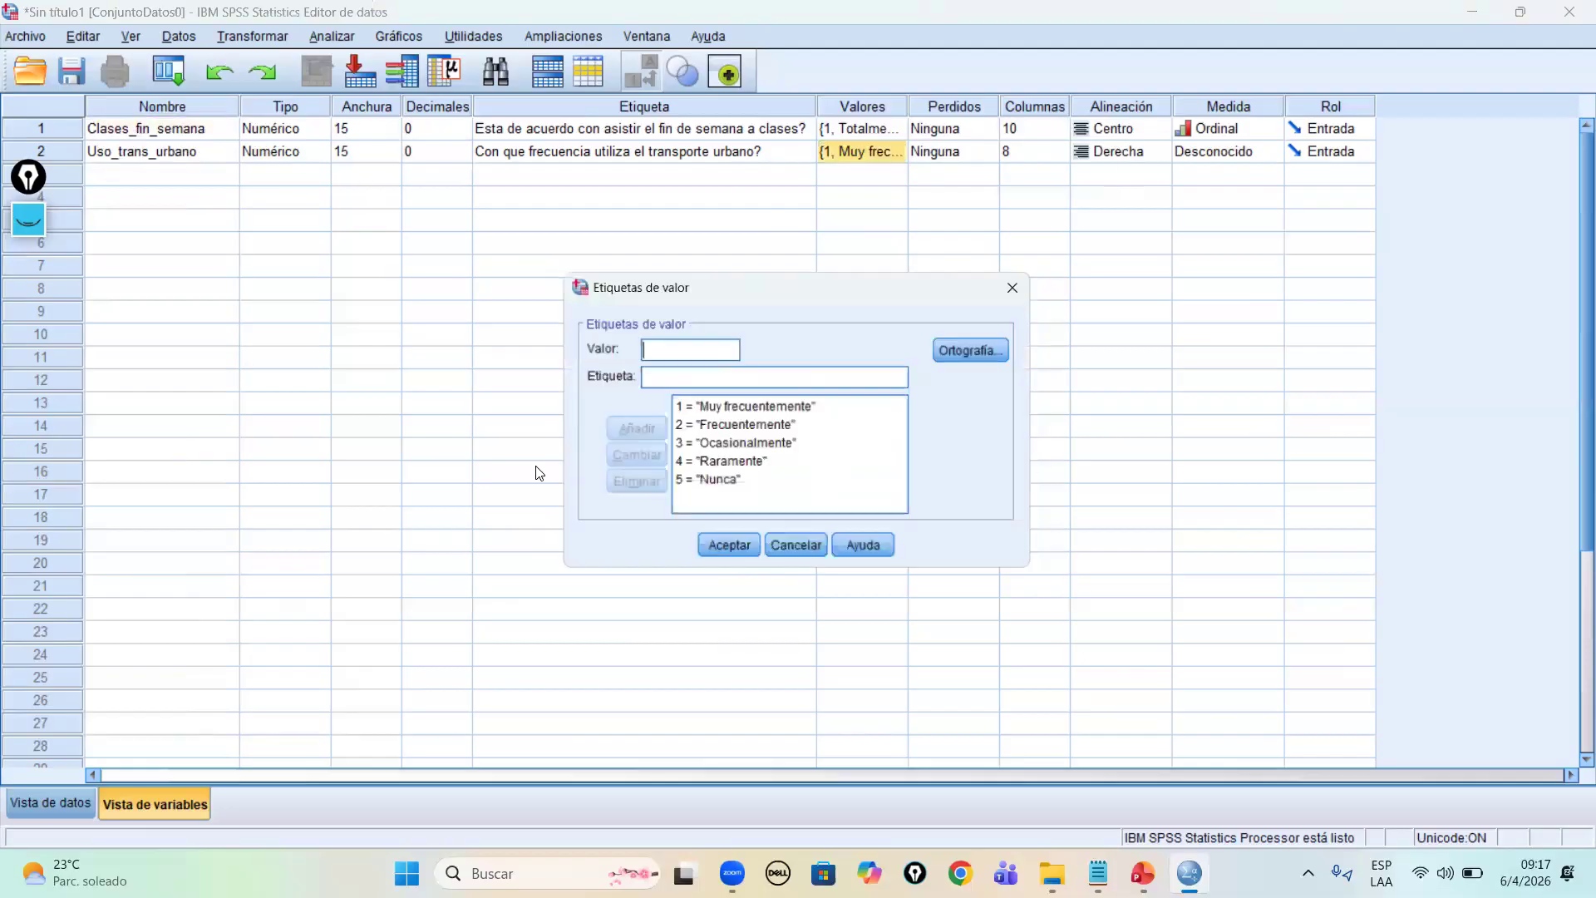
pyautogui.click(1020, 285)
# Step: Create a third variable named Comer_Saludable below Uso_trans_urbano
pyautogui.click(182, 173)
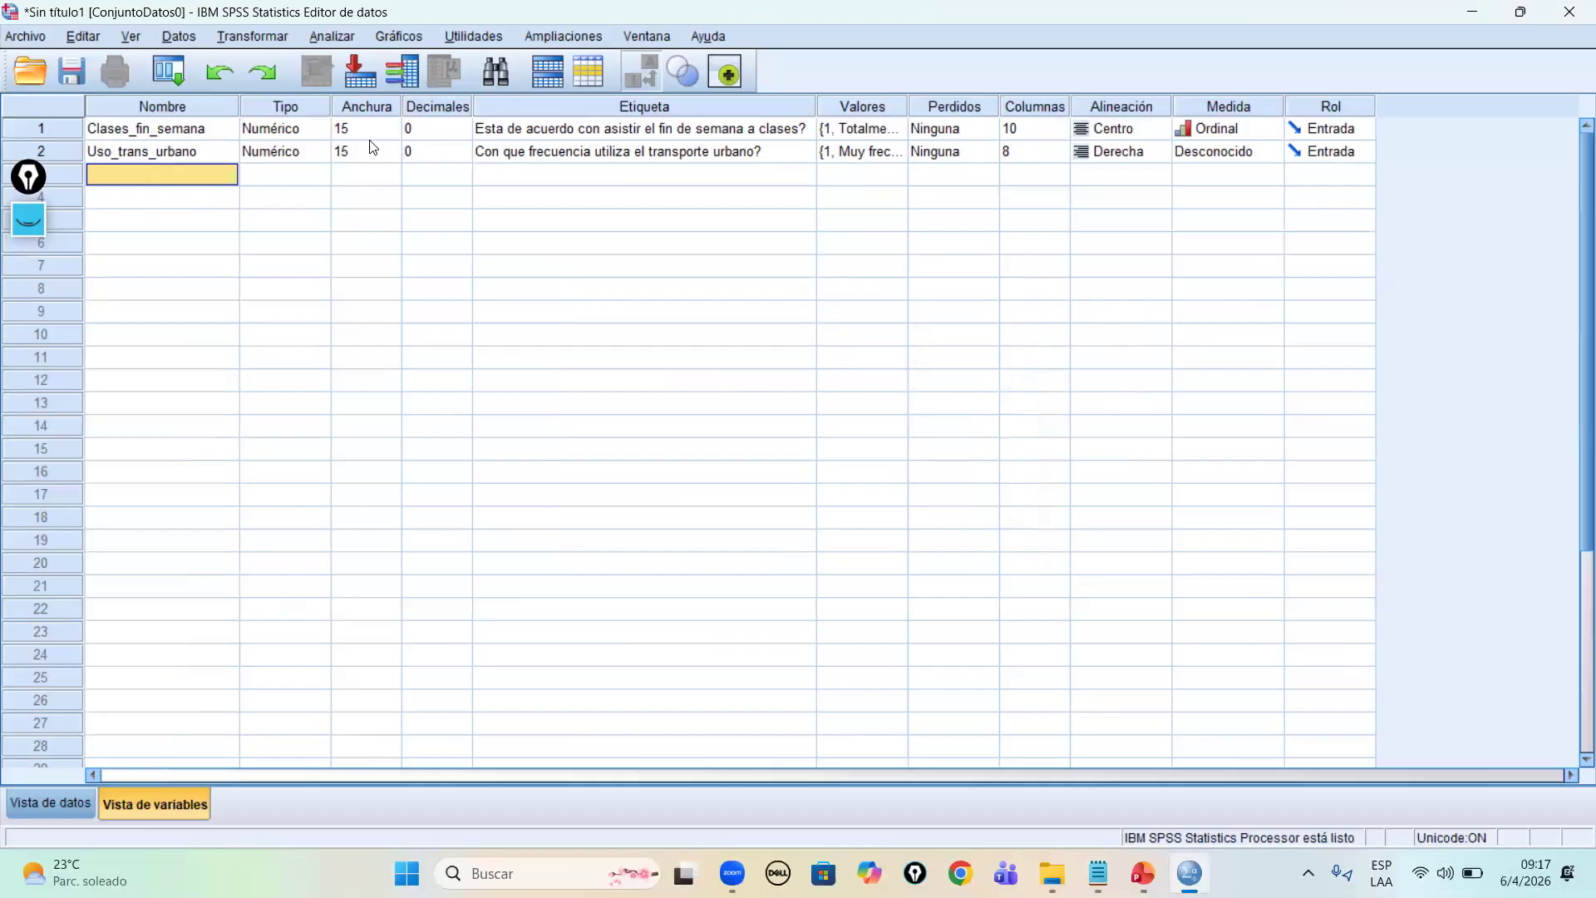
pyautogui.click(126, 175)
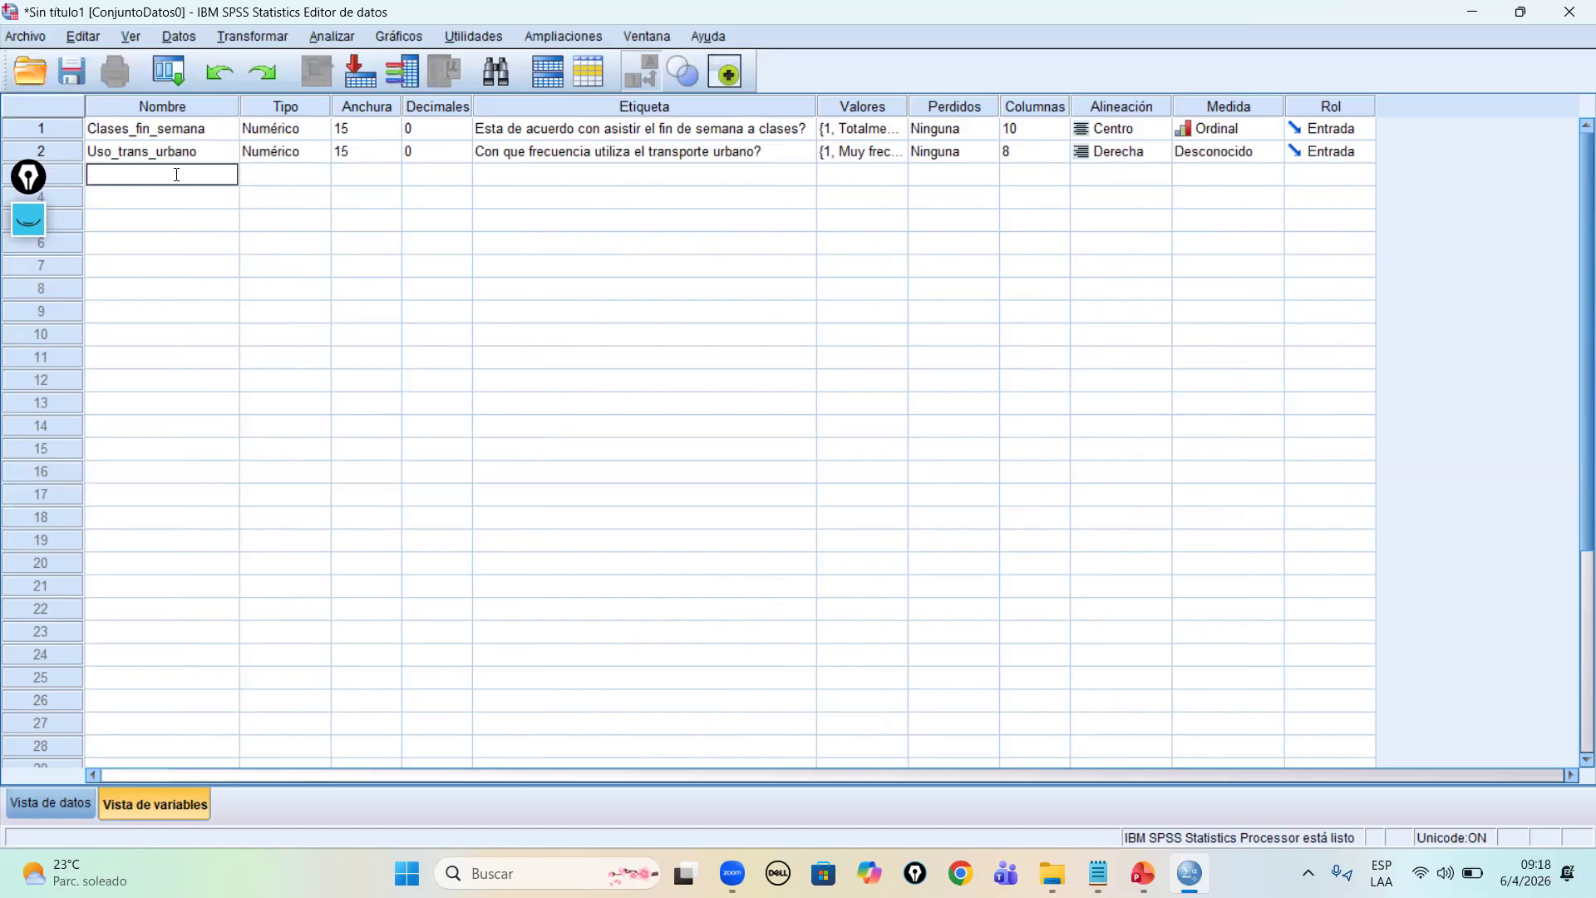
pyautogui.write('Comer_Saludable')
# Step: Set the width of Comer_Saludable to 10 and its decimals to 0
pyautogui.click(366, 177)
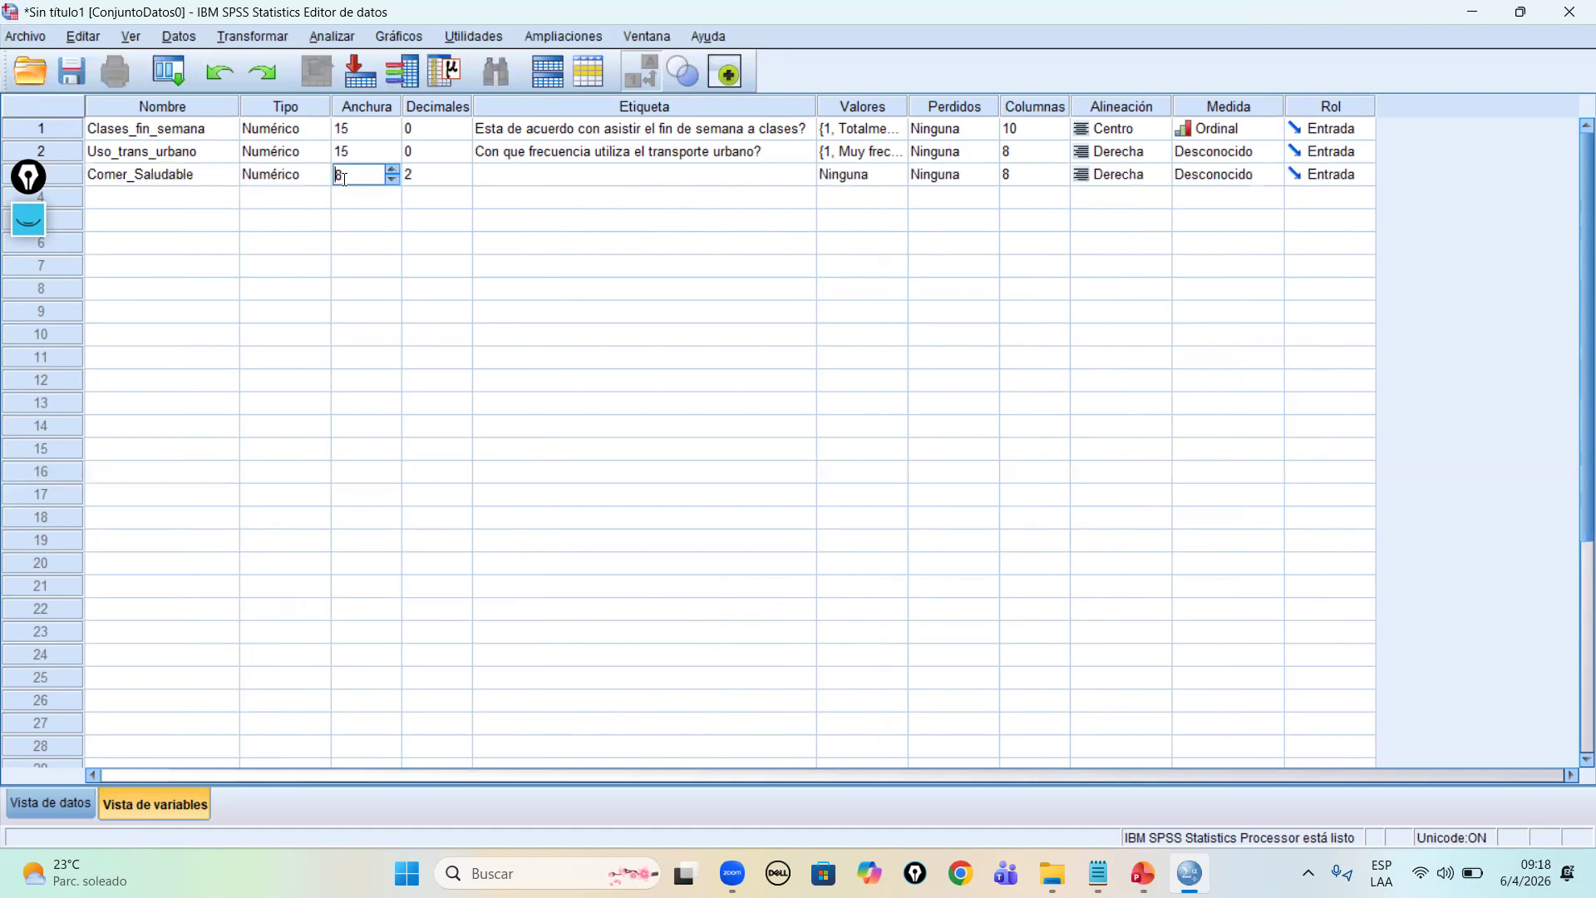
pyautogui.press('BackSpace')
pyautogui.write('10')
pyautogui.click(463, 177)
pyautogui.write('0')
# Step: Enter the label "Que tan importante considera para usted comer saludable?" for Comer_Saludable
pyautogui.click(506, 181)
pyautogui.write('qu')
pyautogui.press('BackSpace')
pyautogui.press('BackSpace')
pyautogui.write('Q')
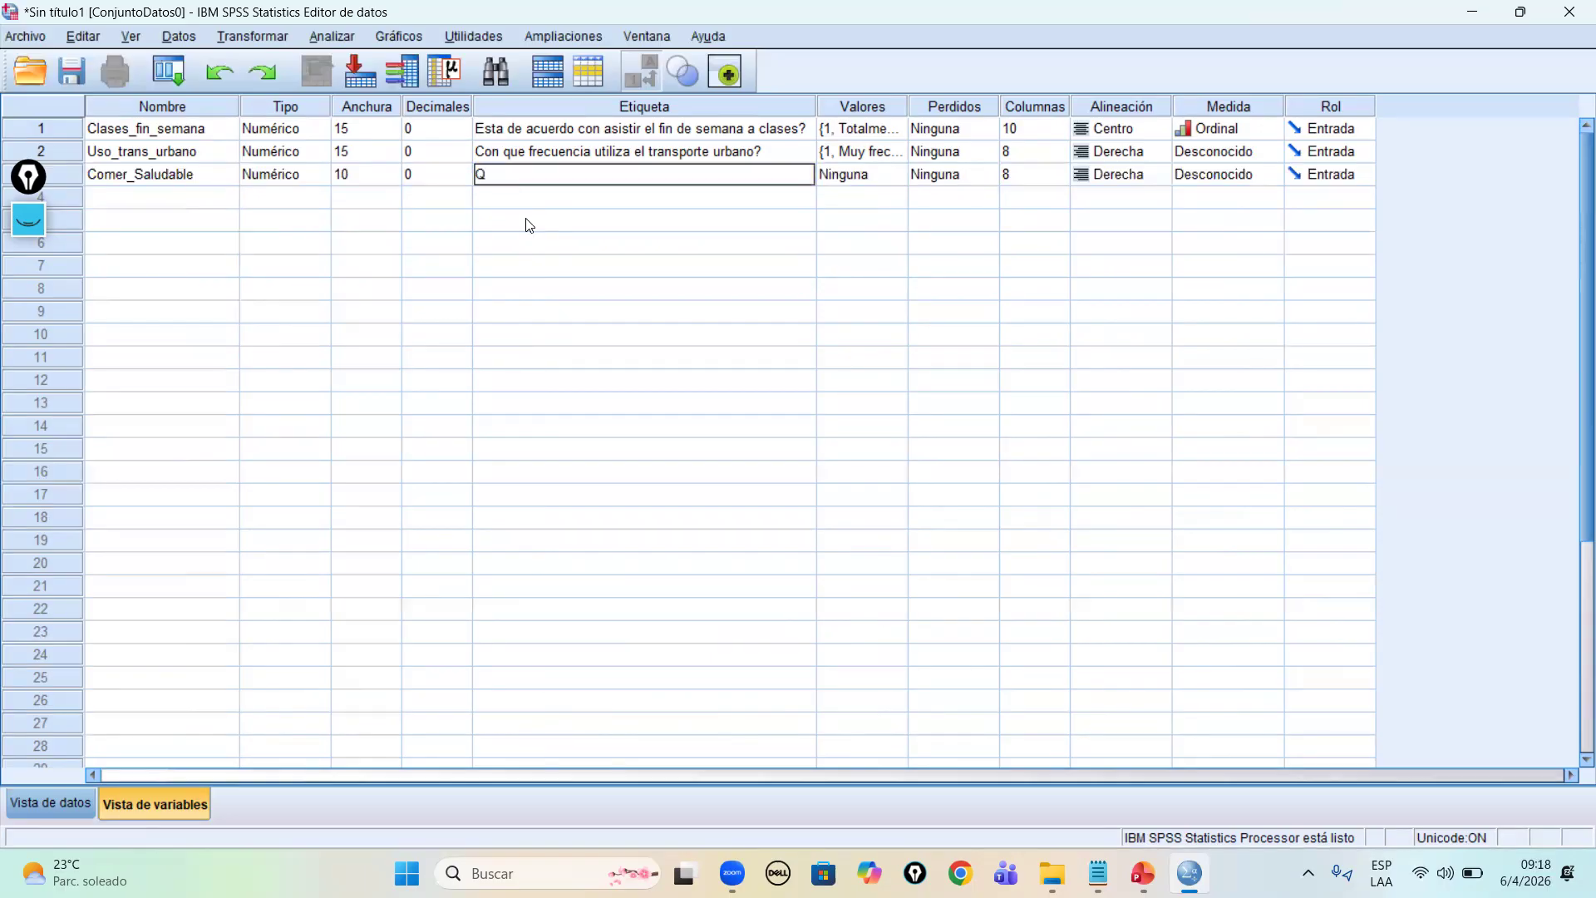
pyautogui.write('ue tan importante considera para usrted comer saludable?')
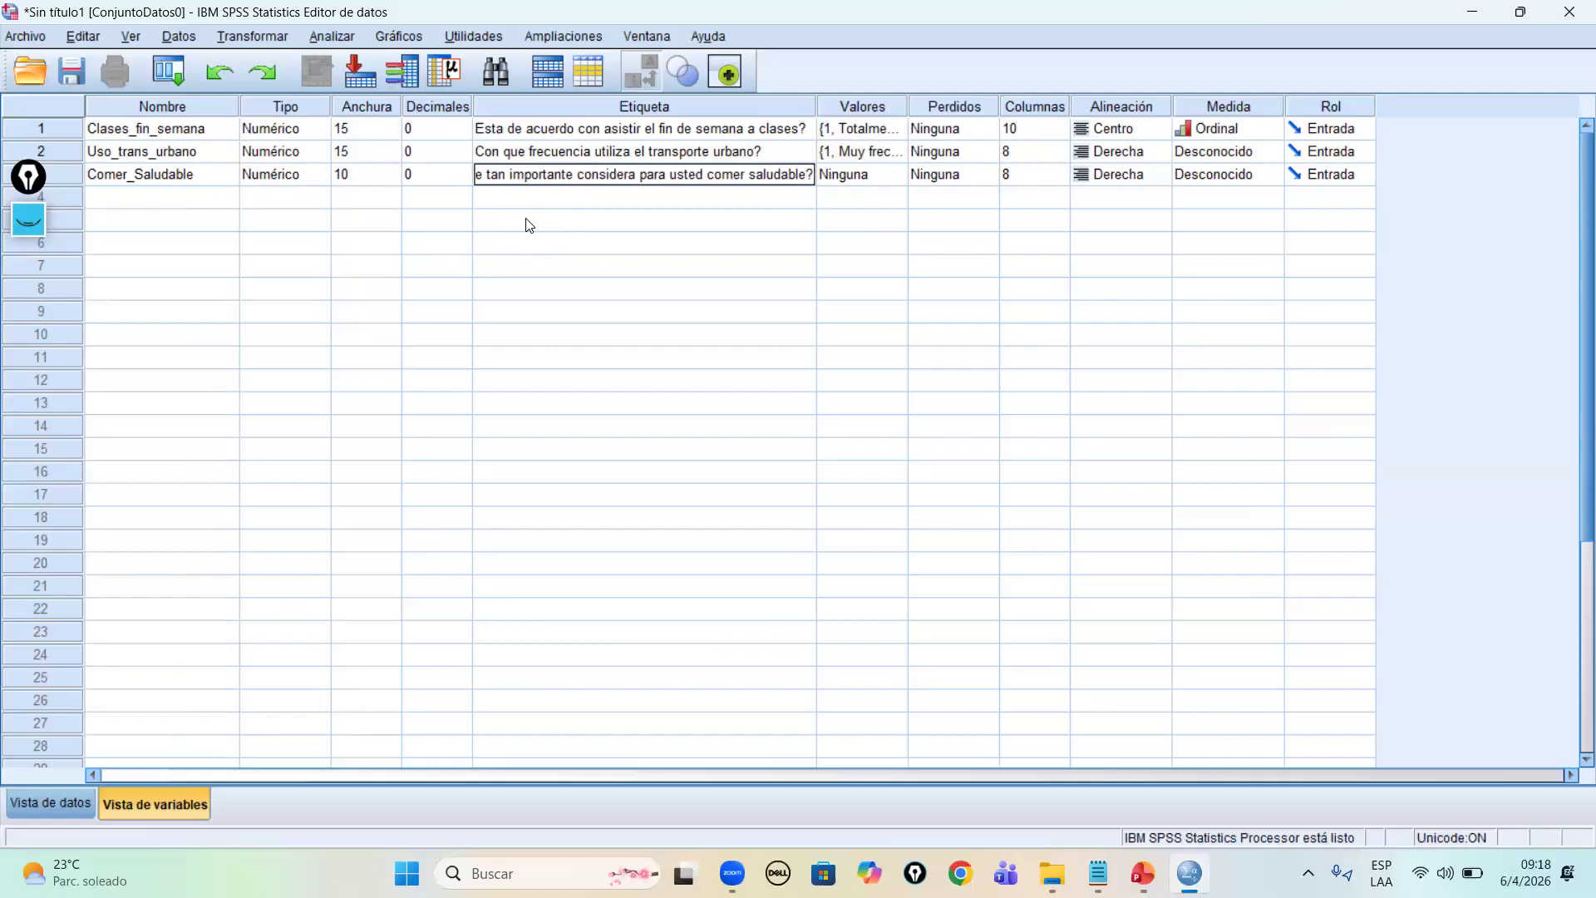
# Step: Add the value label 1 = "Muy importante" to Comer_Saludable
pyautogui.doubleClick(886, 179)
pyautogui.write('1')
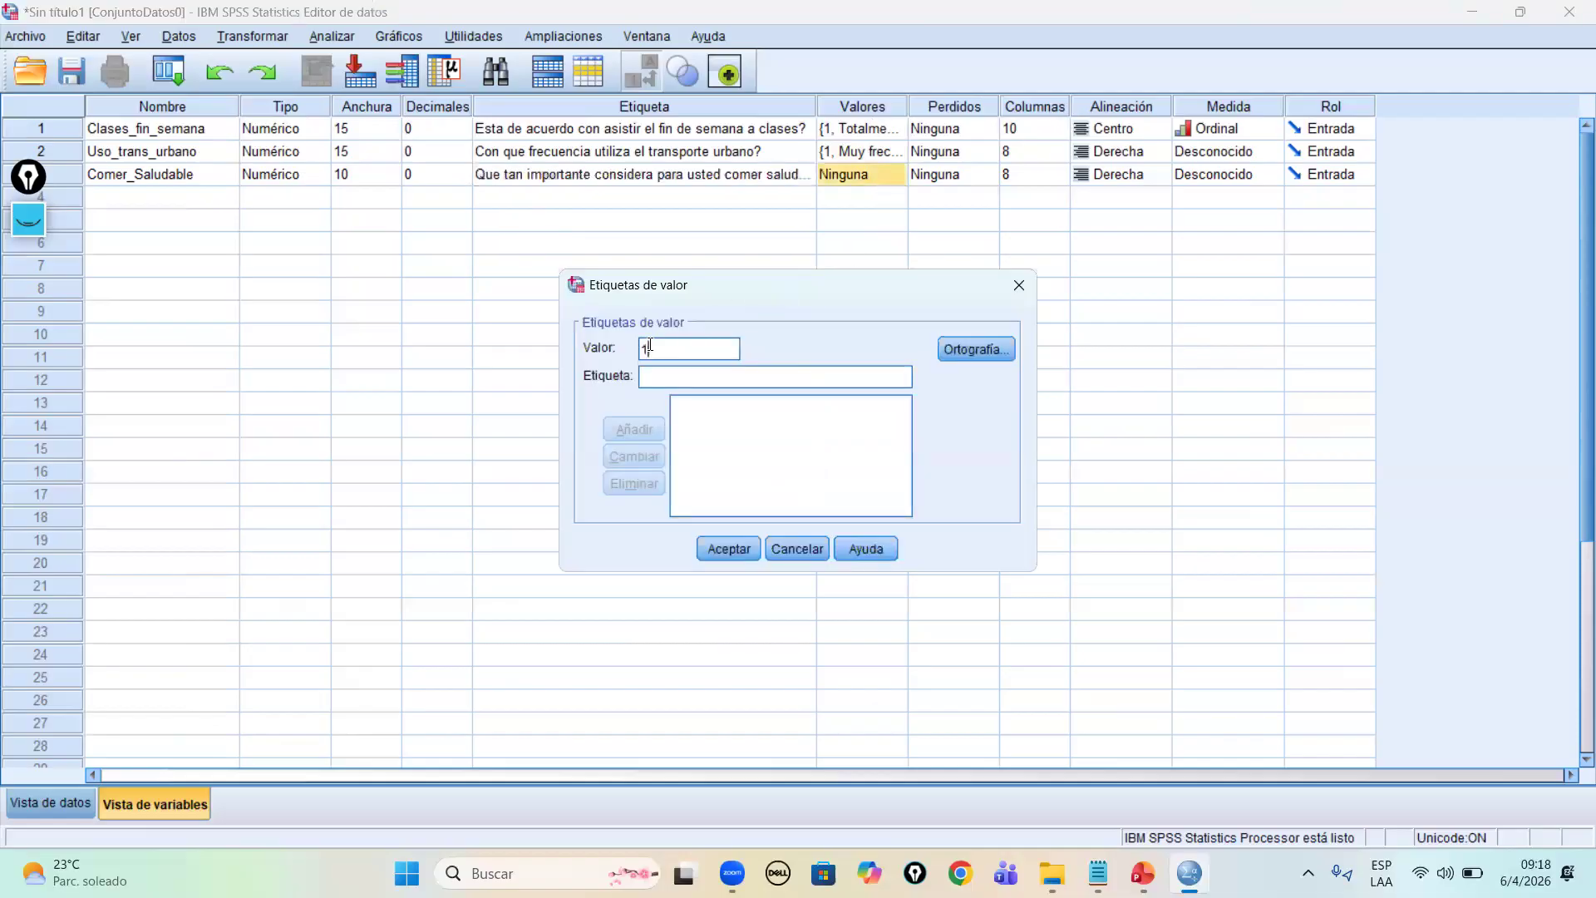
pyautogui.click(713, 376)
pyautogui.write('Muy importante')
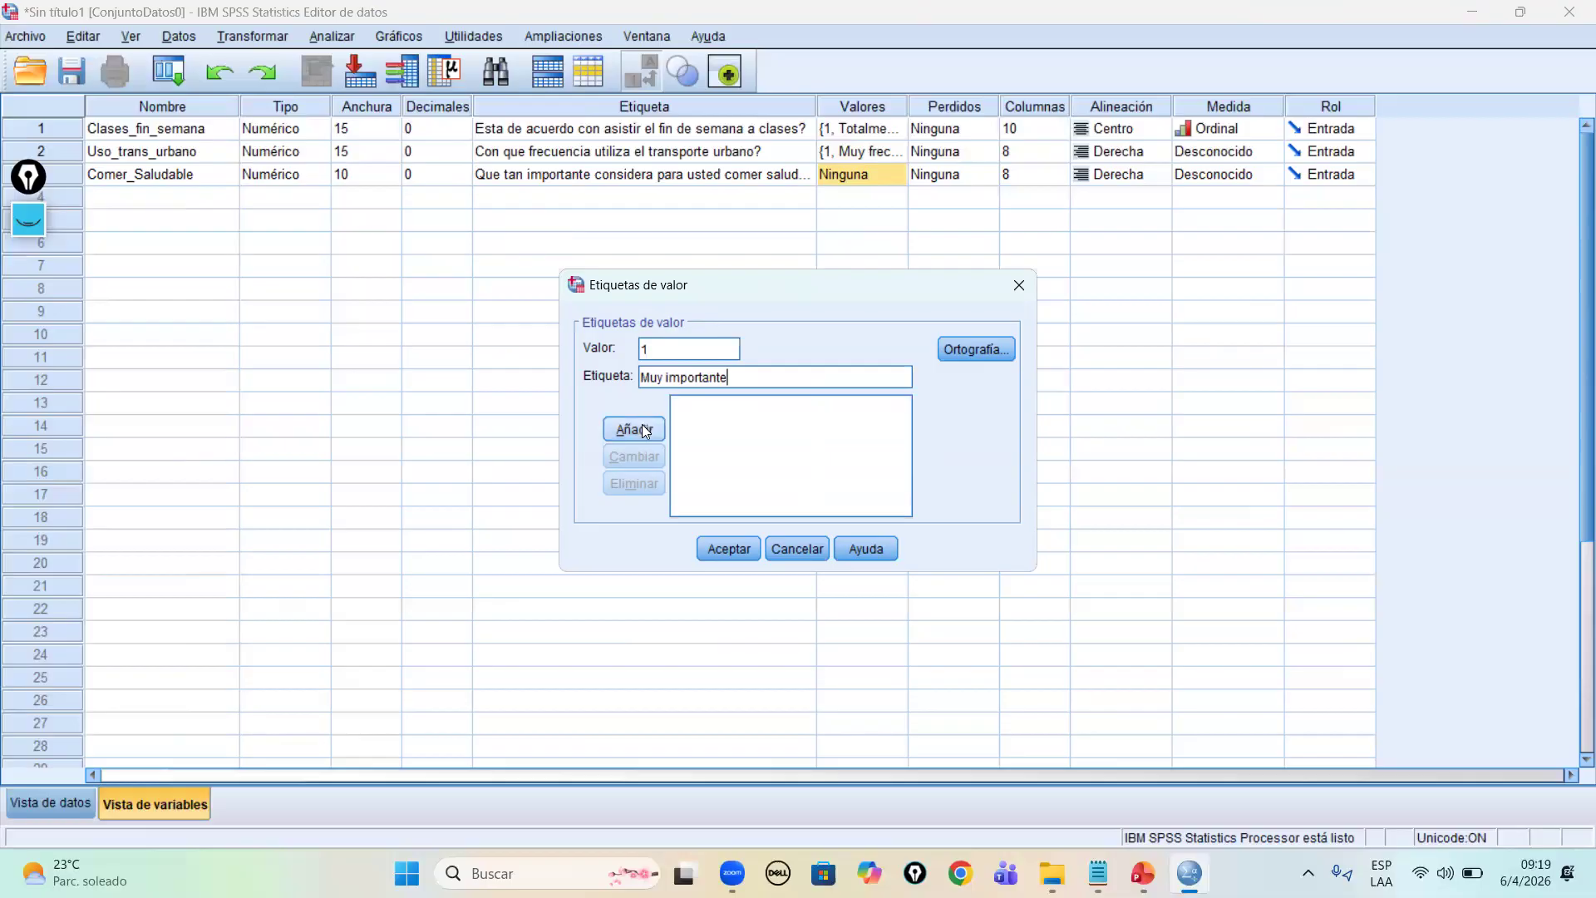
pyautogui.click(645, 431)
# Step: Add the value label 2 = "Importante" to Comer_Saludable
pyautogui.click(700, 350)
pyautogui.write('2')
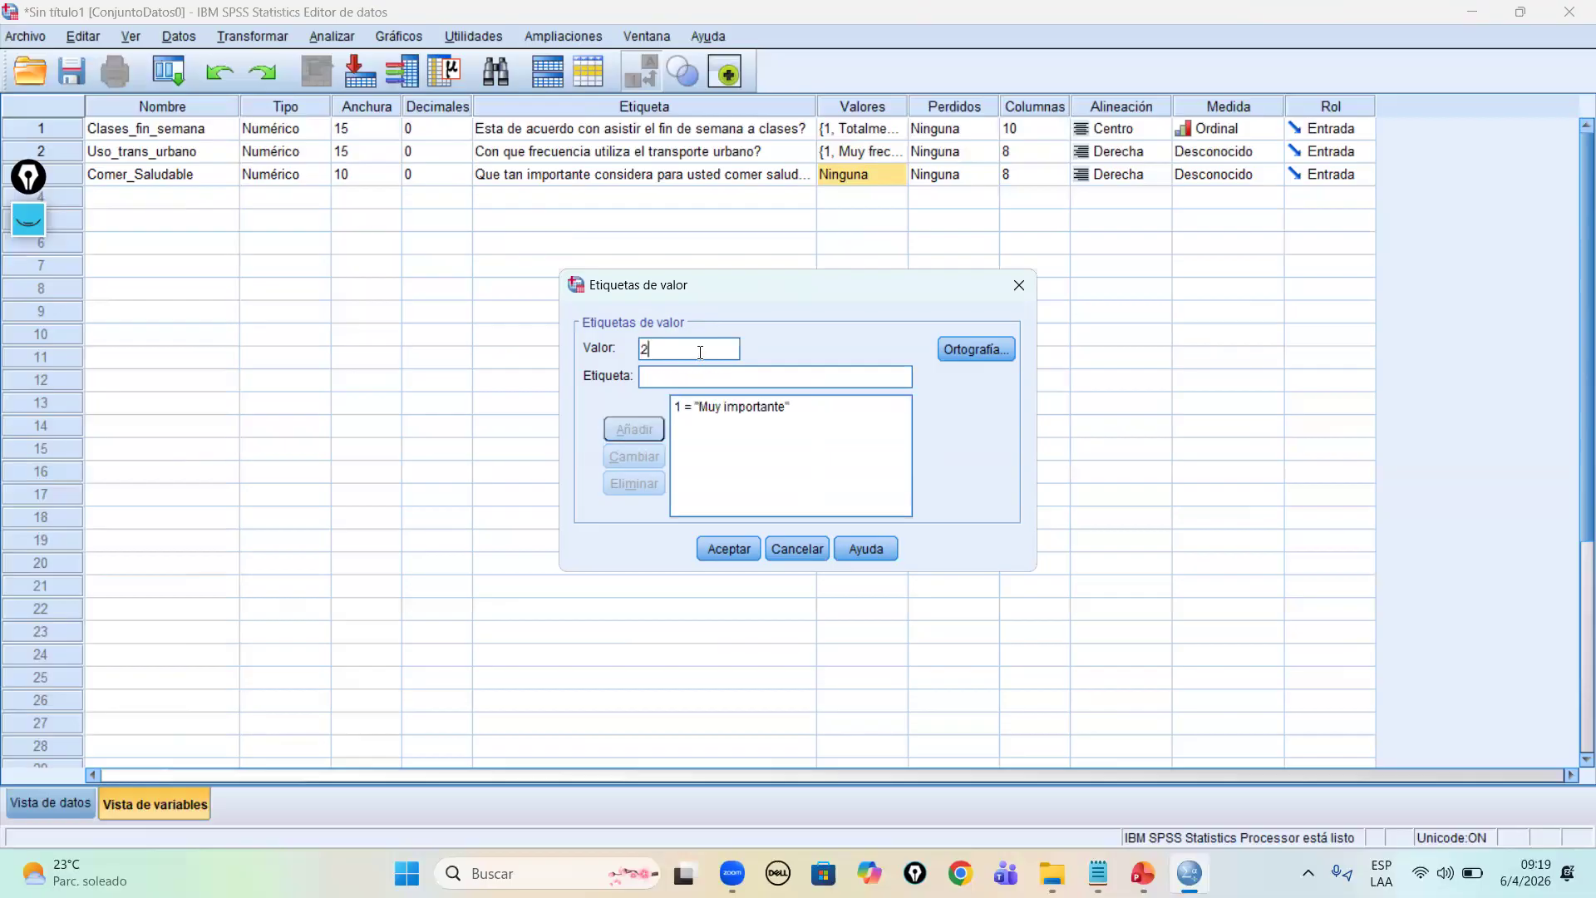
pyautogui.write('8')
pyautogui.press('BackSpace')
pyautogui.click(813, 378)
pyautogui.write('Im')
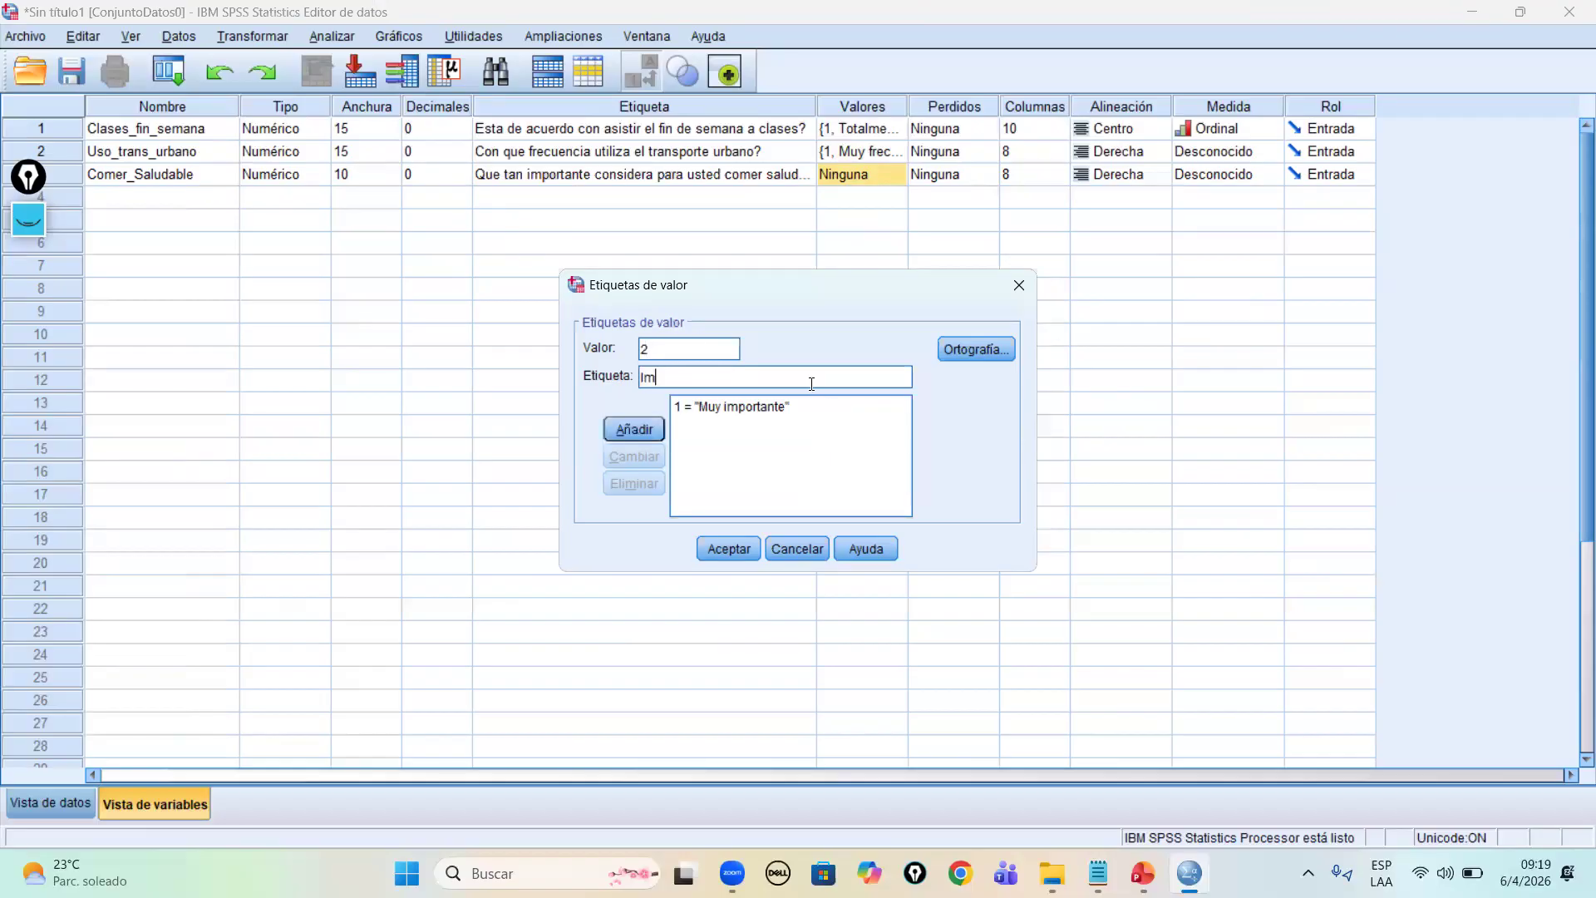
pyautogui.write('portante')
pyautogui.press('Return')
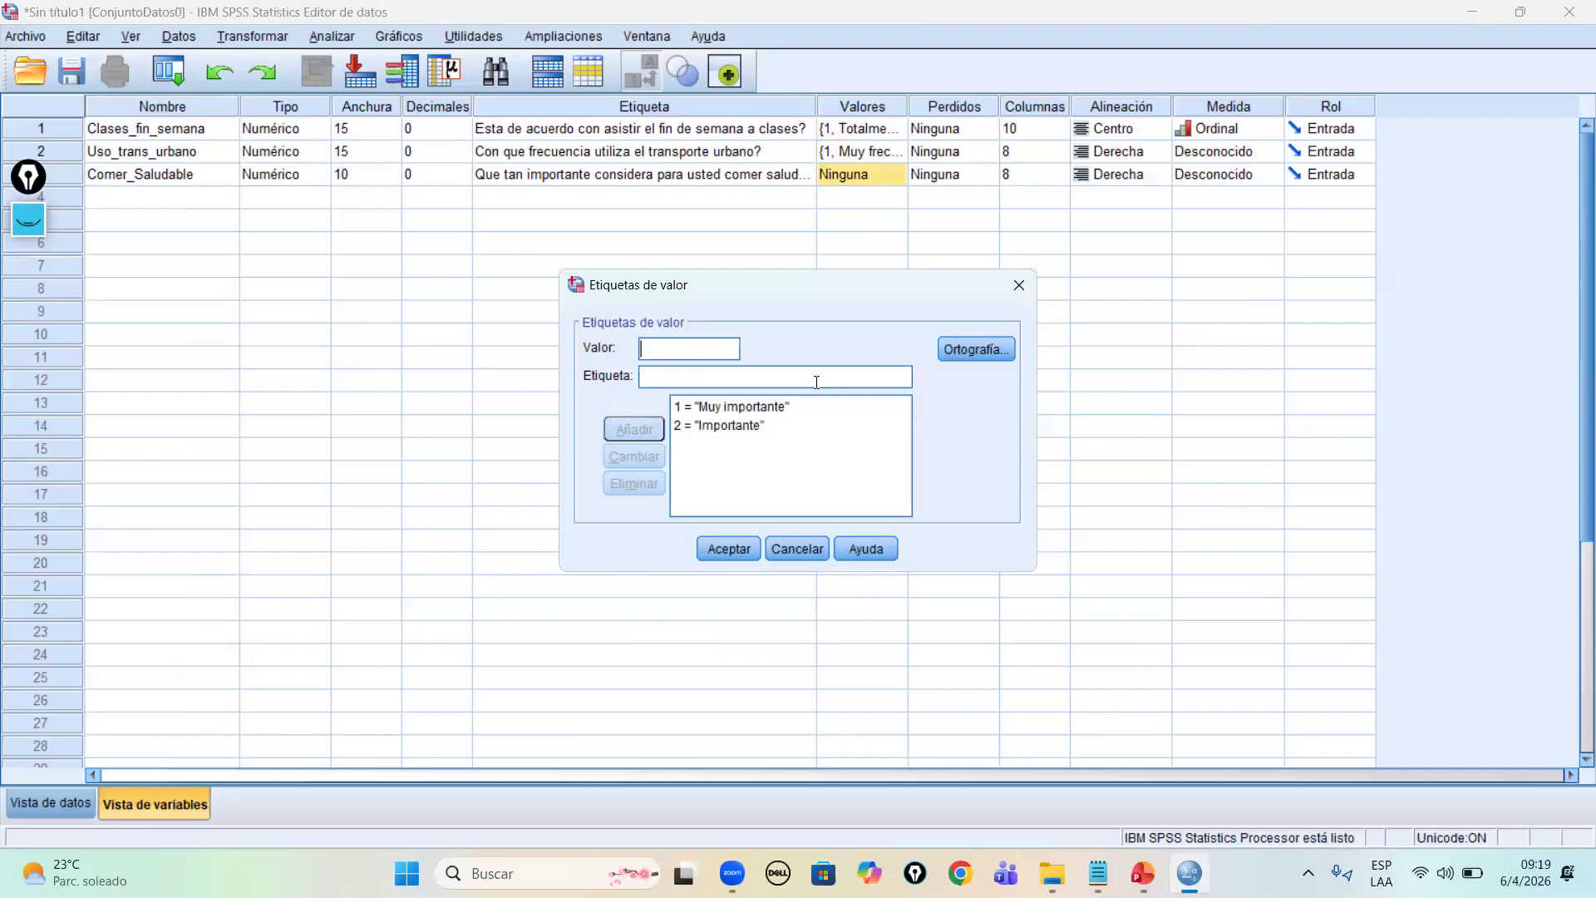
# Step: Add the value label 3 = "De poca importancia" to Comer_Saludable
pyautogui.write('3')
pyautogui.click(761, 370)
pyautogui.write('De ´poca')
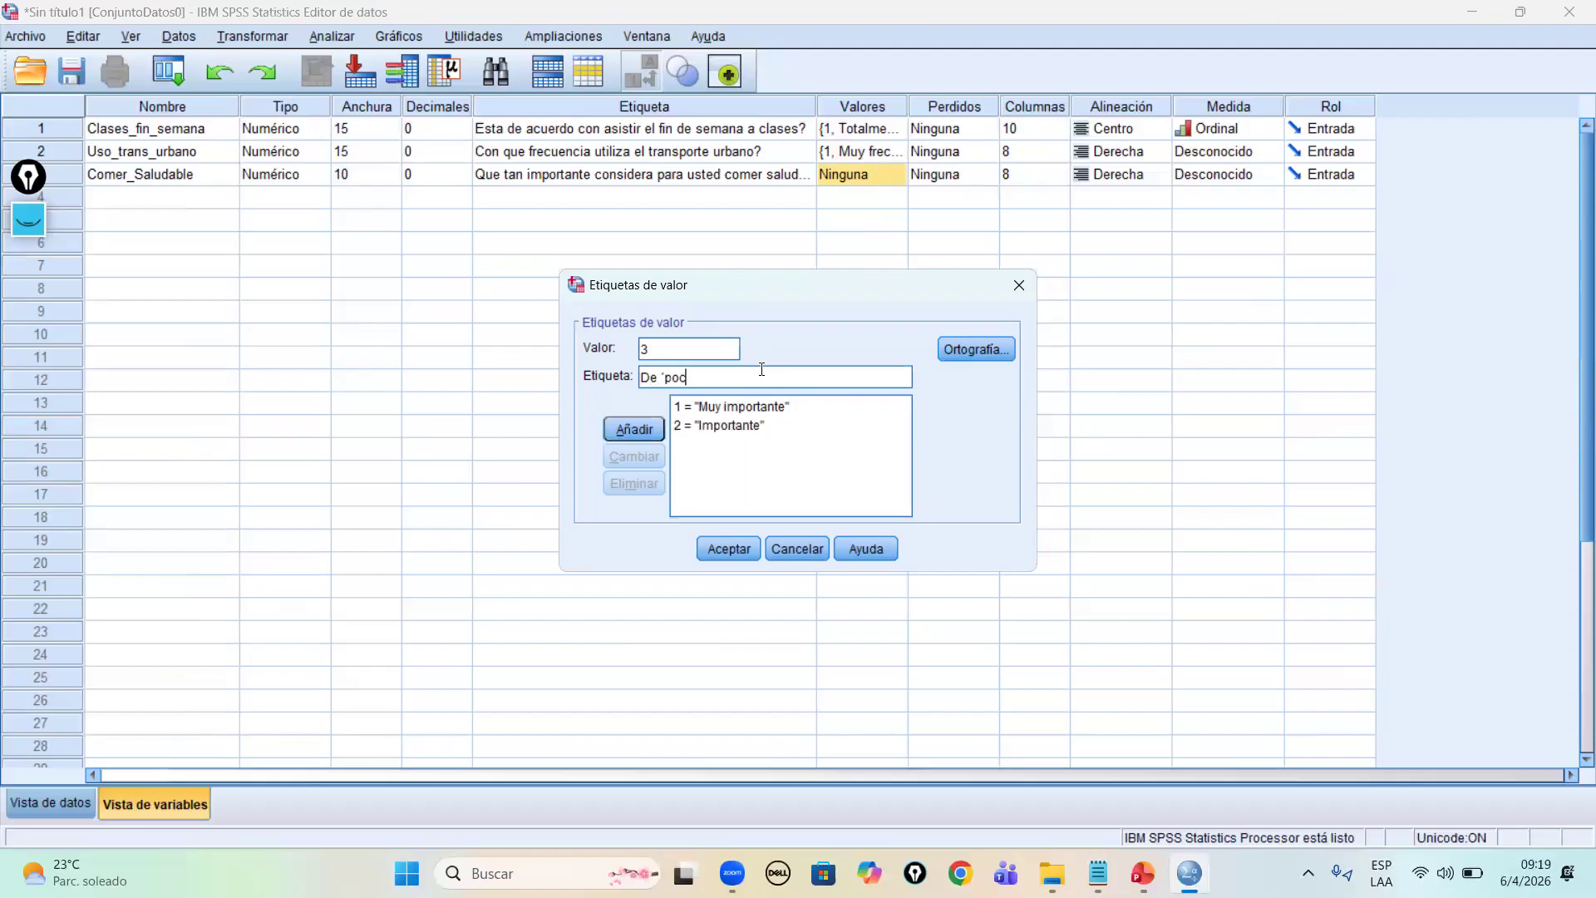
pyautogui.press('BackSpace')
pyautogui.press('BackSpace')
pyautogui.press('BackSpace')
pyautogui.press('BackSpace')
pyautogui.press('BackSpace')
pyautogui.press('BackSpace')
pyautogui.write('poco')
pyautogui.press('BackSpace')
pyautogui.write('a importancia')
pyautogui.press('Return')
# Step: Add the value label 4 = "Sin importancia" and accept the value labels of Comer_Saludable
pyautogui.write('4')
pyautogui.press('Tab')
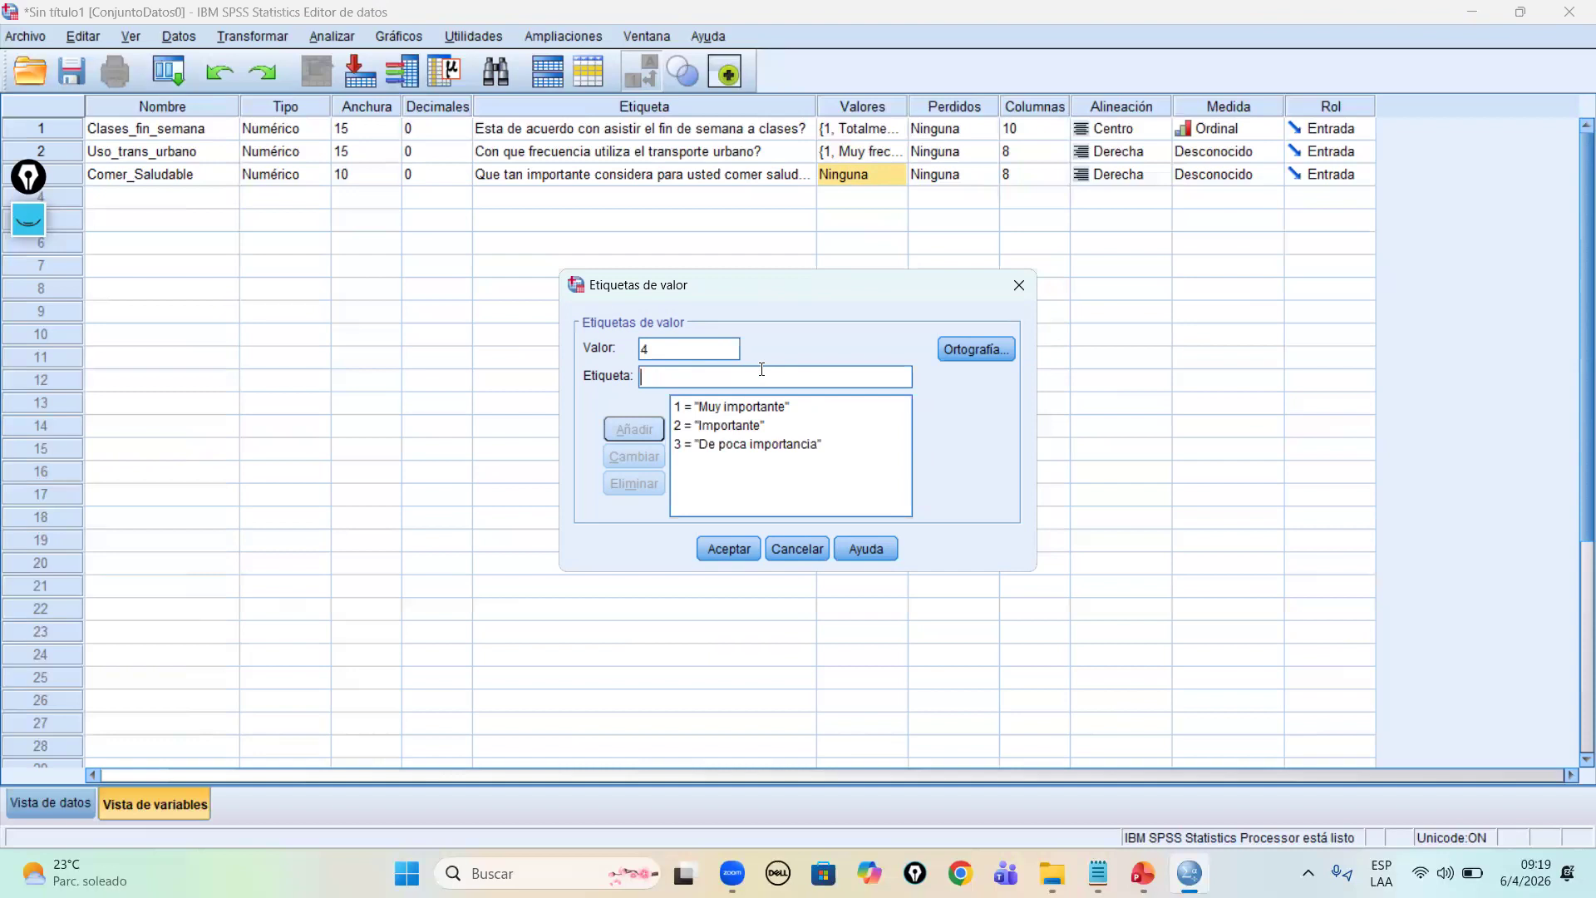
pyautogui.write('Sin importancia')
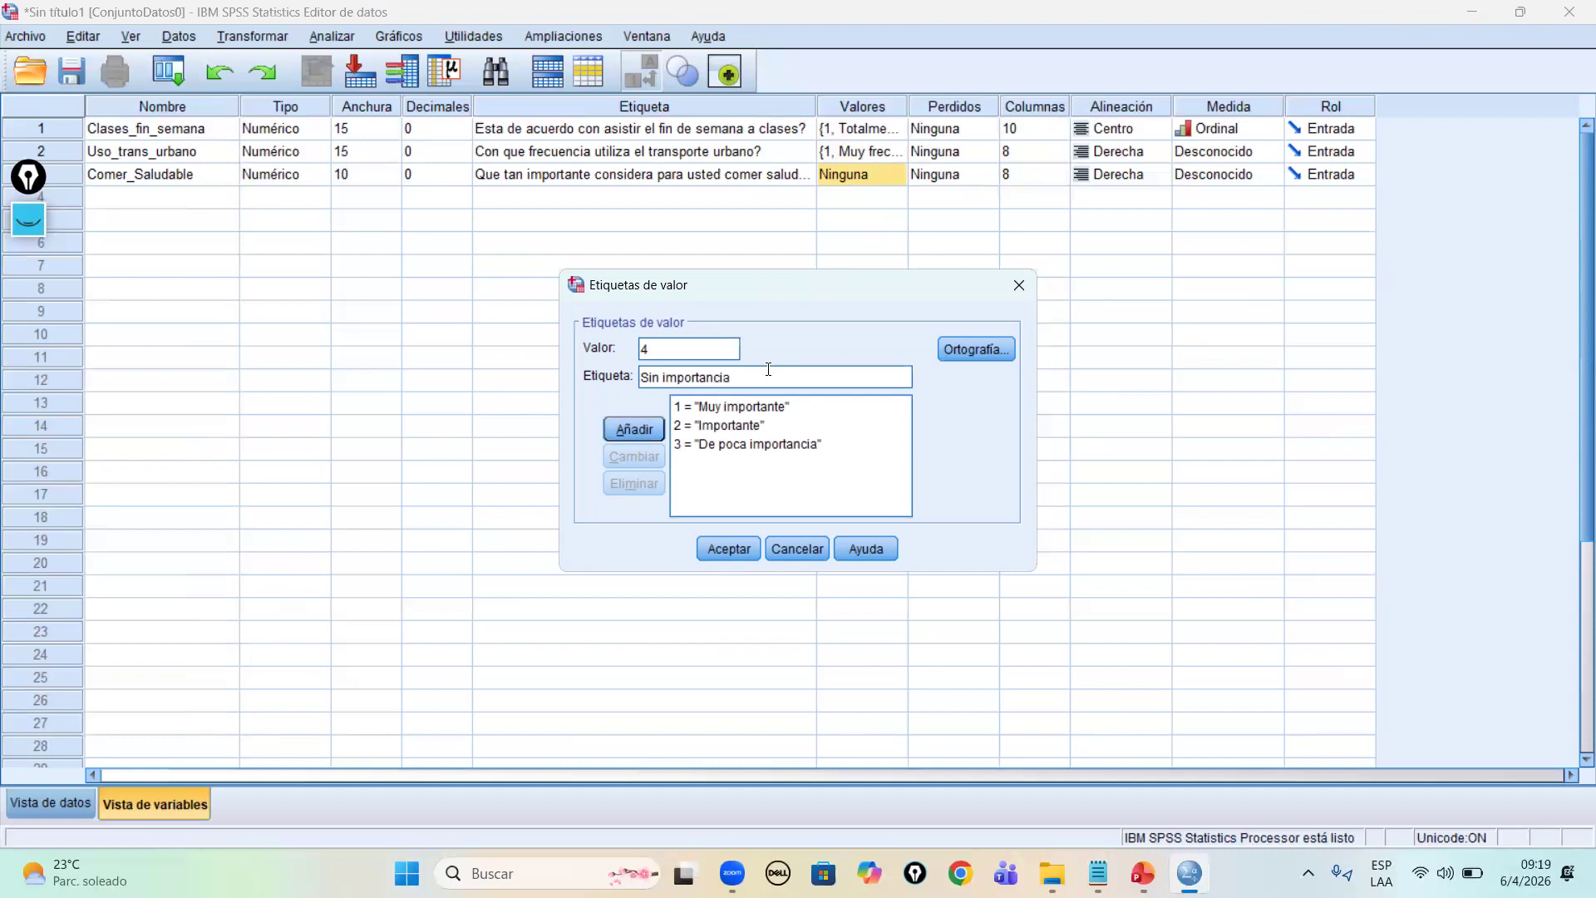
pyautogui.click(630, 429)
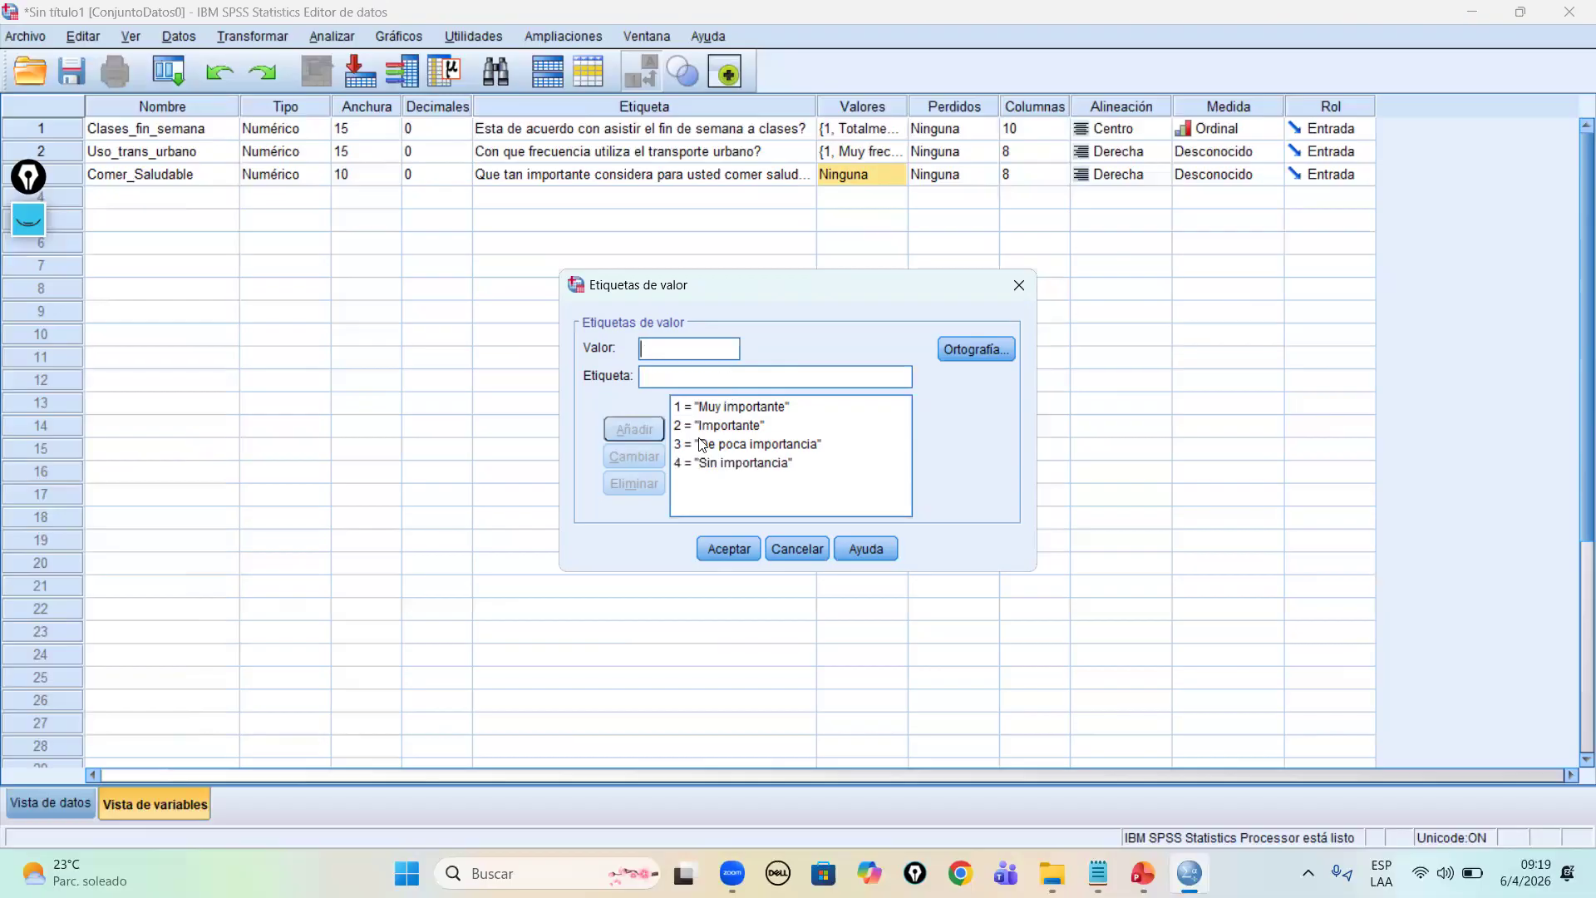
pyautogui.click(720, 550)
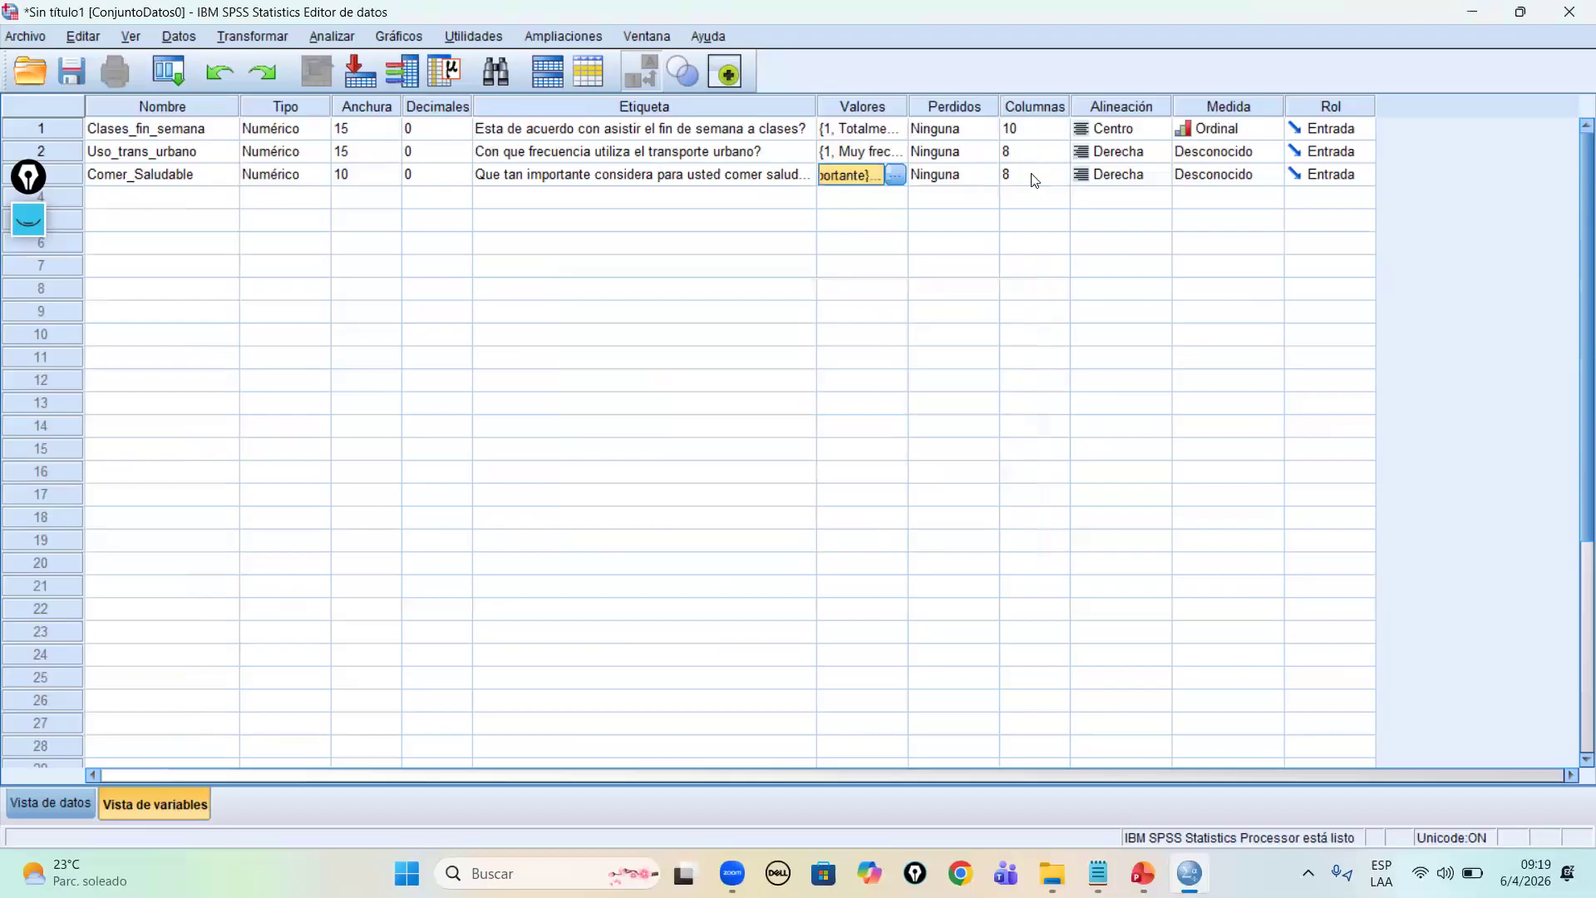
# Step: Set the display columns of Uso_trans_urbano and Comer_Saludable to 10
pyautogui.click(1035, 176)
pyautogui.click(1061, 150)
pyautogui.click(1060, 147)
pyautogui.click(1061, 147)
pyautogui.click(1061, 147)
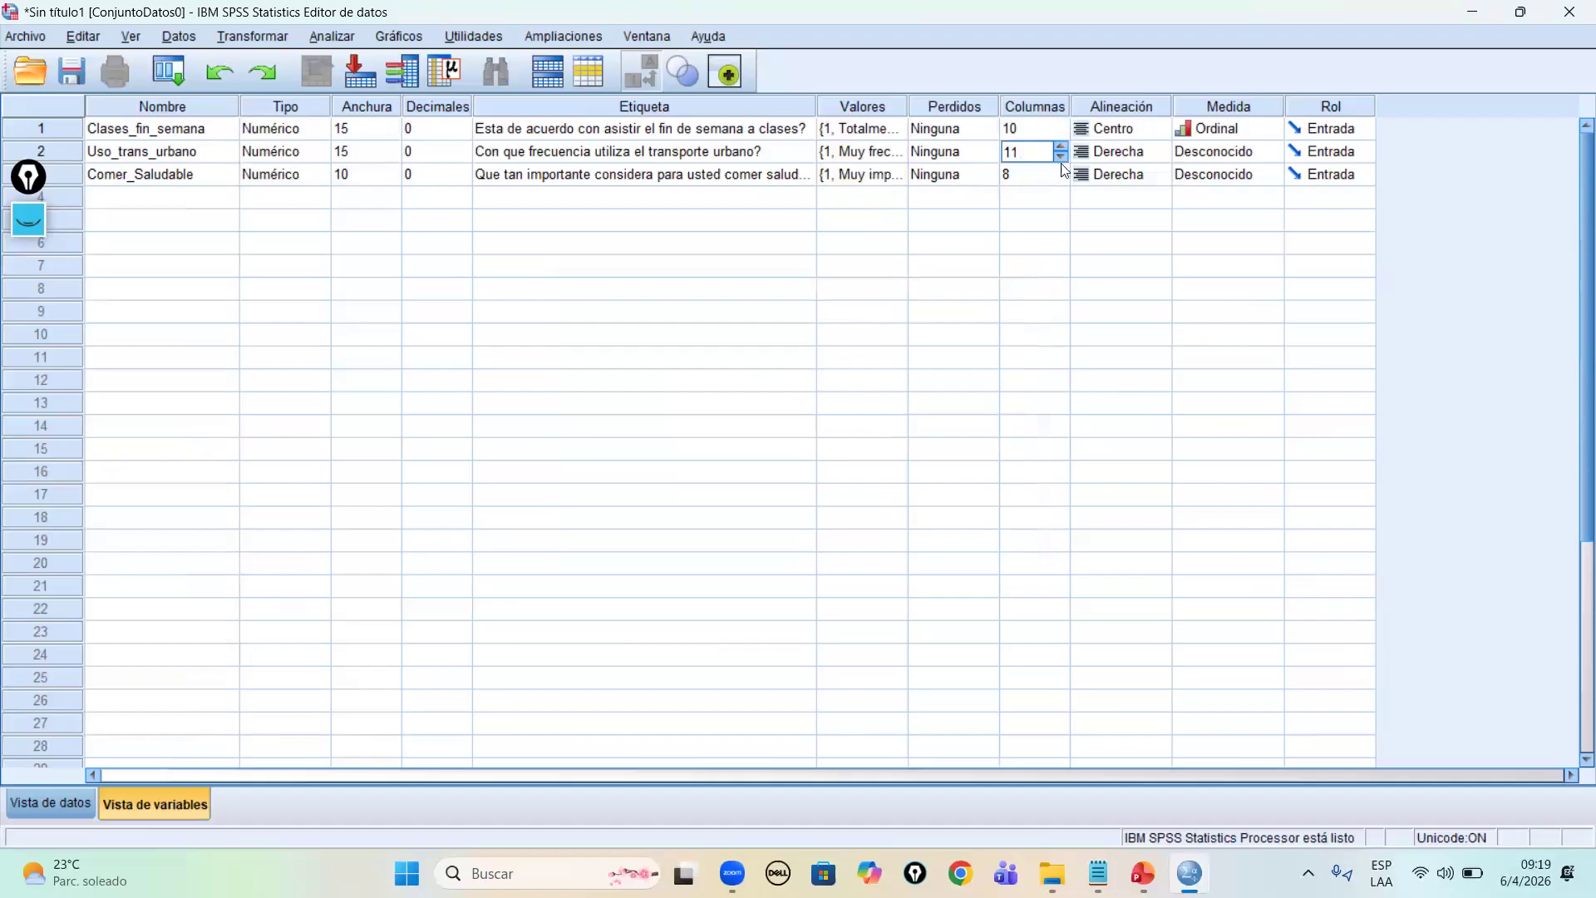
pyautogui.click(1060, 175)
pyautogui.click(1060, 177)
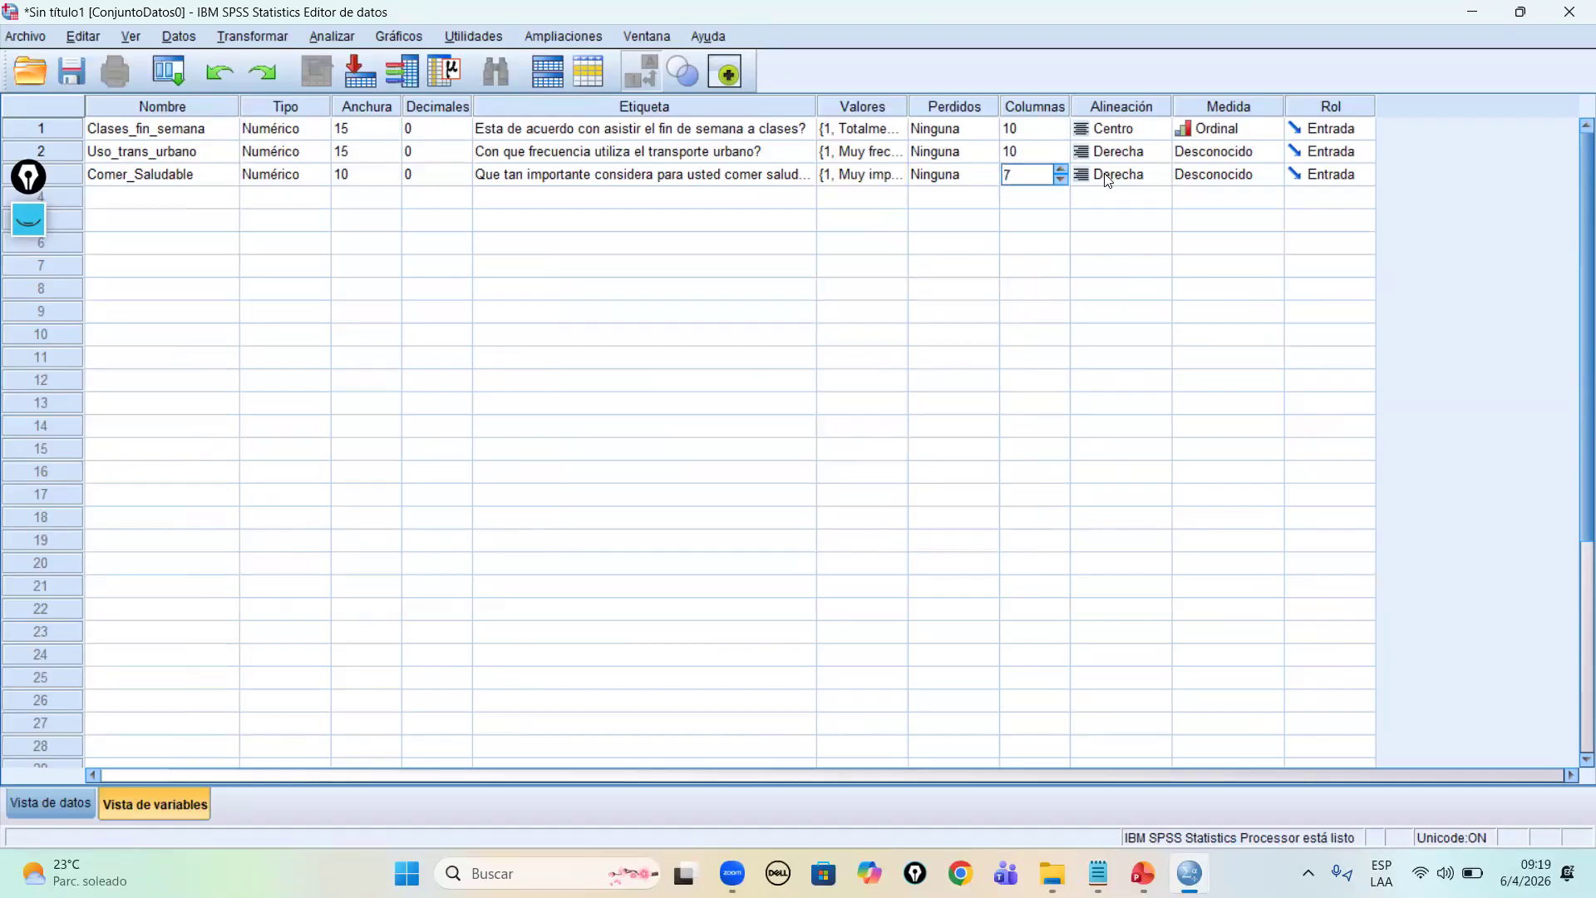
pyautogui.click(1062, 171)
pyautogui.click(1062, 170)
pyautogui.click(1062, 170)
# Step: Set the measurement level of Uso_trans_urbano and Comer_Saludable to Ordinal
pyautogui.click(1222, 153)
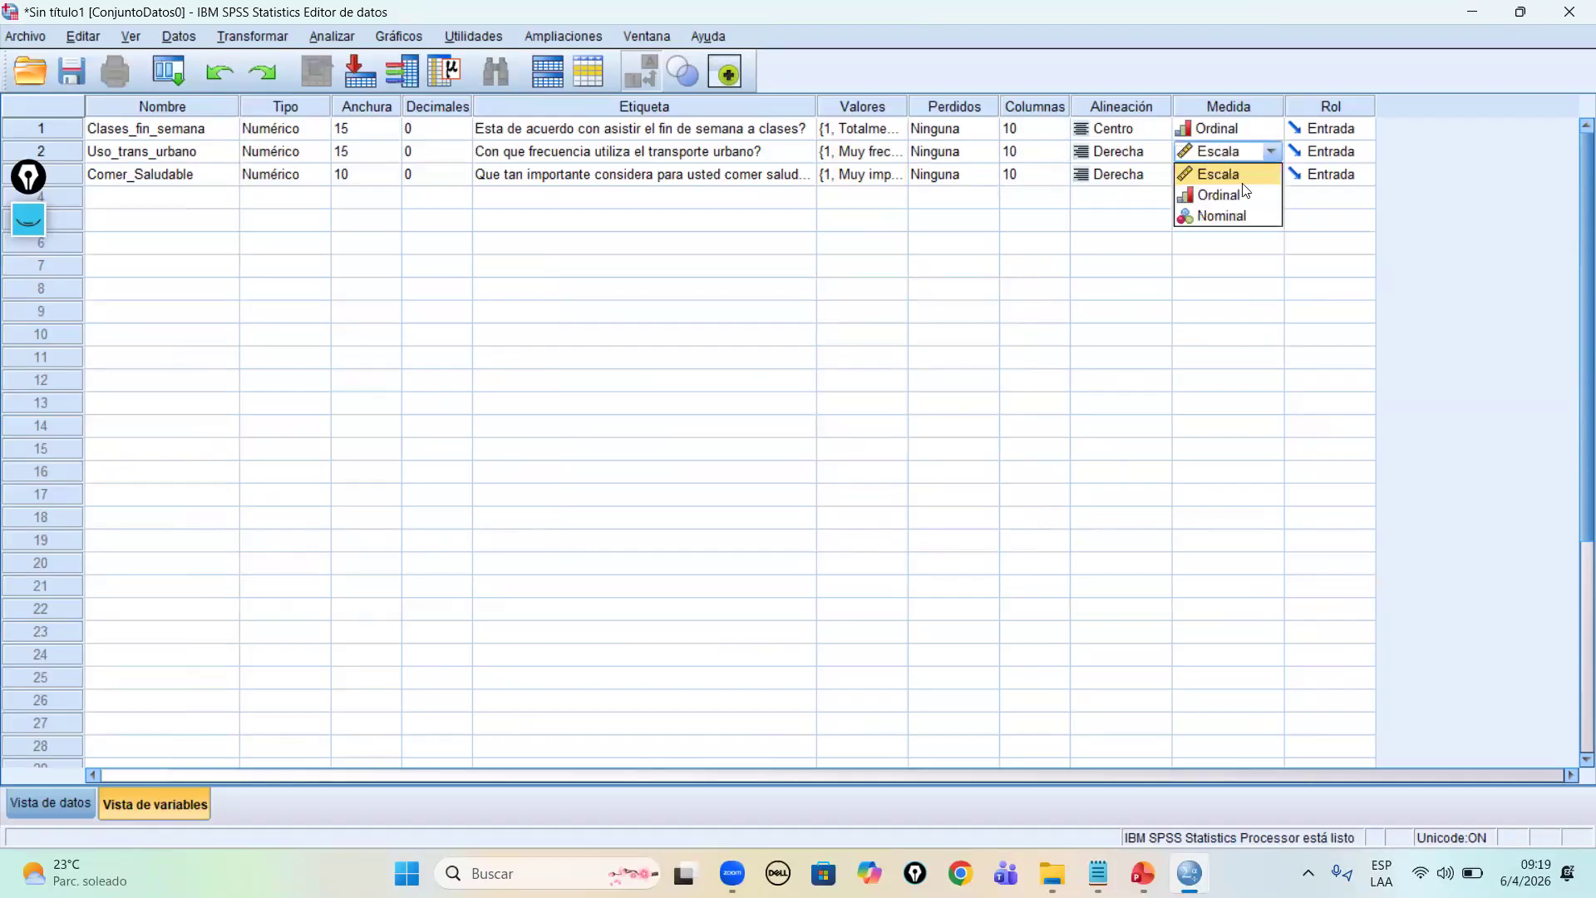
pyautogui.click(1265, 175)
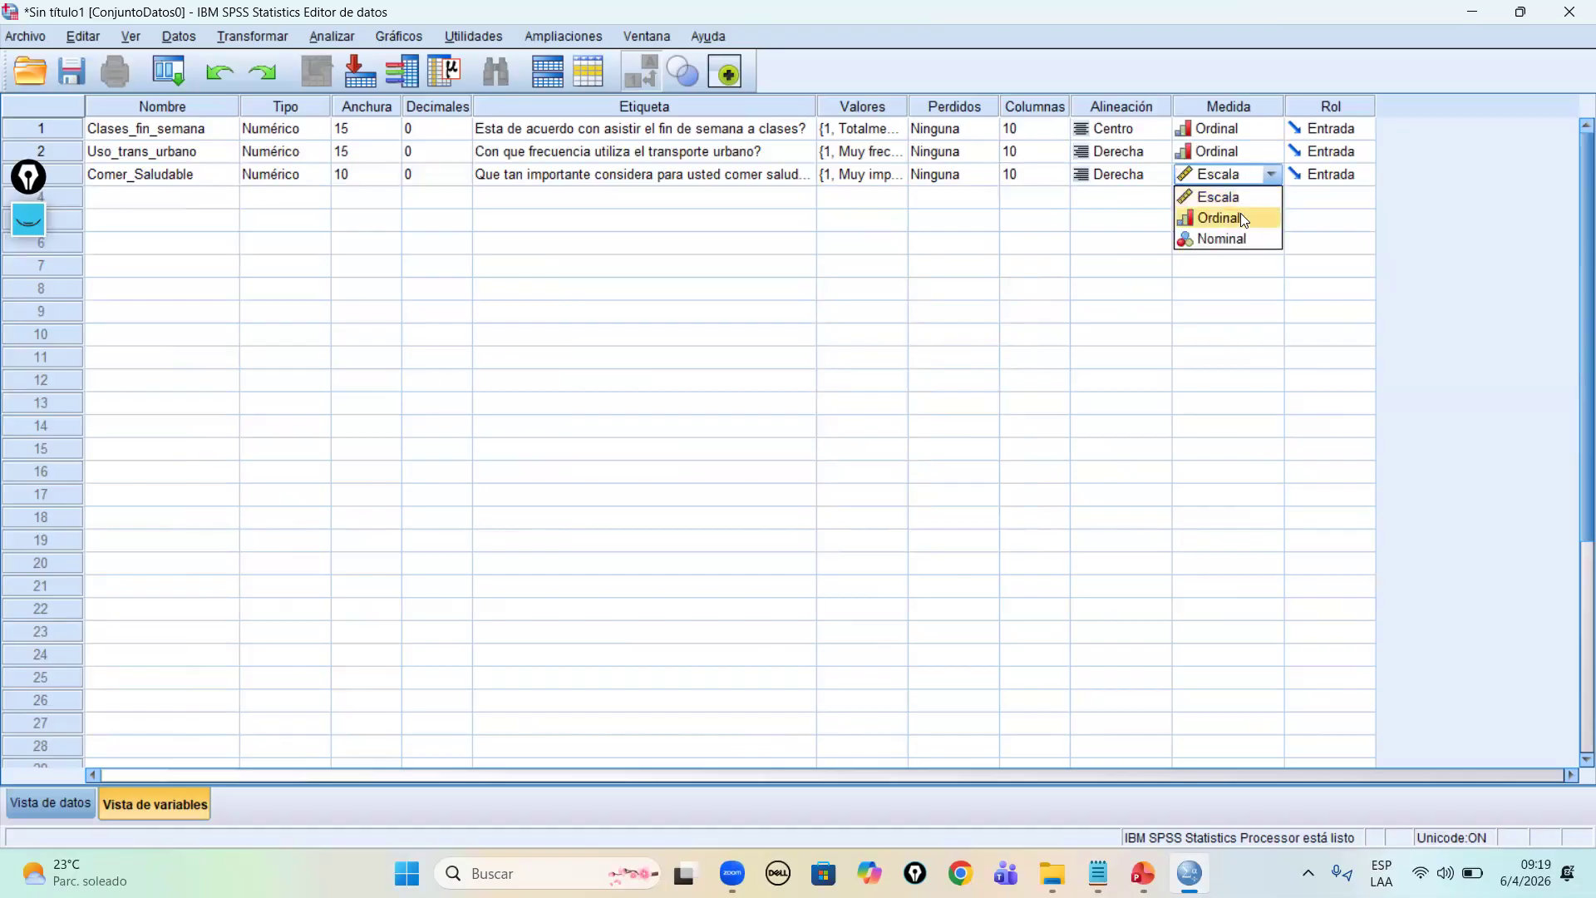
pyautogui.click(1240, 215)
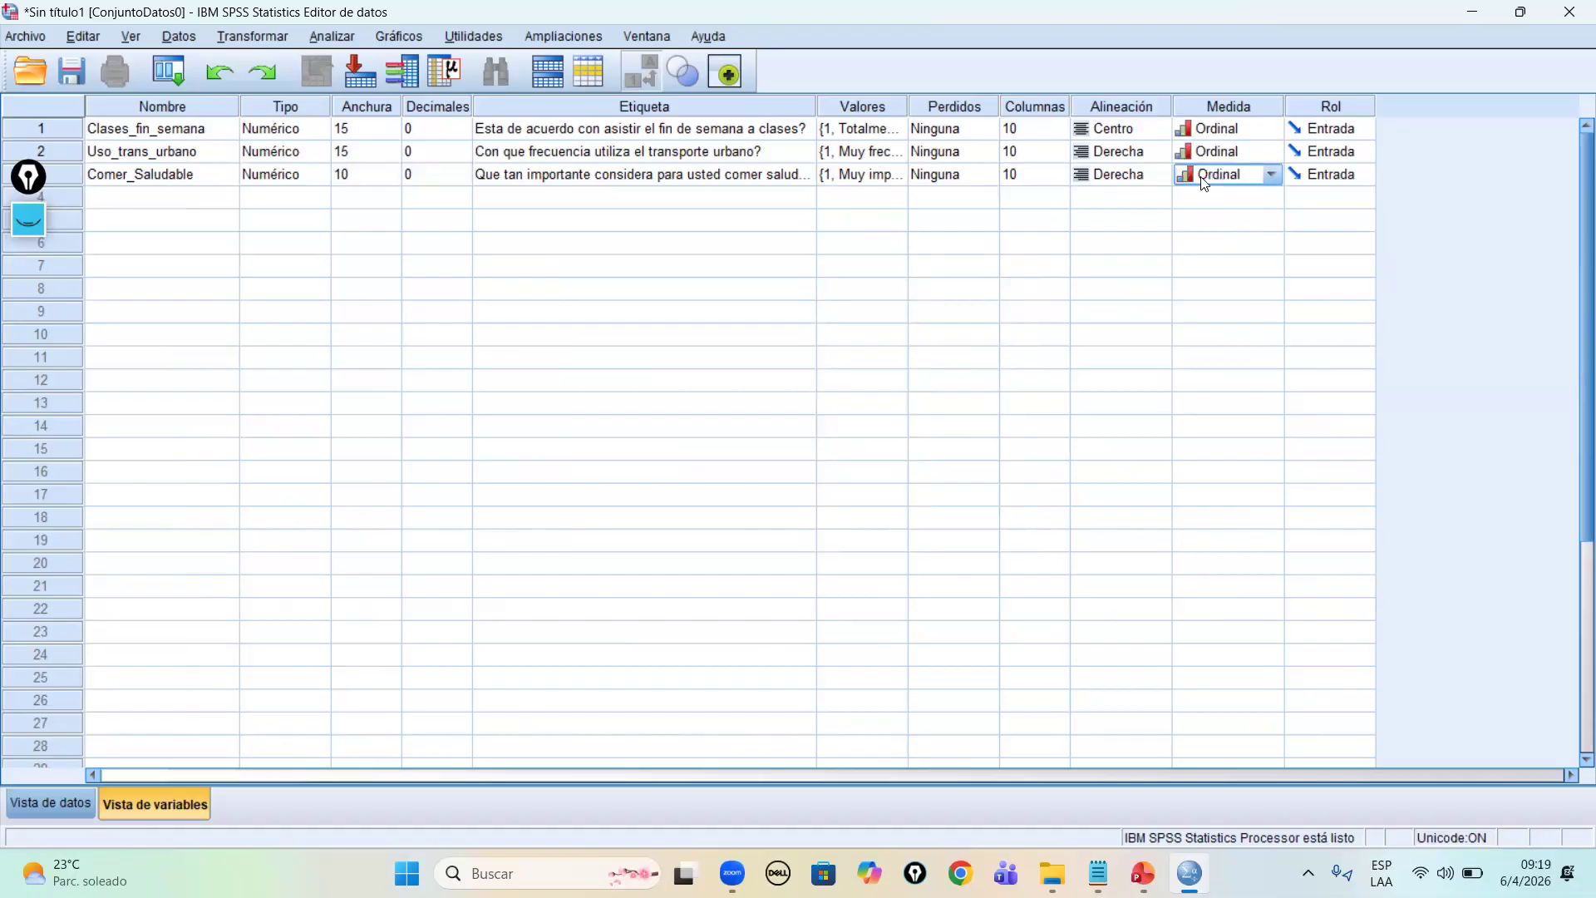
# Step: Set the alignment of Uso_trans_urbano and Comer_Saludable to Centro
pyautogui.click(1158, 151)
pyautogui.click(1134, 211)
pyautogui.click(1138, 181)
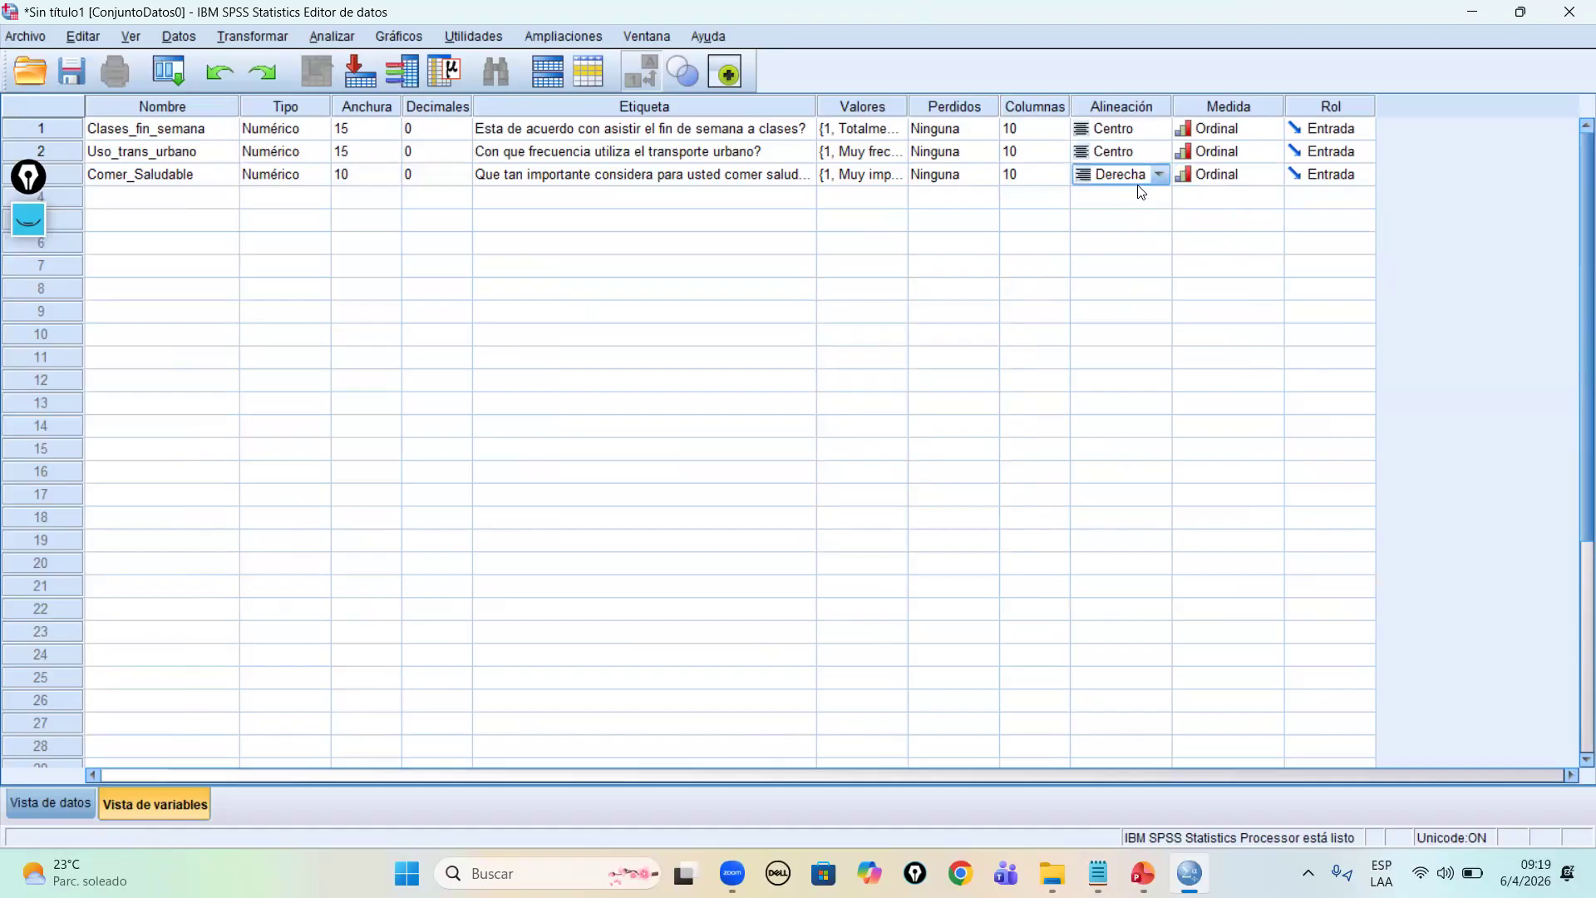
pyautogui.click(1157, 173)
pyautogui.click(1114, 239)
# Step: Set the display columns of Clases_fin_semana, Uso_trans_urbano and Comer_Saludable to 15
pyautogui.hotkey('ctrl', 't')
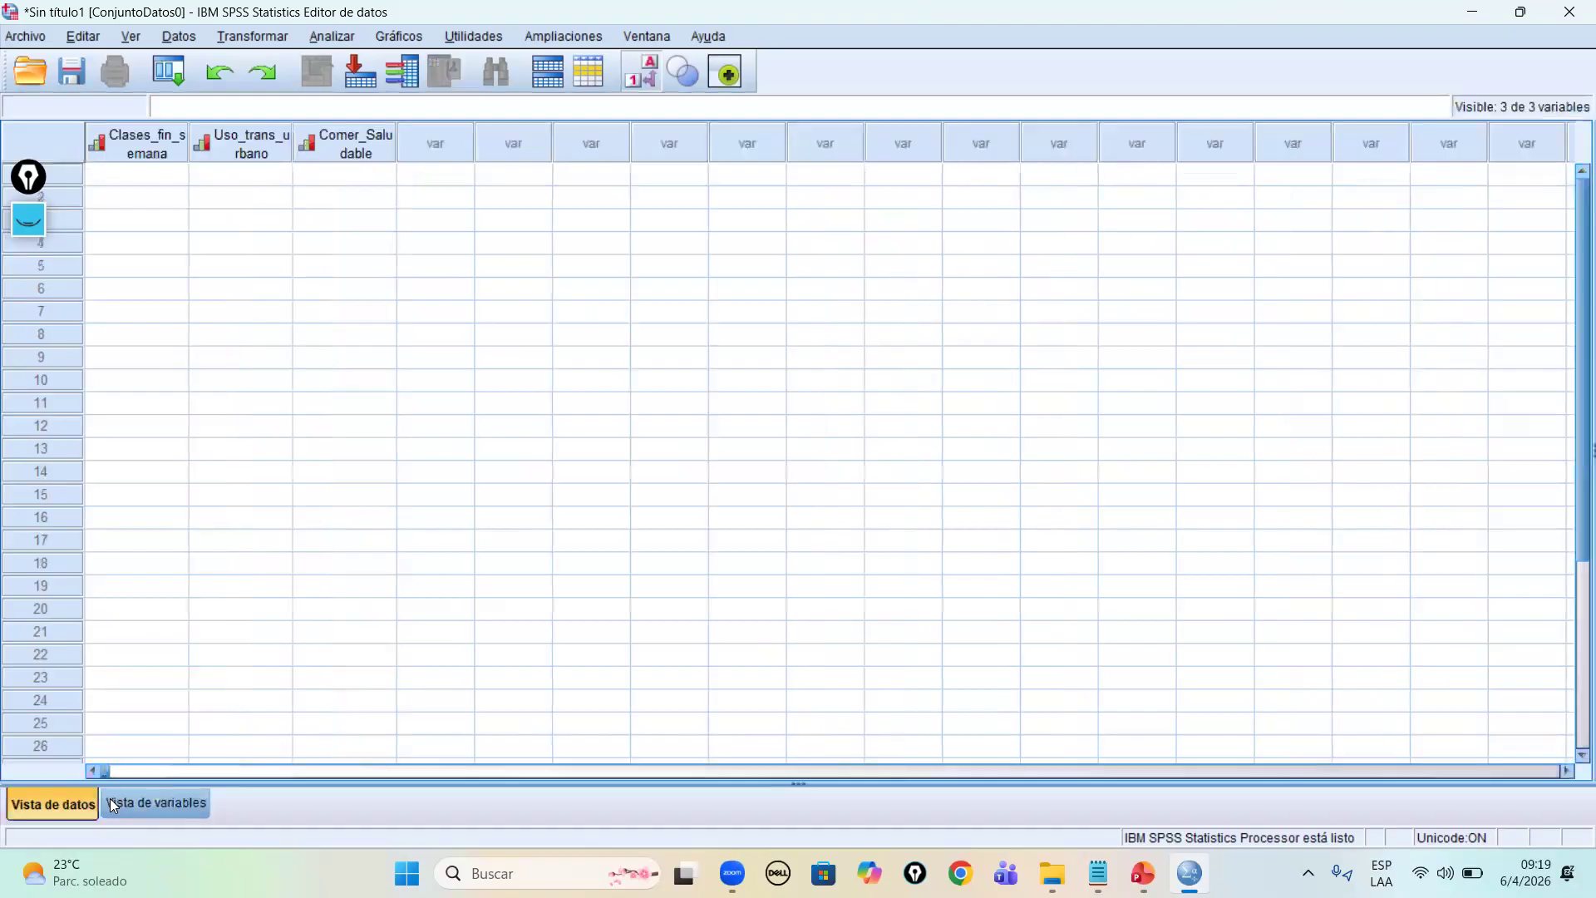
pyautogui.click(163, 802)
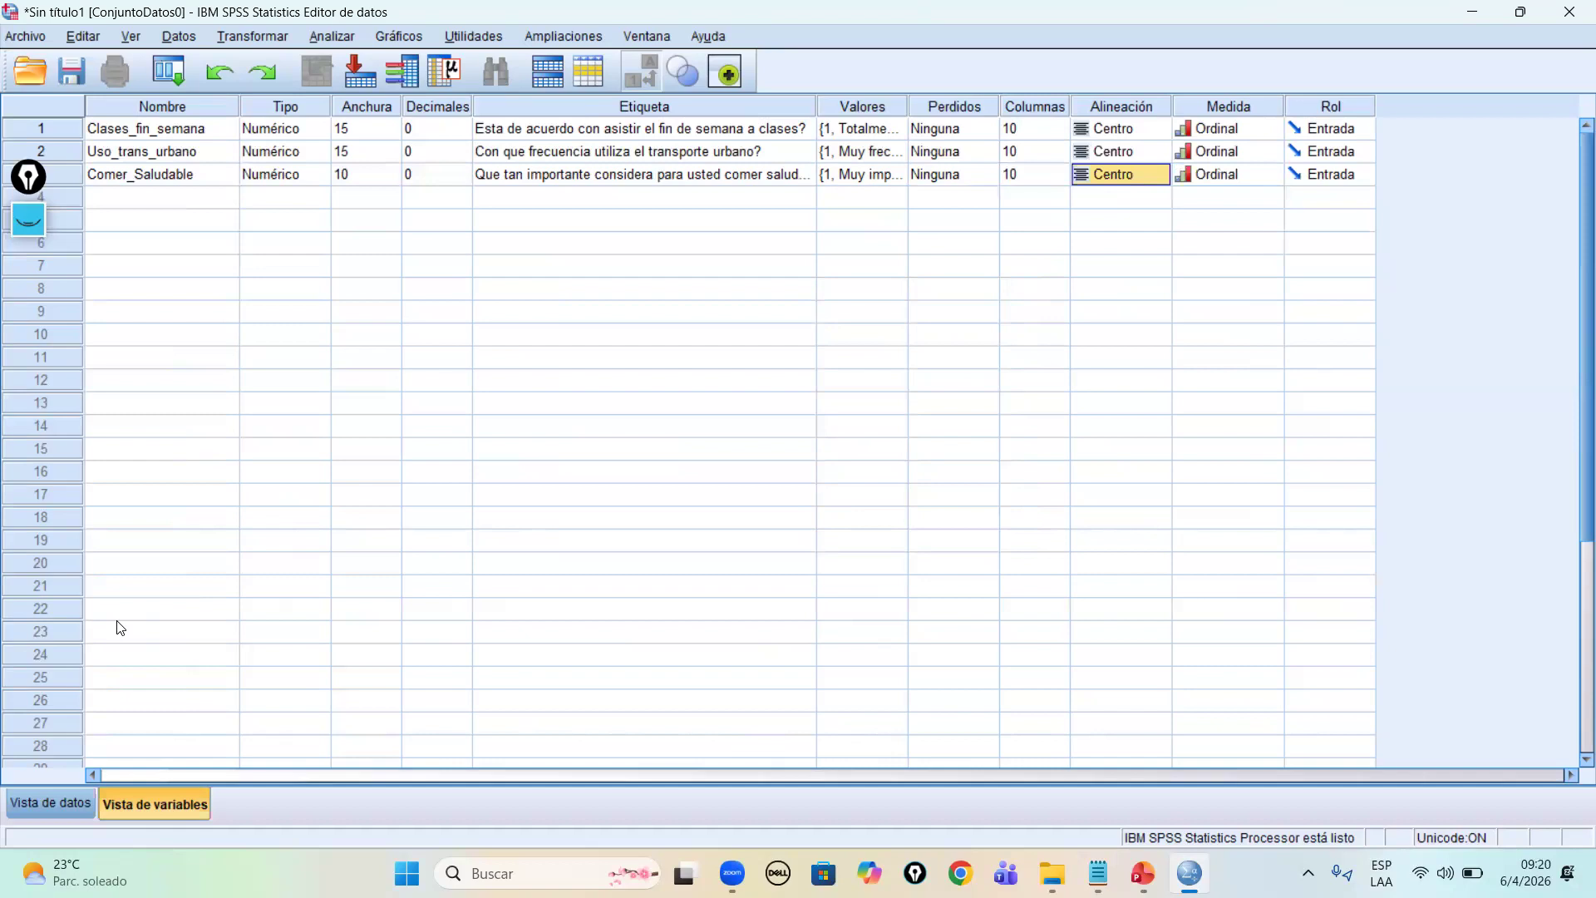
pyautogui.click(1045, 131)
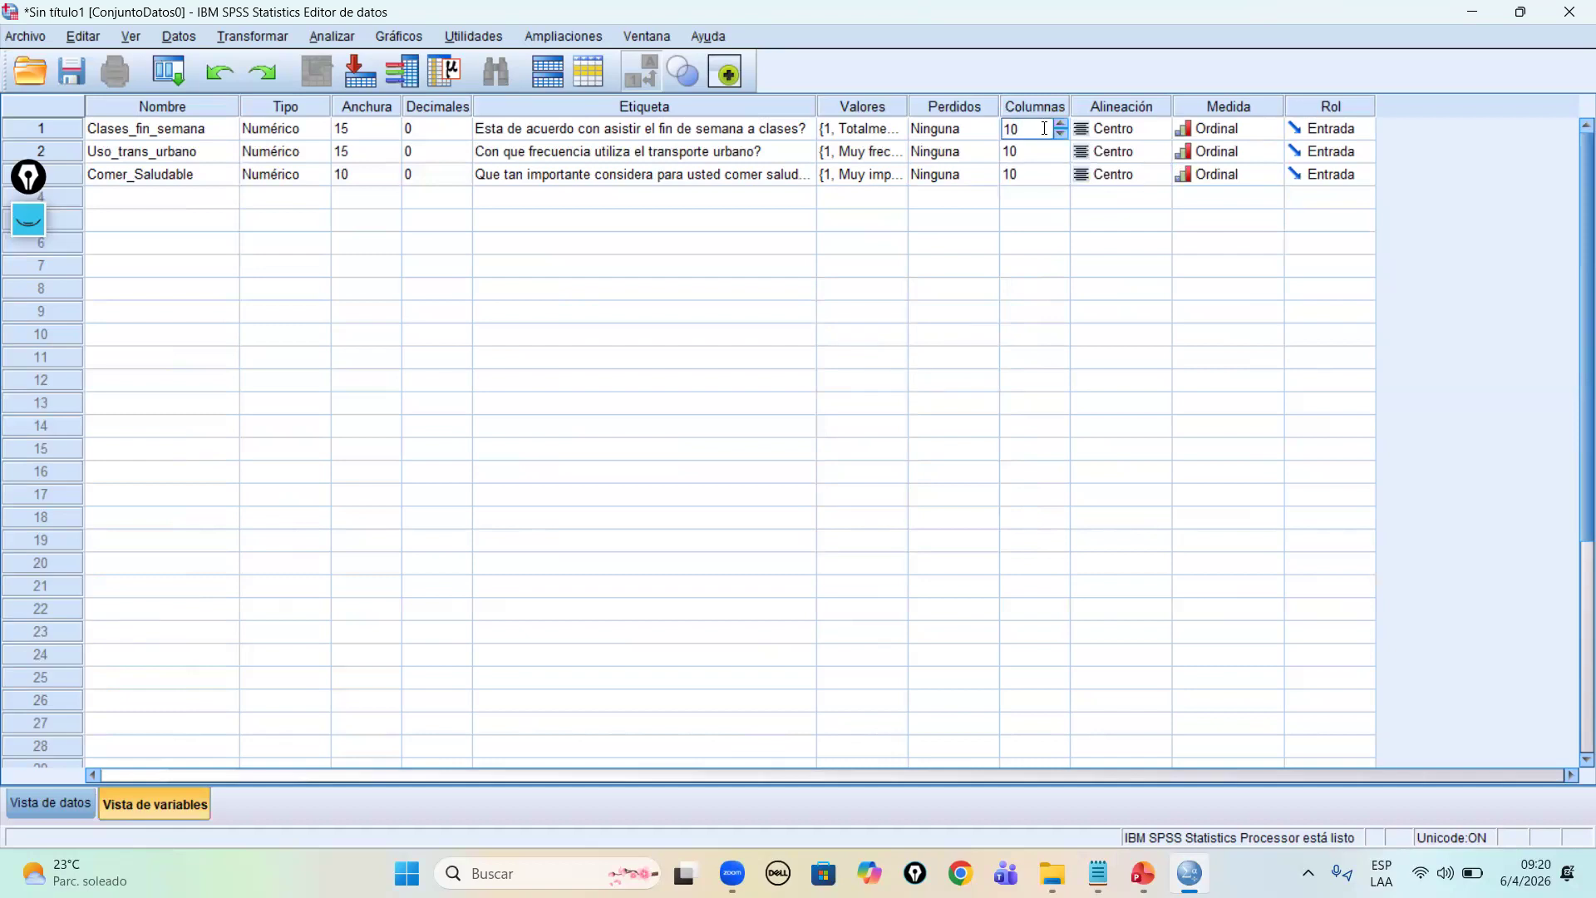
pyautogui.press('BackSpace')
pyautogui.press('BackSpace')
pyautogui.write('15')
pyautogui.click(1030, 149)
pyautogui.write('15')
pyautogui.click(1022, 174)
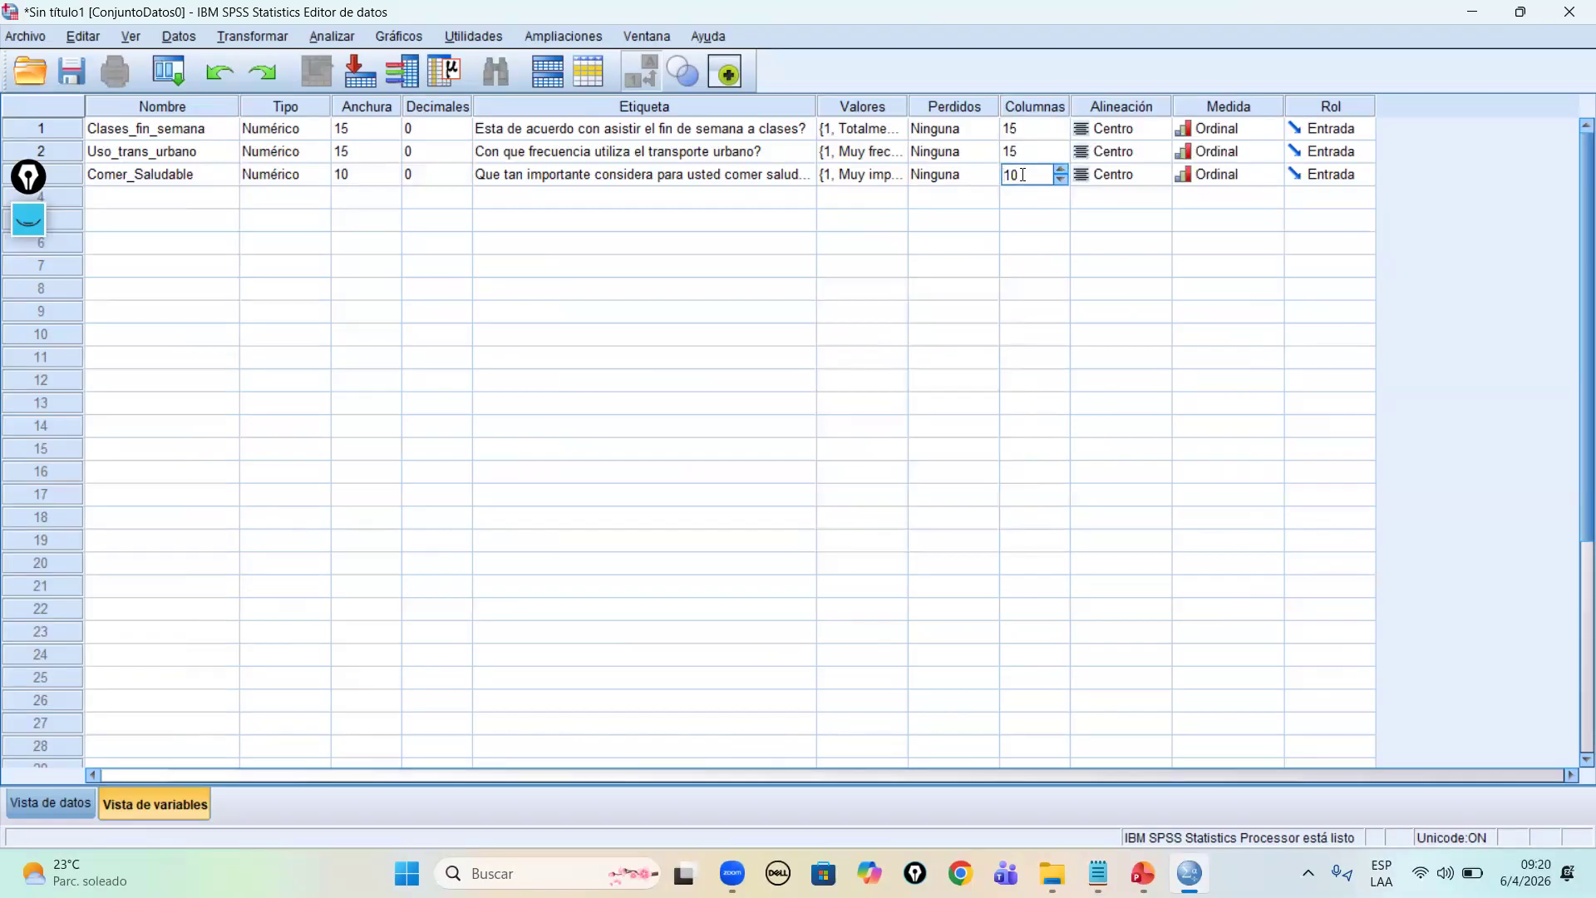
pyautogui.press('BackSpace')
pyautogui.write('5')
pyautogui.press('Tab')
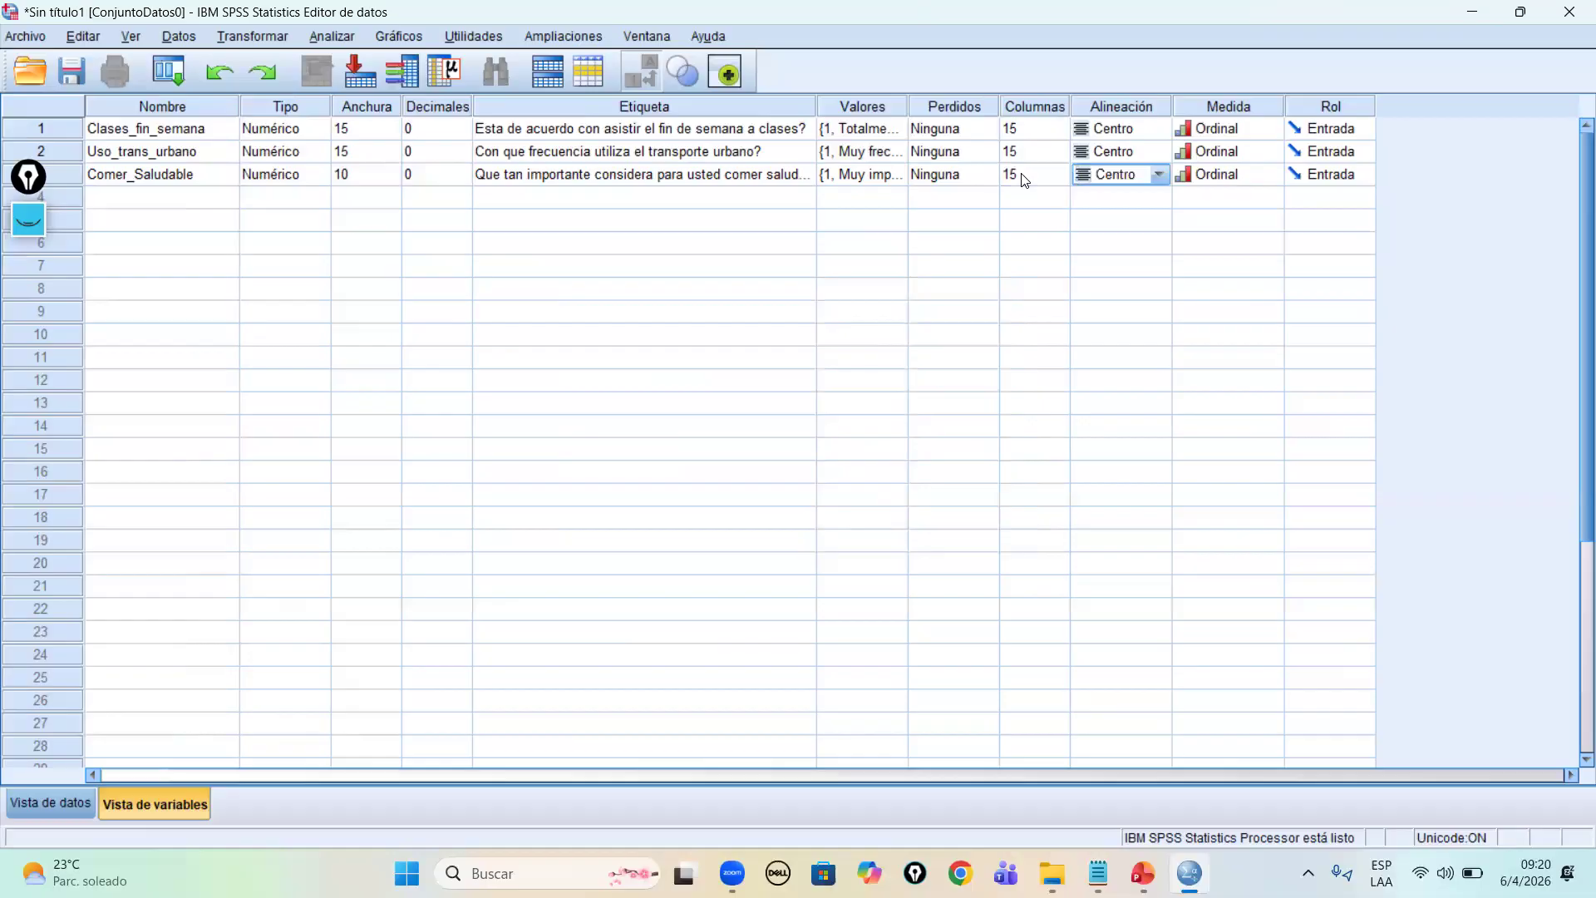
# Step: Check the headings of the three variable columns in the data view, then return to the variable definitions
pyautogui.hotkey('ctrl', 't')
pyautogui.click(174, 133)
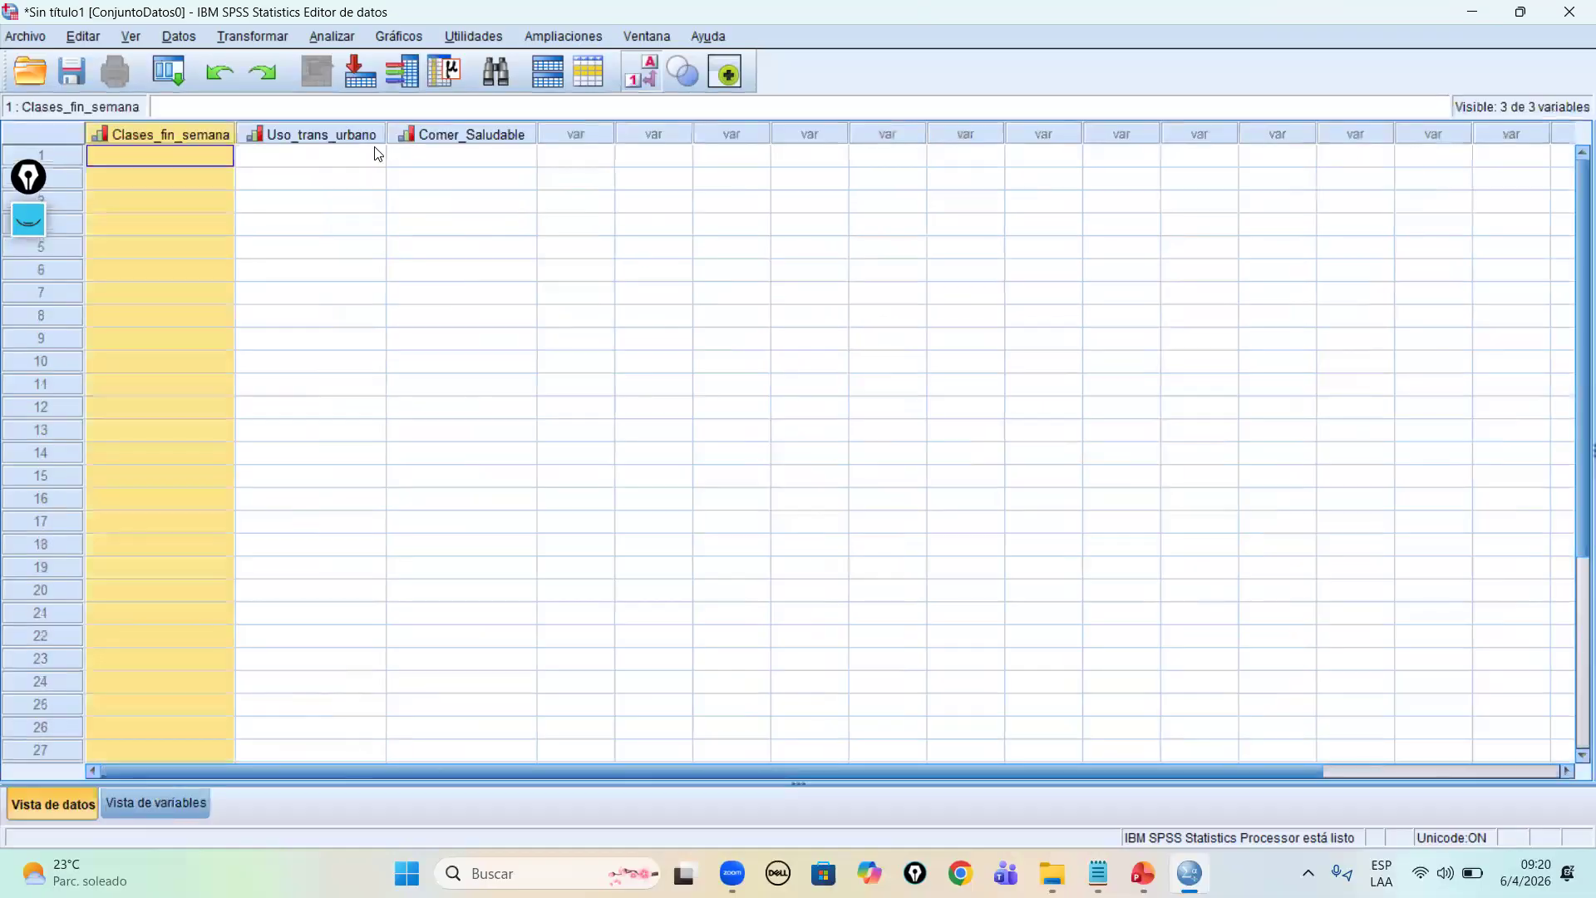
pyautogui.click(350, 133)
pyautogui.click(446, 133)
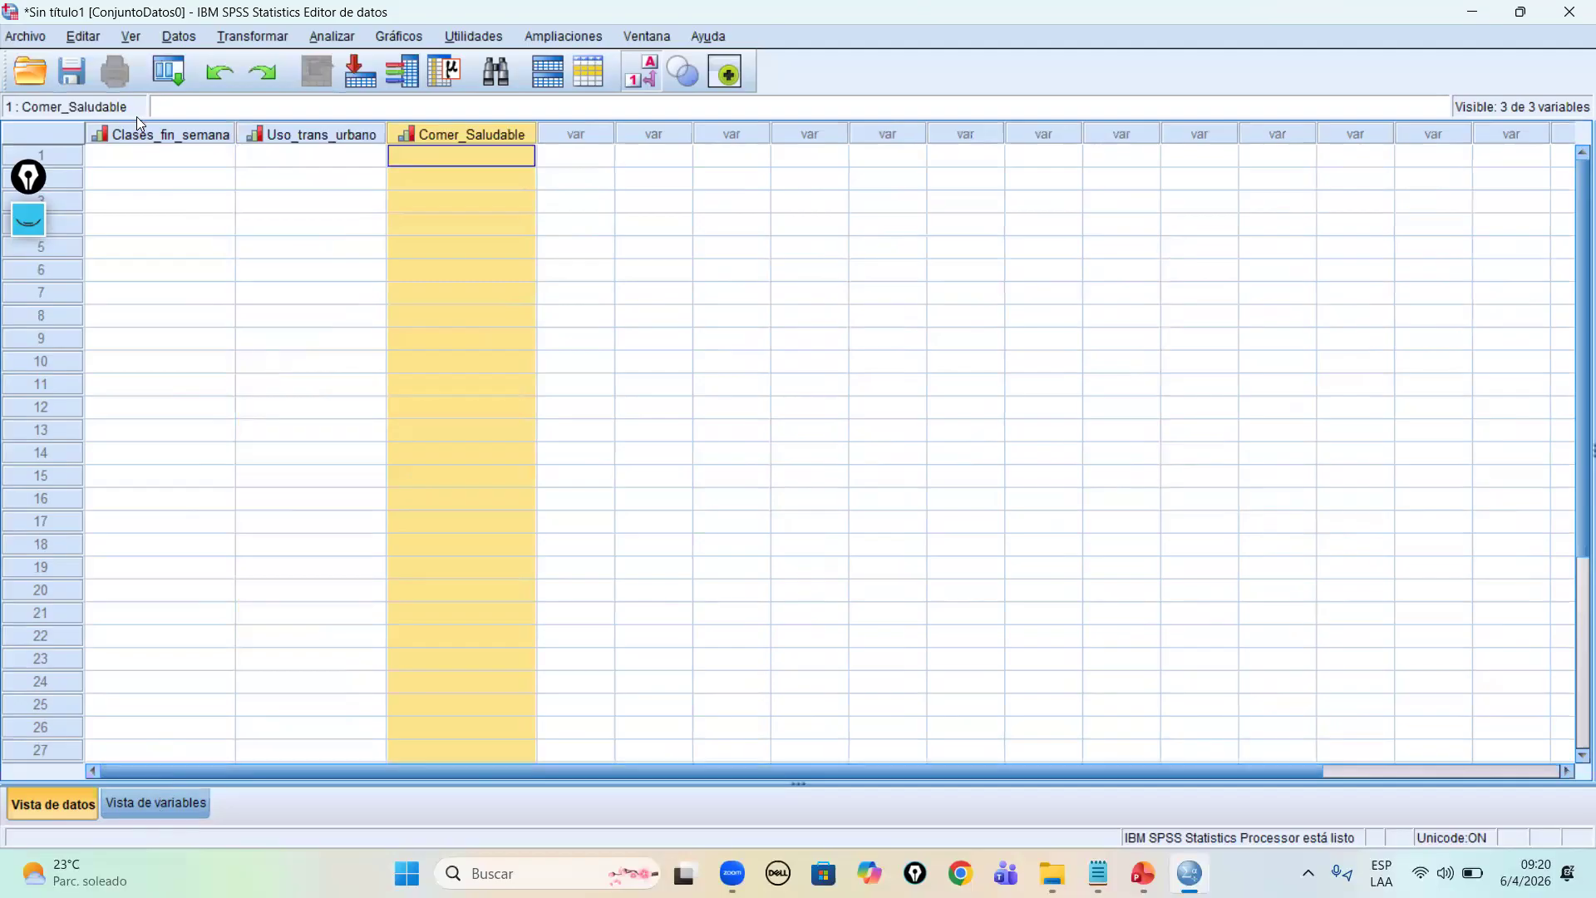
pyautogui.click(159, 798)
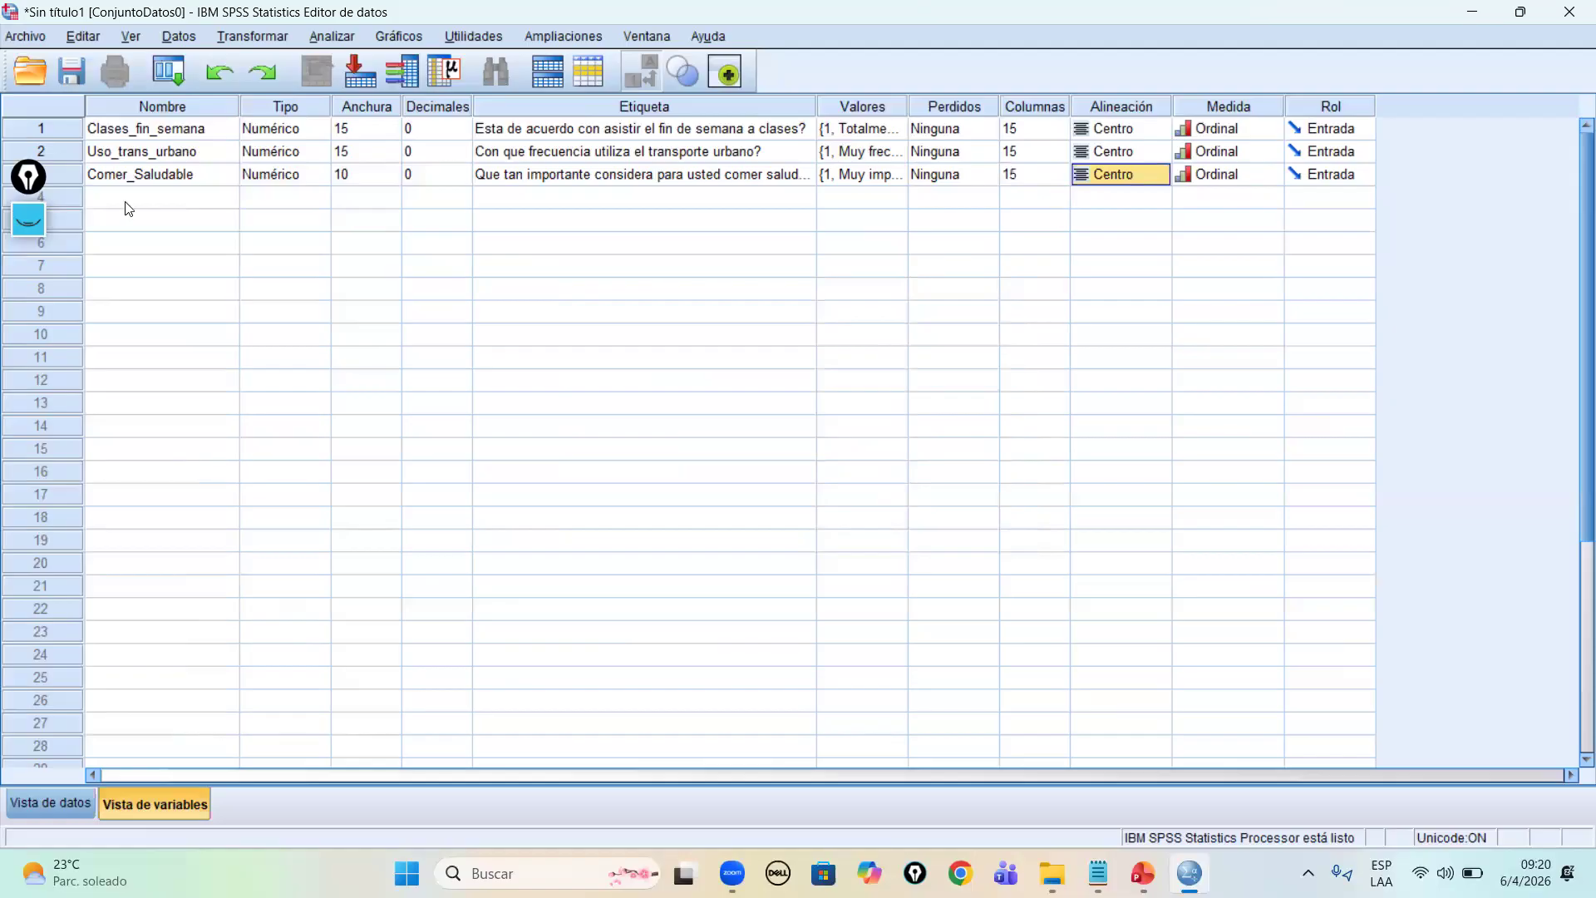
# Step: Create a fourth variable named Final_SPSS below Comer_Saludable
pyautogui.click(146, 197)
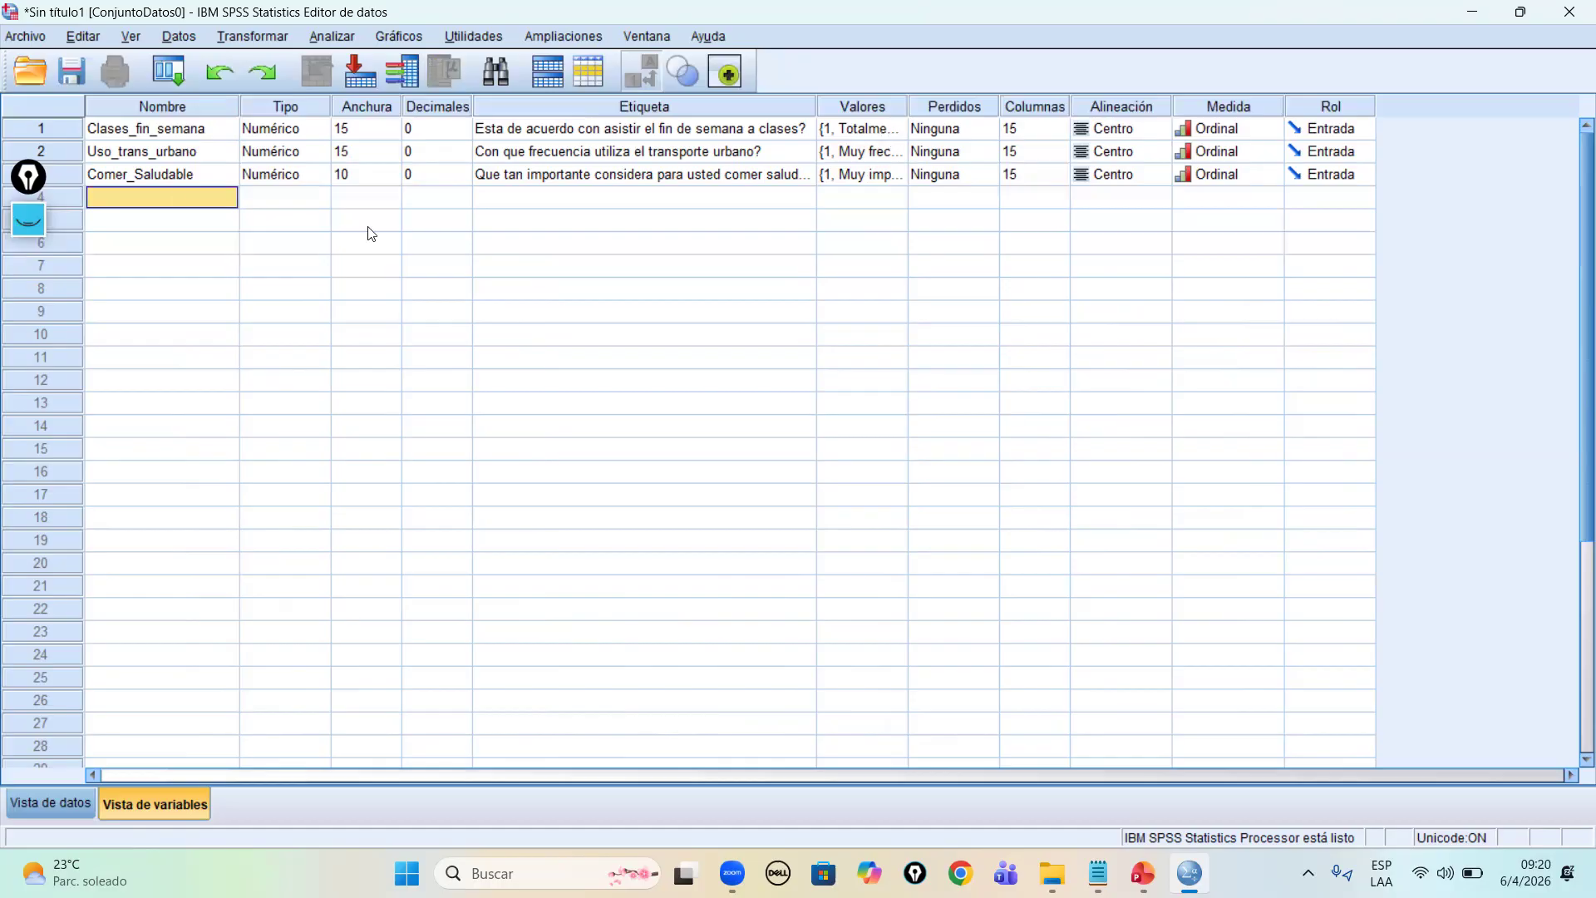
pyautogui.click(173, 196)
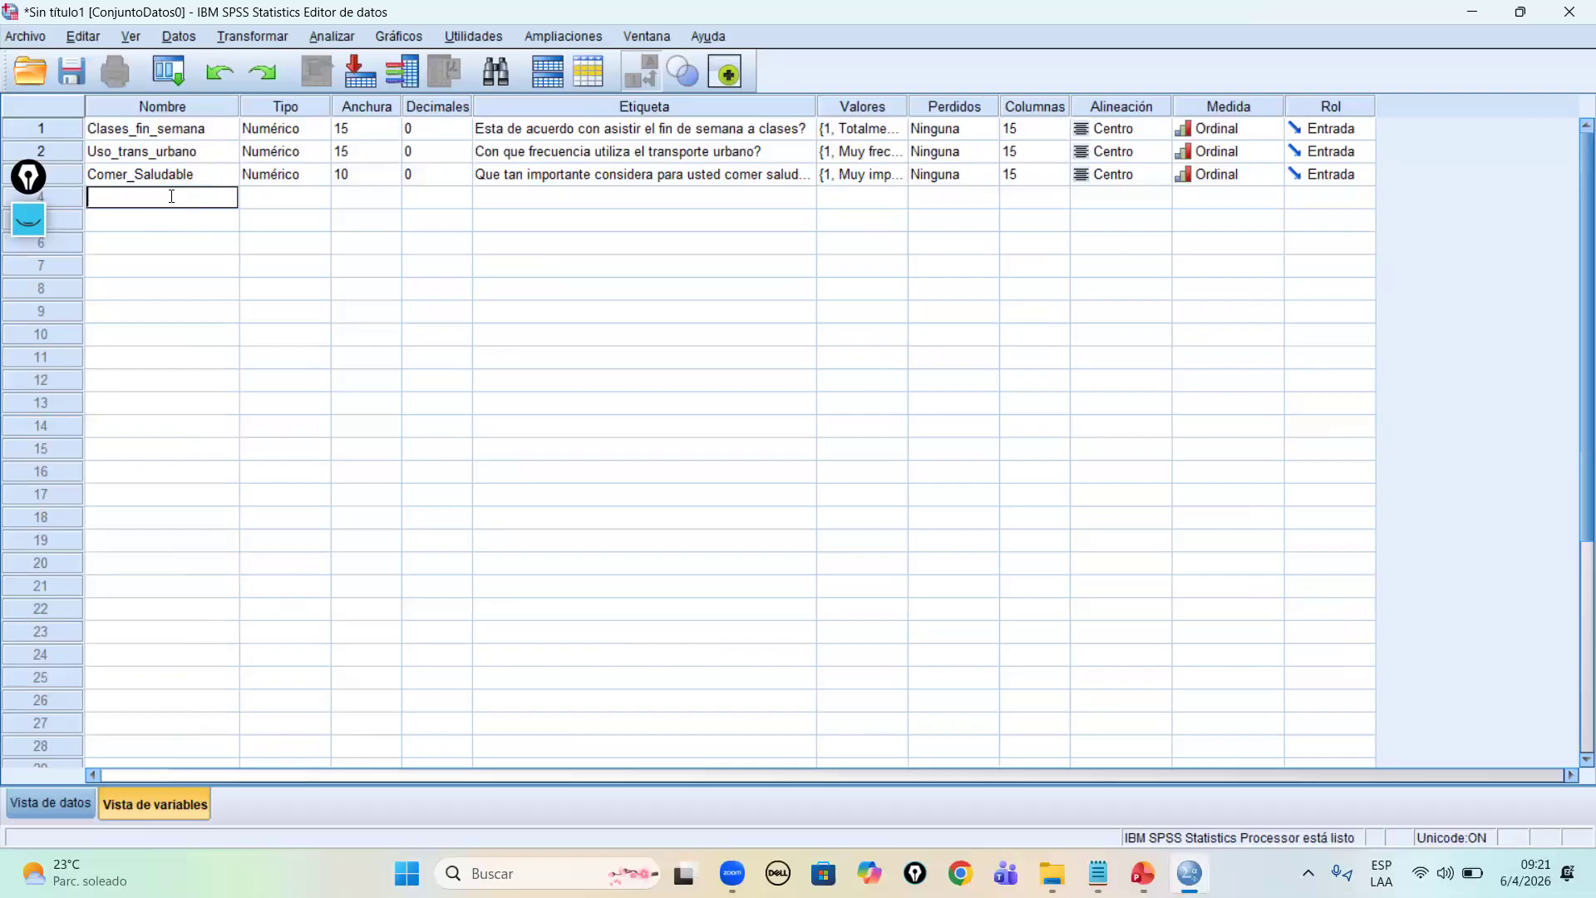
pyautogui.write('Fil')
pyautogui.write('nal')
pyautogui.write('_SPPS')
pyautogui.press('BackSpace')
pyautogui.press('BackSpace')
pyautogui.write('SS')
pyautogui.click(319, 198)
pyautogui.click(318, 198)
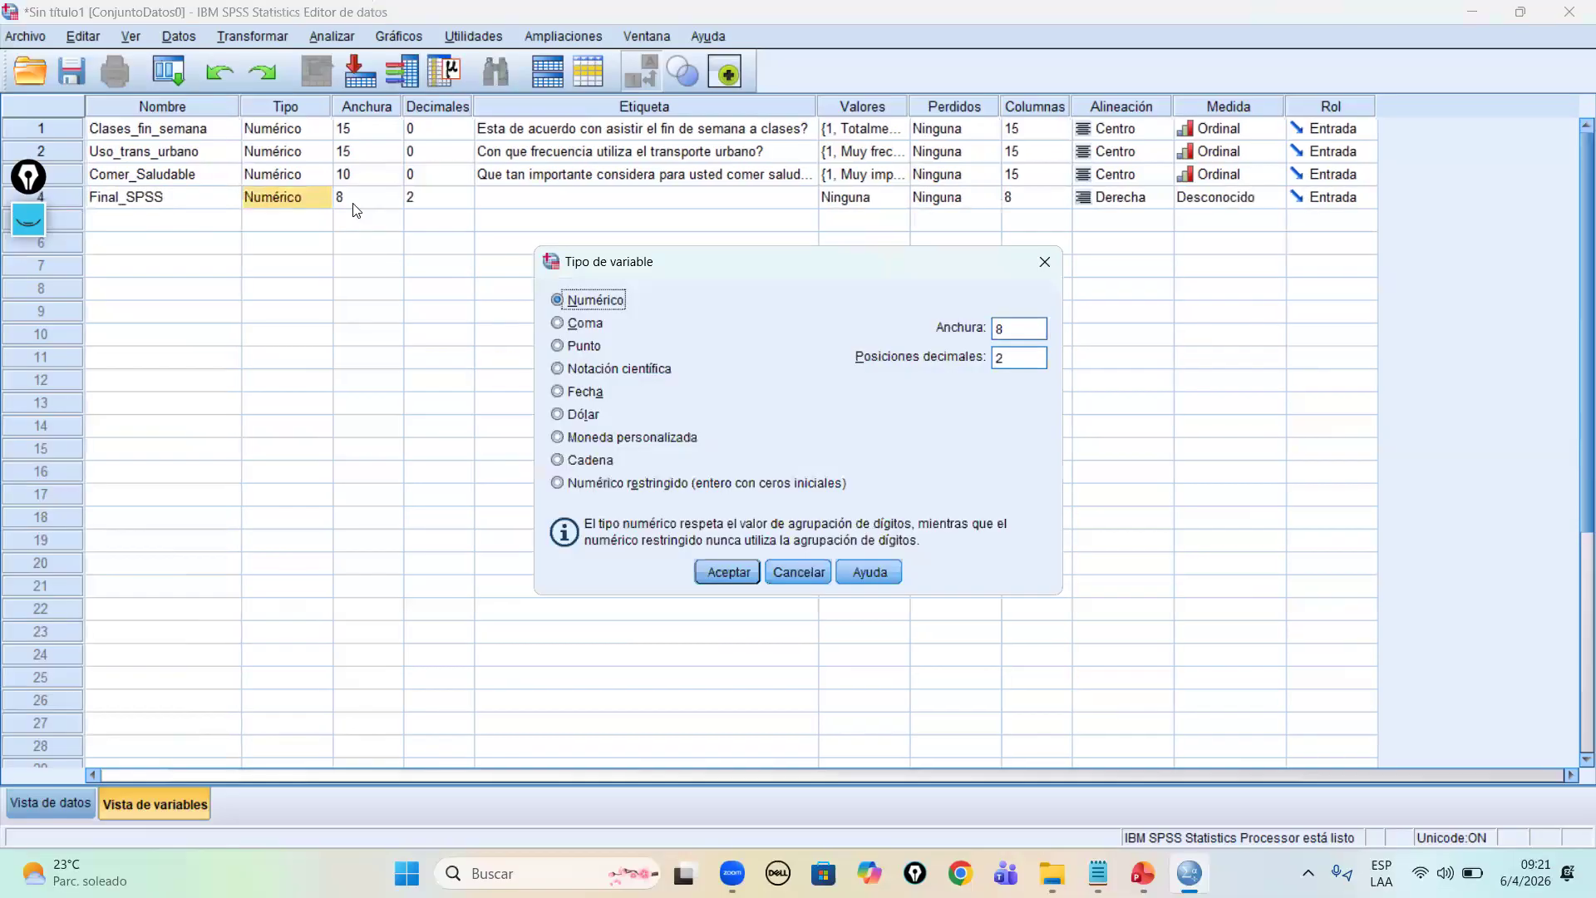
pyautogui.click(1044, 262)
# Step: Set the width of Final_SPSS to 10 and its decimals to 0
pyautogui.click(394, 196)
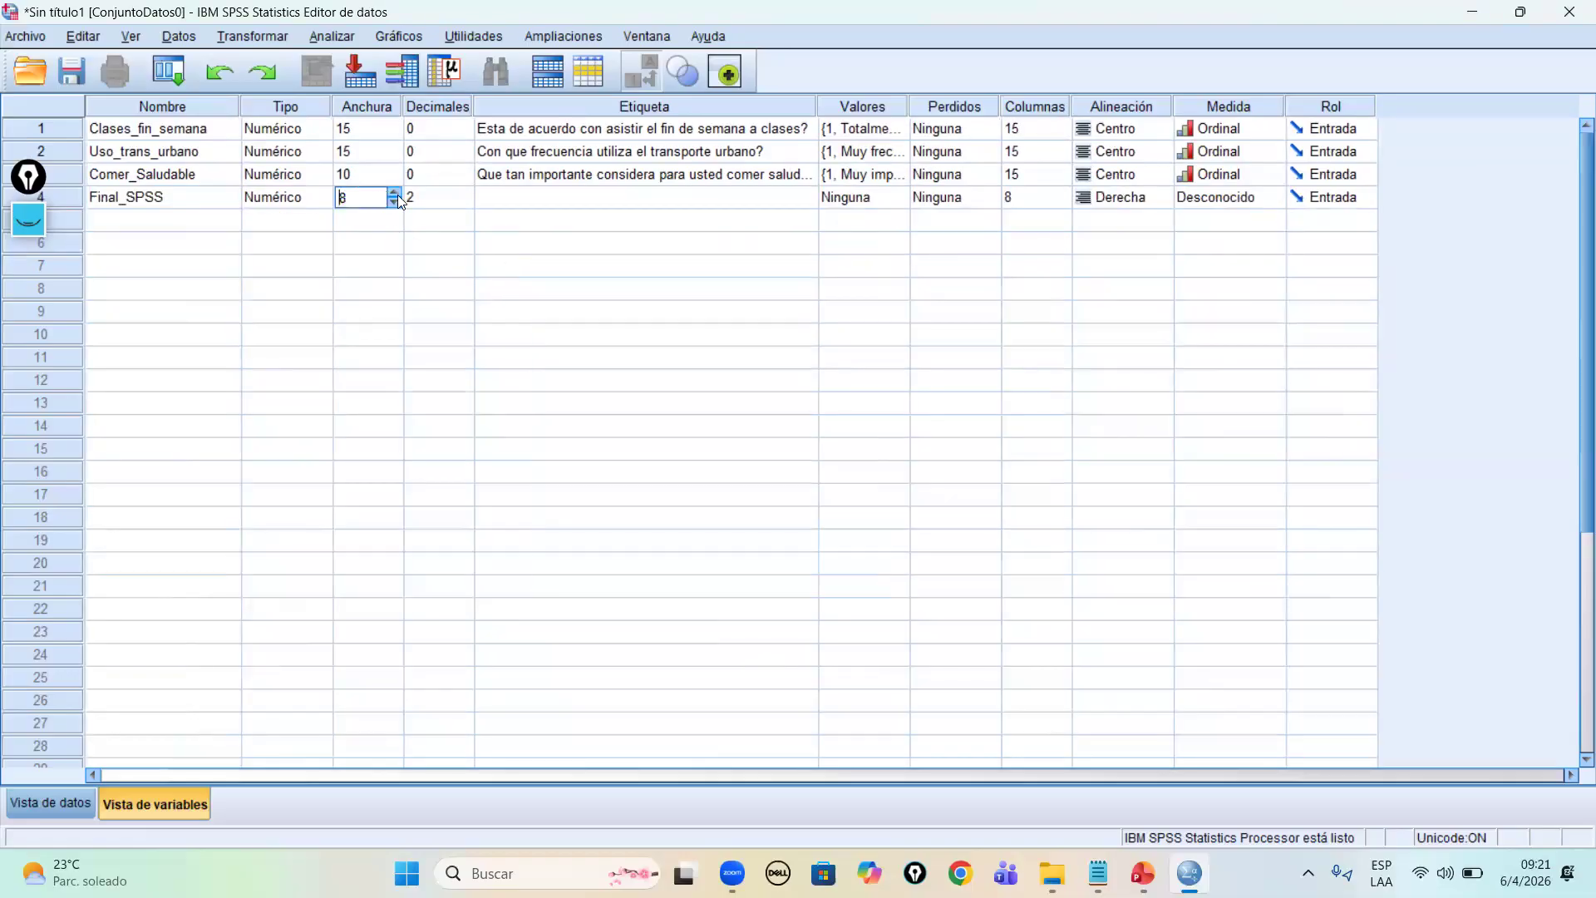
pyautogui.click(394, 192)
pyautogui.click(394, 192)
pyautogui.click(428, 198)
pyautogui.click(465, 202)
pyautogui.click(465, 202)
# Step: Enter the label "Que tan probable es que termine el curso de SPSS?" for Final_SPSS
pyautogui.click(508, 195)
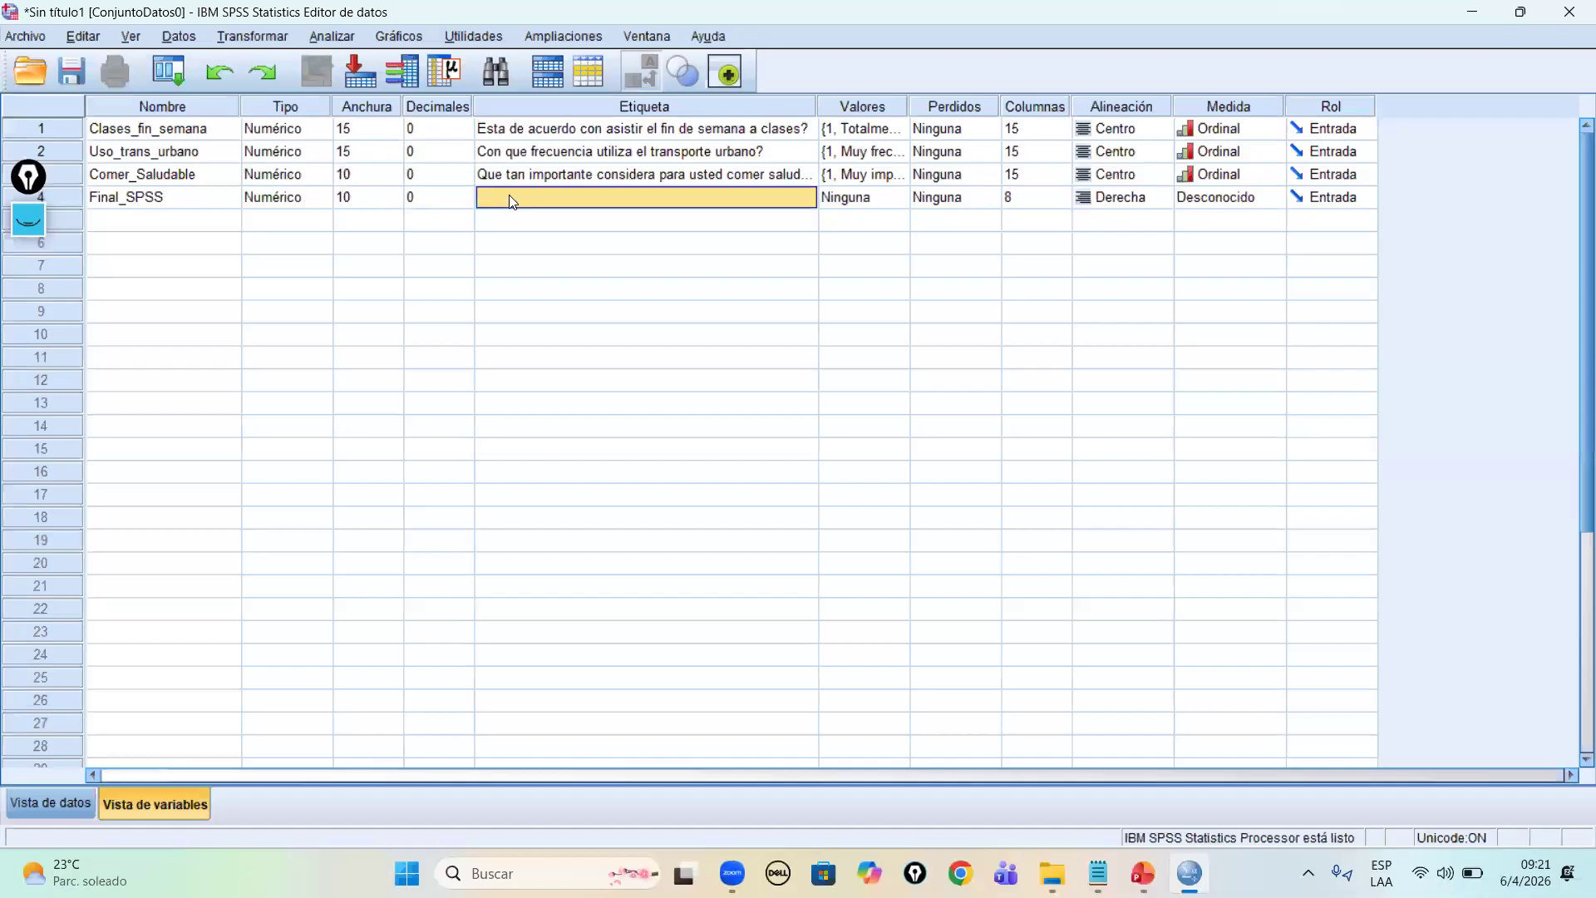
pyautogui.write('Que ')
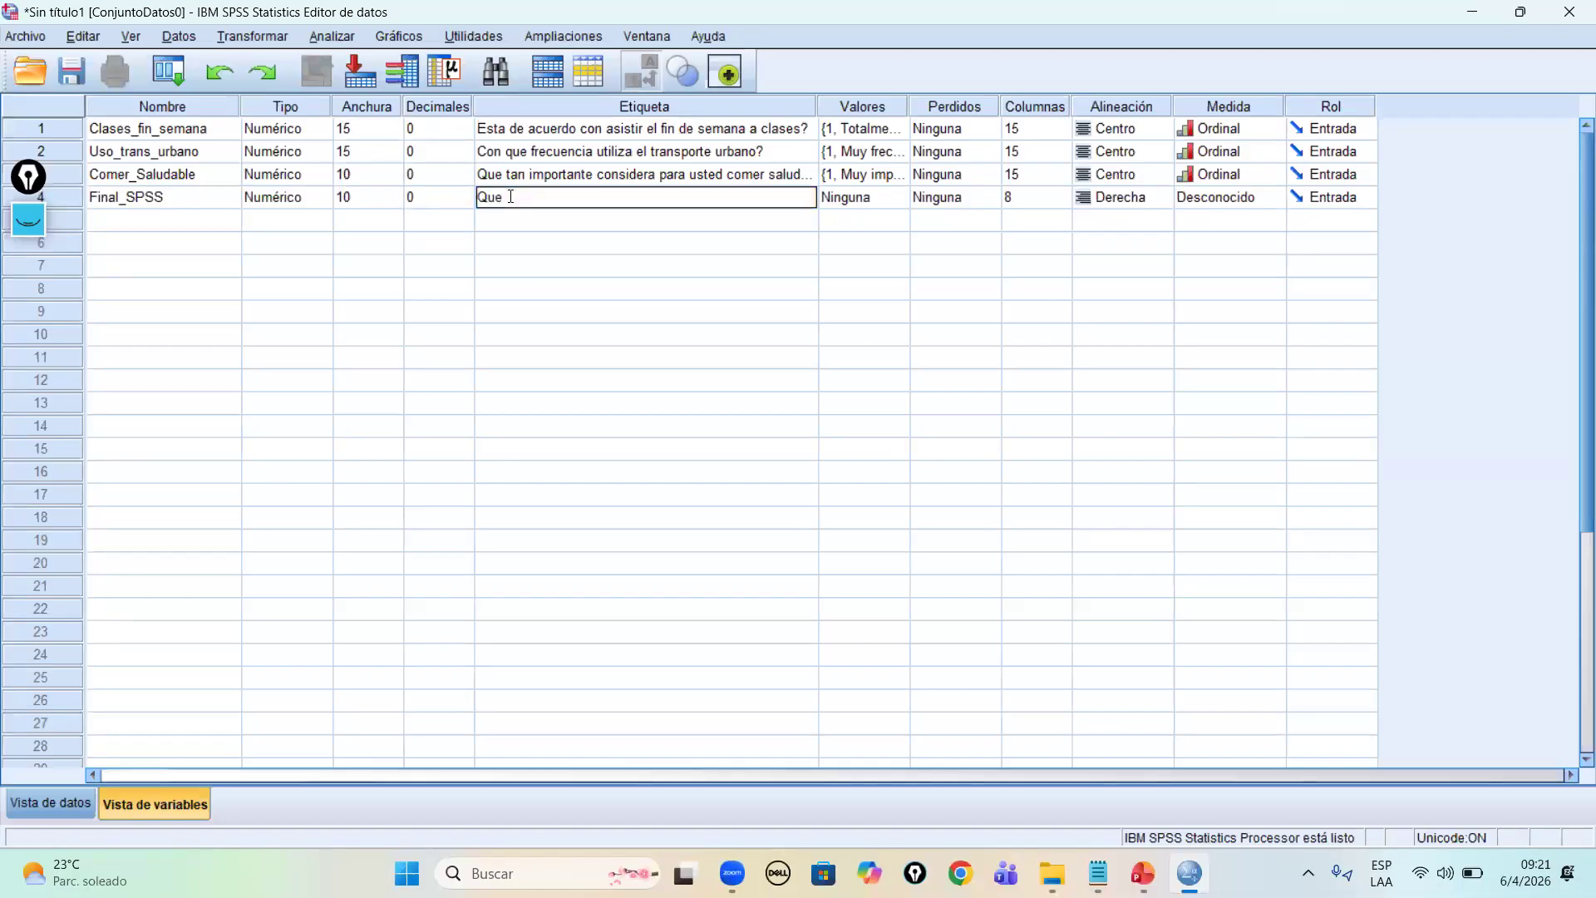
pyautogui.write('tan probable es que termine el curso de SPP')
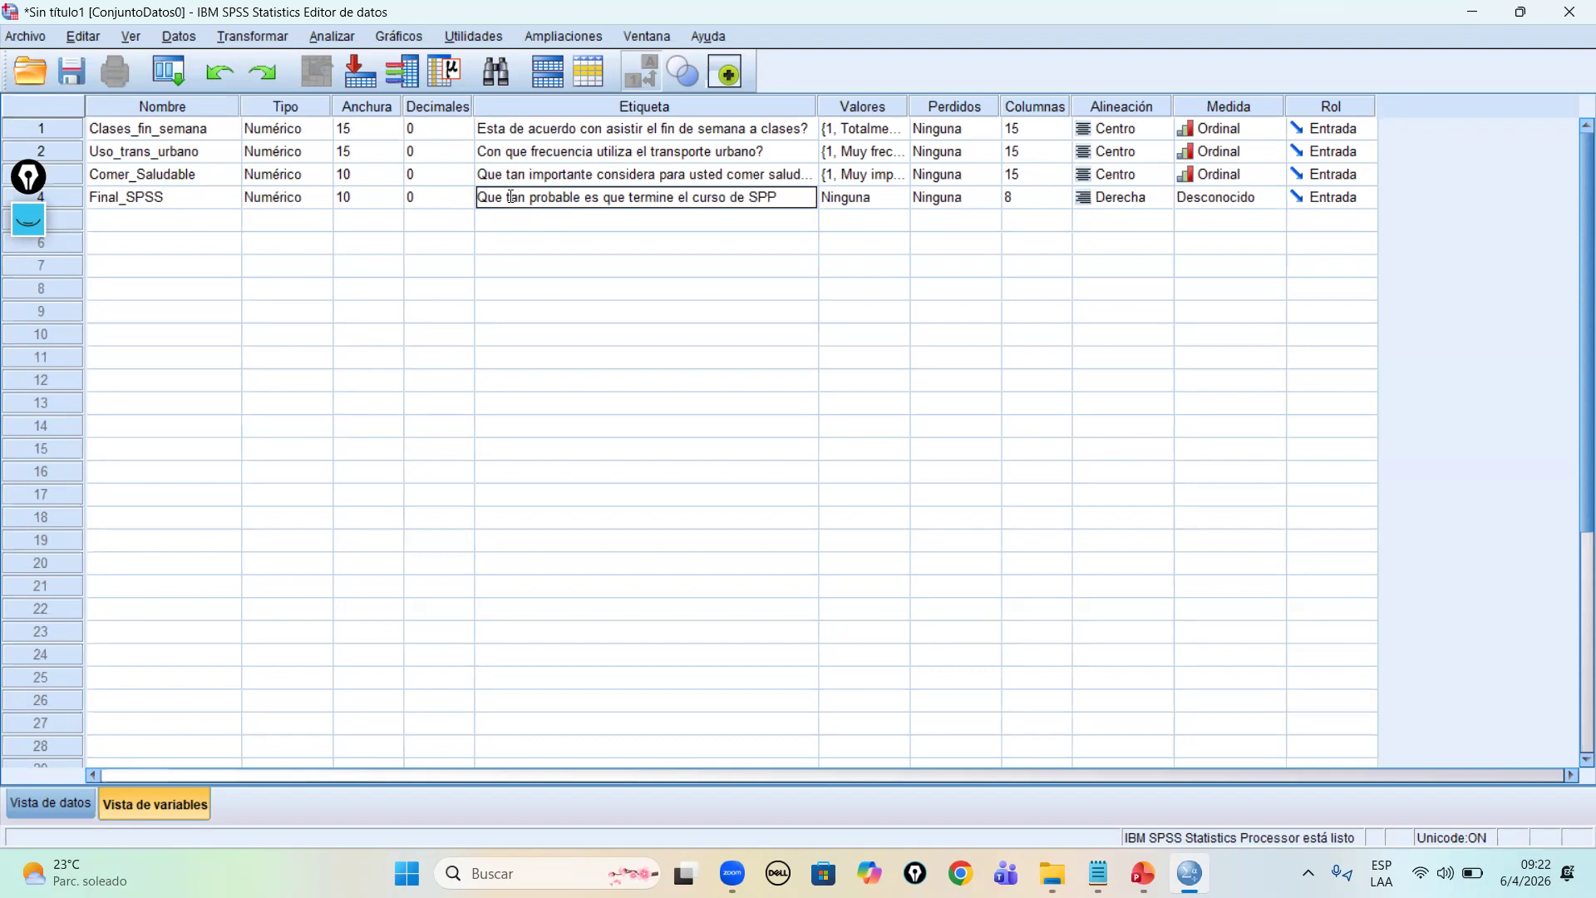
pyautogui.press('BackSpace')
pyautogui.write('SS?')
# Step: Add the value label 1 = "Muy Probable" to Final_SPSS
pyautogui.doubleClick(895, 205)
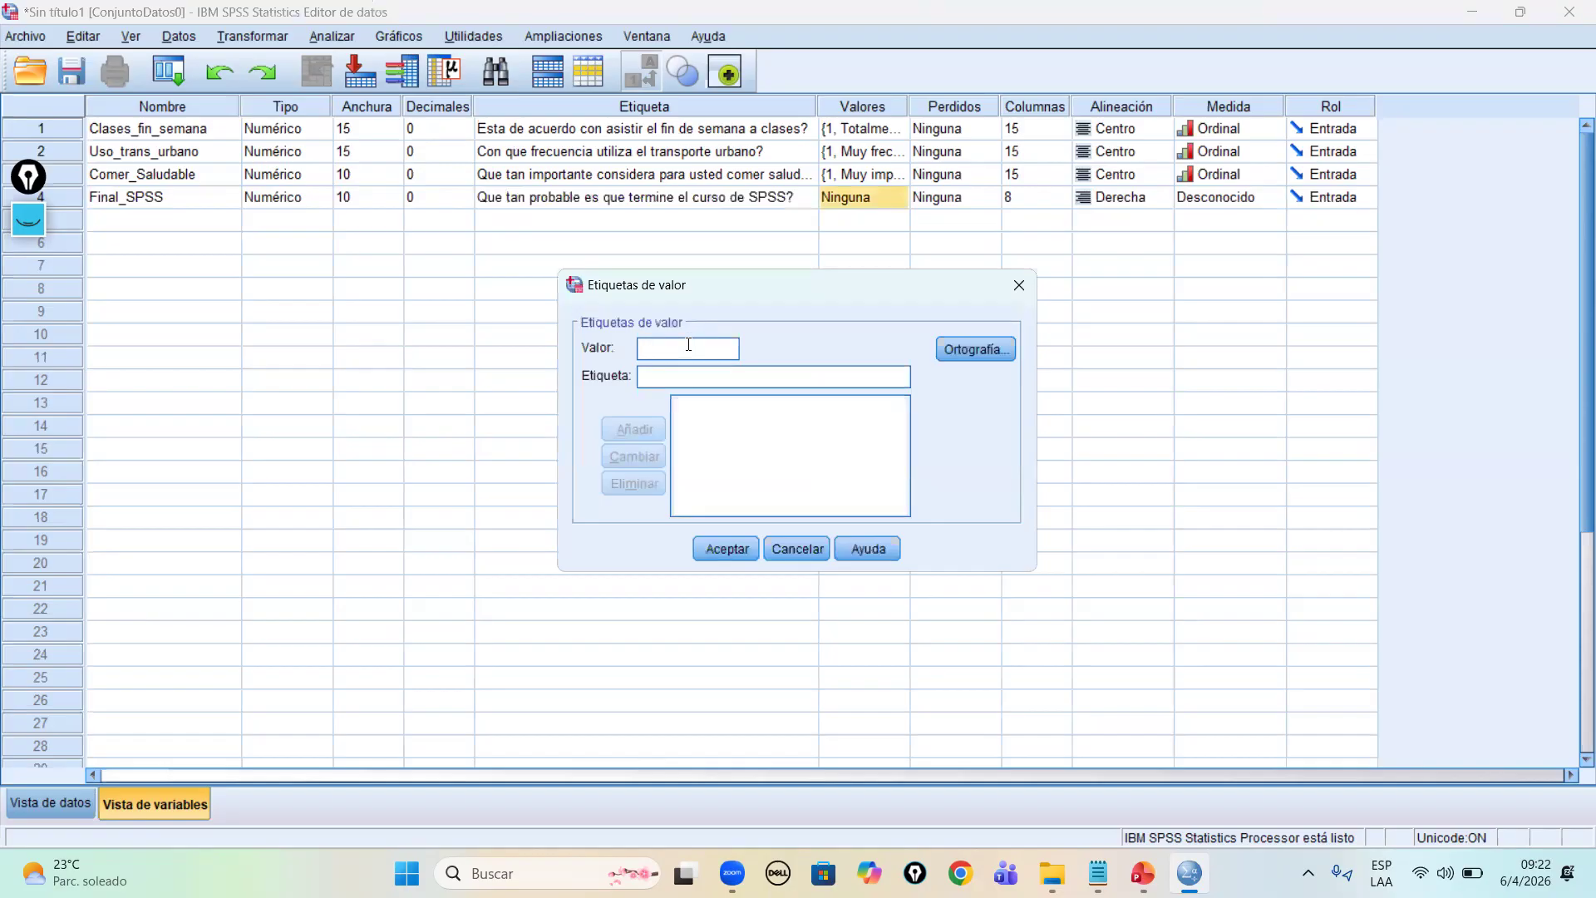
pyautogui.write('1Muy ')
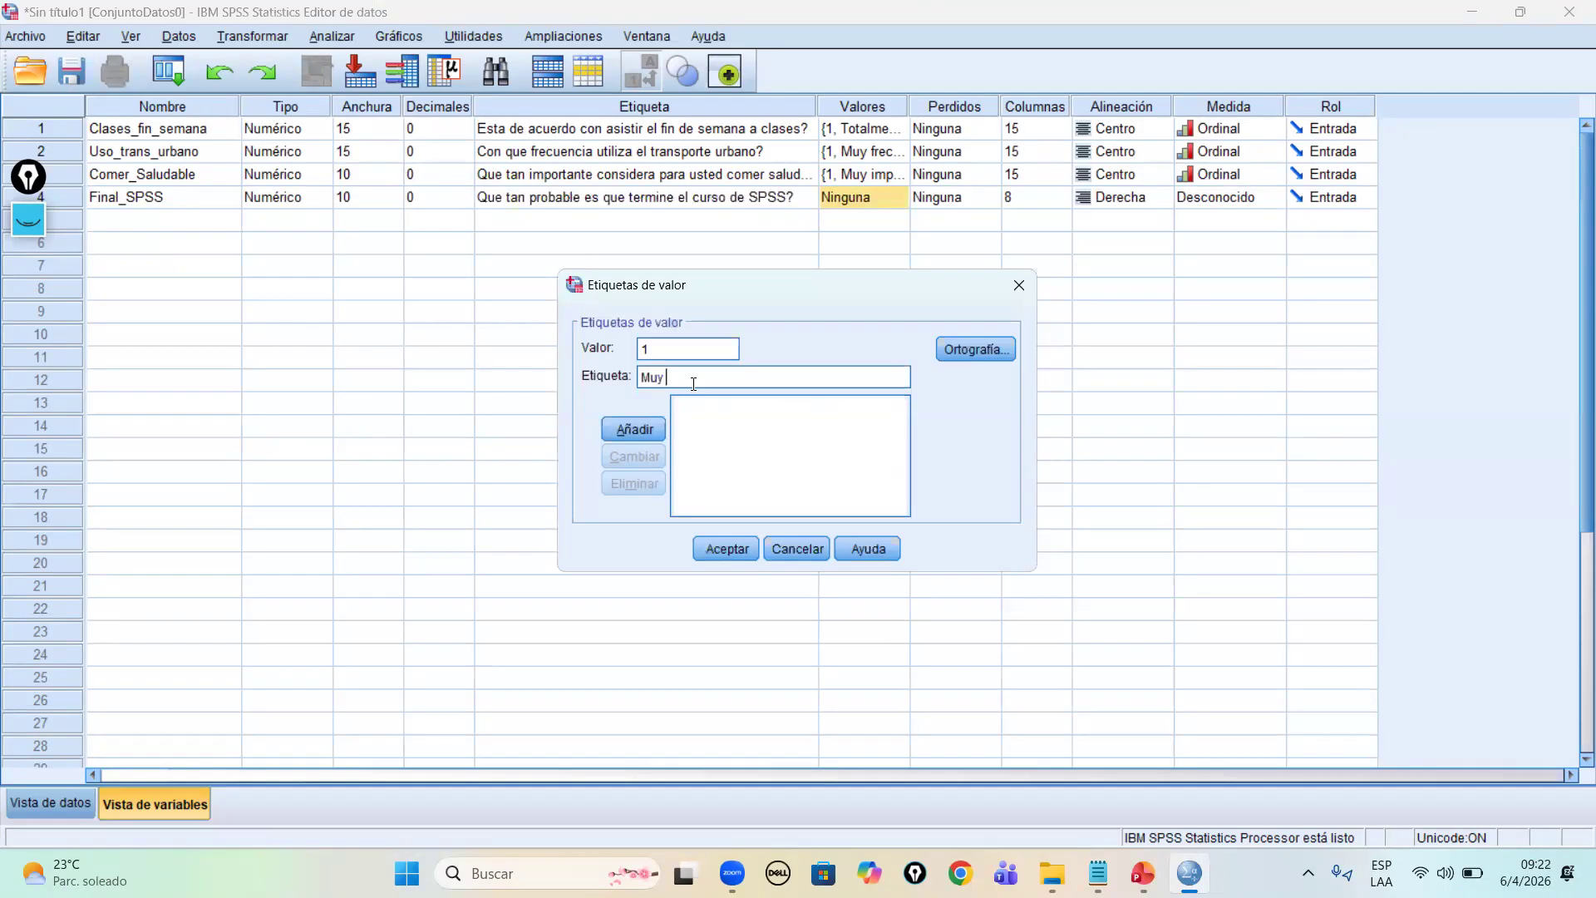
pyautogui.write('Probable')
pyautogui.press('Return')
# Step: Add the value label 2 = "Poco Probable" to Final_SPSS
pyautogui.write('2')
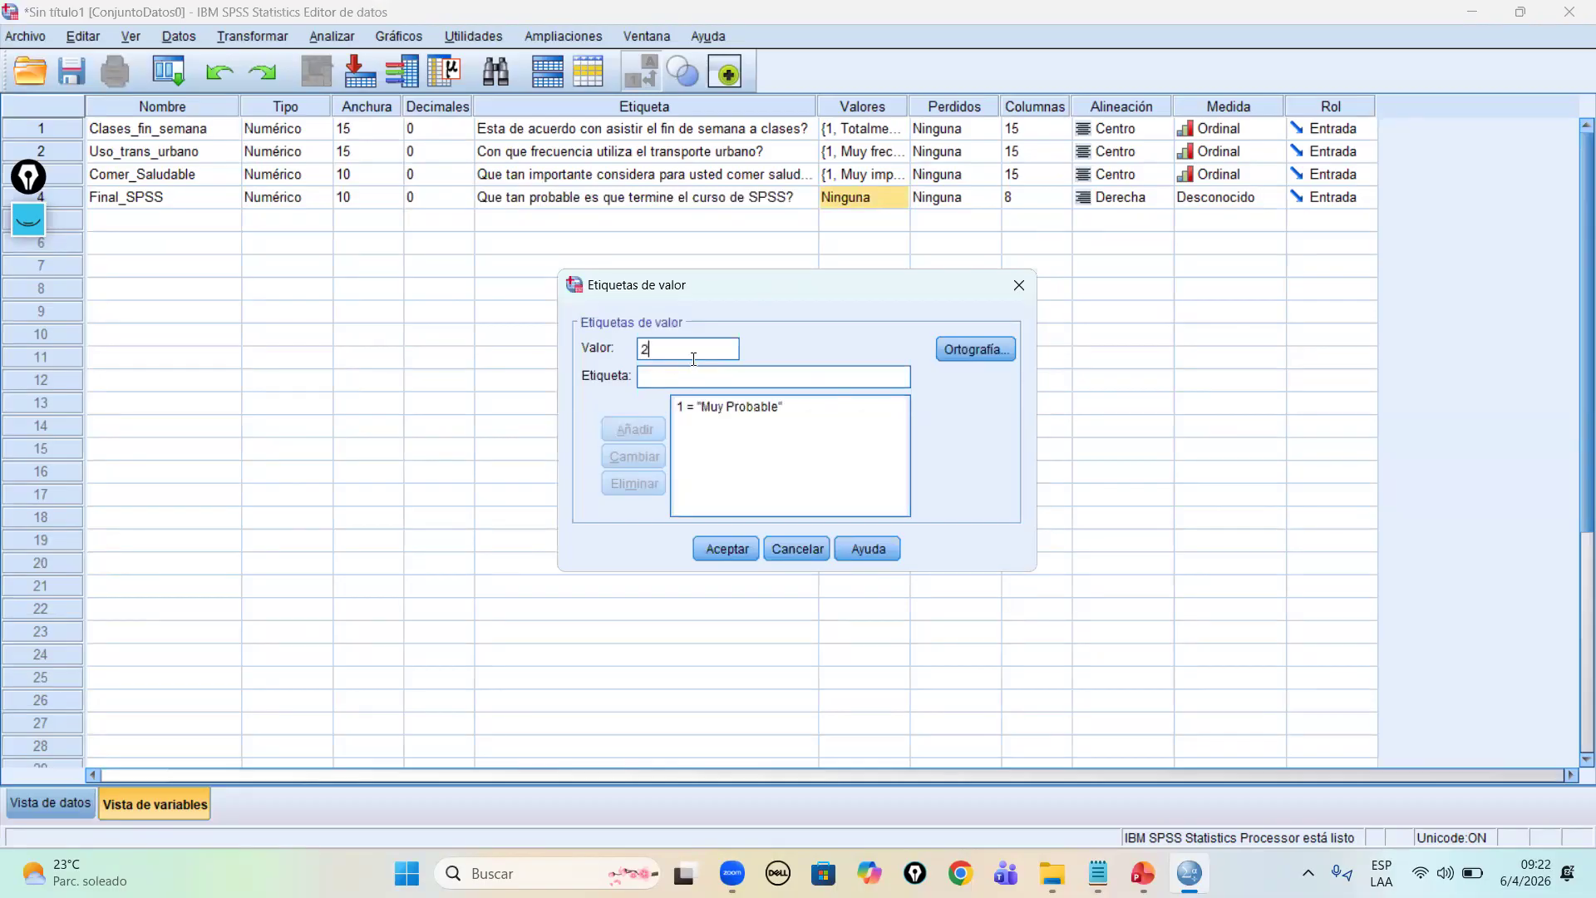
pyautogui.click(711, 375)
pyautogui.write('Poco')
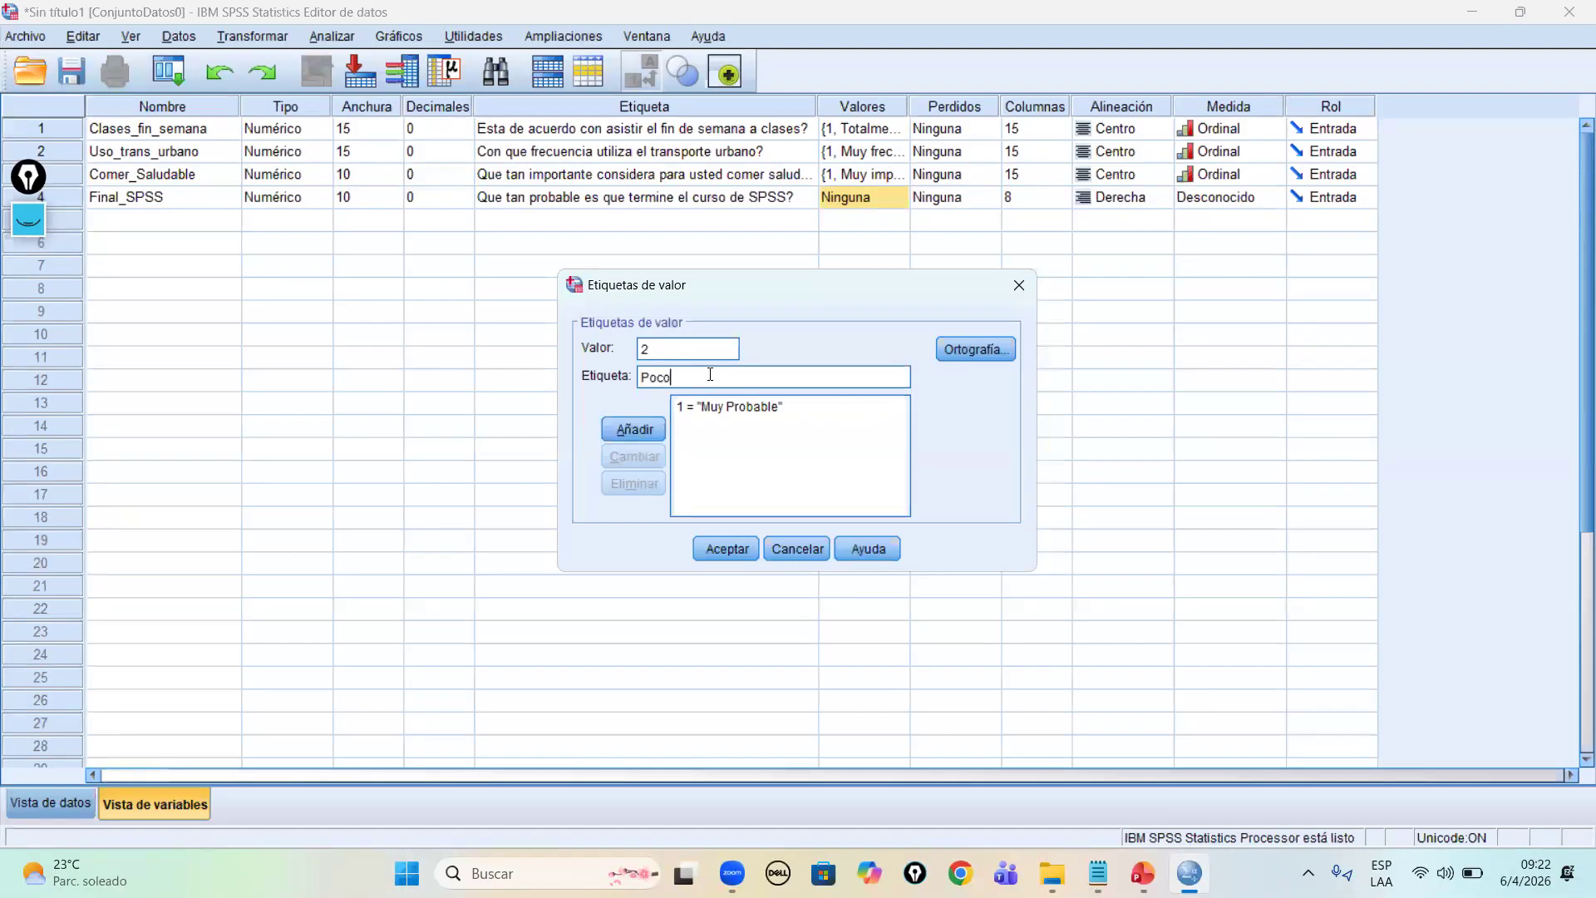
pyautogui.write(' P´r')
pyautogui.write('obable')
pyautogui.click(687, 379)
pyautogui.press('BackSpace')
pyautogui.click(645, 434)
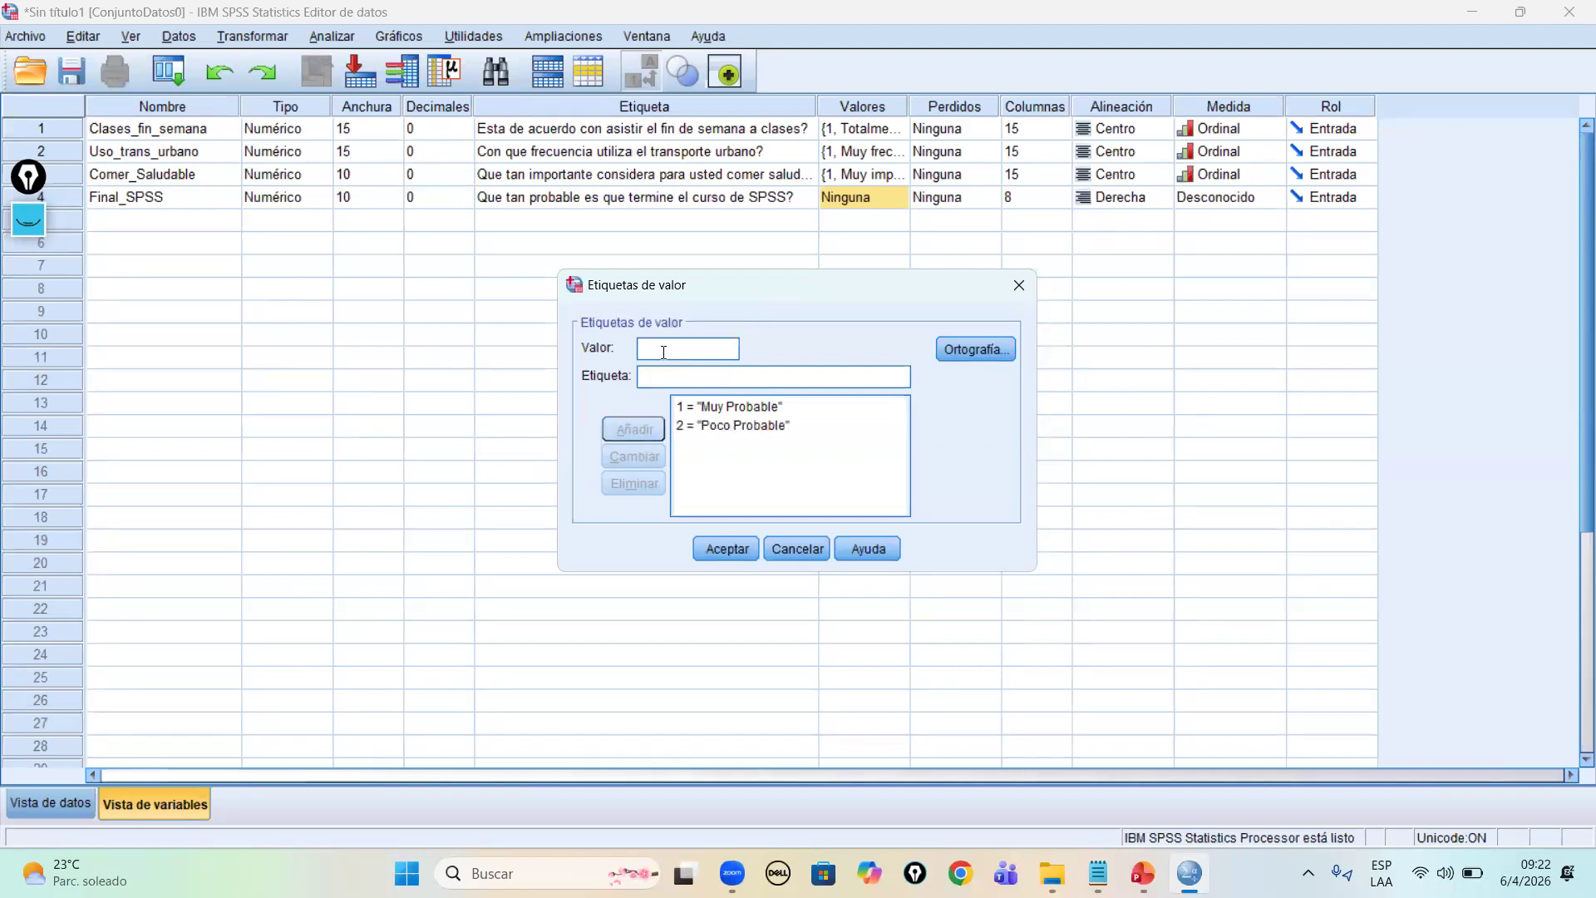
# Step: Add the value label 3 = "Improbable" to Final_SPSS and accept the value labels
pyautogui.write('3')
pyautogui.click(665, 377)
pyautogui.write('IN')
pyautogui.press('BackSpace')
pyautogui.write('mproba')
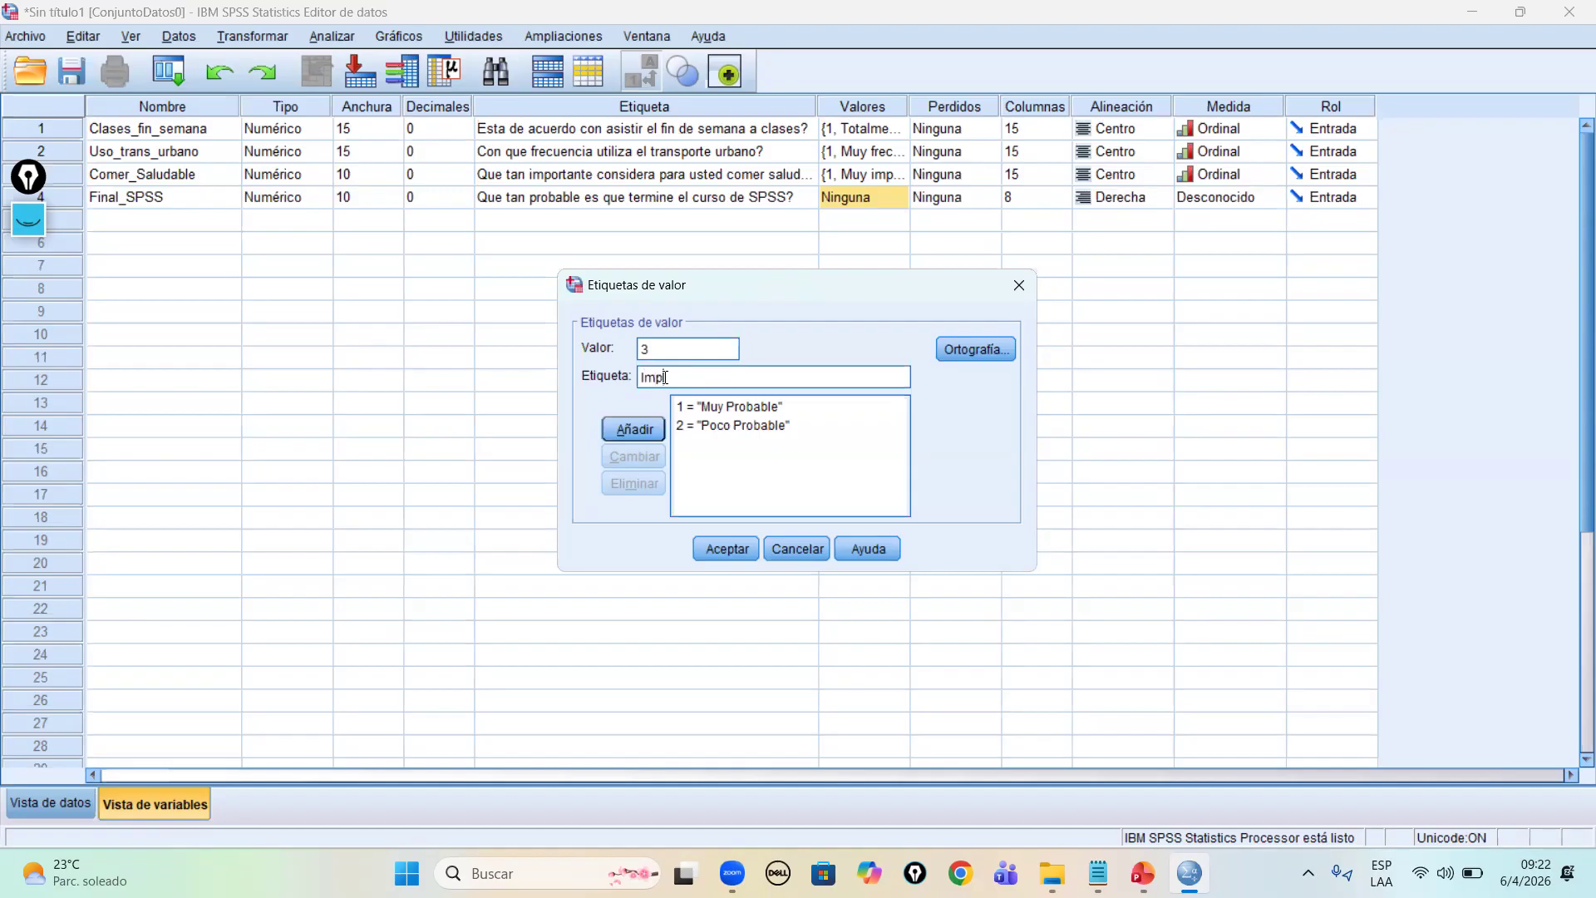
pyautogui.write('ble')
pyautogui.click(632, 423)
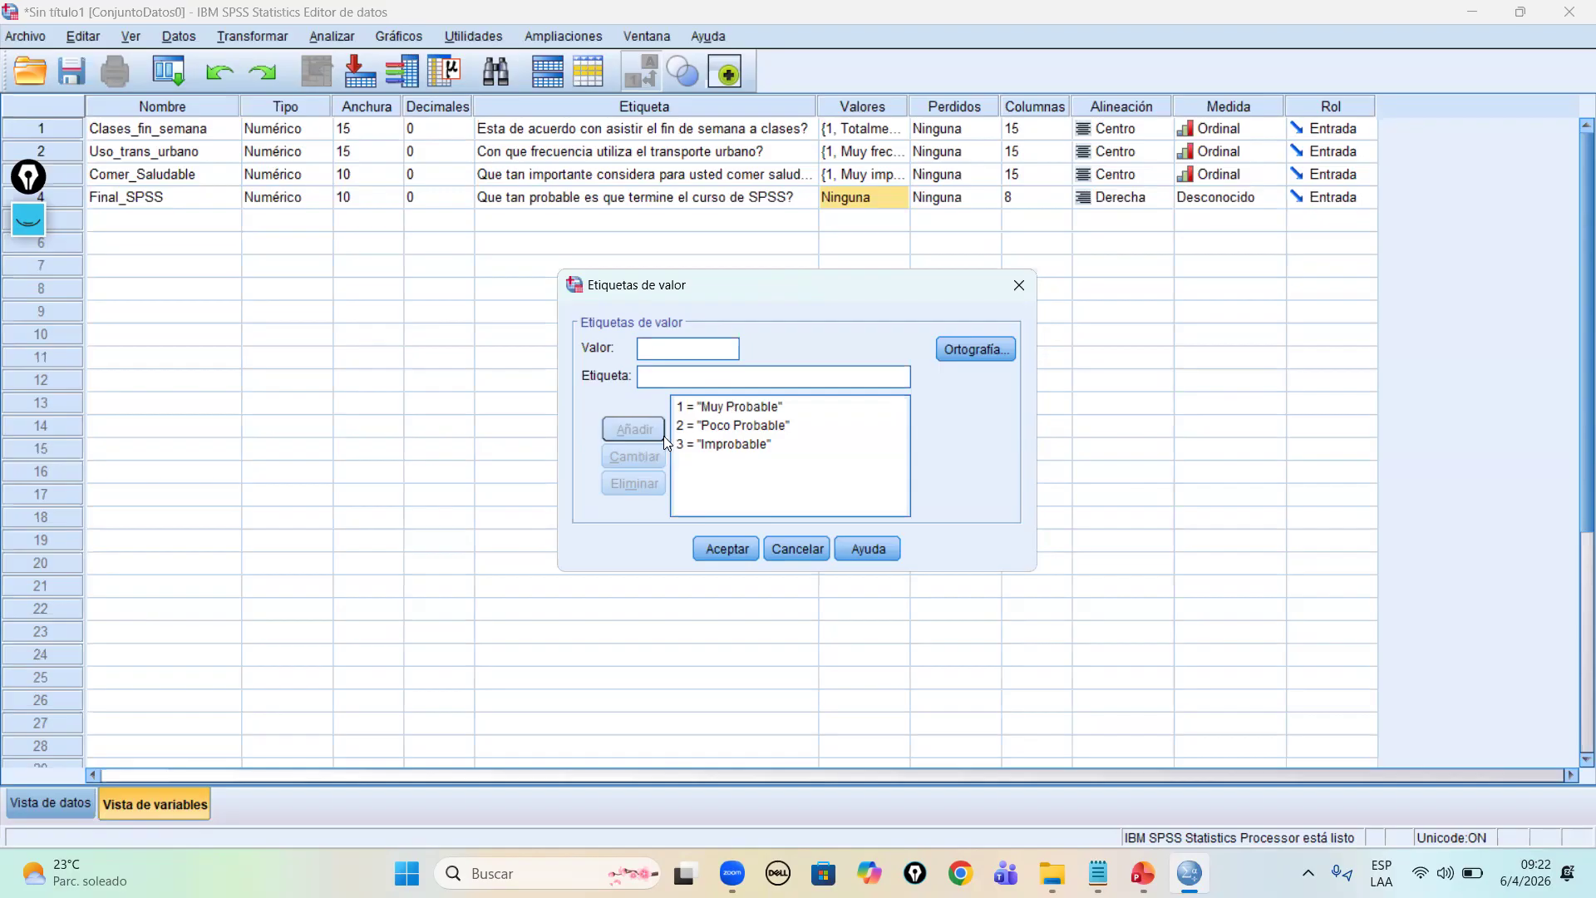
pyautogui.click(726, 548)
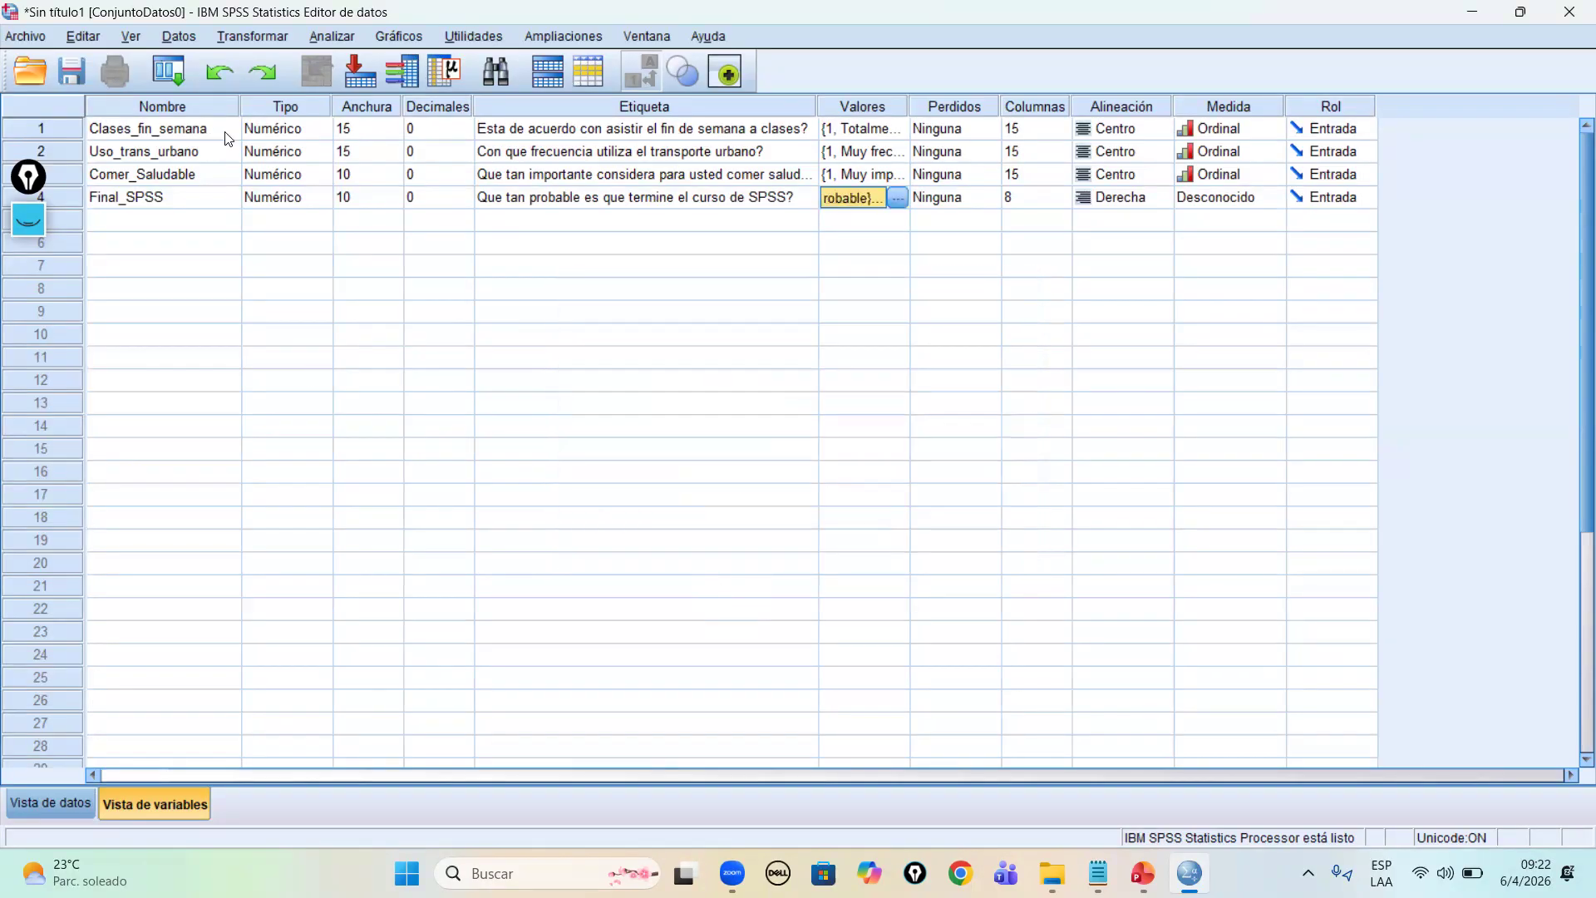
# Step: Set the measure of Final_SPSS to Ordinal and its alignment to Centro
pyautogui.click(1230, 197)
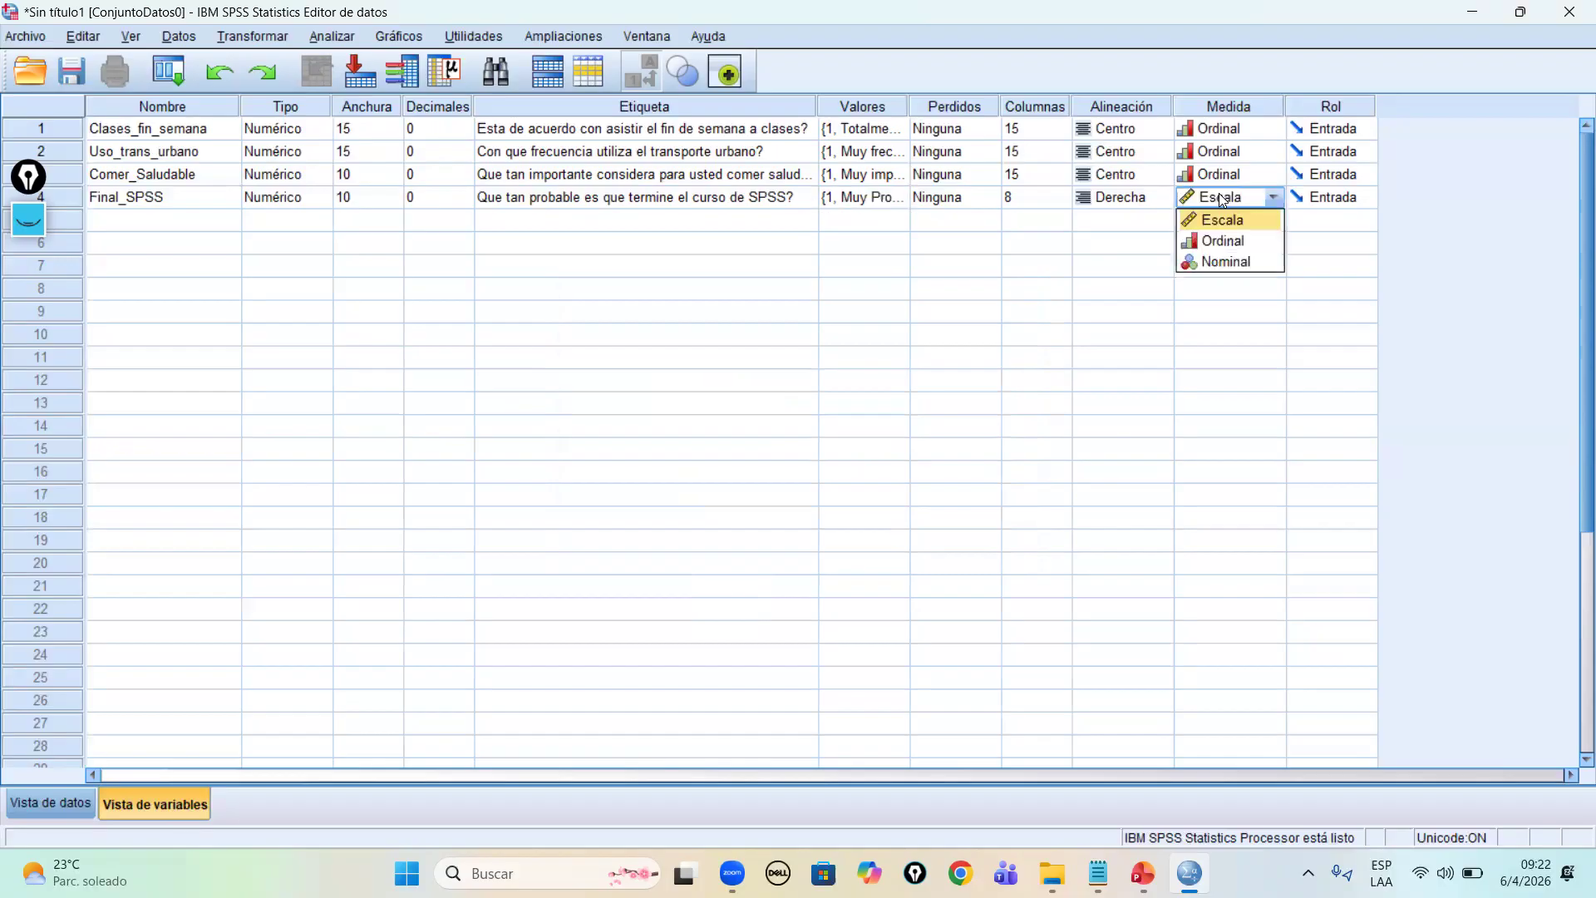
pyautogui.click(1222, 240)
pyautogui.click(1122, 197)
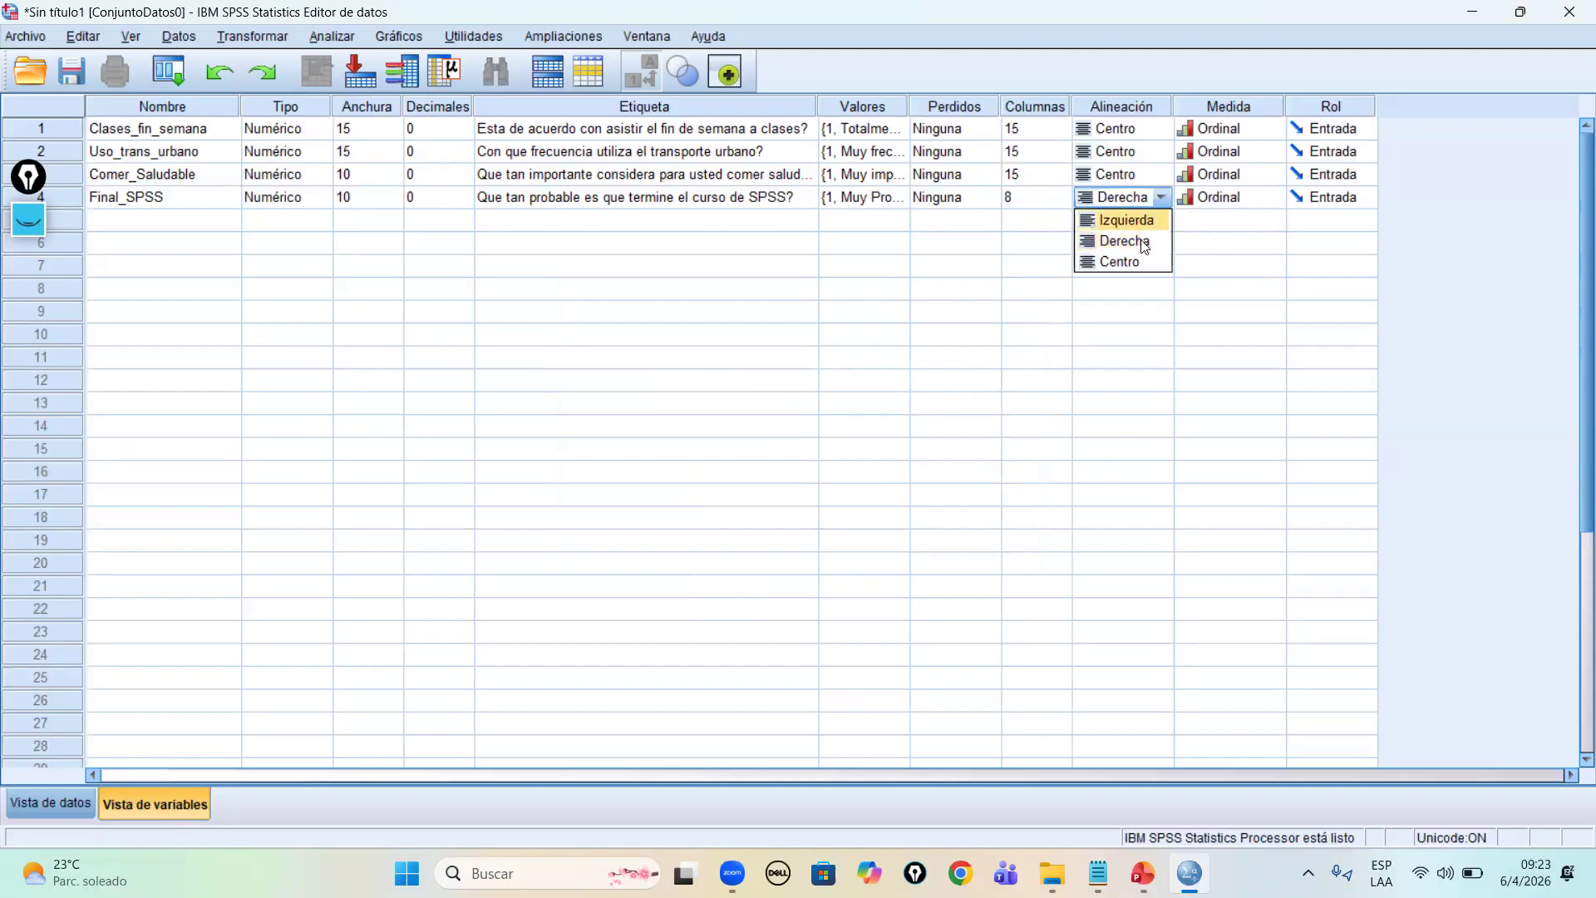
pyautogui.click(1120, 261)
# Step: Set the column width (Columnas) of Final_SPSS to 15
pyautogui.click(1054, 192)
pyautogui.click(1062, 193)
pyautogui.click(1062, 193)
pyautogui.click(1062, 193)
pyautogui.click(1061, 193)
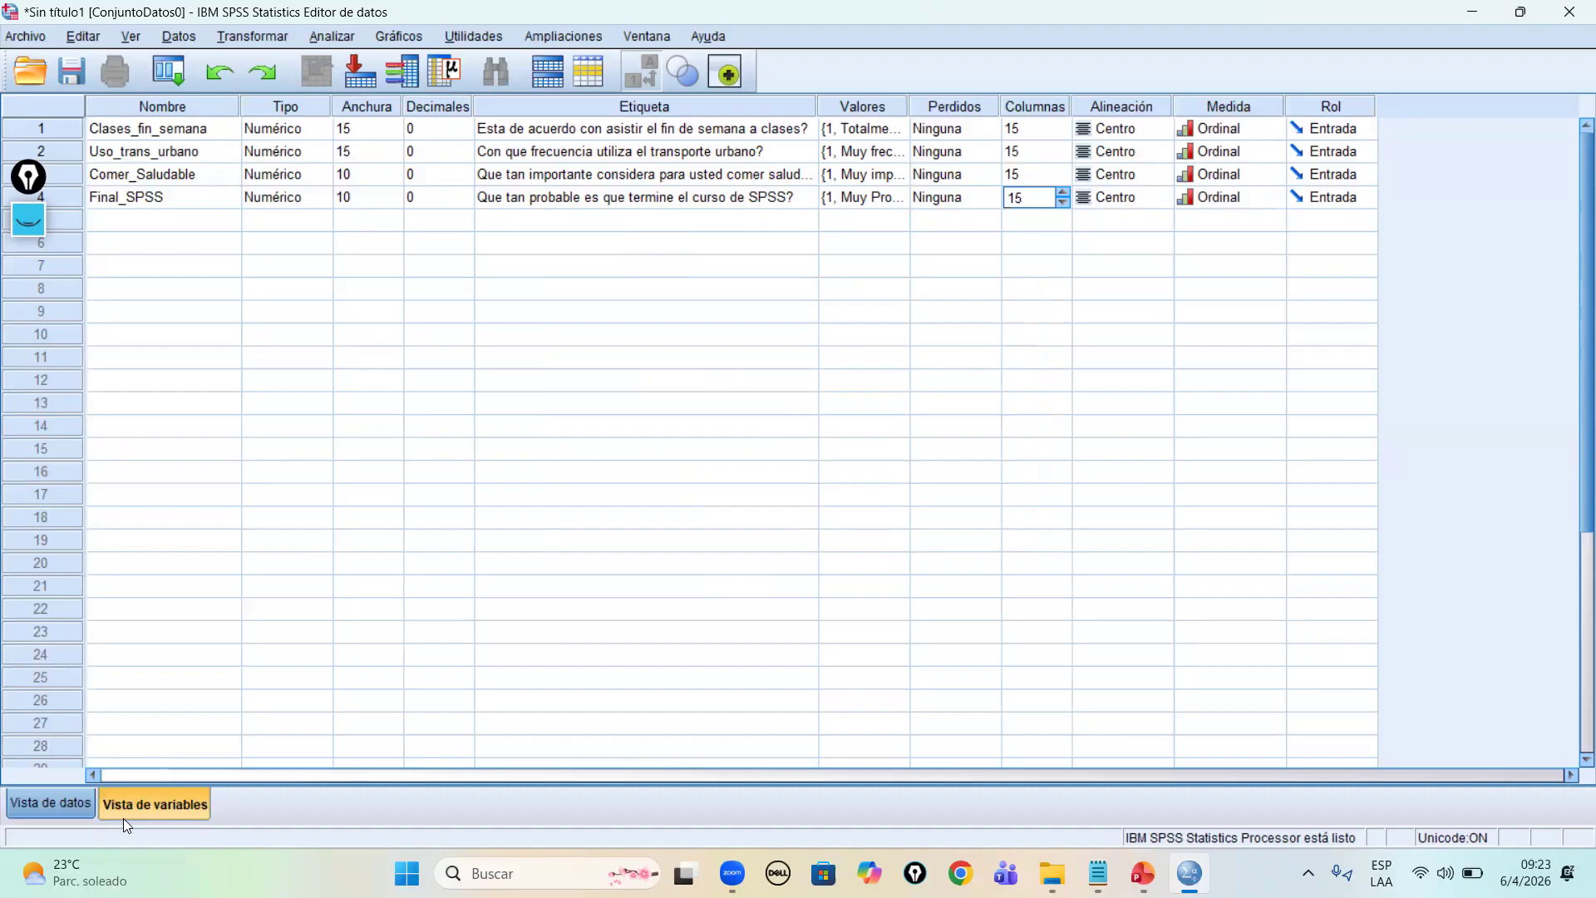
# Step: Switch to the data view and set Clases_fin_semana to "En desacuerdo" for case 1
pyautogui.hotkey('ctrl', 't')
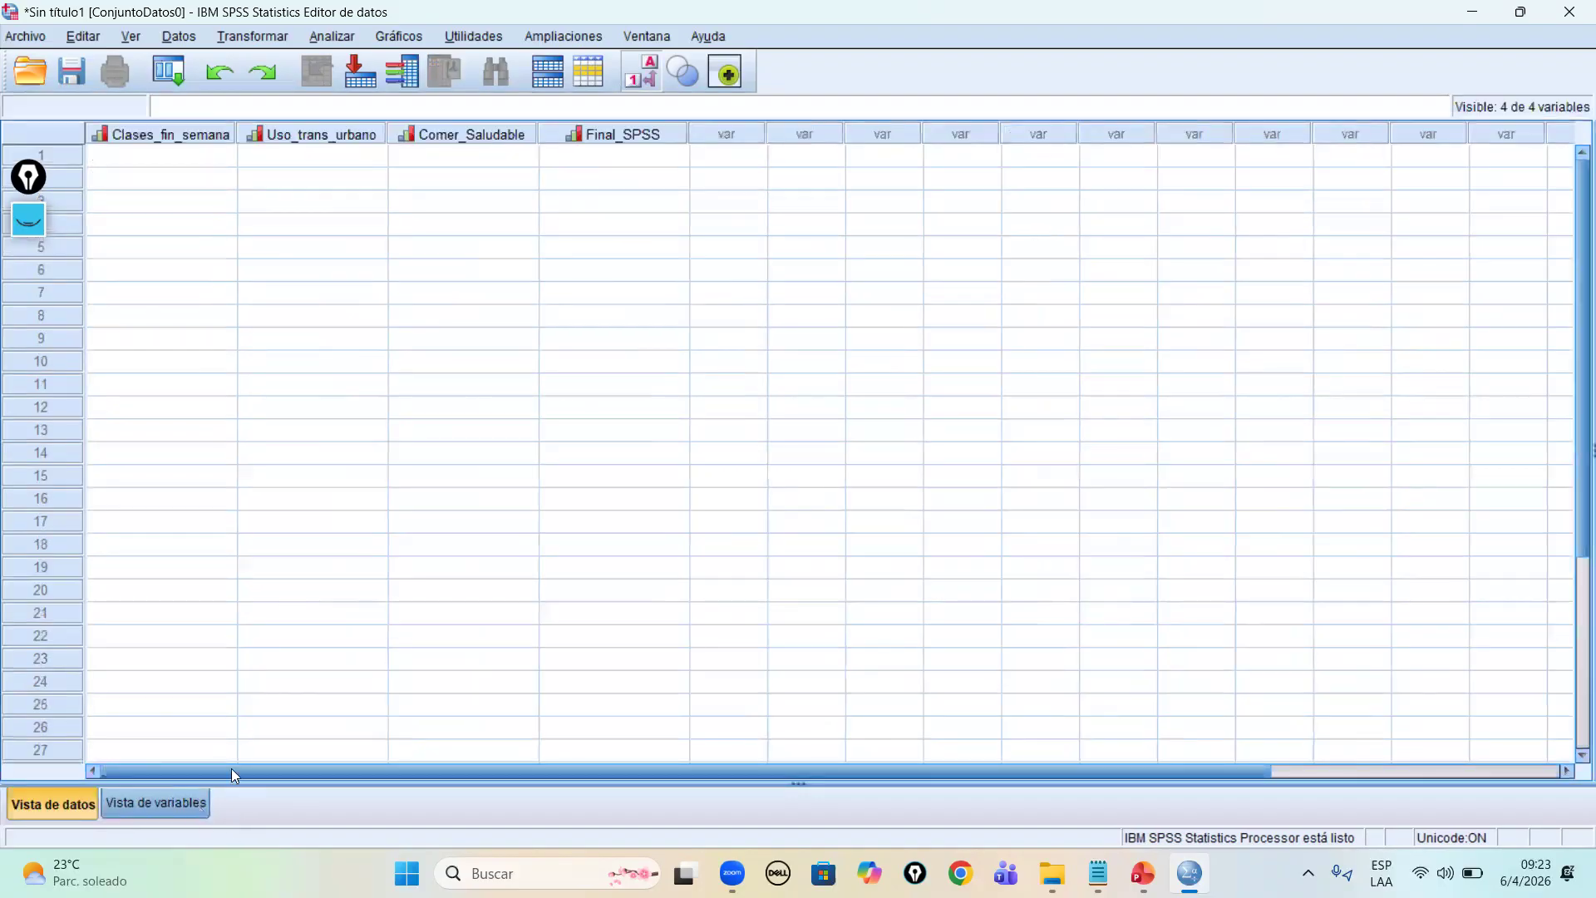
pyautogui.click(155, 137)
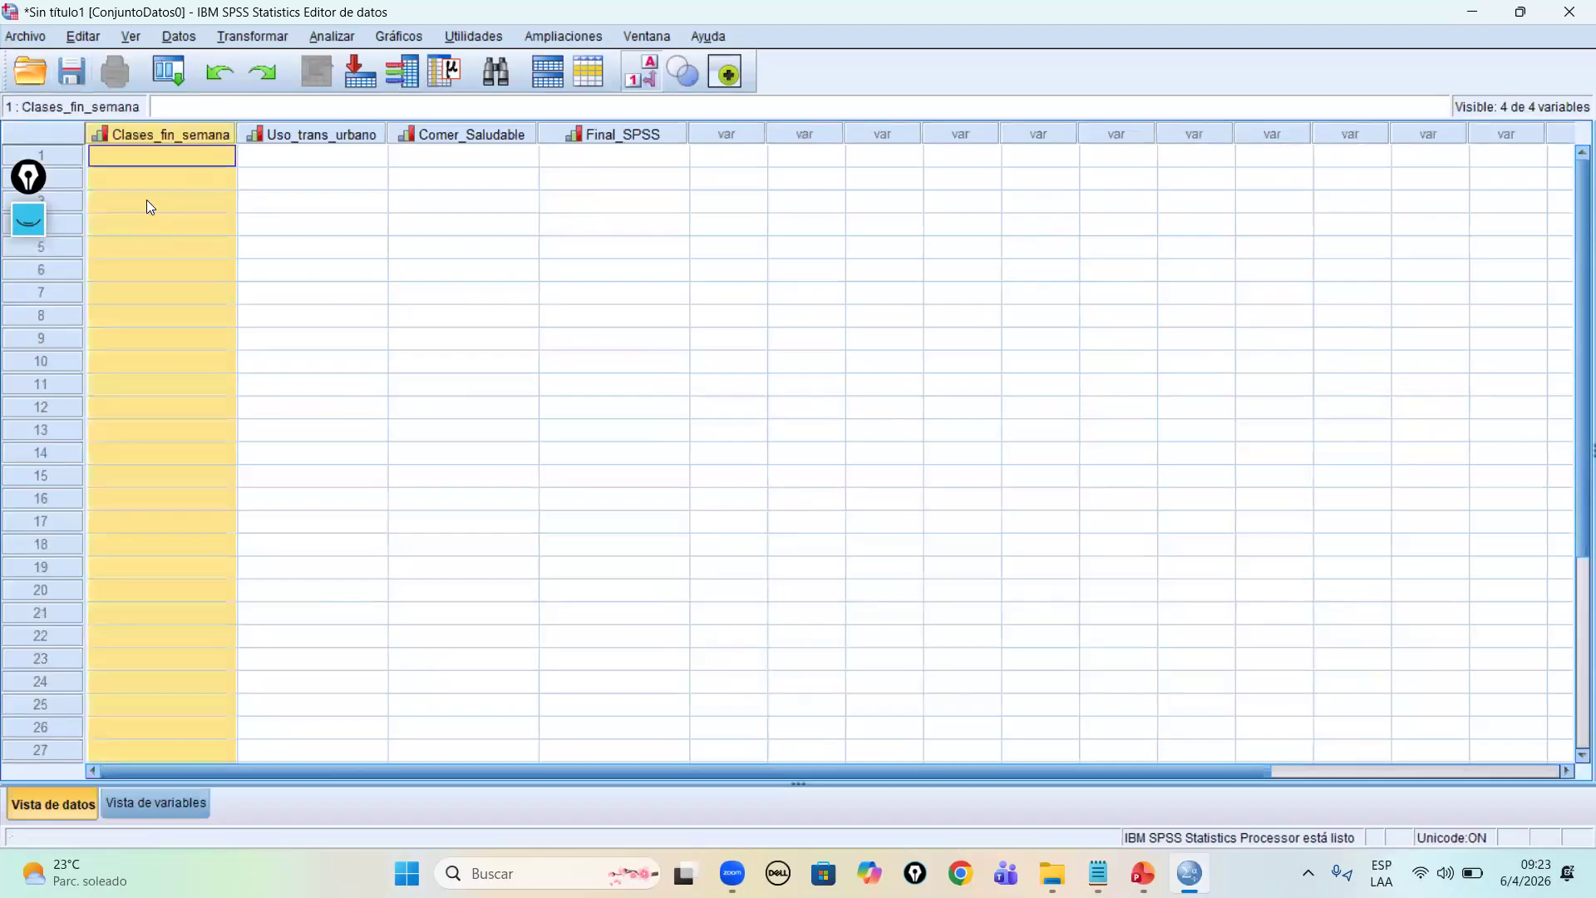
pyautogui.doubleClick(193, 158)
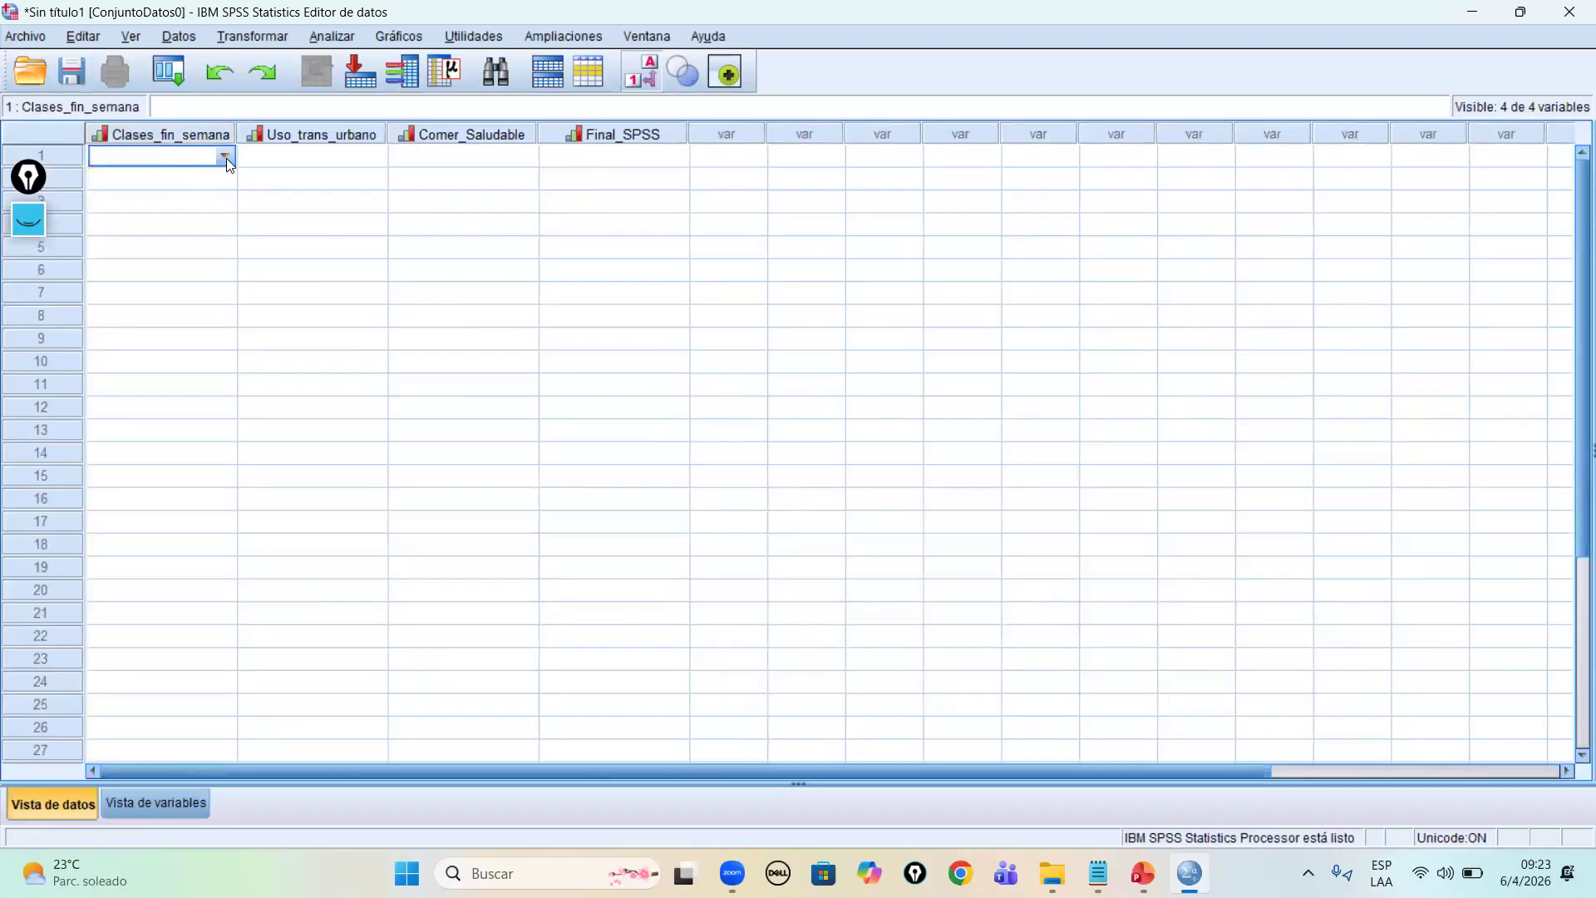
pyautogui.click(225, 157)
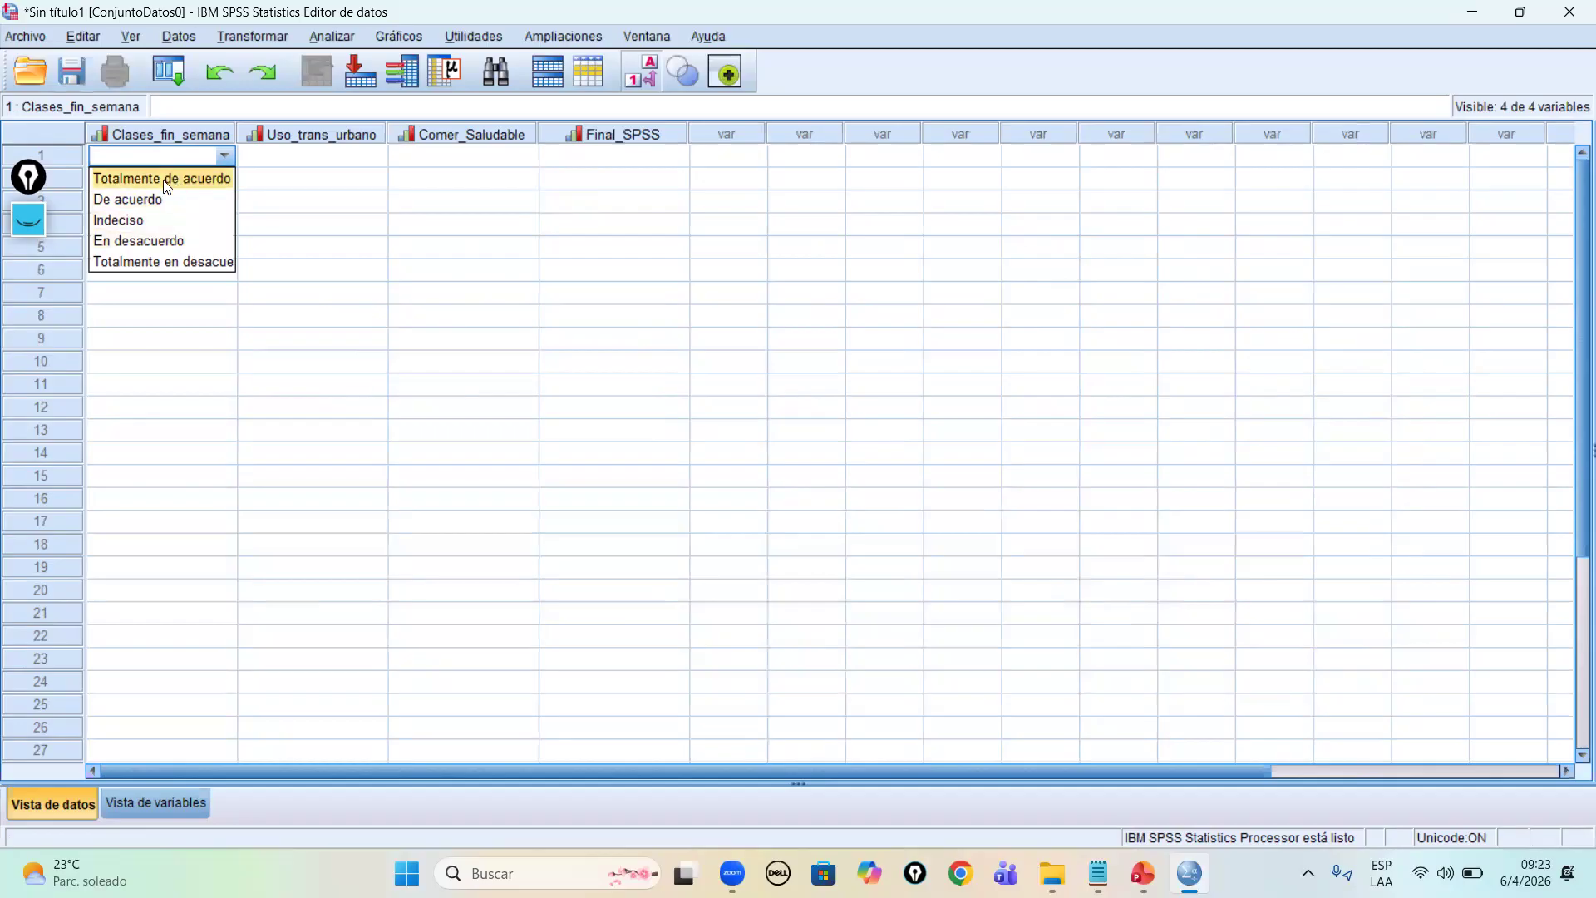
pyautogui.click(153, 242)
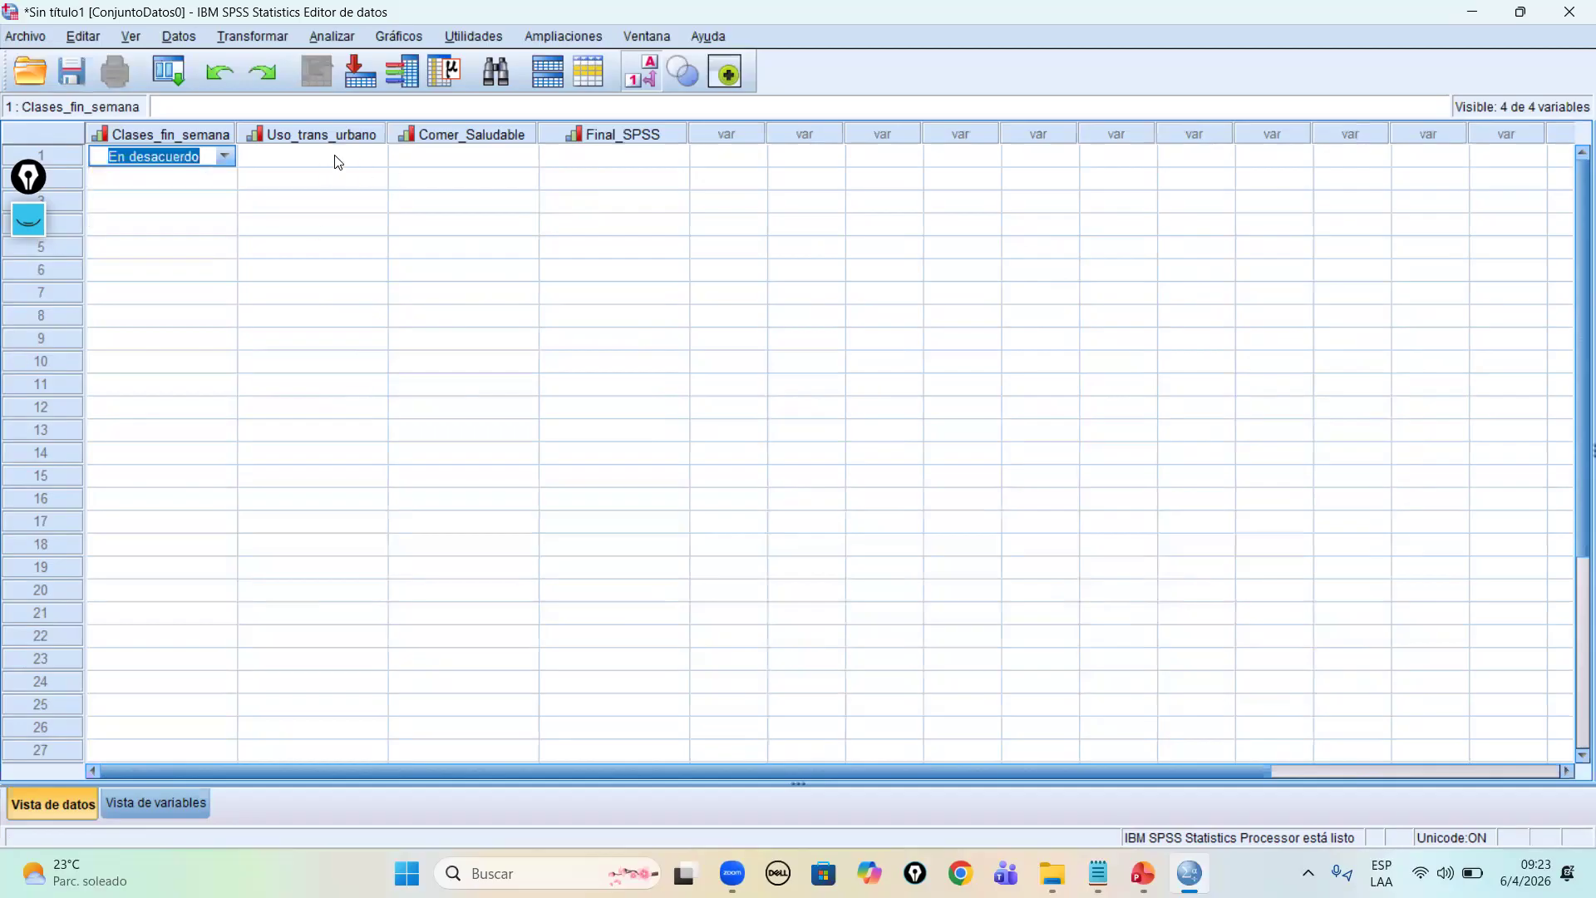
# Step: Set Uso_trans_urbano to "Raramente" for case 1
pyautogui.click(358, 154)
pyautogui.click(361, 153)
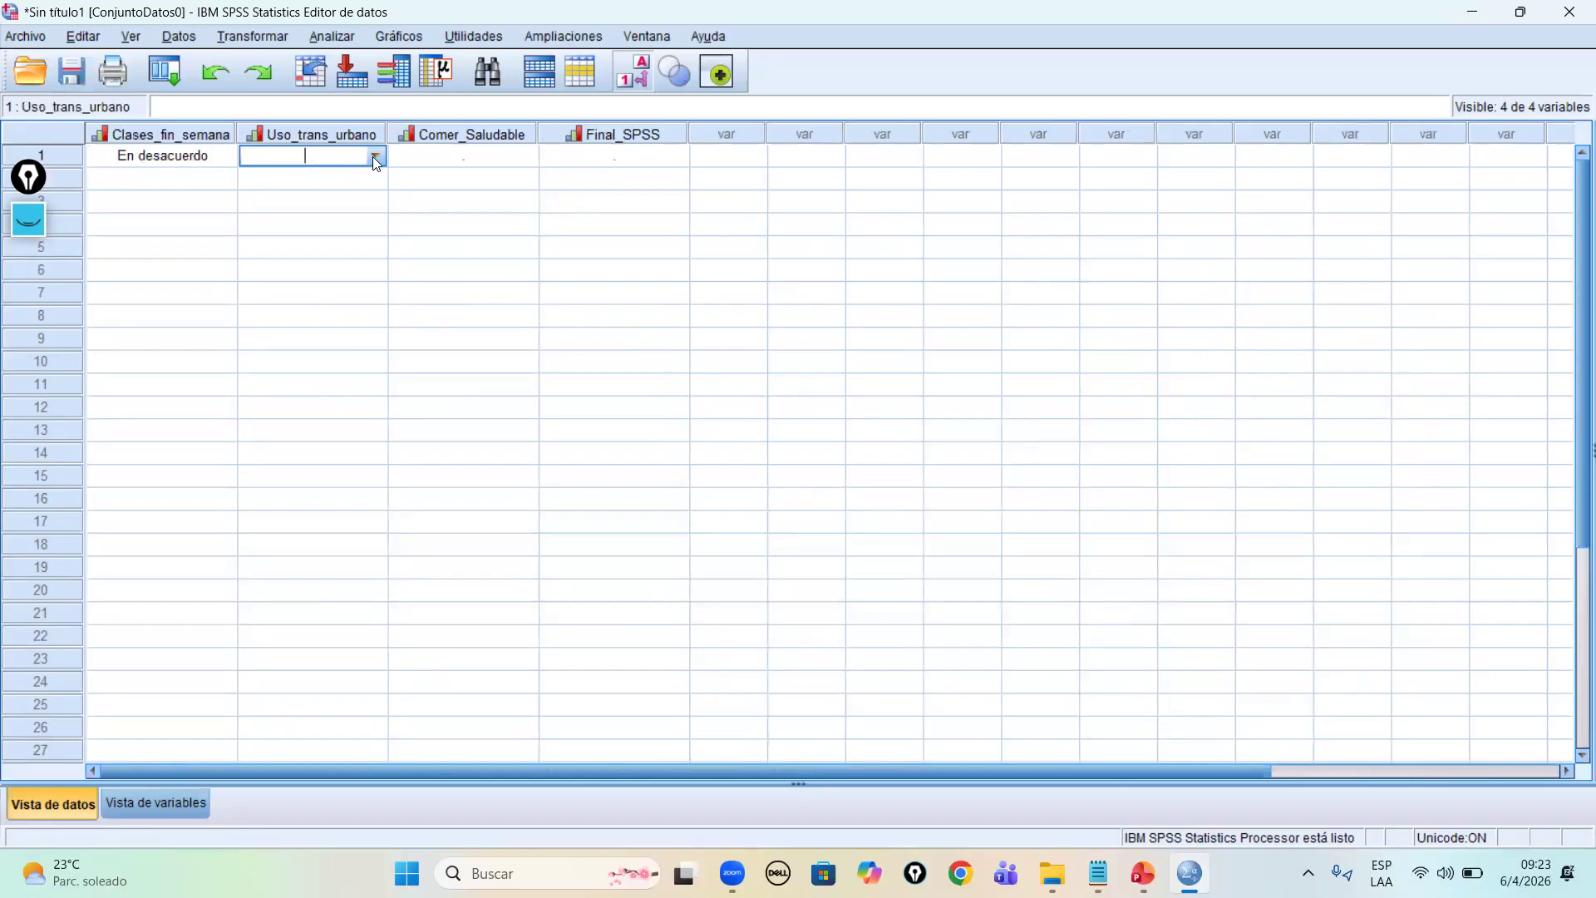
pyautogui.click(374, 156)
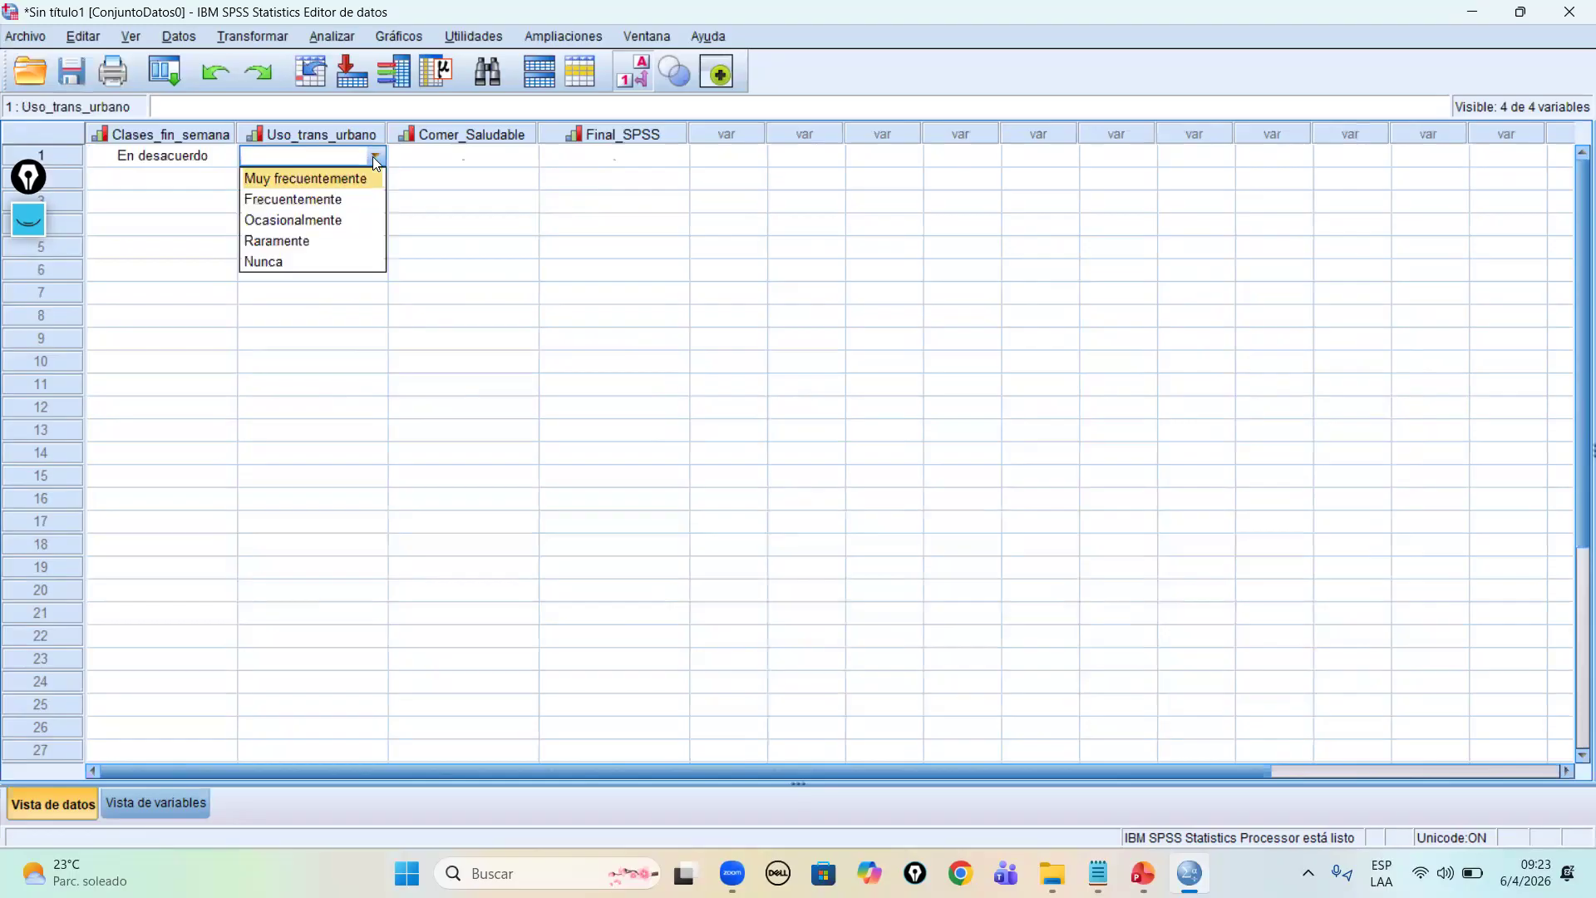
pyautogui.click(311, 243)
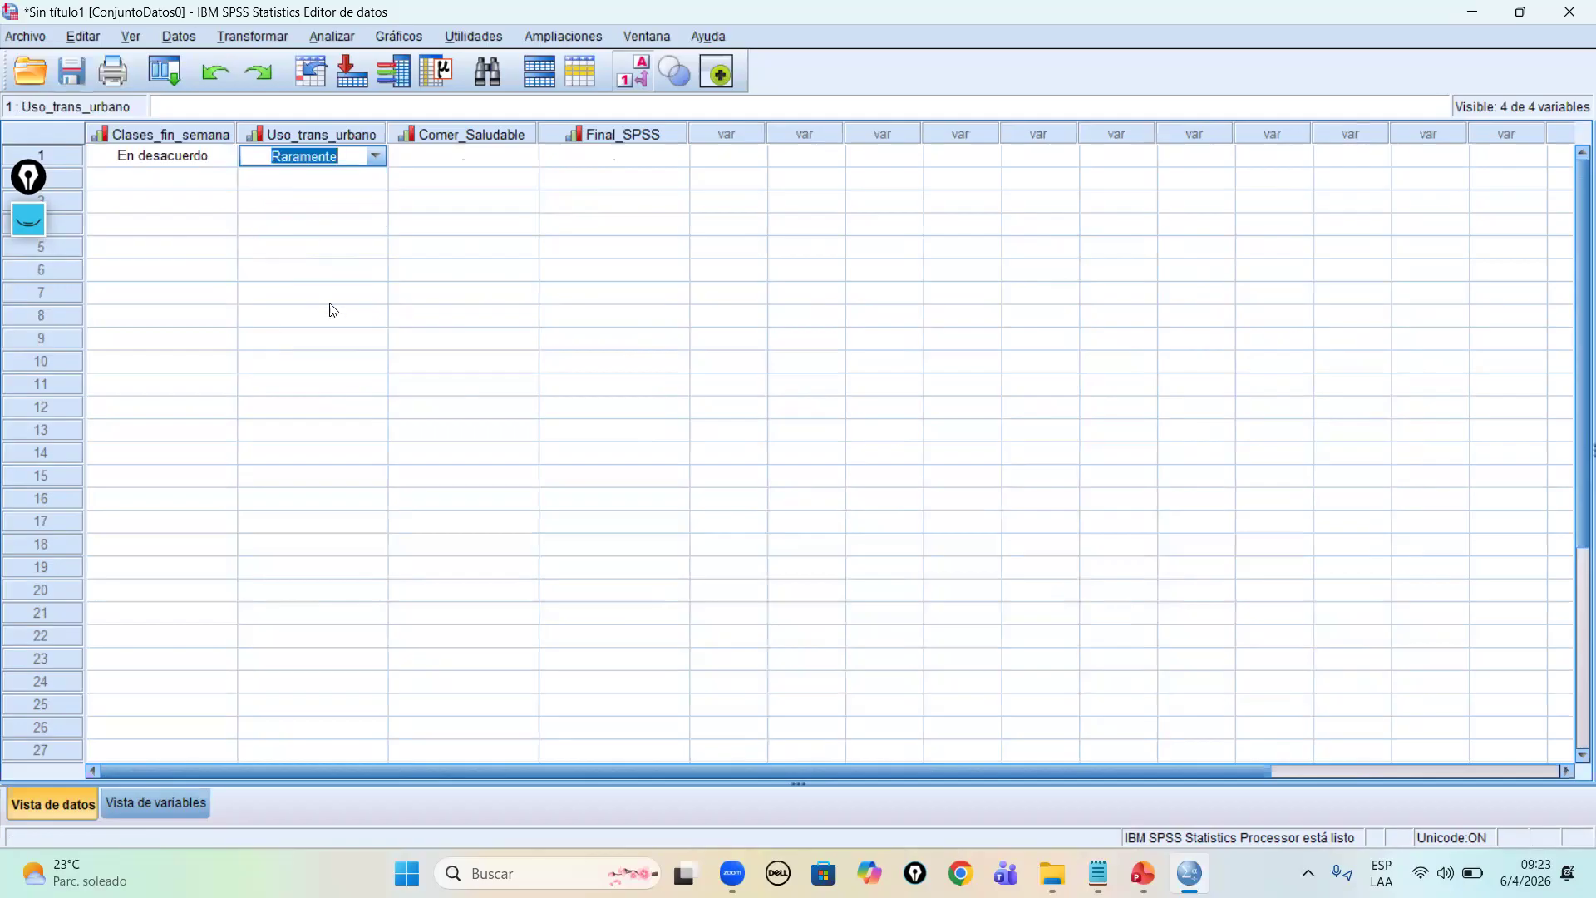
# Step: Set Comer_Saludable to "Muy importante" for case 1
pyautogui.click(522, 162)
pyautogui.click(522, 158)
pyautogui.click(523, 157)
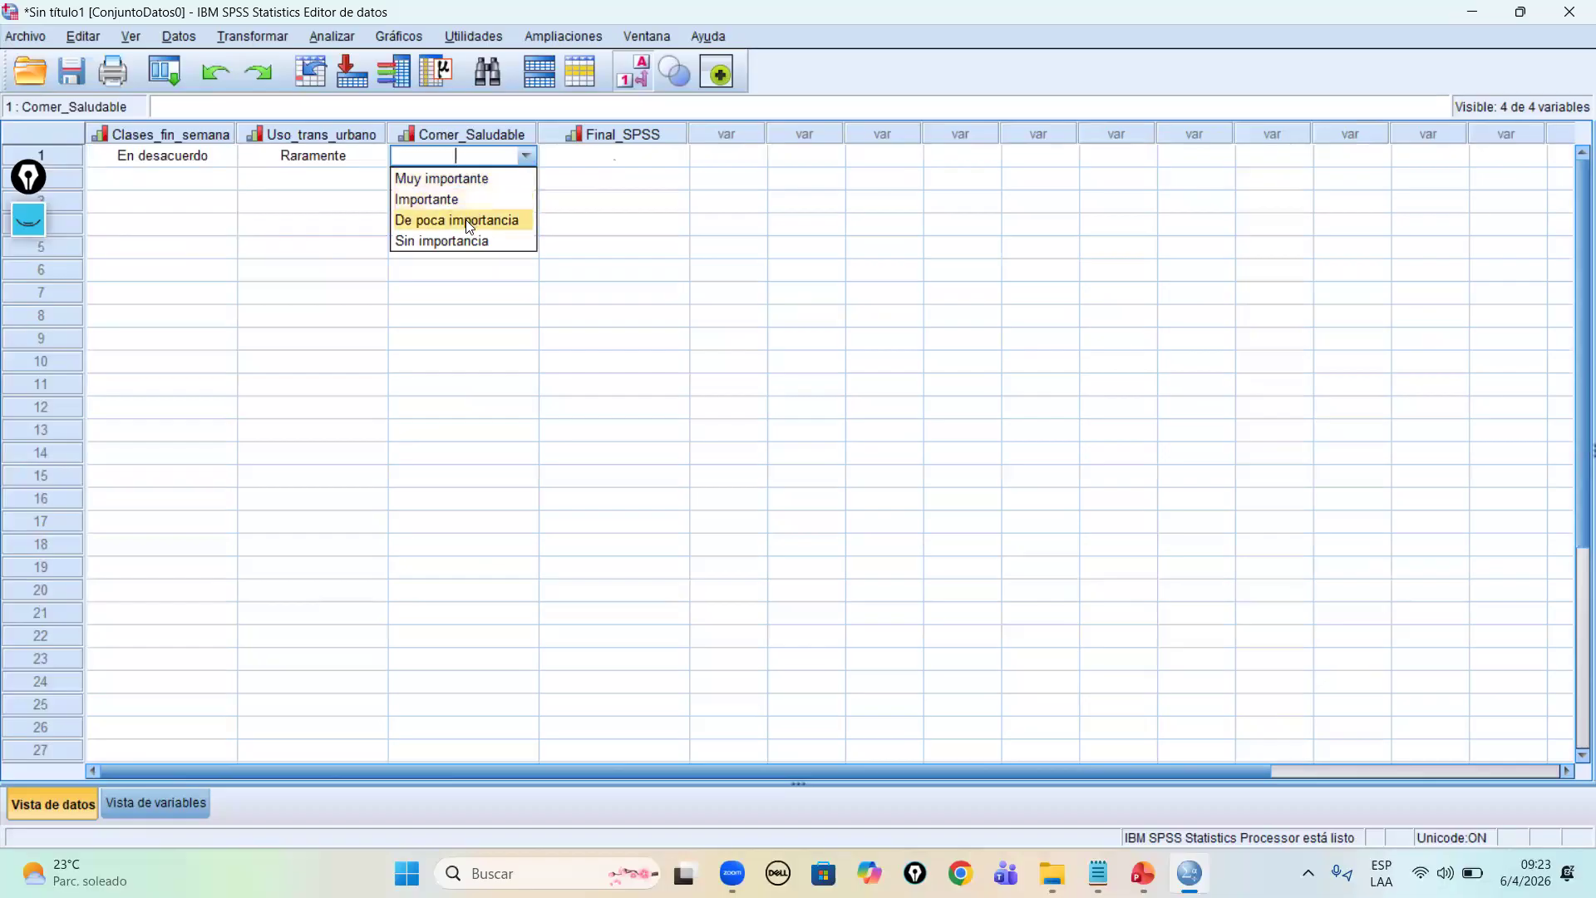
pyautogui.click(466, 179)
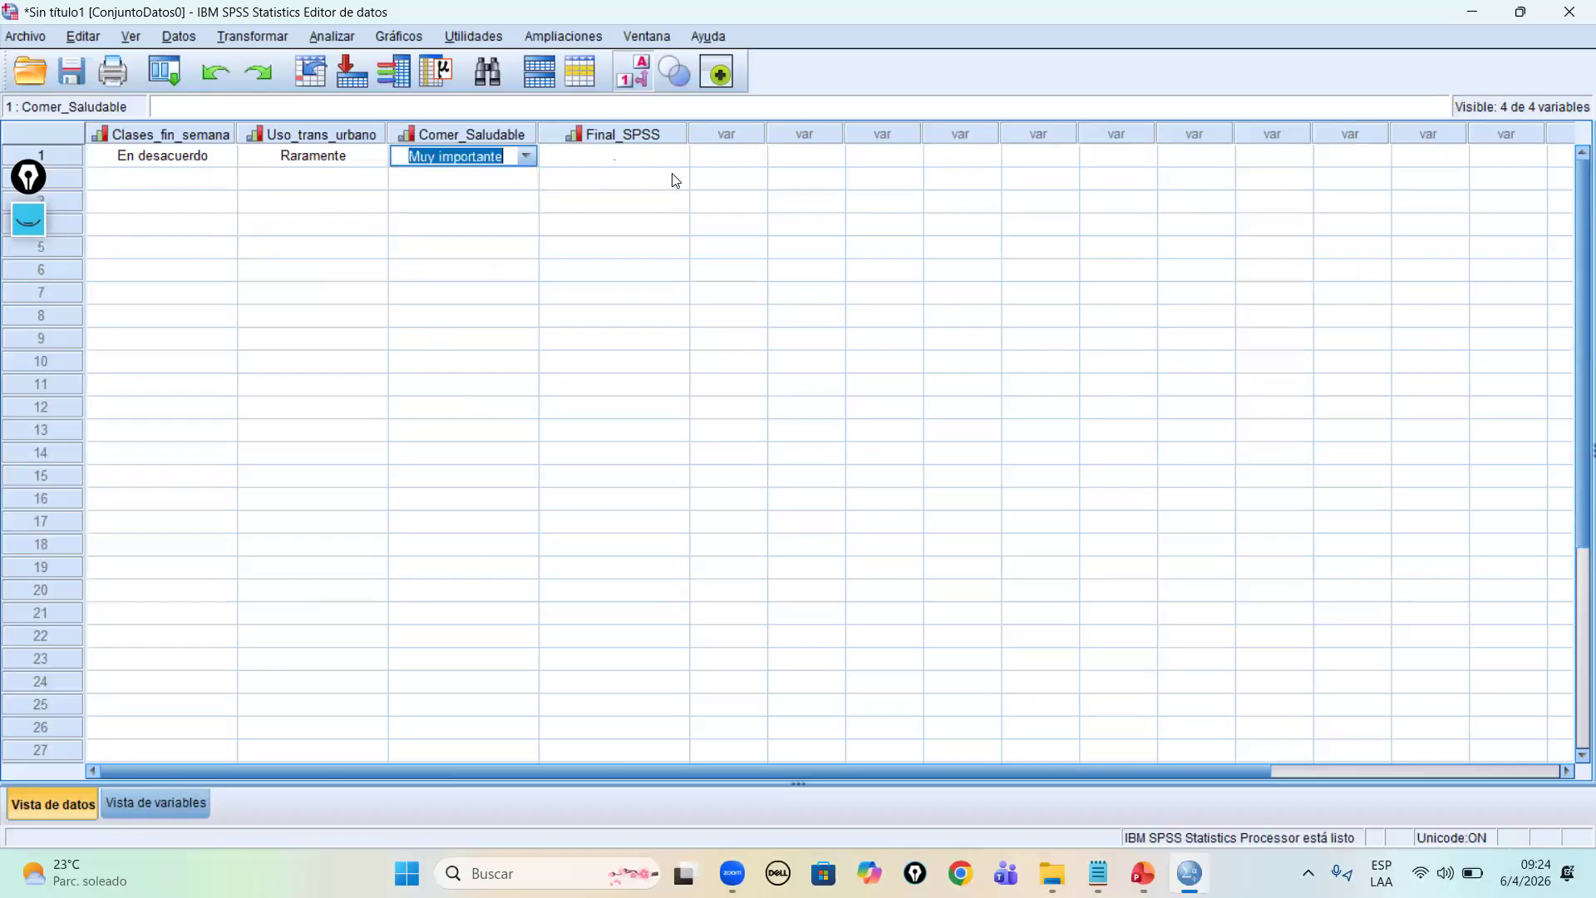
# Step: Set Final_SPSS to "Muy Probable" for case 1
pyautogui.click(661, 159)
pyautogui.click(677, 162)
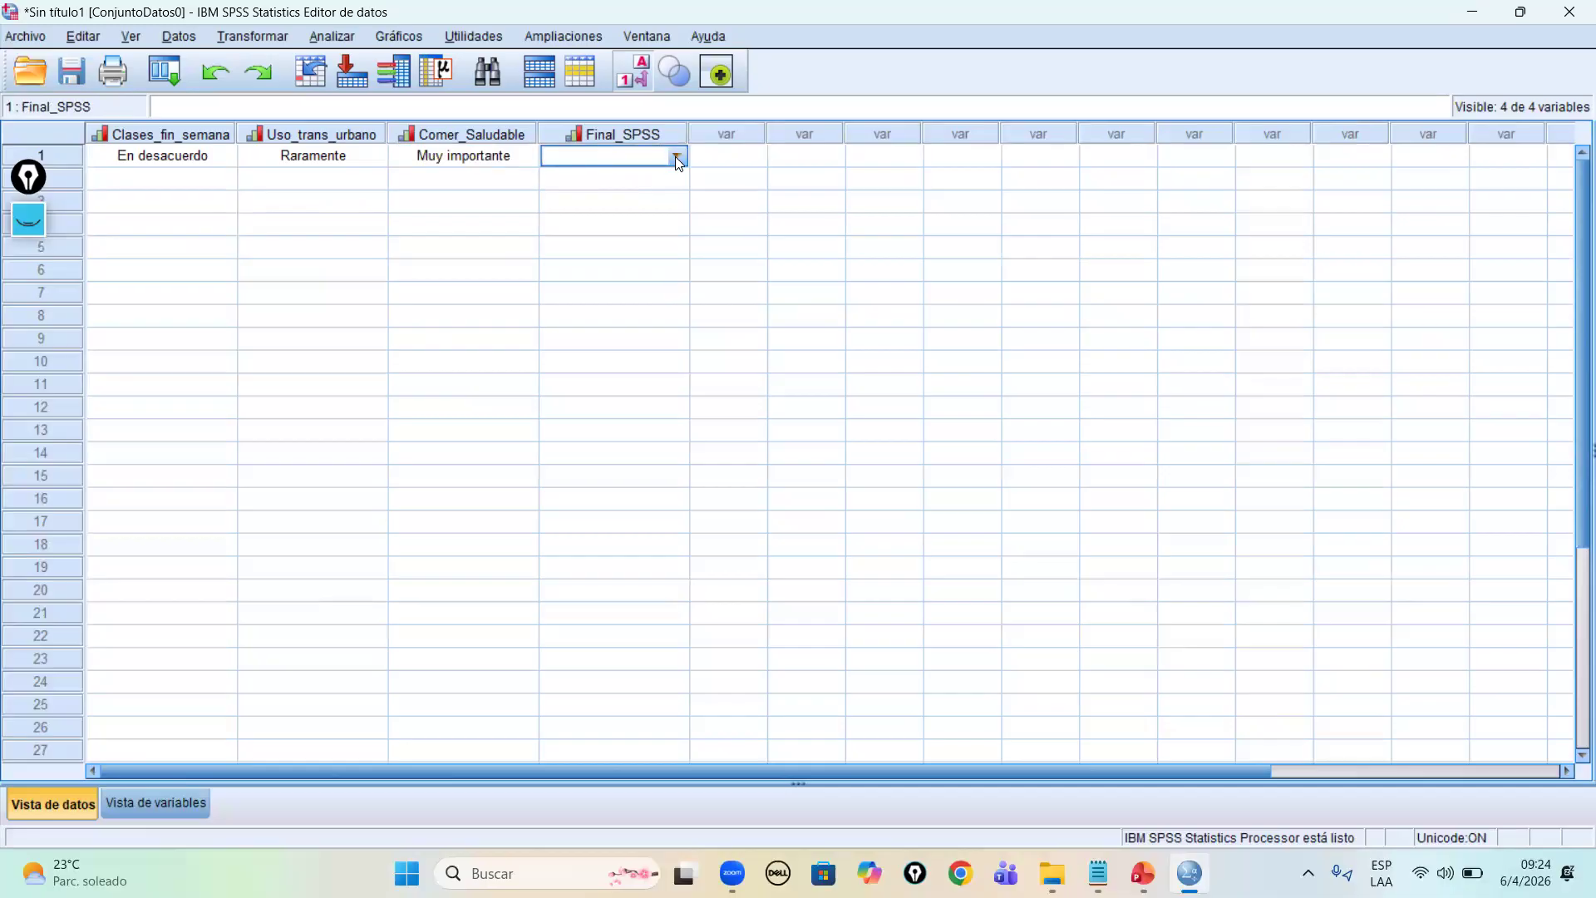
pyautogui.click(677, 160)
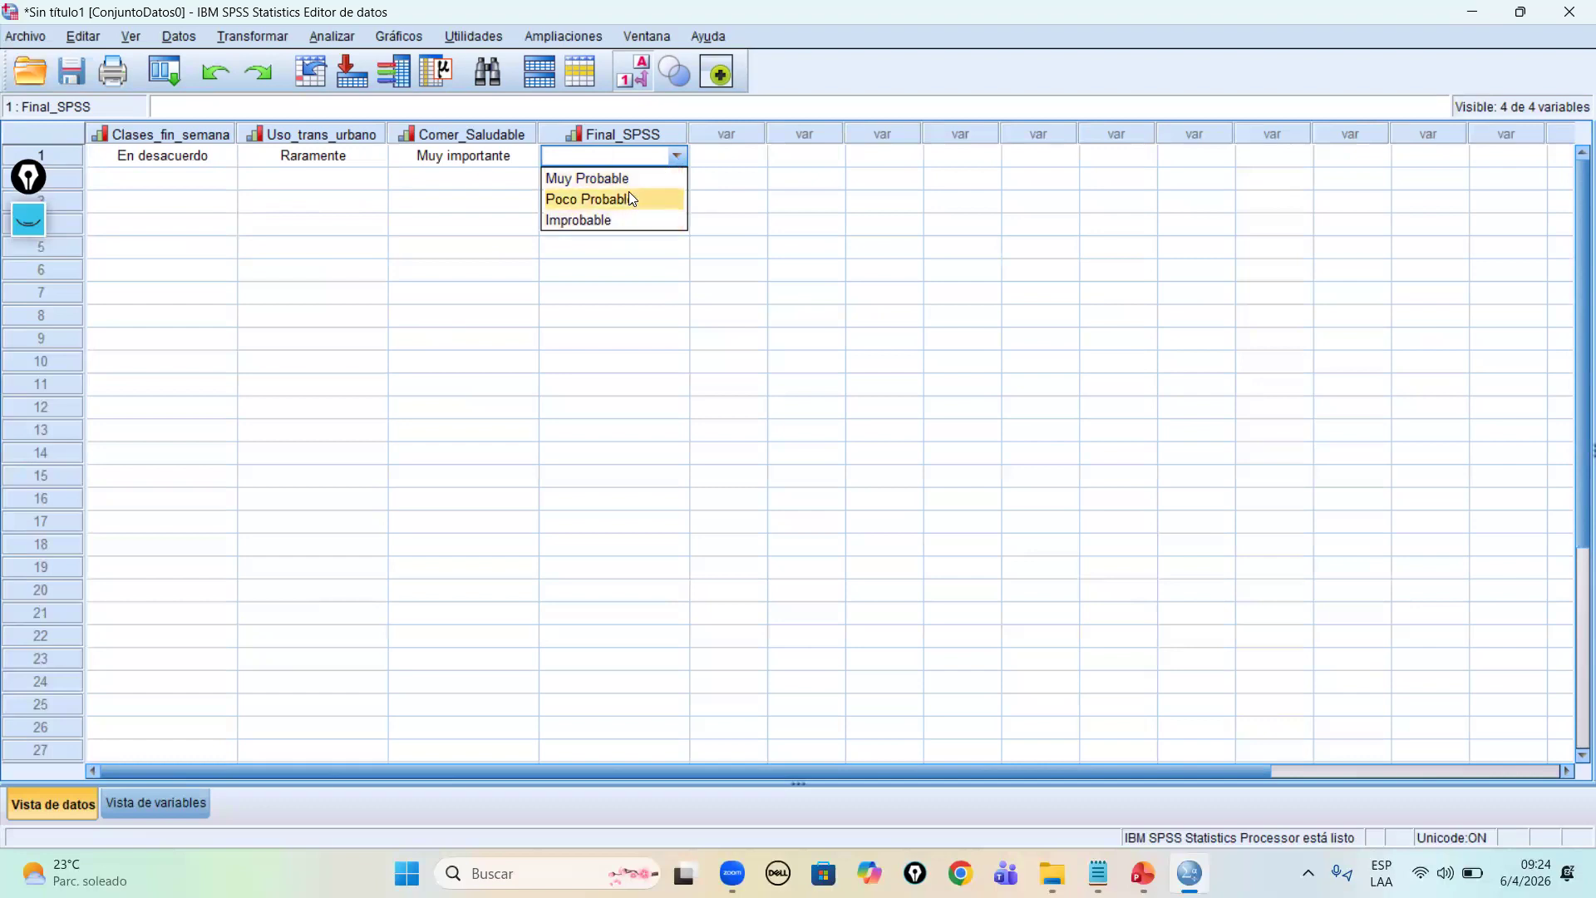
pyautogui.click(591, 185)
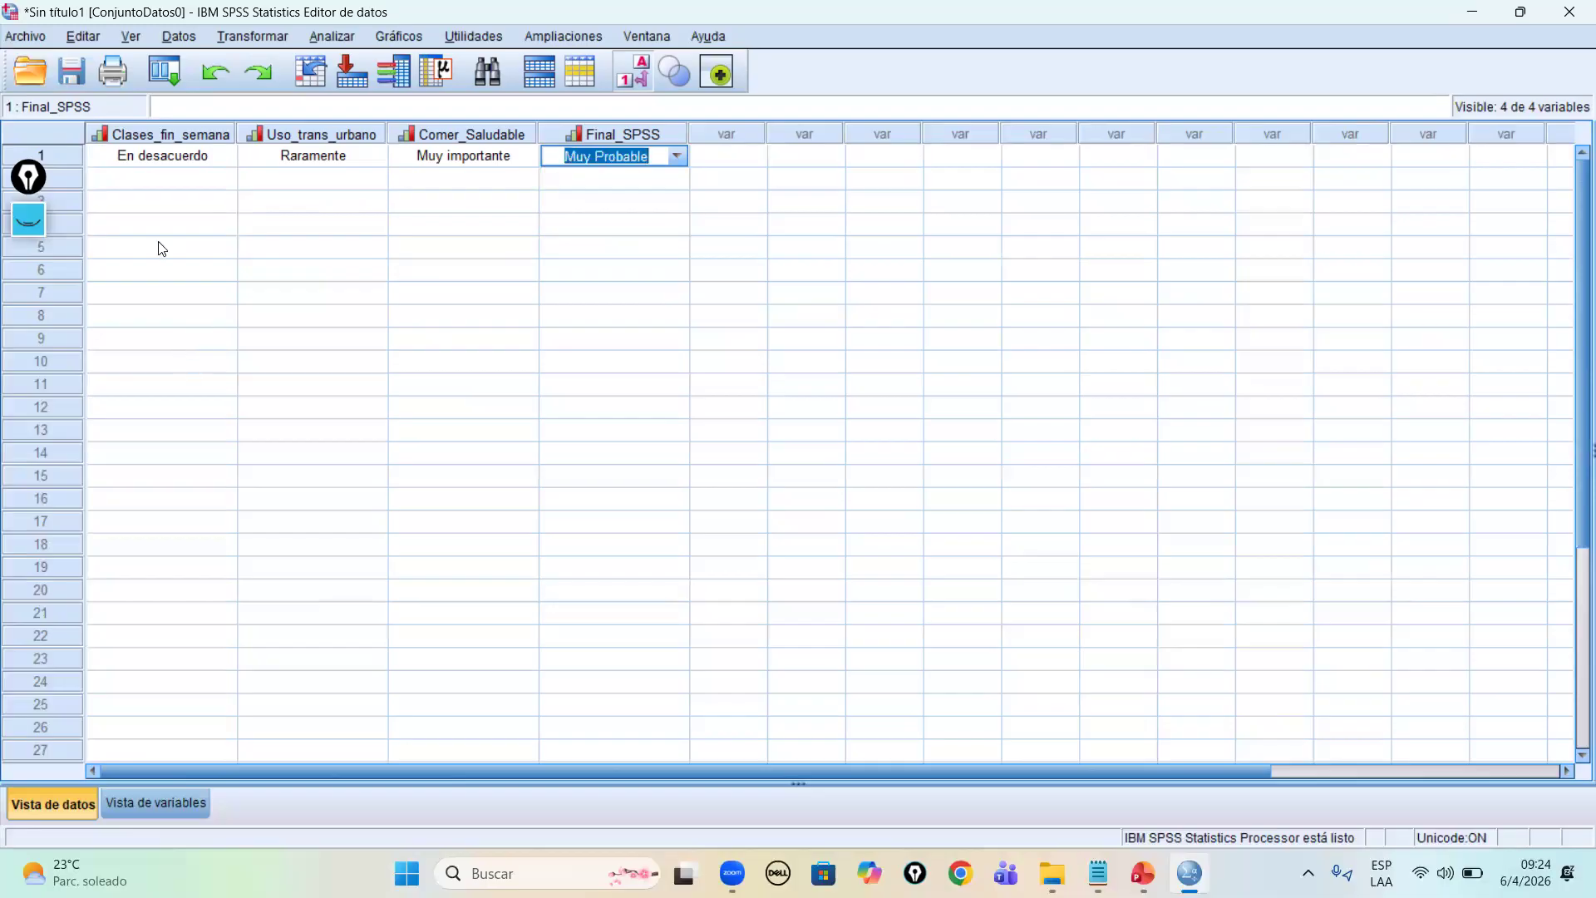
pyautogui.moveTo(56, 163); pyautogui.dragTo(45, 355)
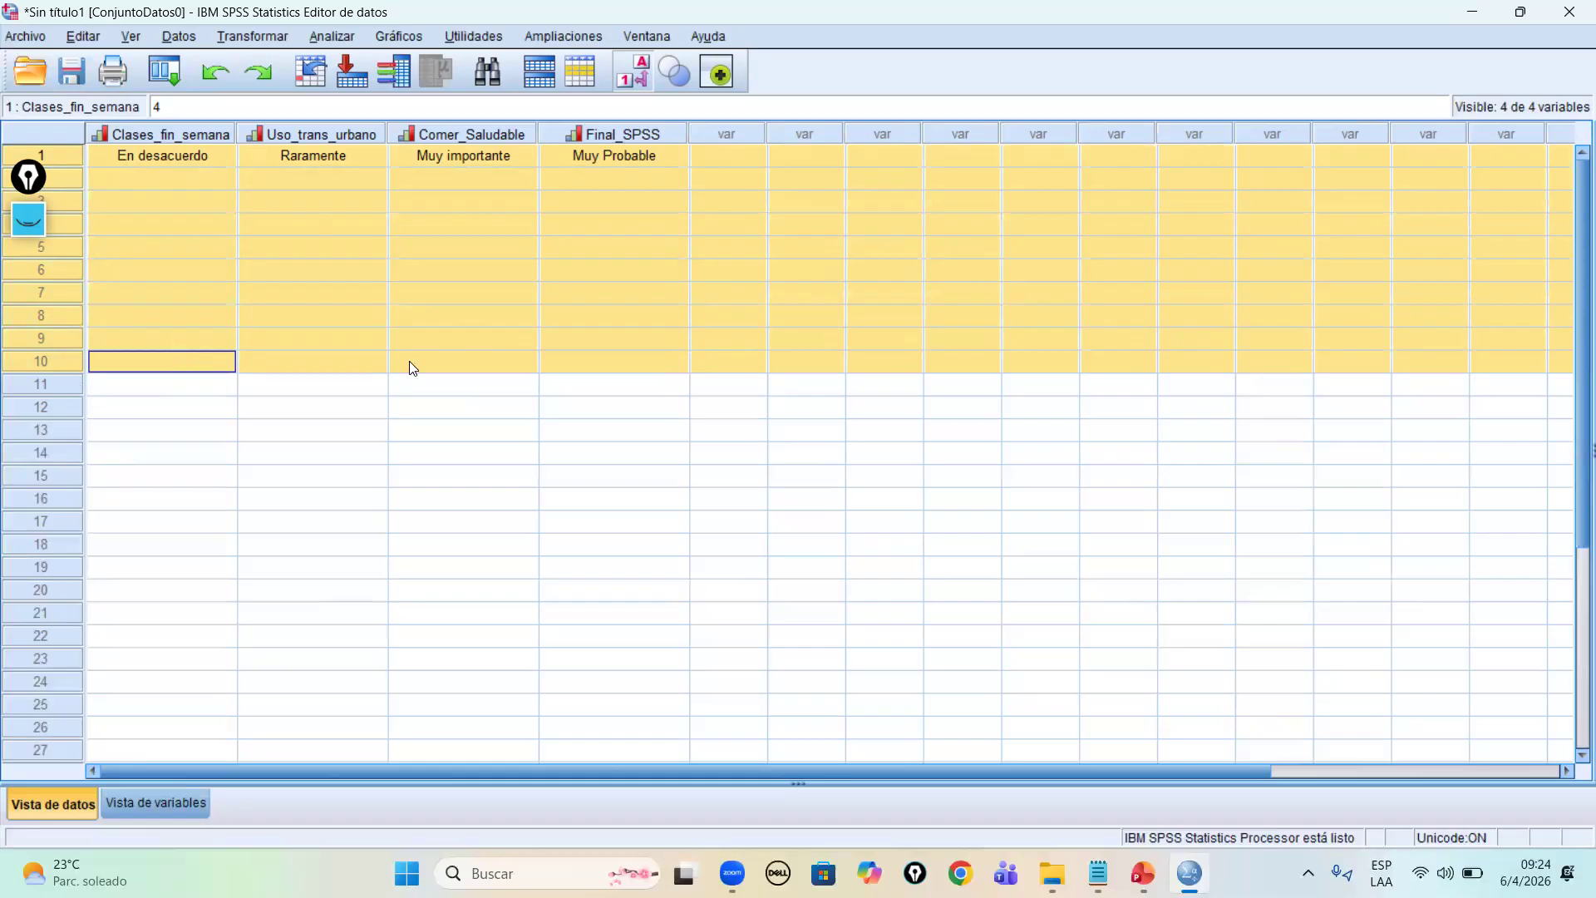
pyautogui.click(591, 359)
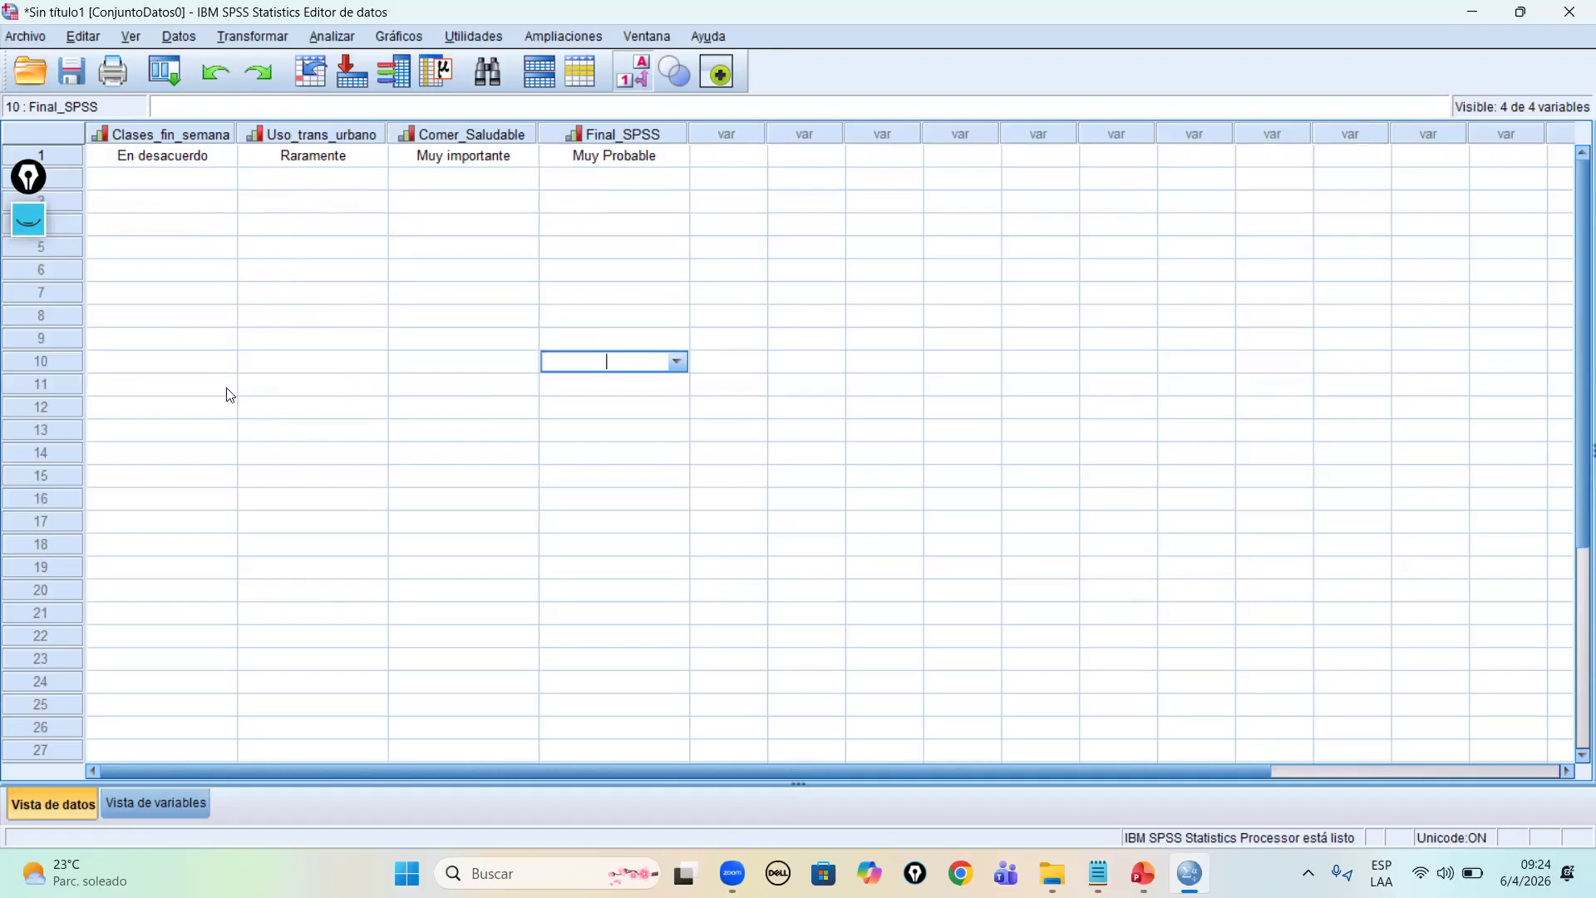
pyautogui.click(383, 187)
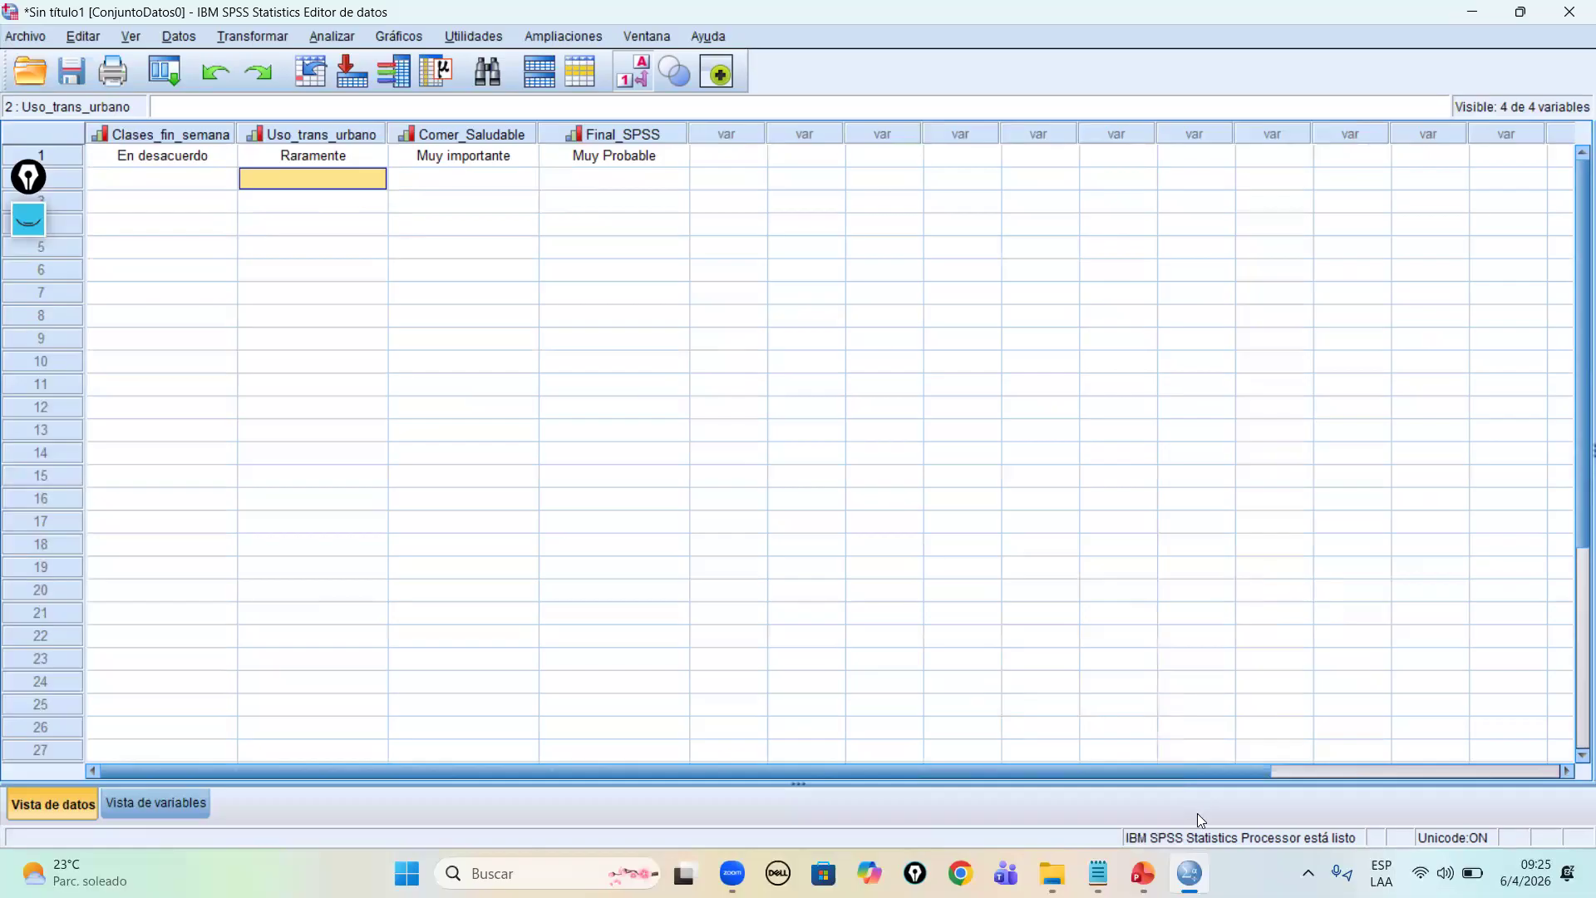
# Step: Switch to File Explorer and open the dataset "1. Ejercicio SPSS BASE DE DATOS youtube" from the CURSO SPSS folder
pyautogui.click(1056, 869)
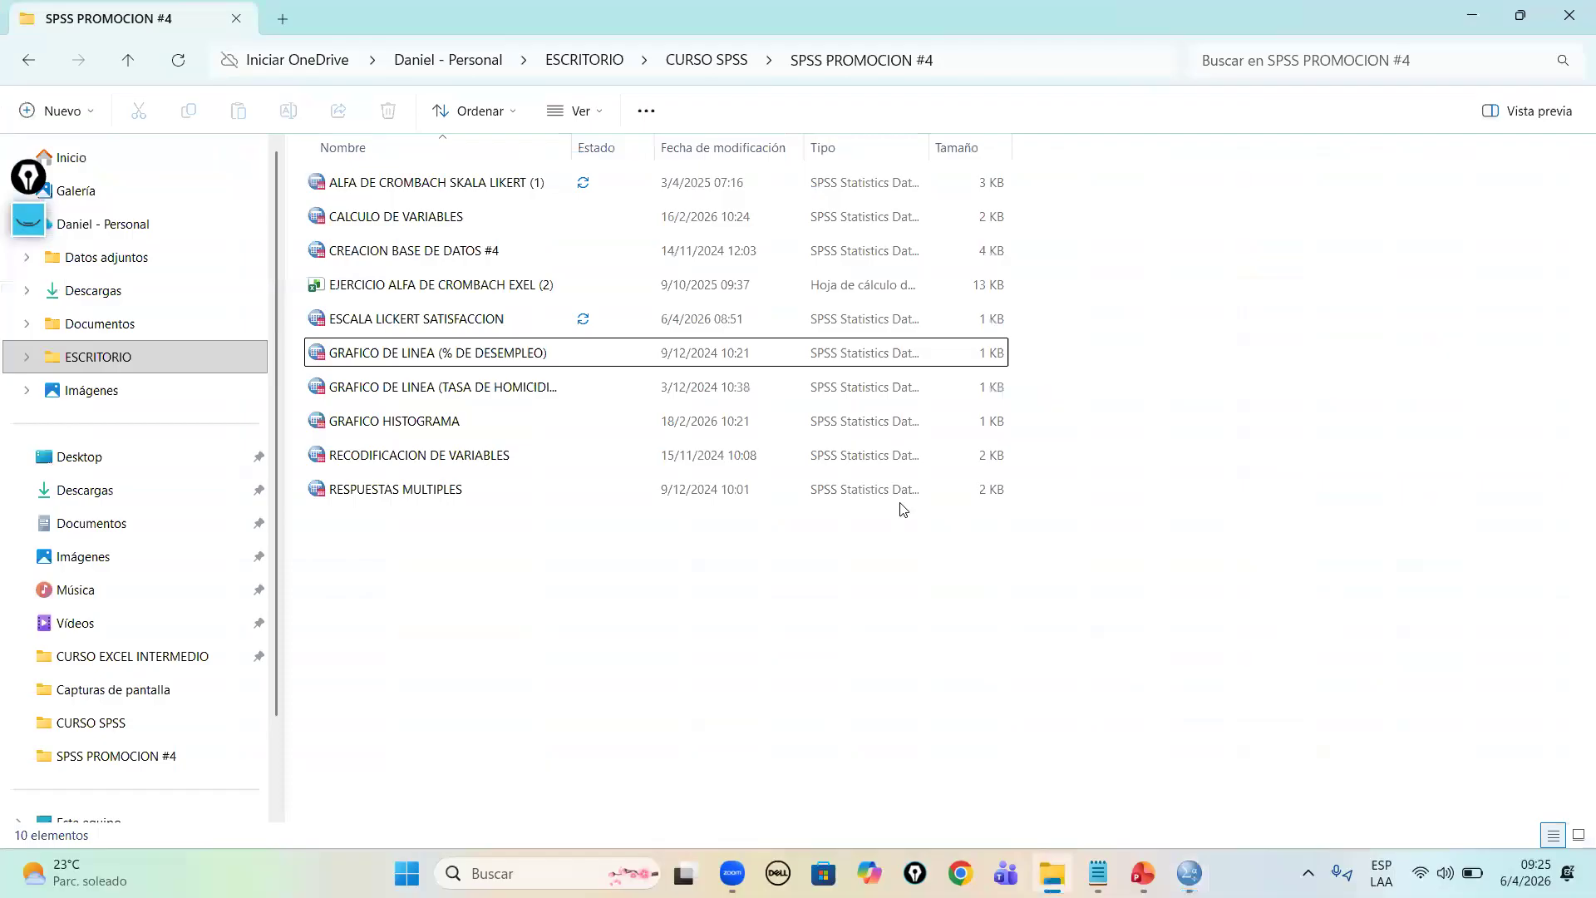
pyautogui.click(27, 64)
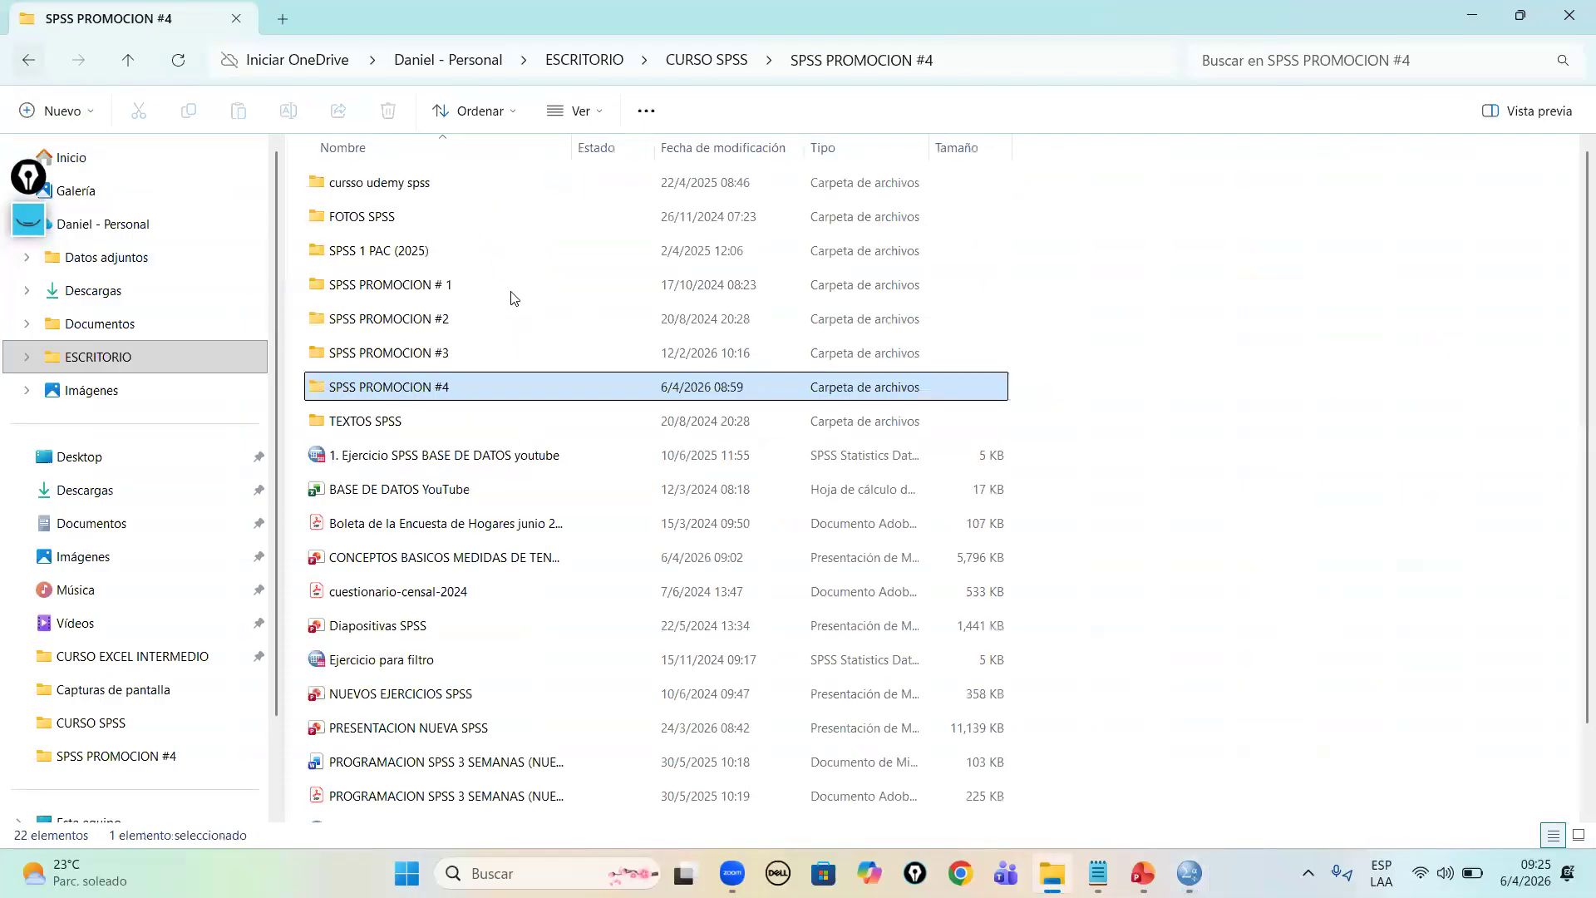
pyautogui.doubleClick(488, 458)
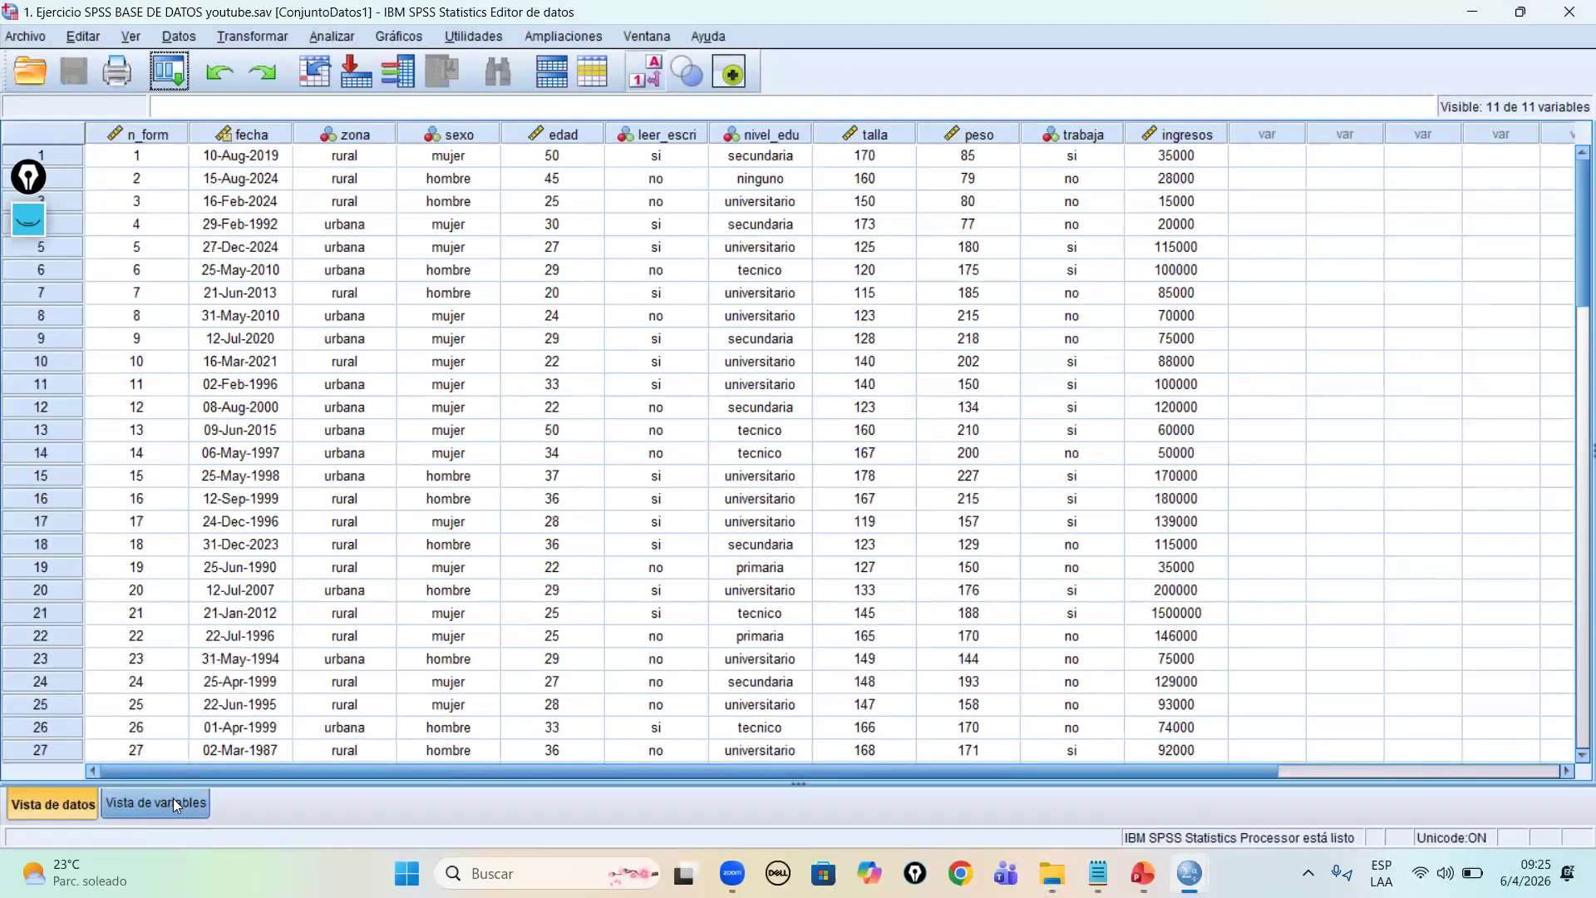
# Step: Review the variable definitions and the recorded cases of the example dataset
pyautogui.click(173, 801)
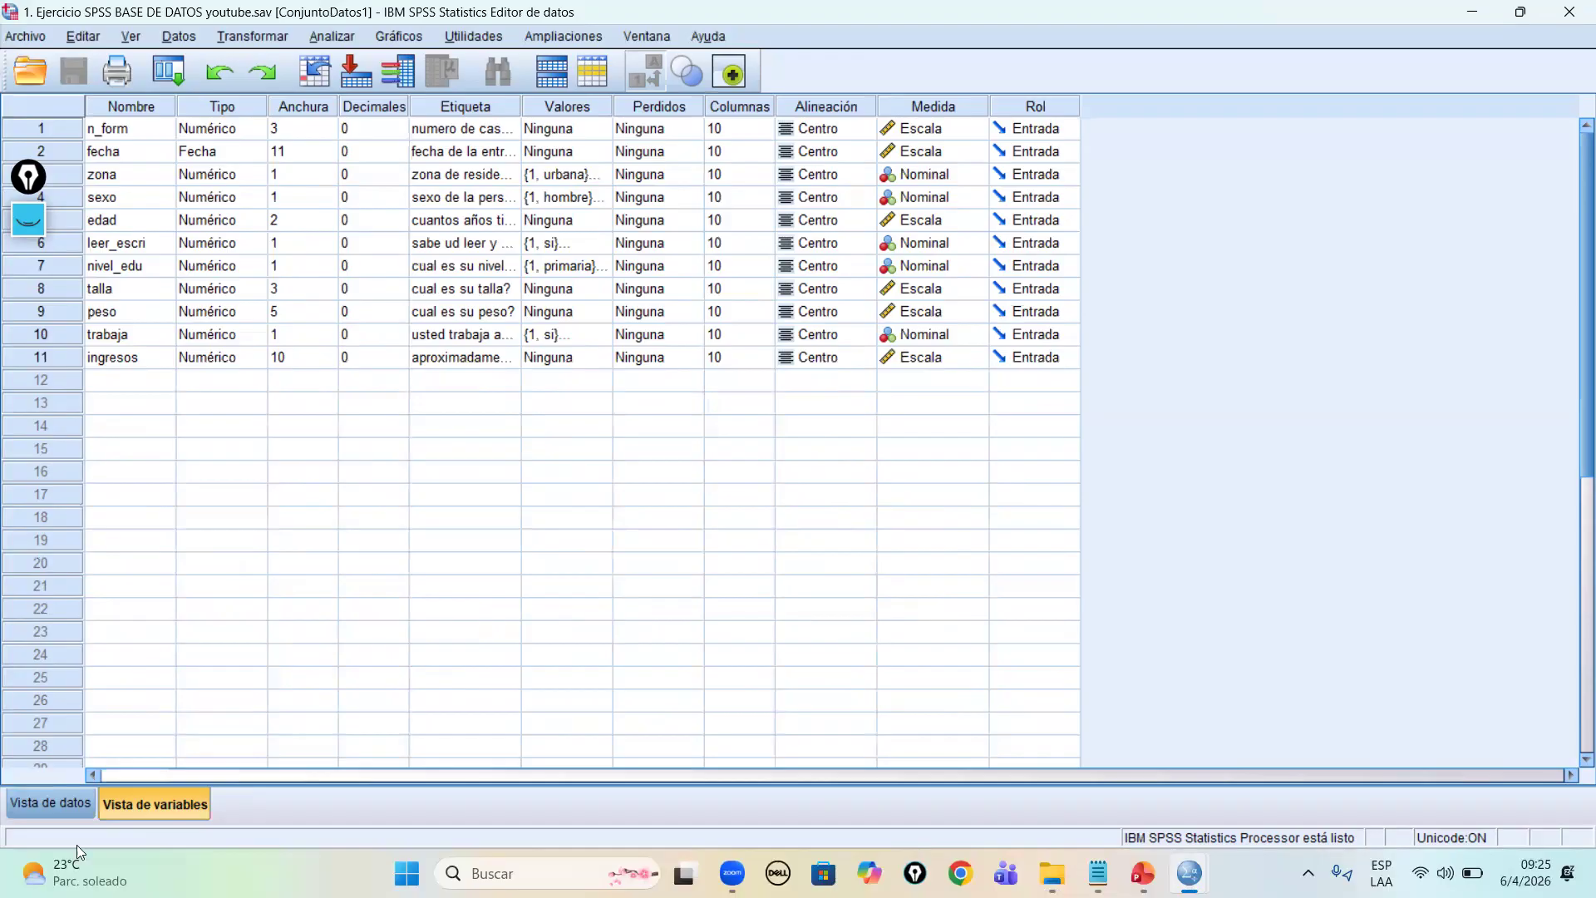
pyautogui.click(88, 812)
pyautogui.scroll(-8, 305, 525)
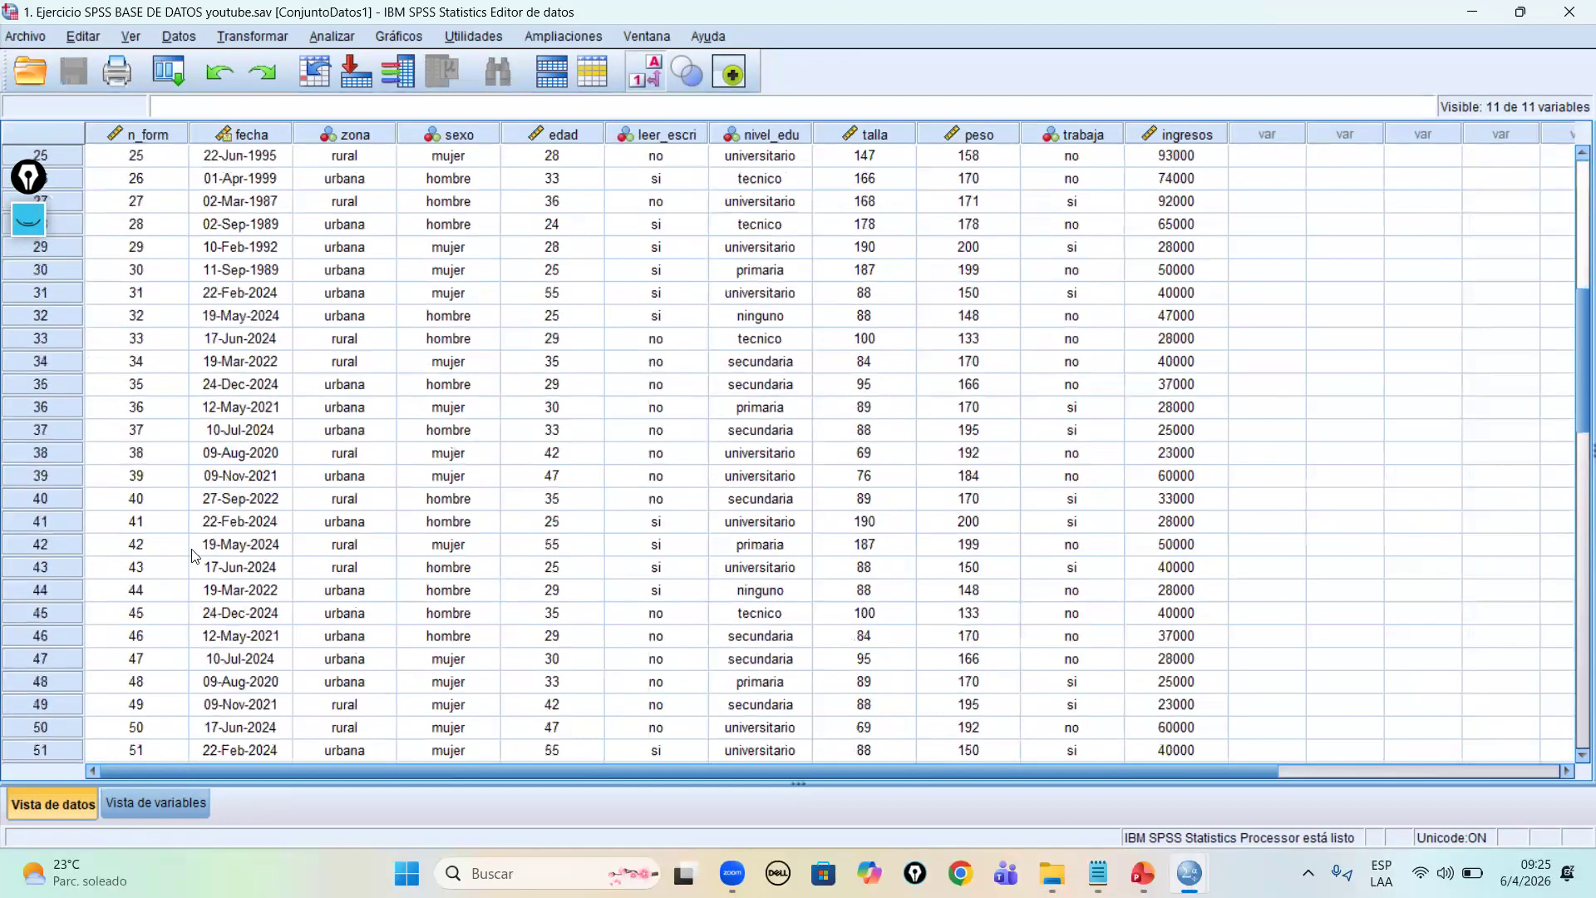
pyautogui.scroll(-2, 305, 517)
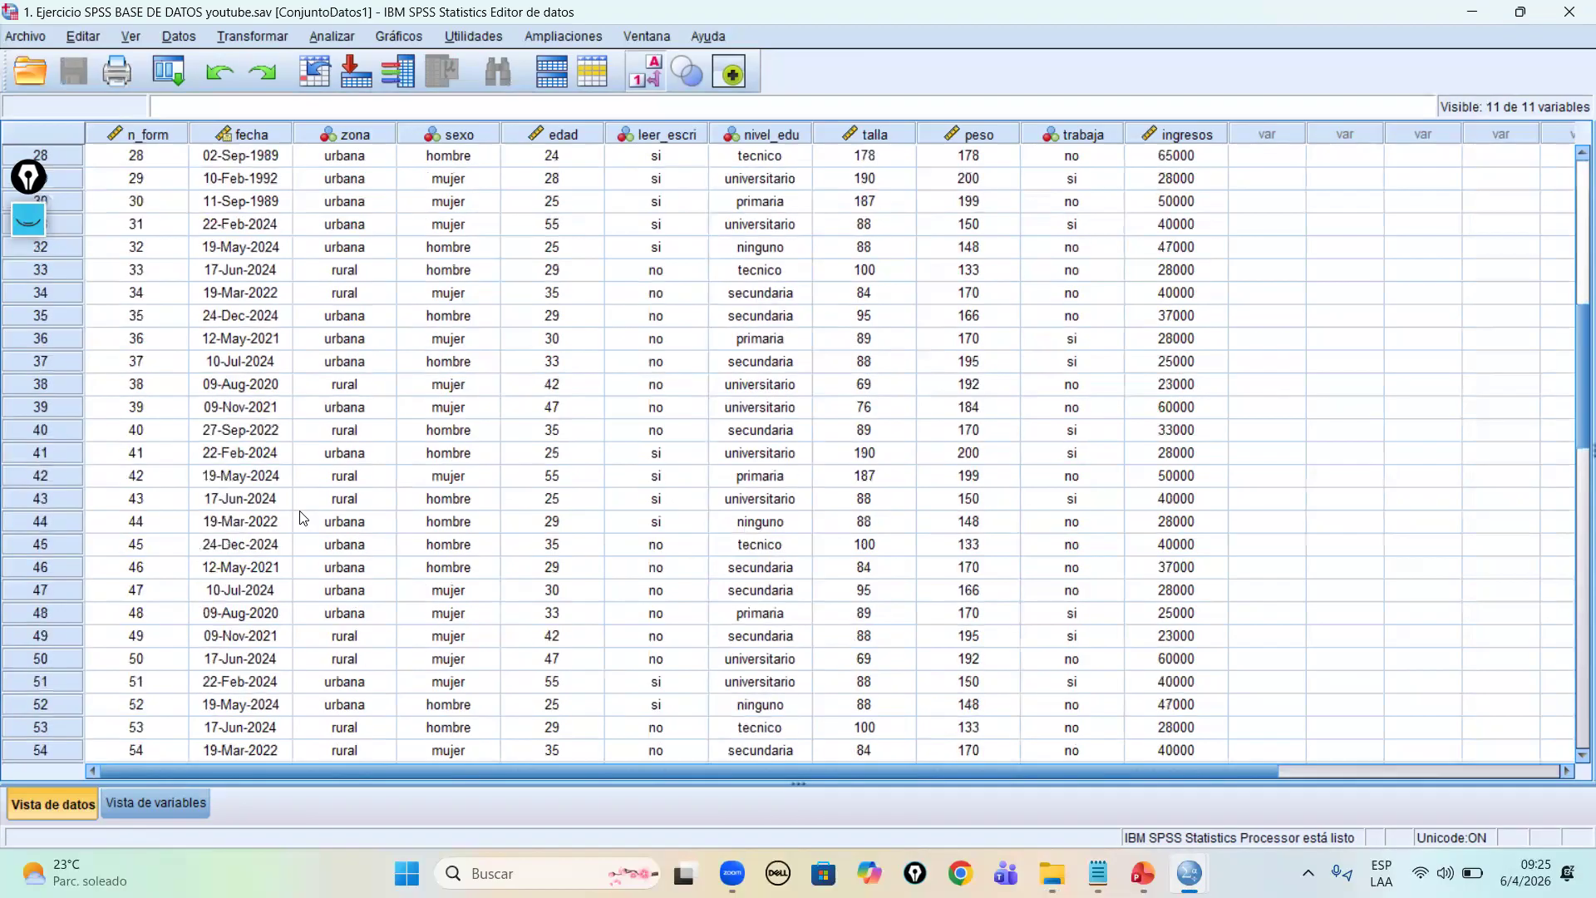
pyautogui.scroll(-2, 318, 527)
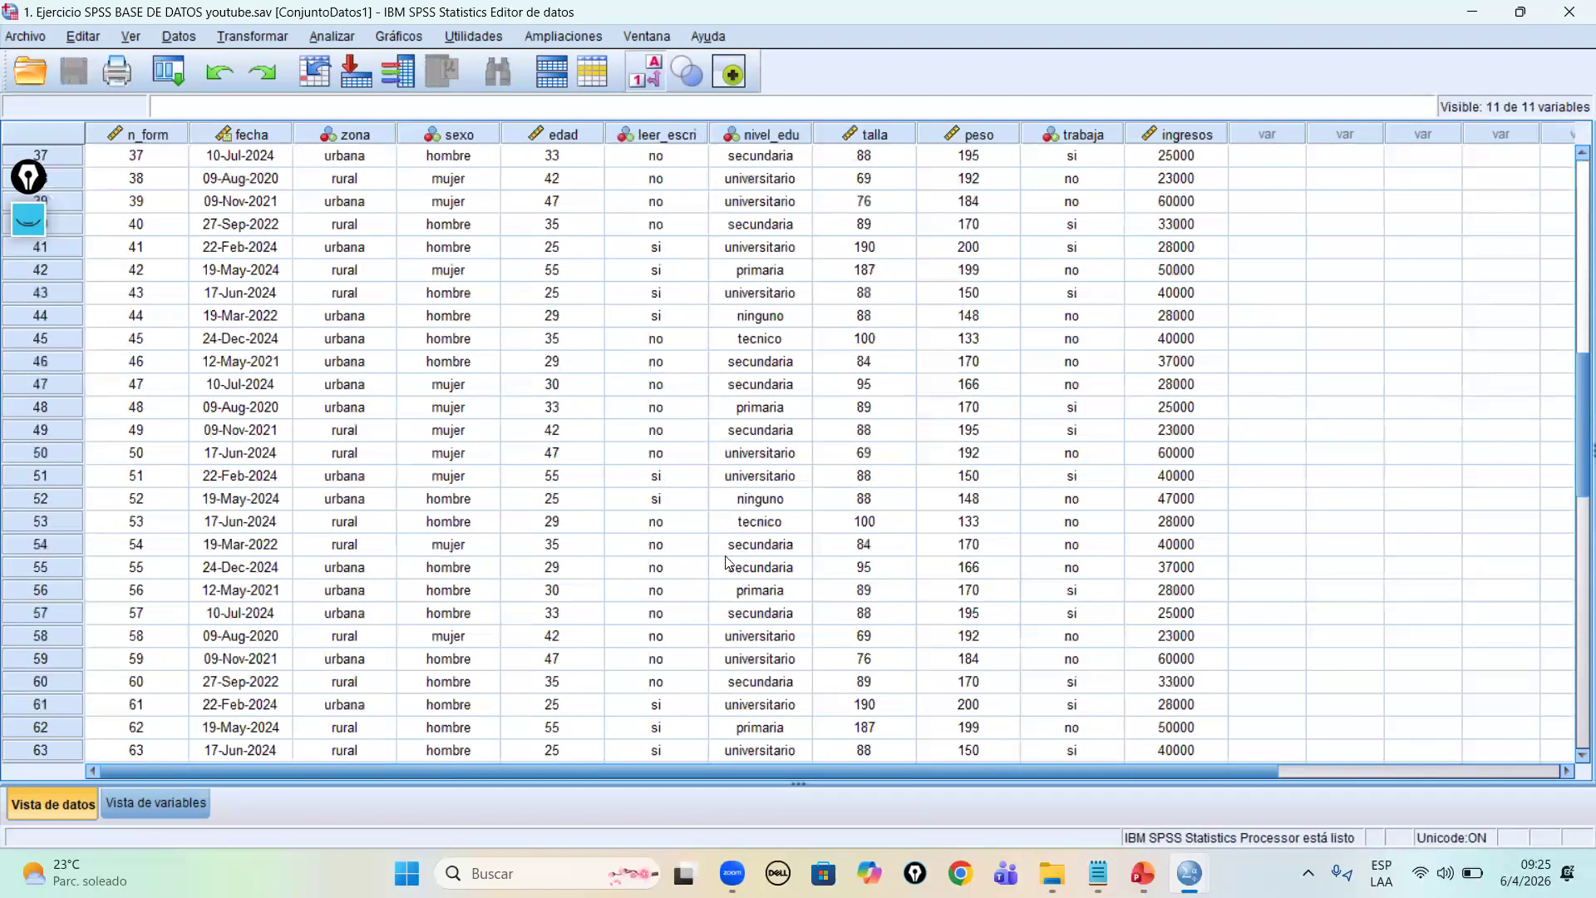
pyautogui.scroll(6, 735, 554)
pyautogui.scroll(6, 734, 553)
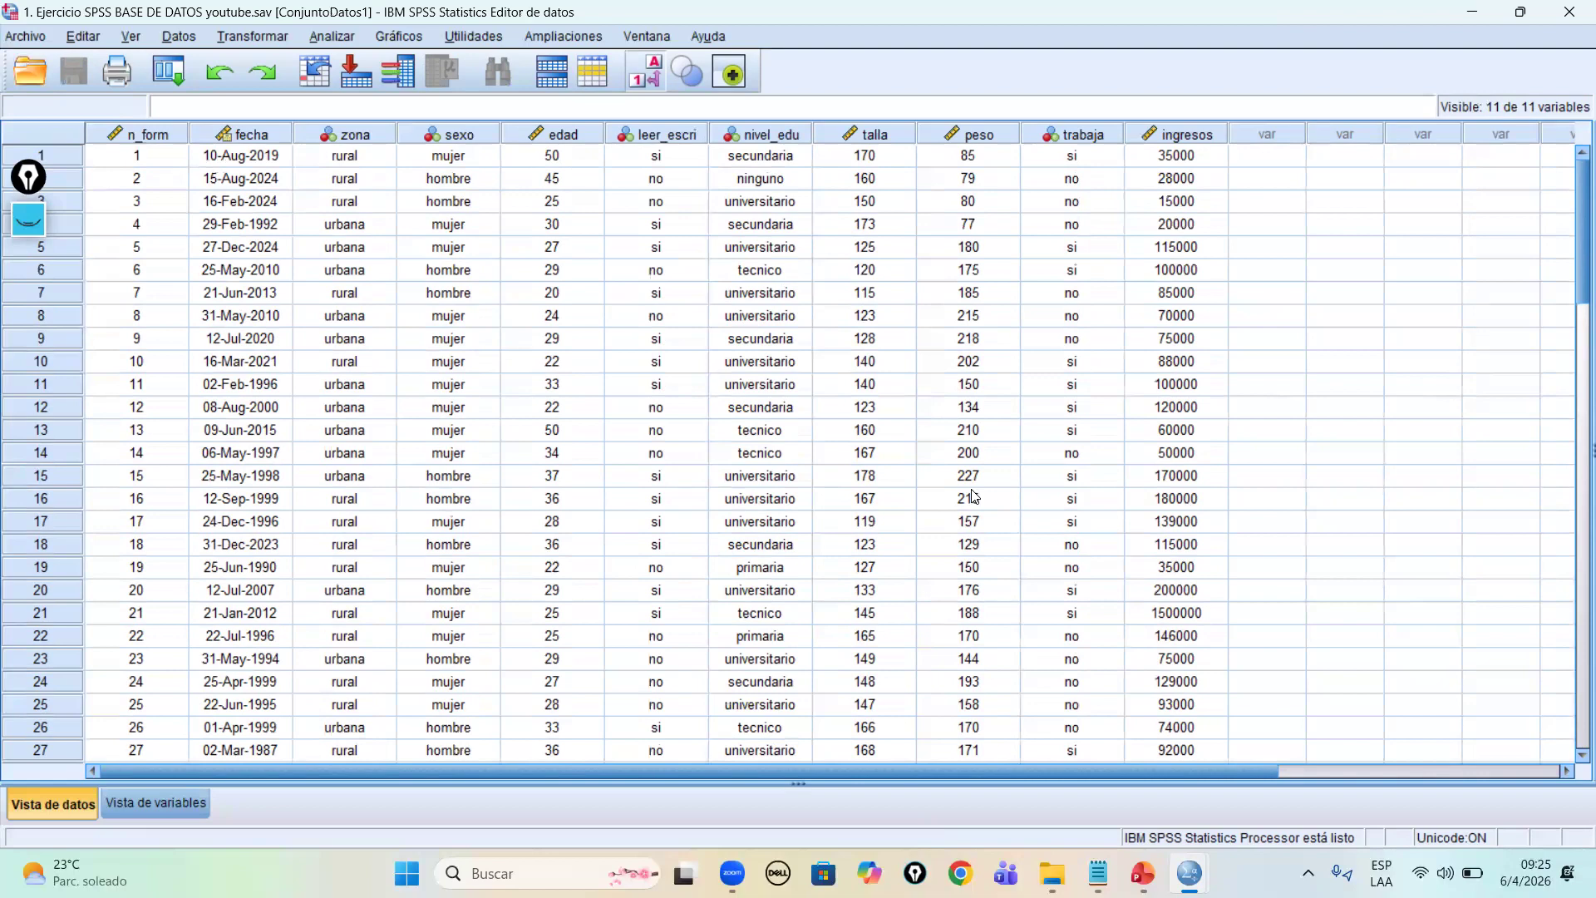
# Step: Switch to the PowerPoint presentation "CONCEPTOS BASICOS MEDIDAS DE TENDENCIA CENTRAL"
pyautogui.moveTo(1191, 872)
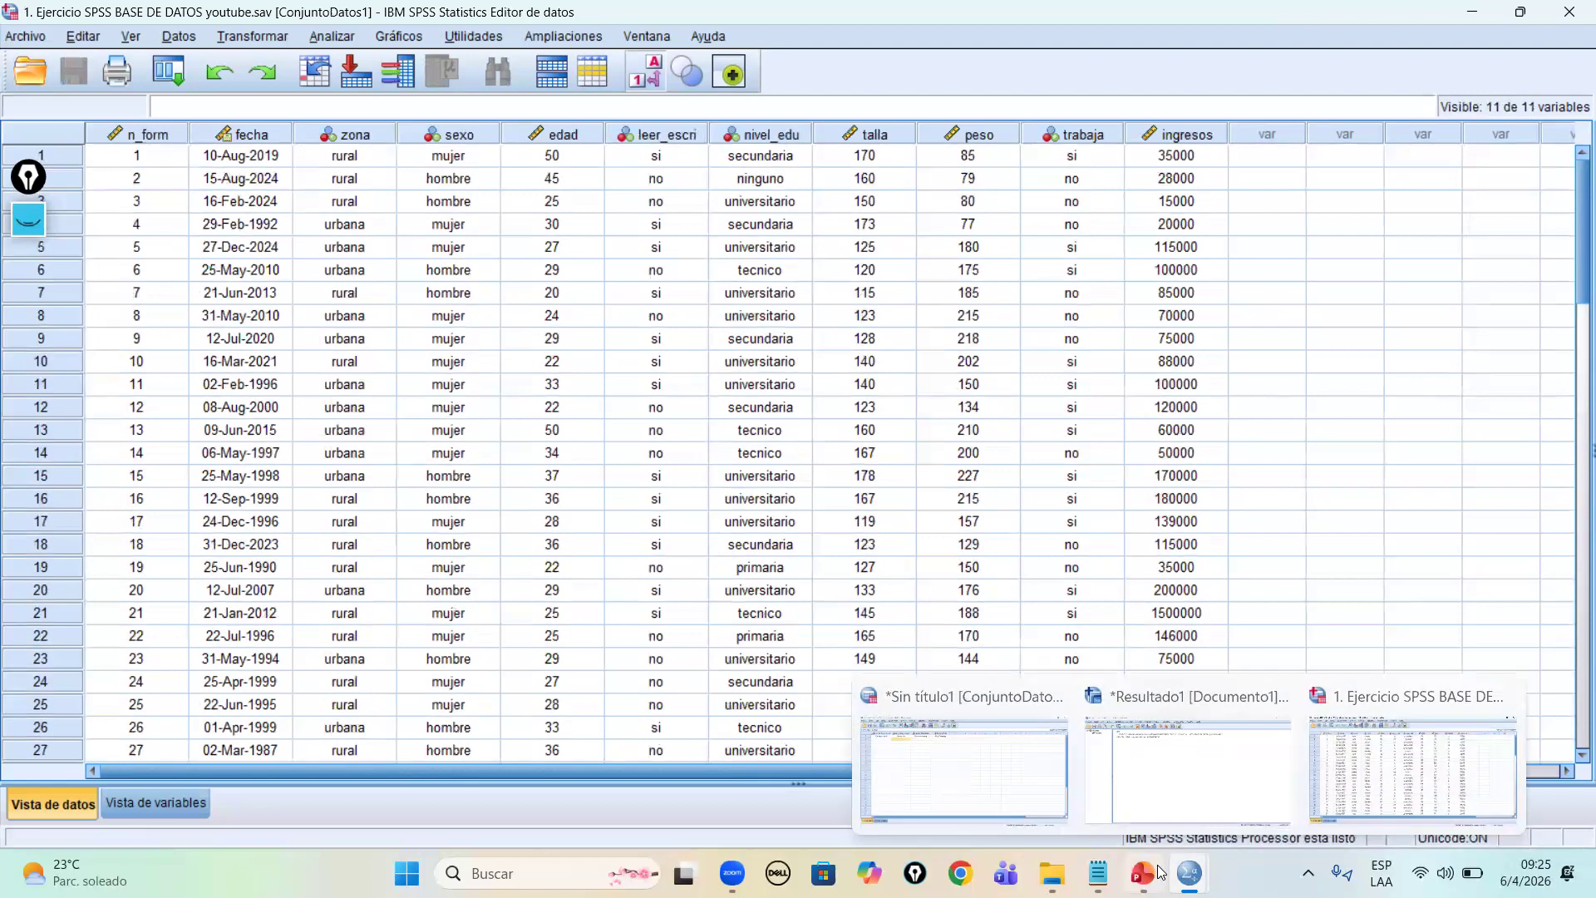
pyautogui.click(1181, 769)
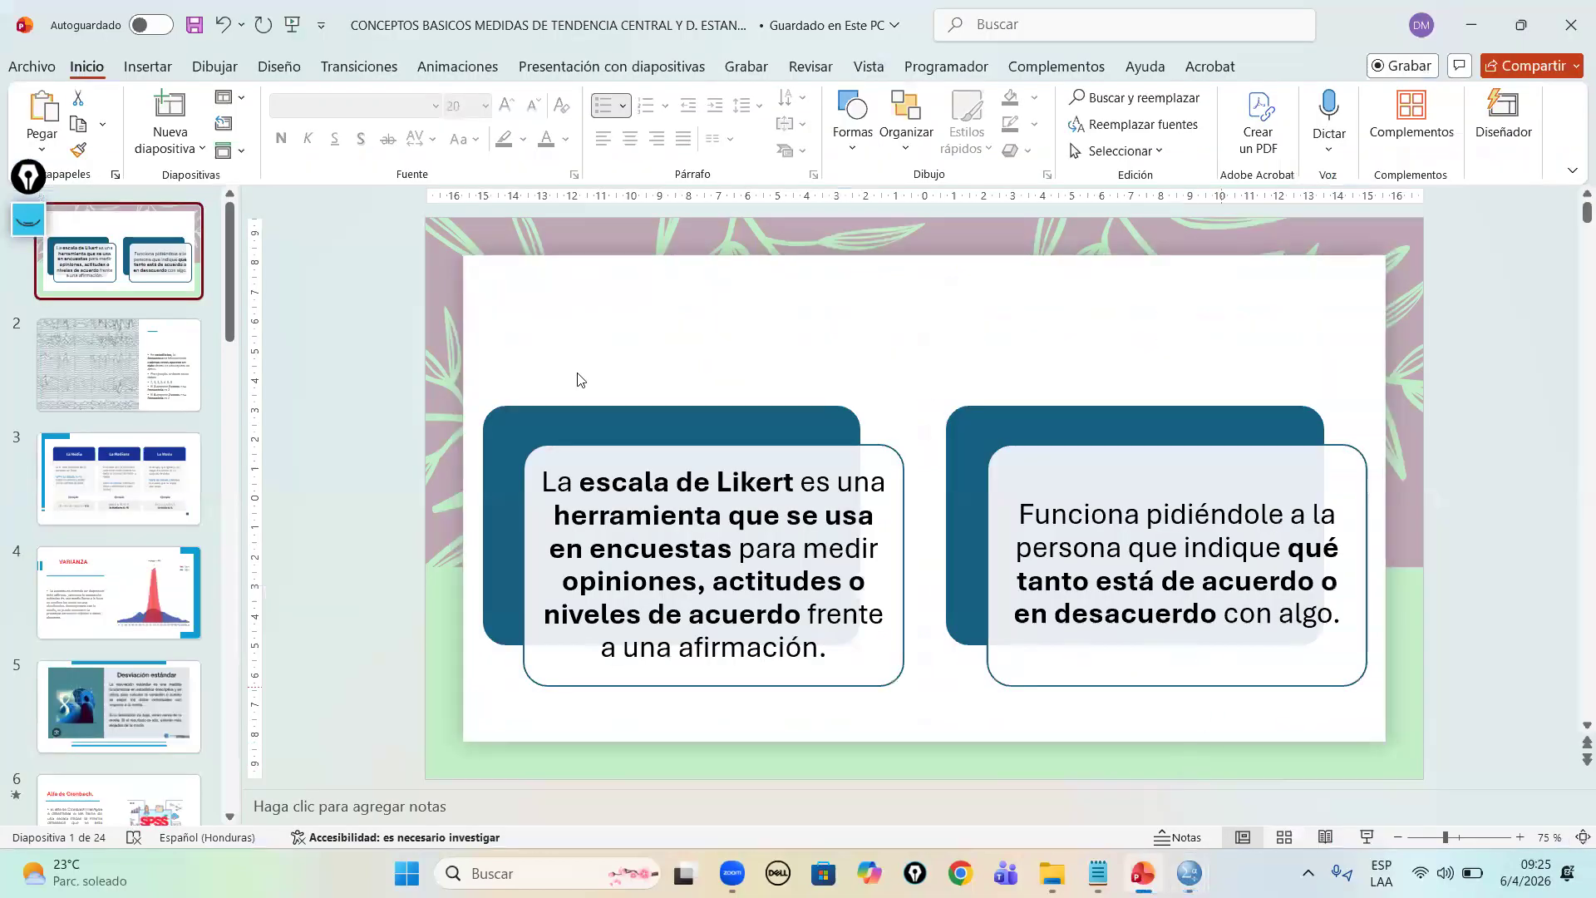
# Step: Show slide 2 of the presentation, which explains frequency in statistics
pyautogui.click(152, 362)
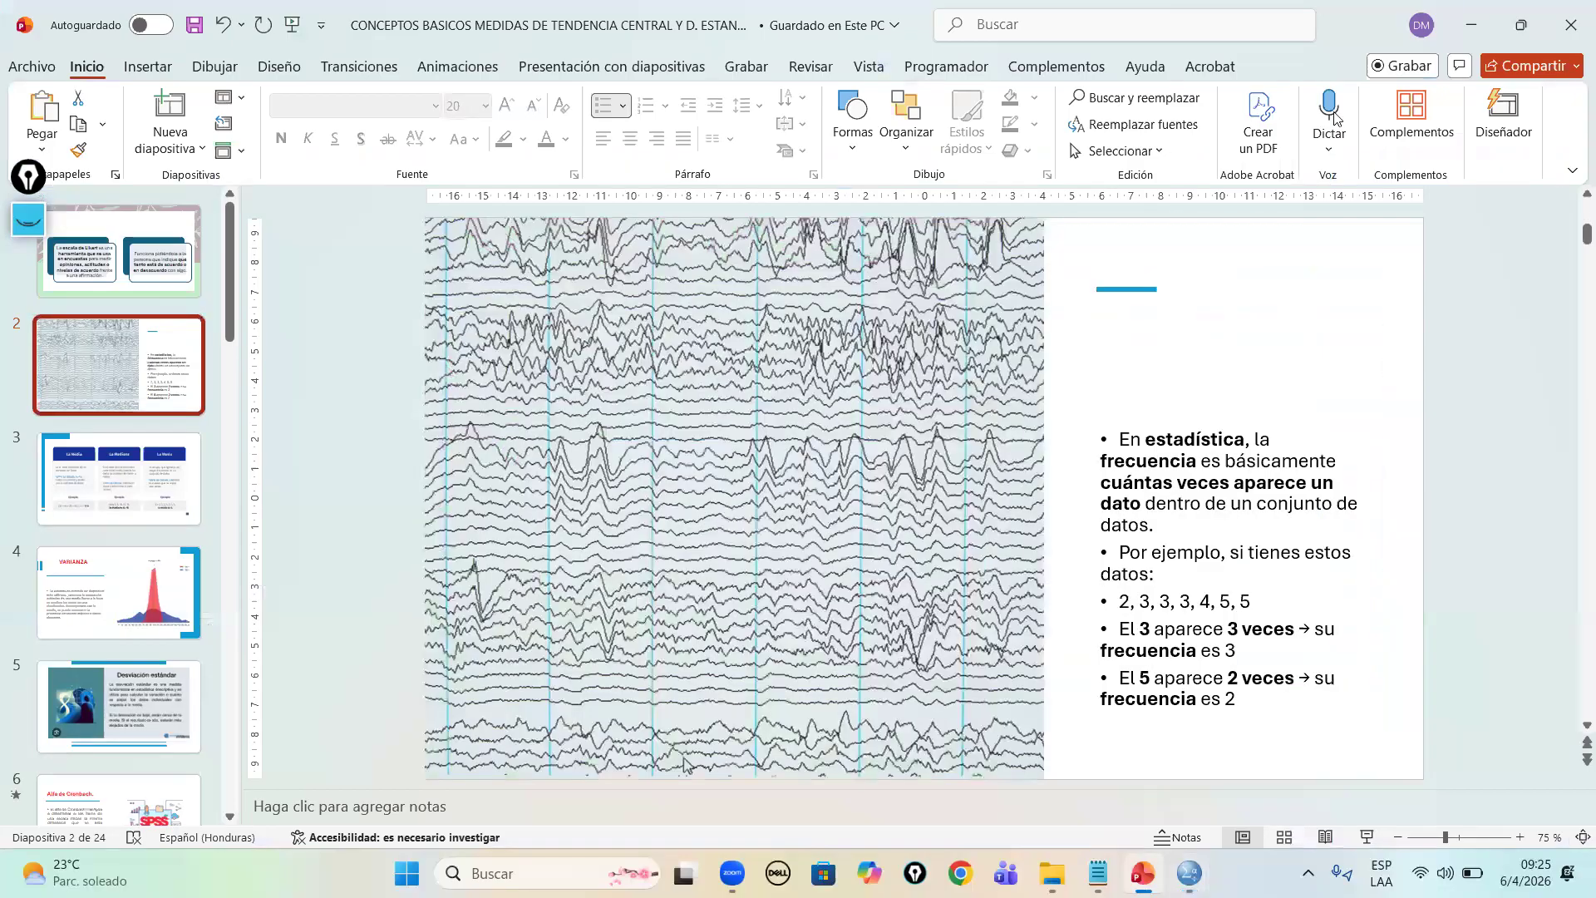
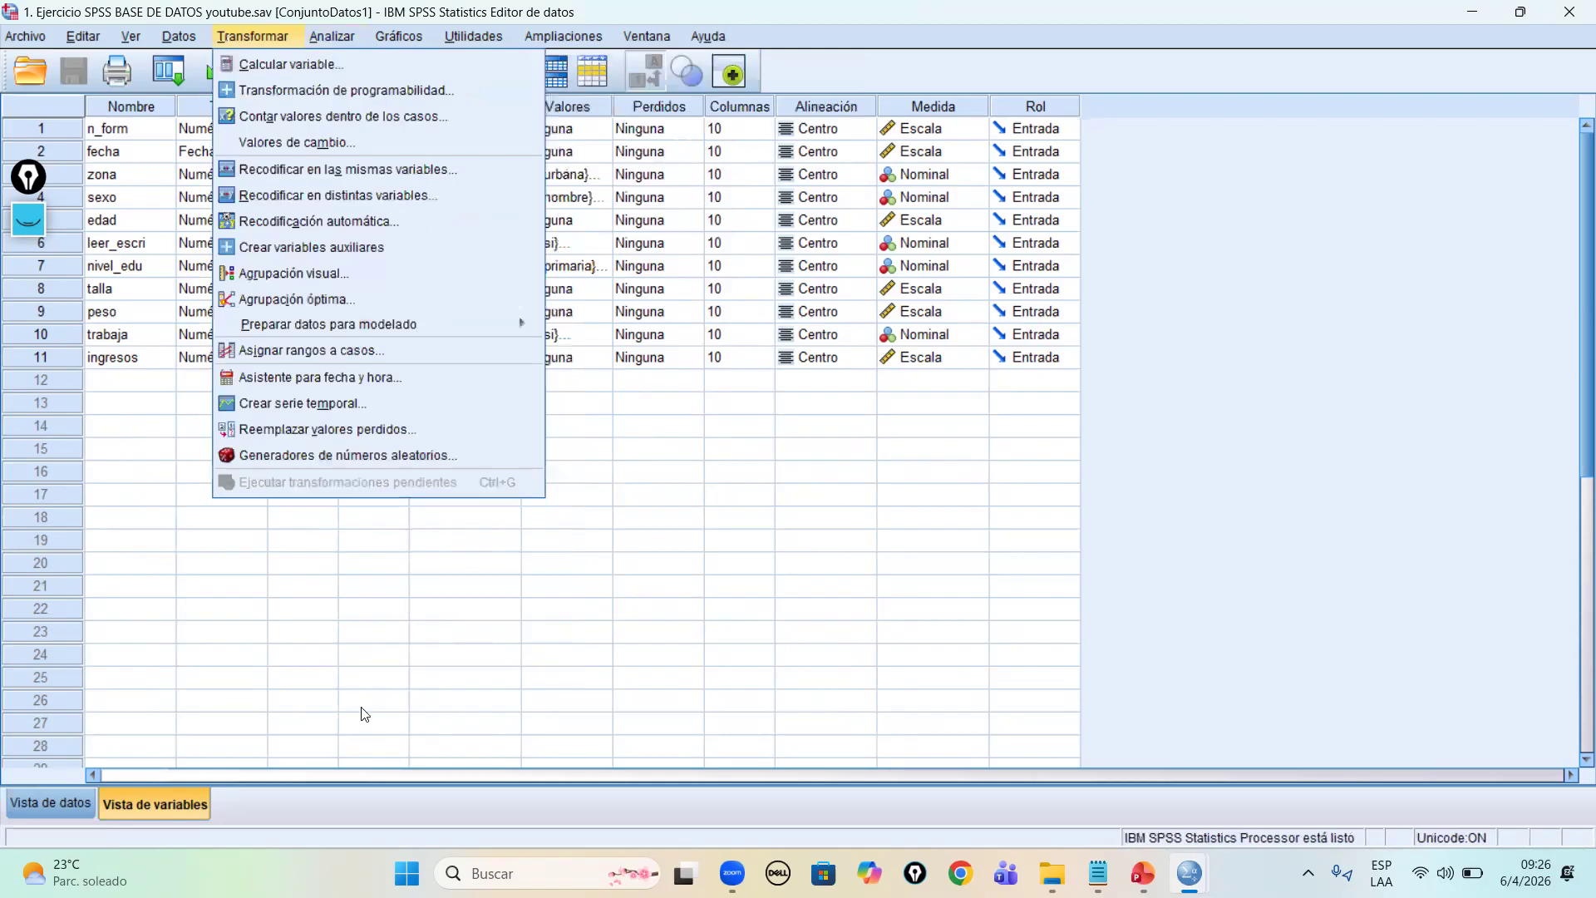
# Step: Switch to the SPSS example dataset, open the Frequencies analysis from the descriptive statistics and move its dialog lower
pyautogui.click(351, 40)
pyautogui.click(336, 42)
pyautogui.moveTo(374, 90)
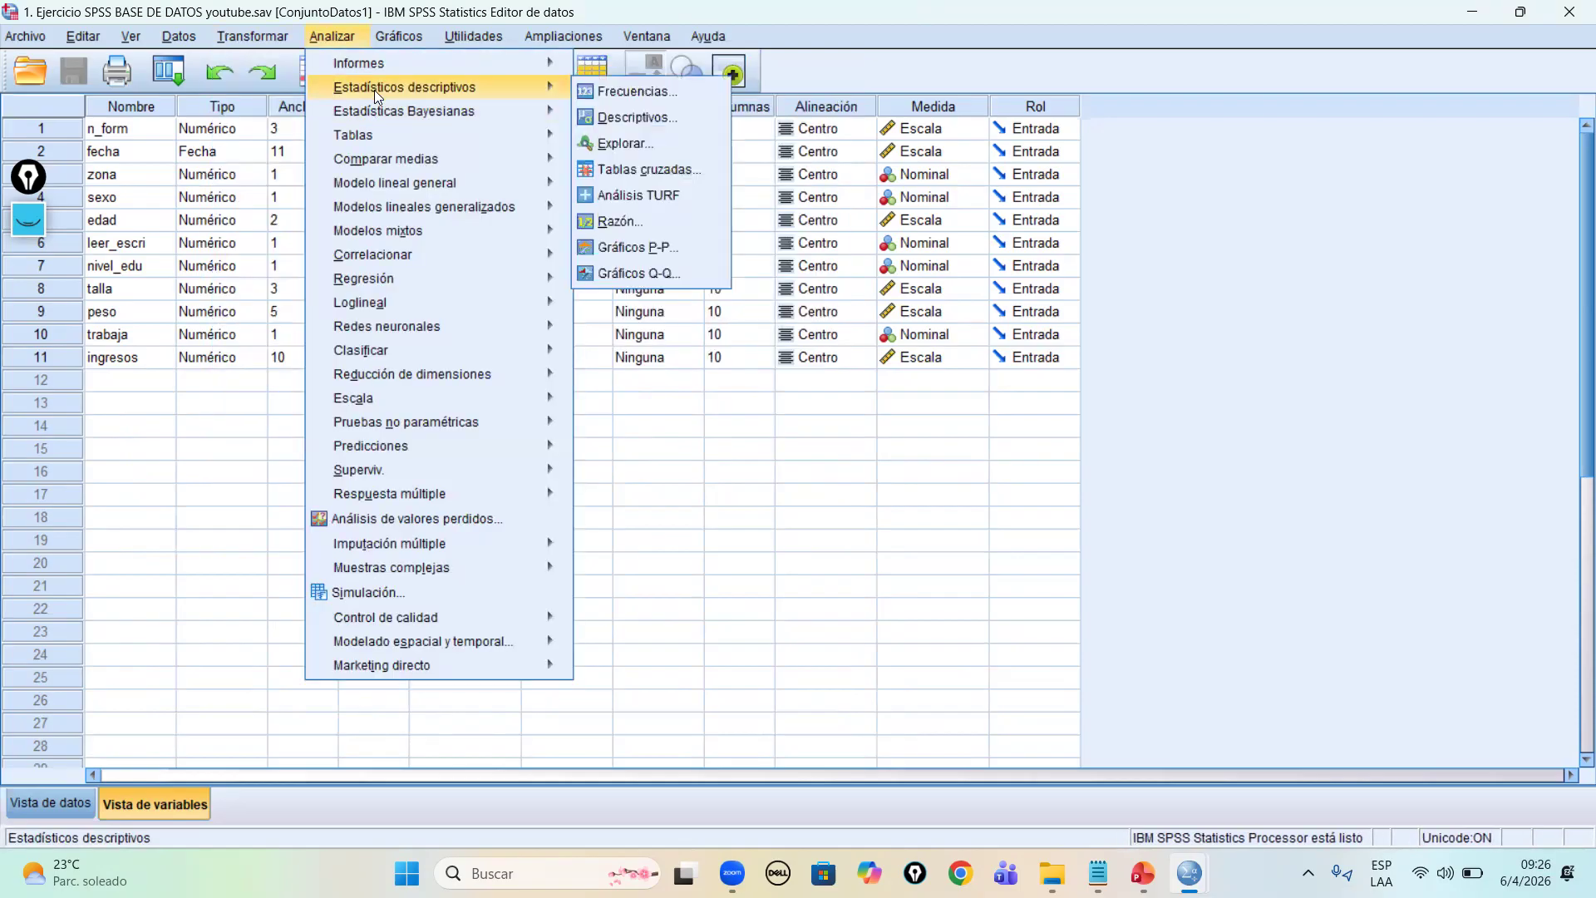
pyautogui.click(708, 97)
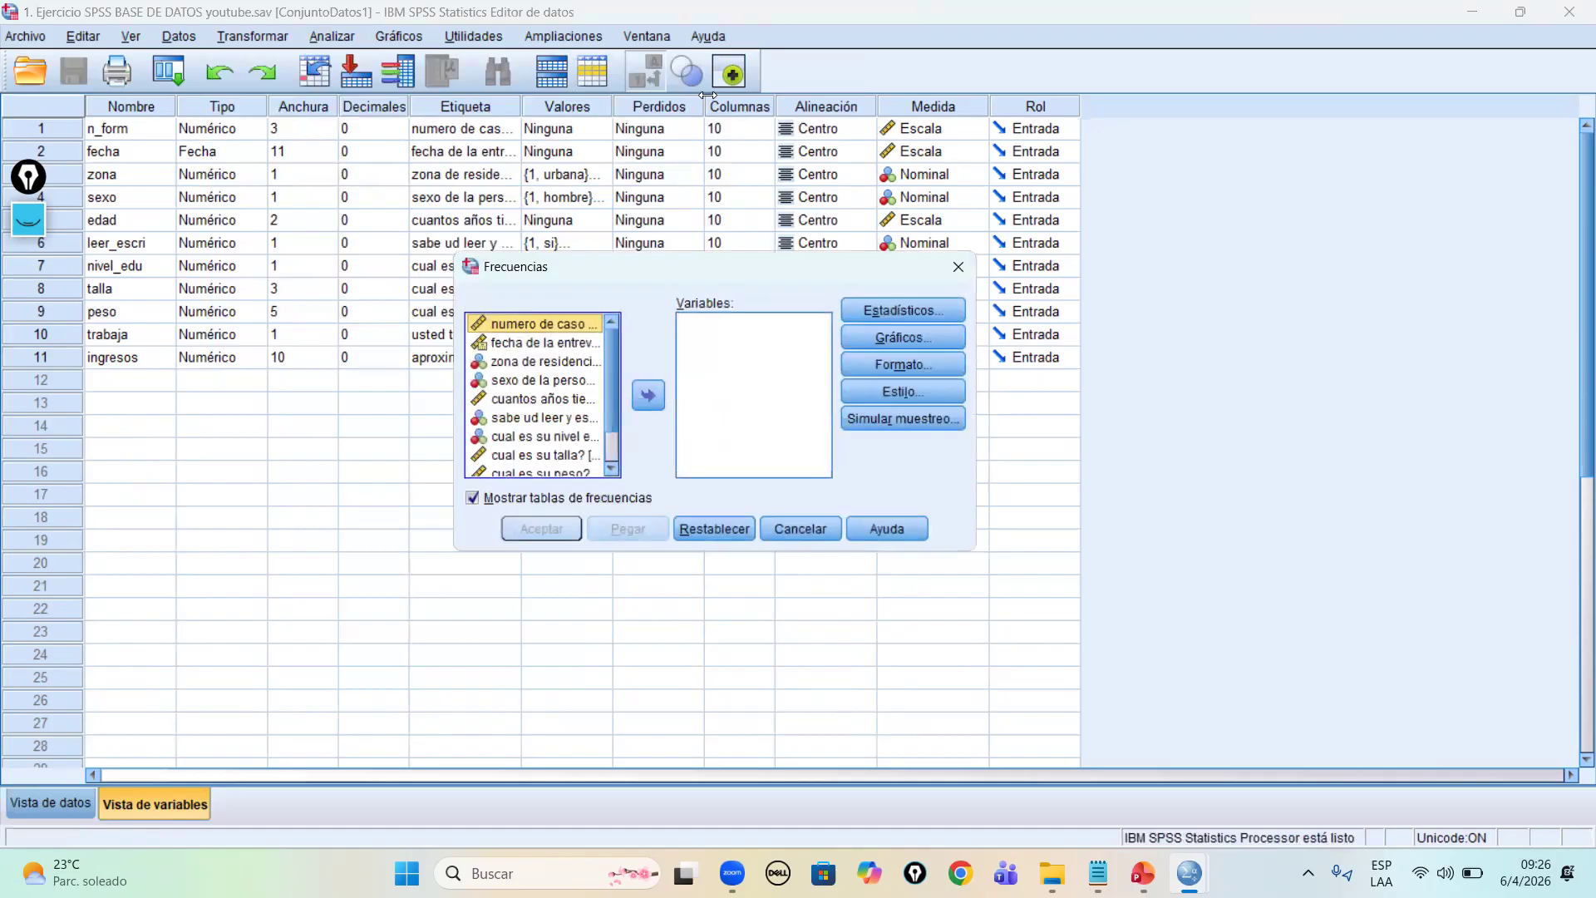
pyautogui.moveTo(768, 272); pyautogui.dragTo(735, 289)
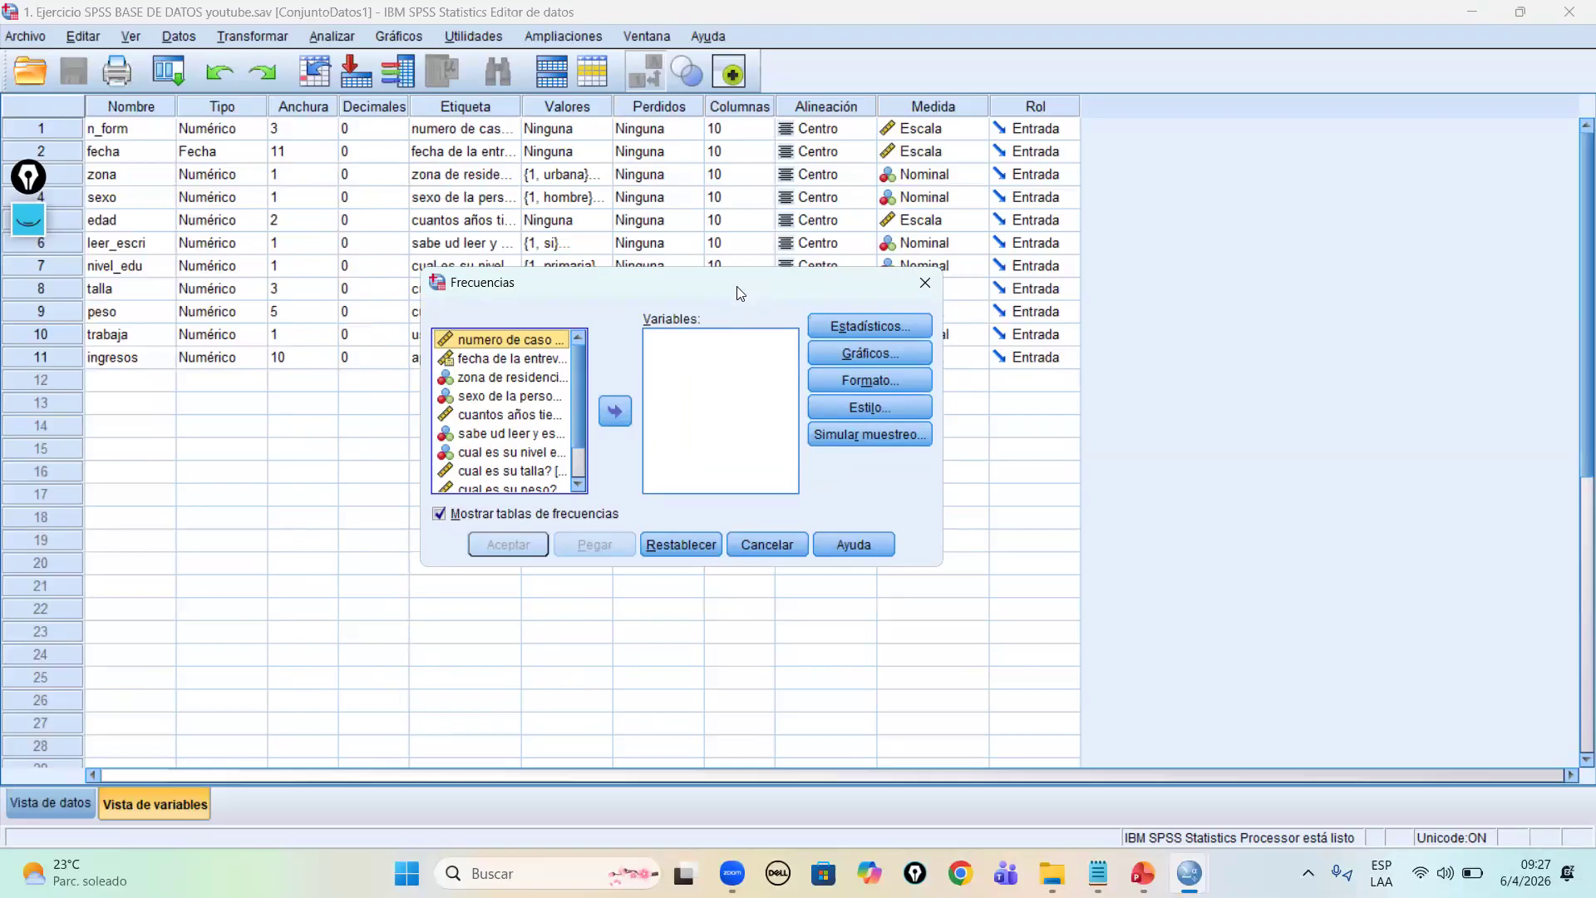
pyautogui.moveTo(632, 297); pyautogui.dragTo(634, 325)
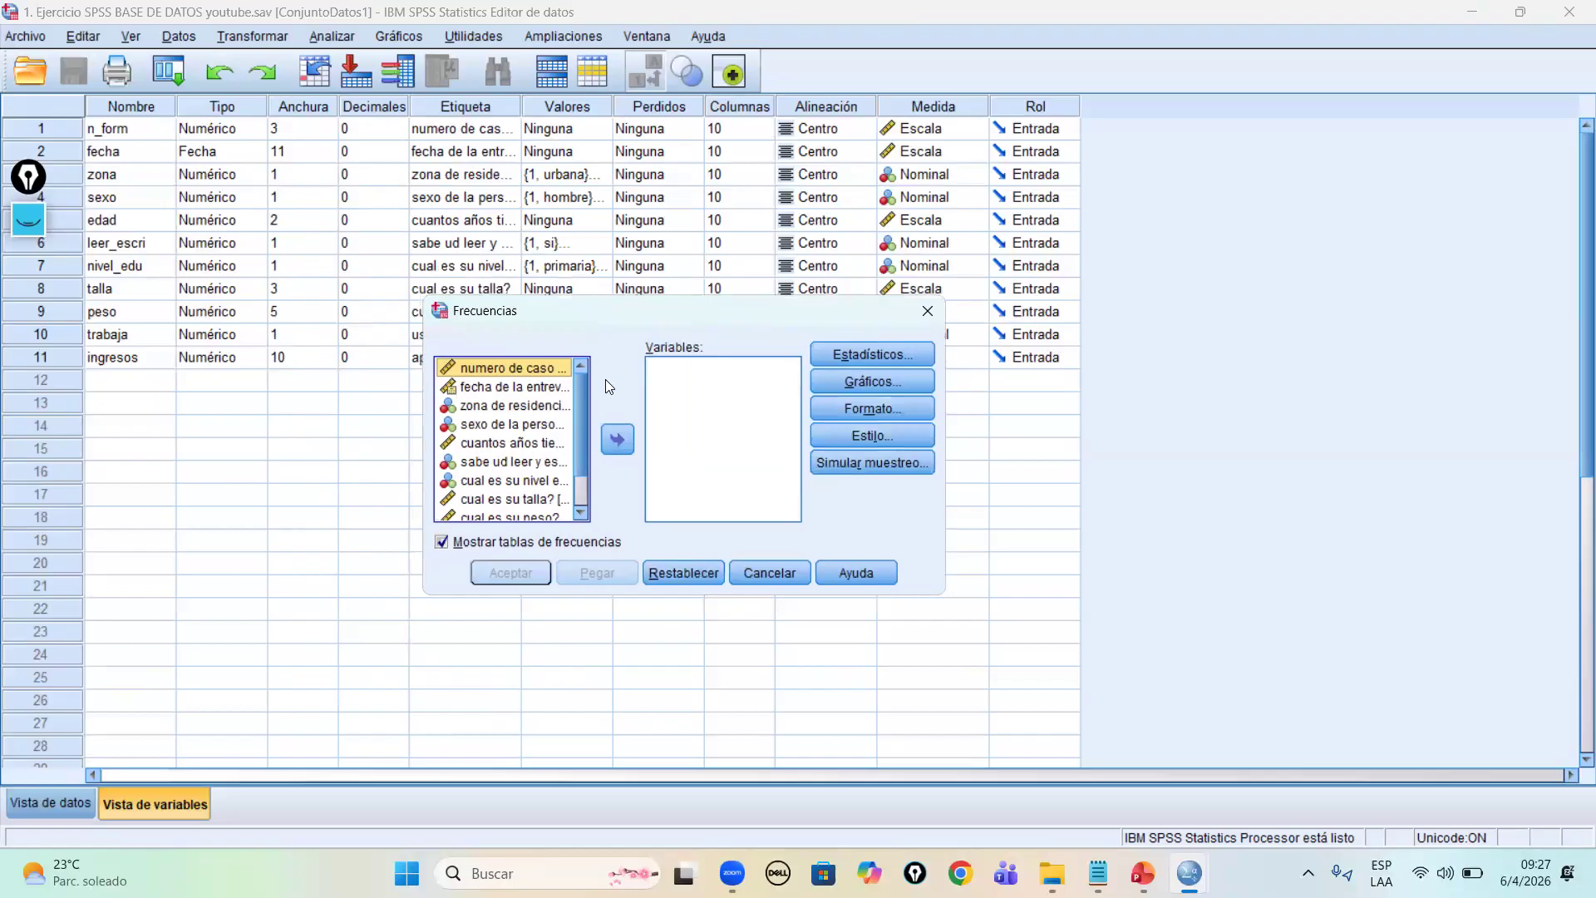
# Step: Examine the list of variables available for the frequency analysis
pyautogui.scroll(-1, 555, 428)
pyautogui.scroll(1, 536, 447)
pyautogui.scroll(-1, 536, 444)
pyautogui.scroll(1, 537, 441)
pyautogui.scroll(-1, 538, 407)
pyautogui.scroll(1, 538, 408)
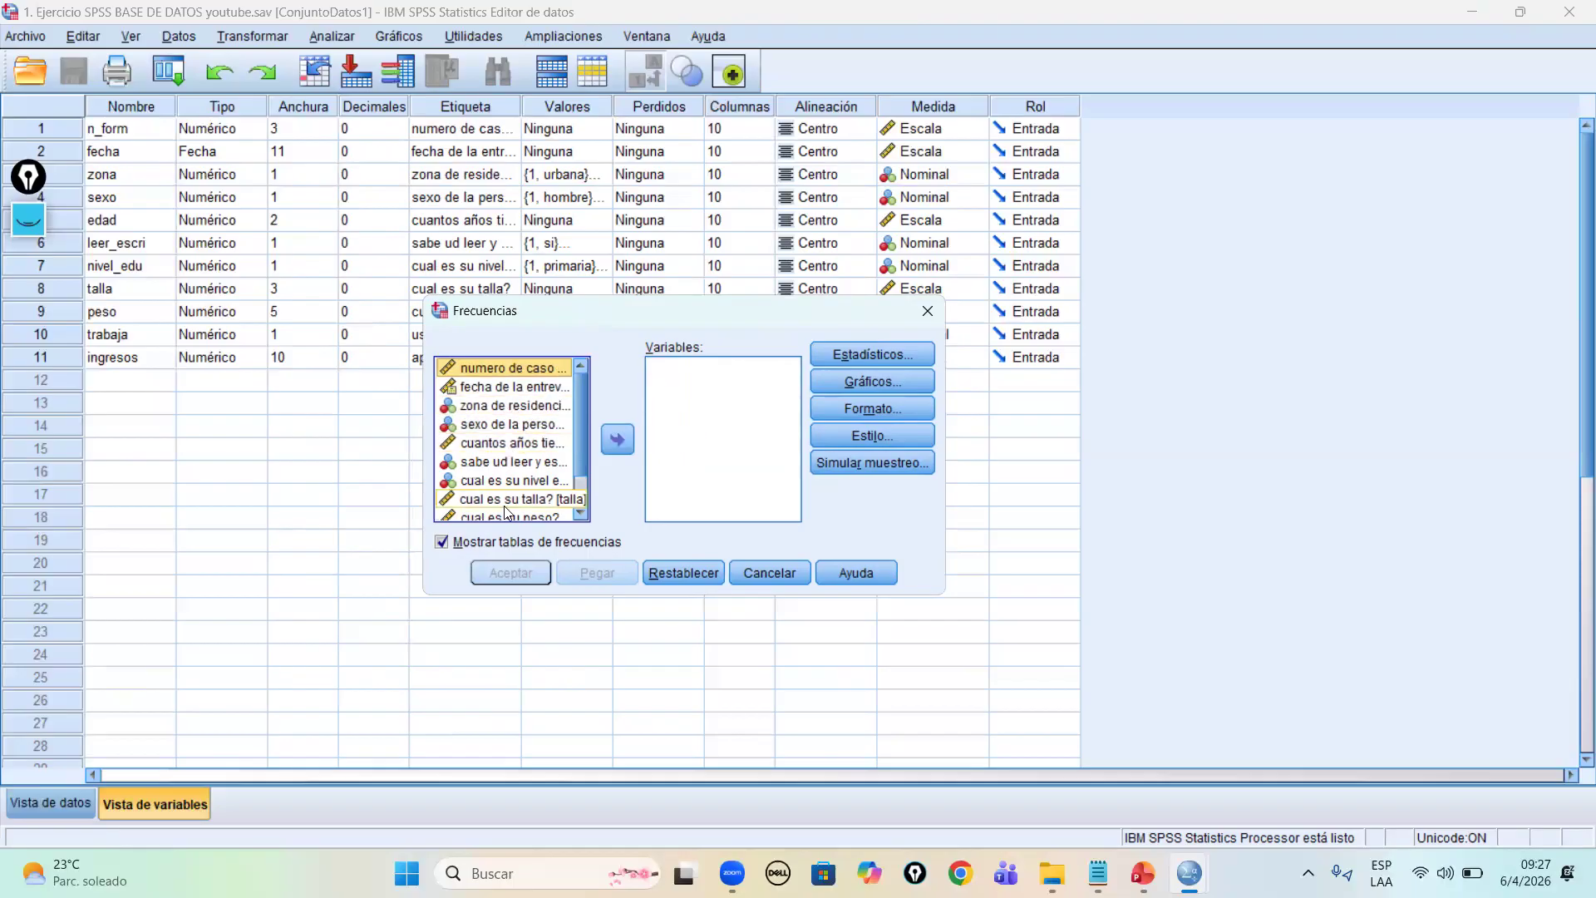
pyautogui.scroll(-2, 517, 464)
pyautogui.scroll(2, 533, 453)
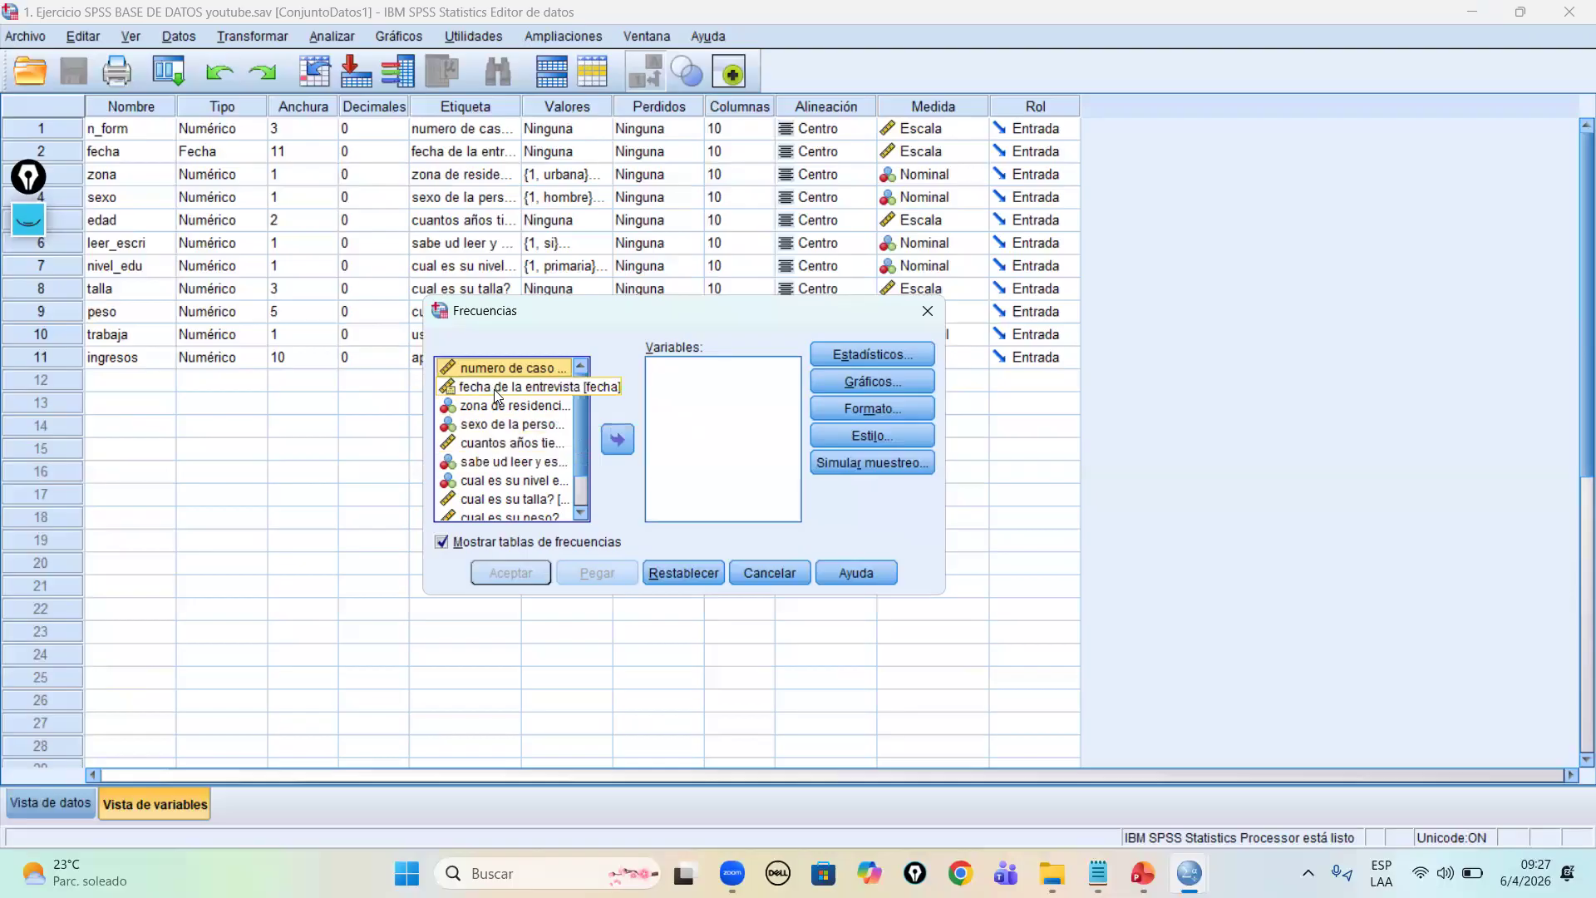
# Step: Display variable names instead of labels in the source list of the Frequencies dialog
pyautogui.click(156, 105)
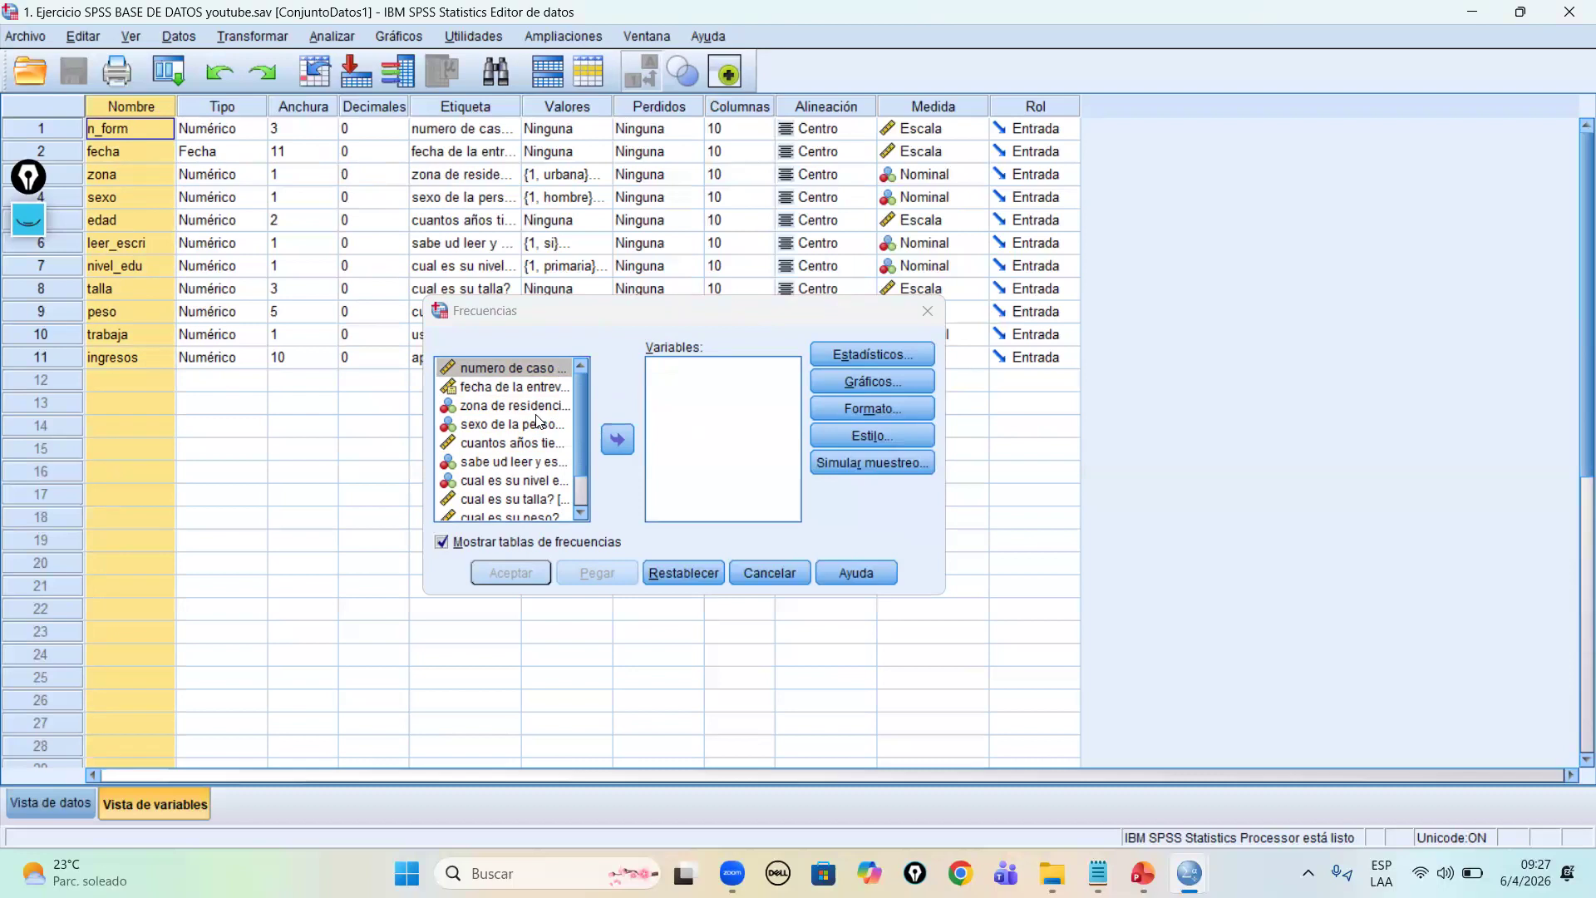
pyautogui.rightClick(499, 367)
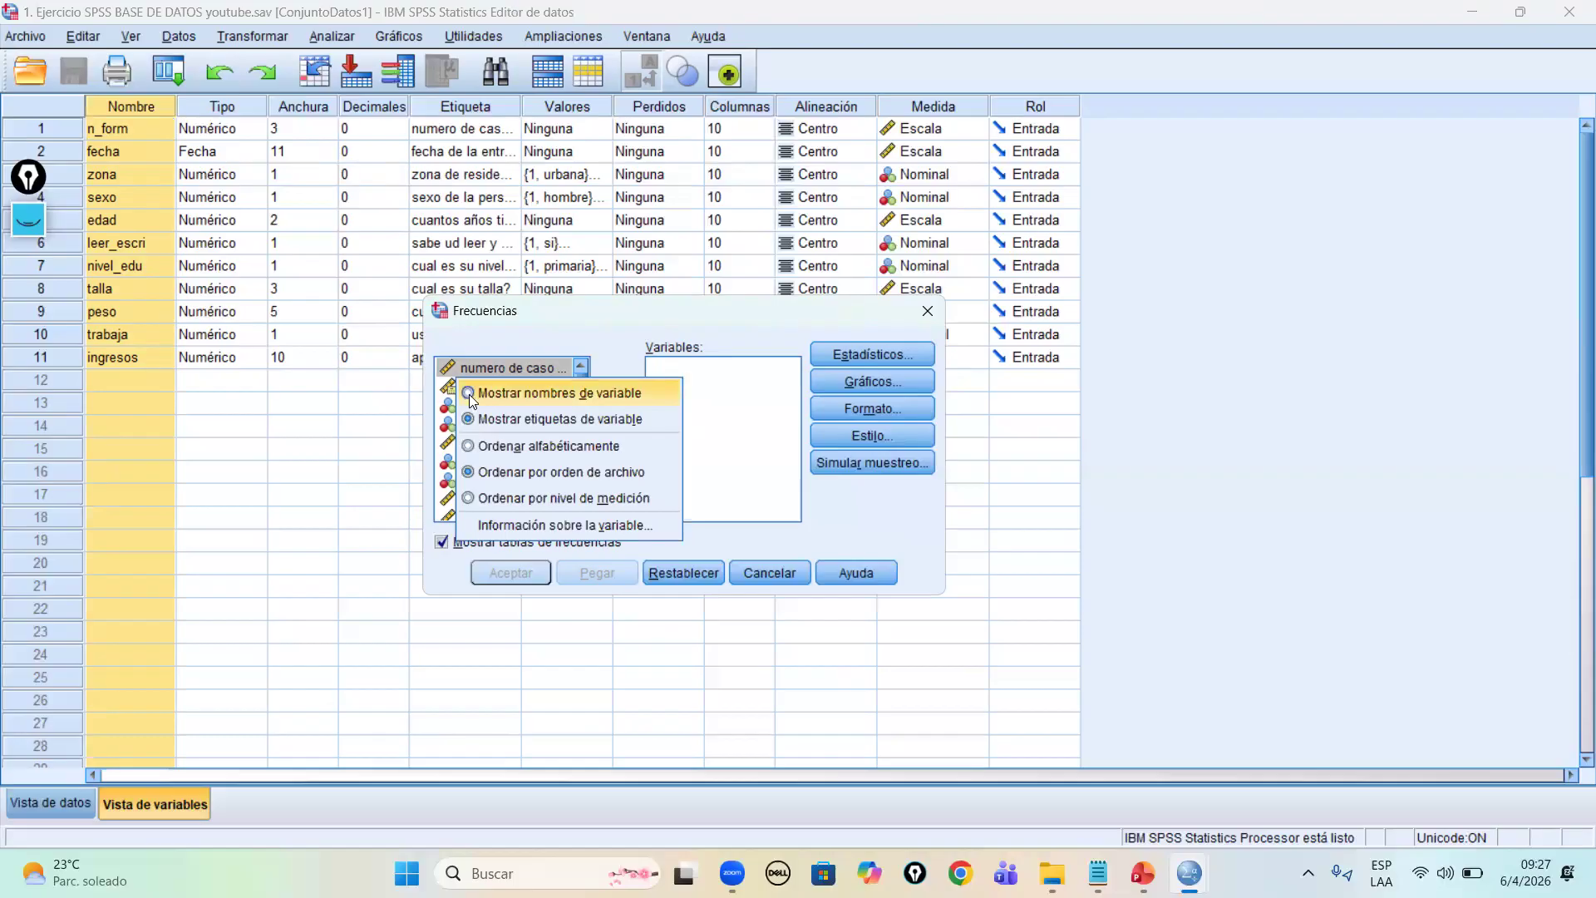
pyautogui.click(469, 394)
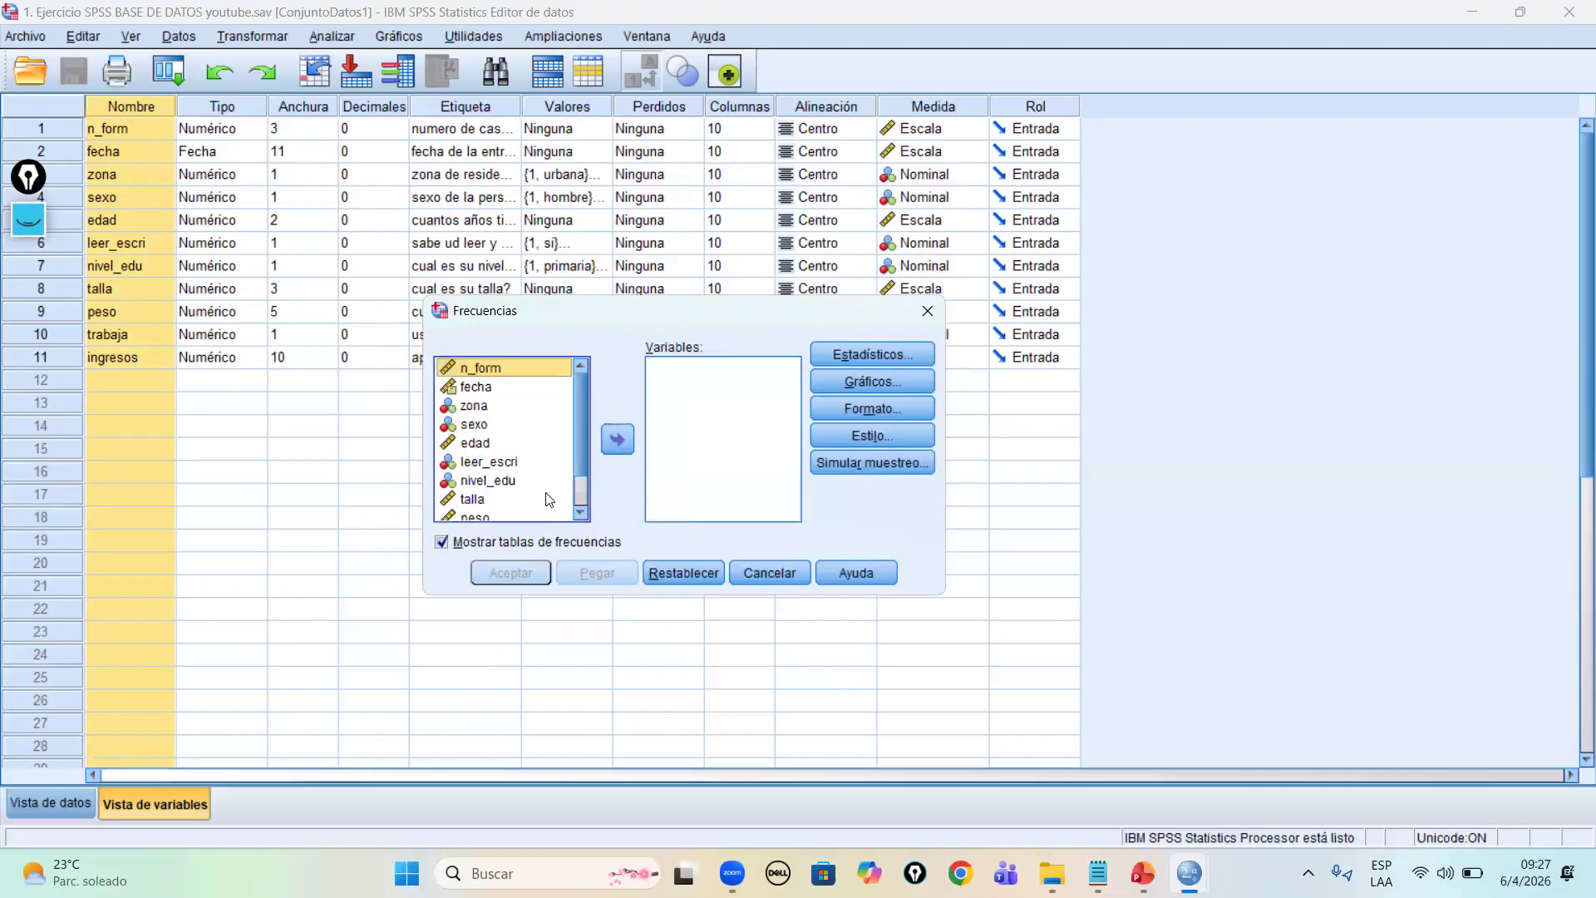
# Step: Add zona to the analysis variables and run its frequency table
pyautogui.click(529, 426)
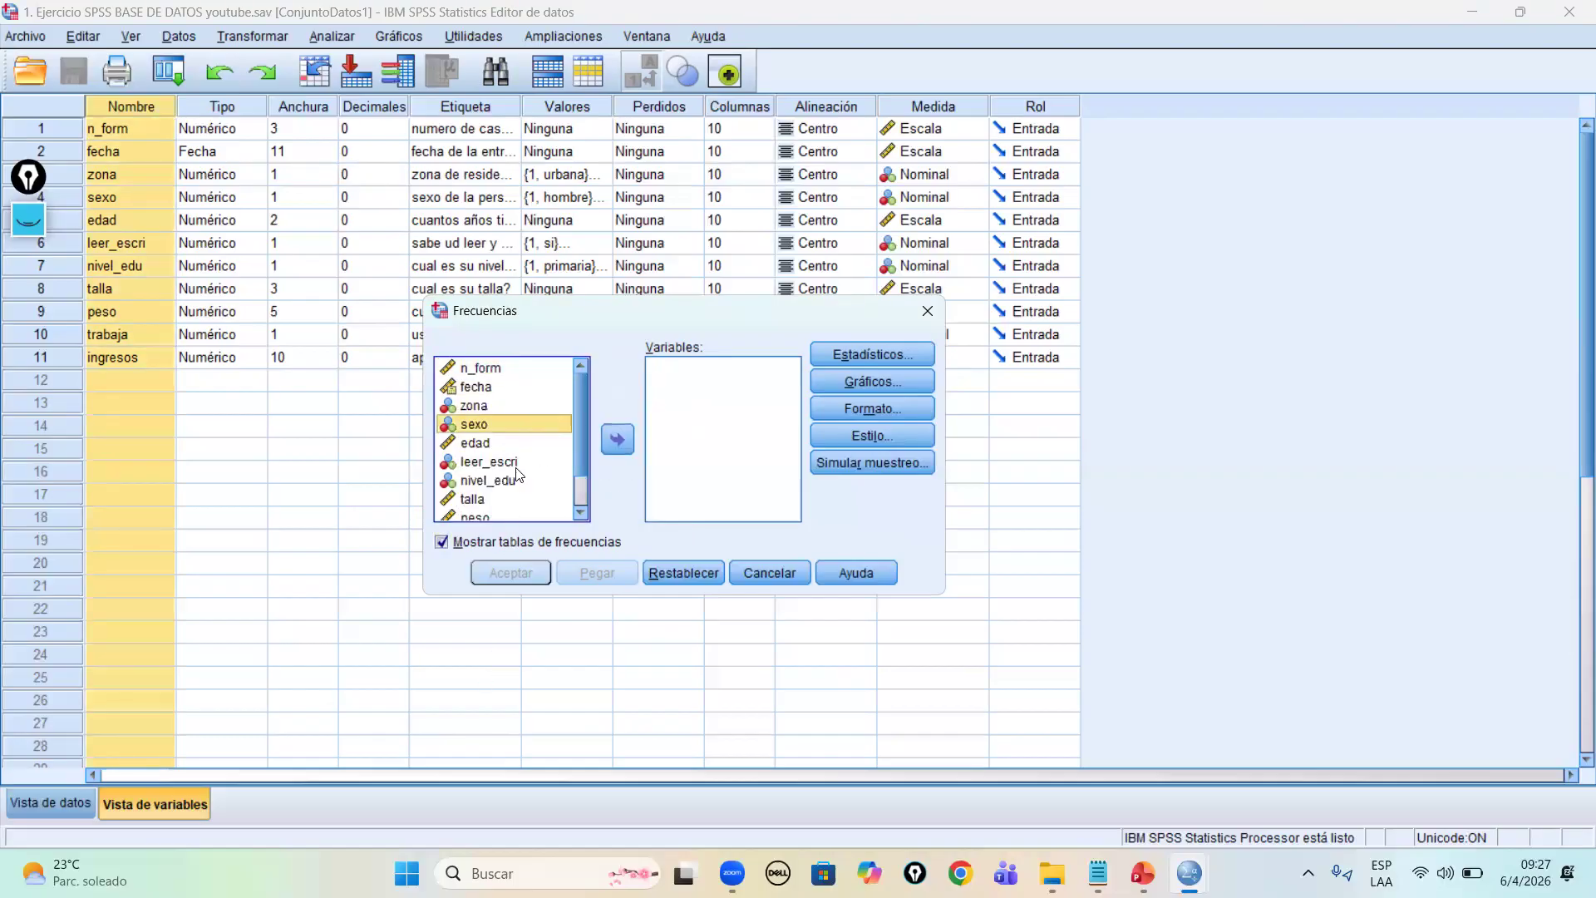
pyautogui.scroll(-1, 496, 430)
pyautogui.scroll(1, 498, 434)
pyautogui.click(466, 407)
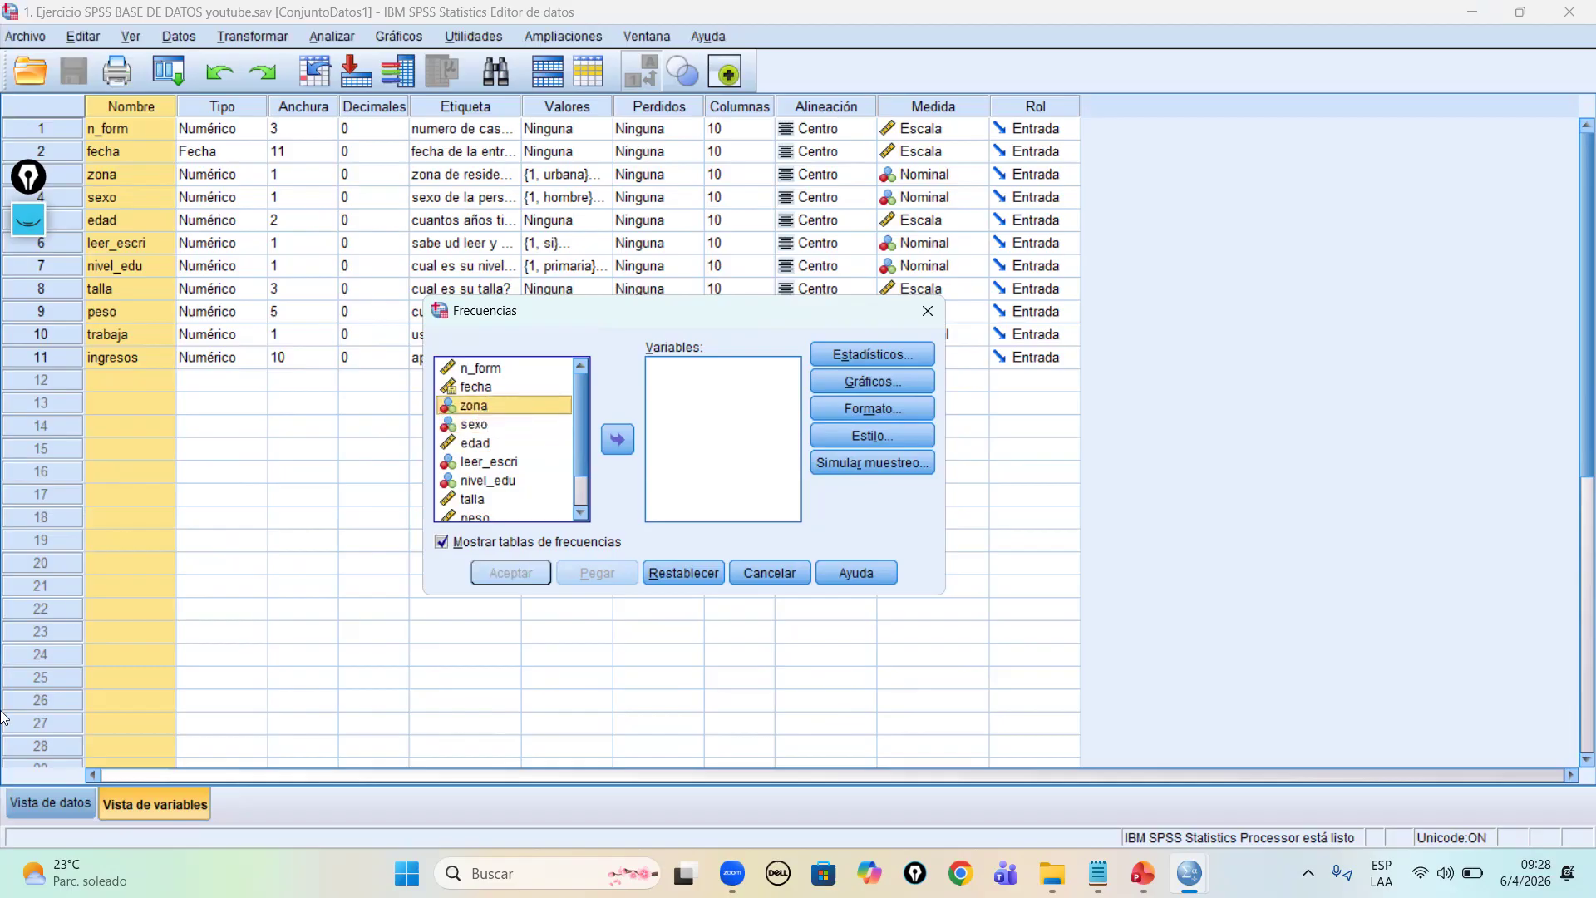
pyautogui.click(618, 441)
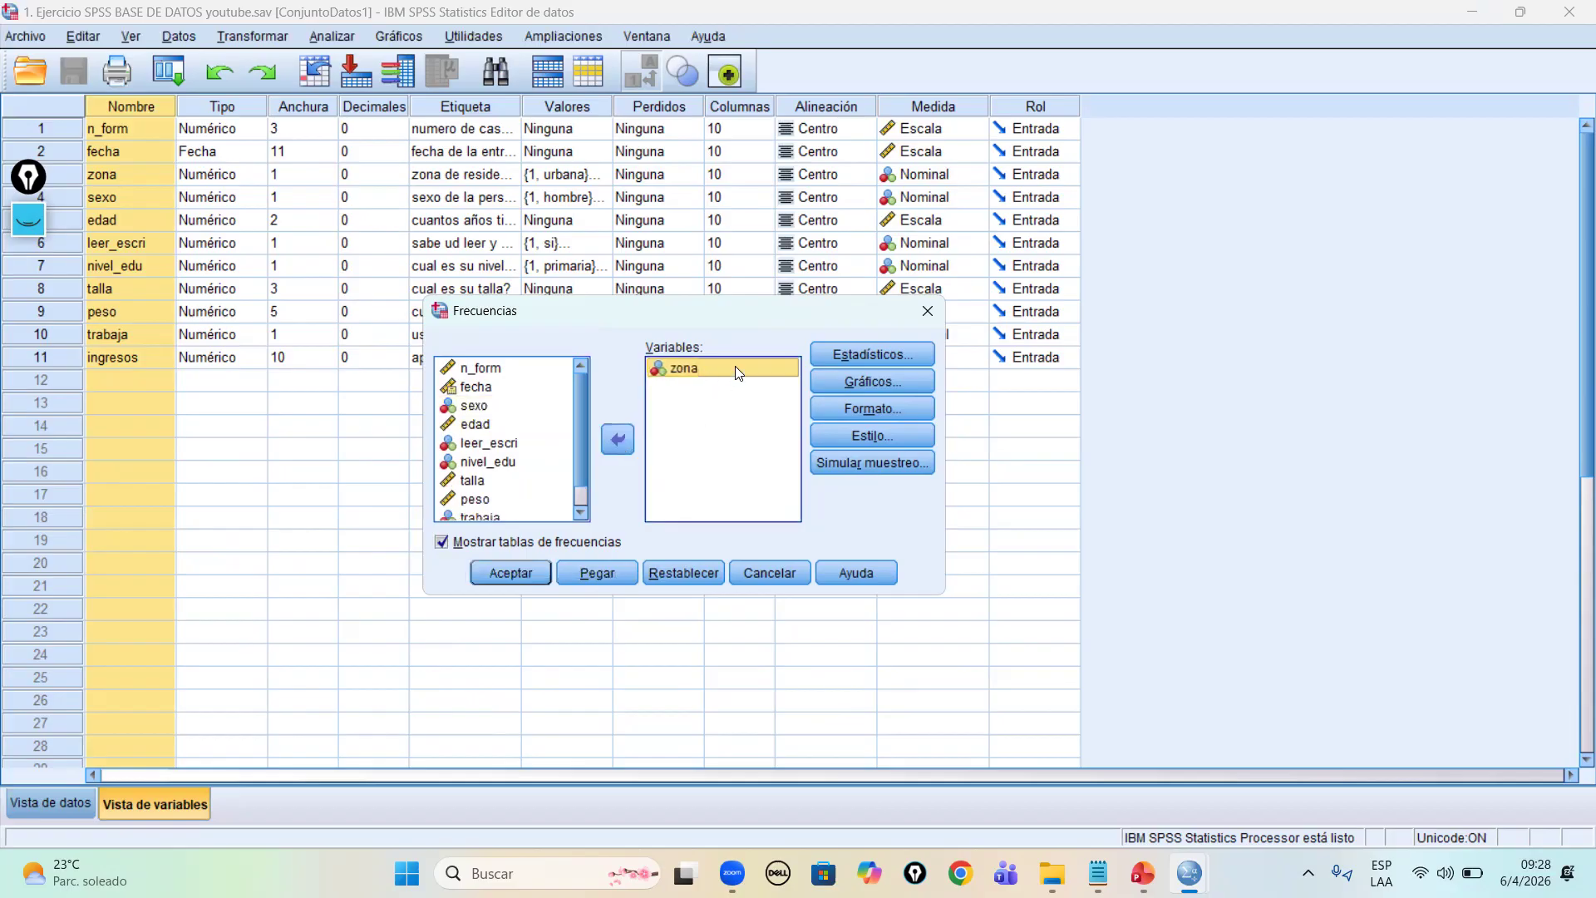
pyautogui.click(510, 573)
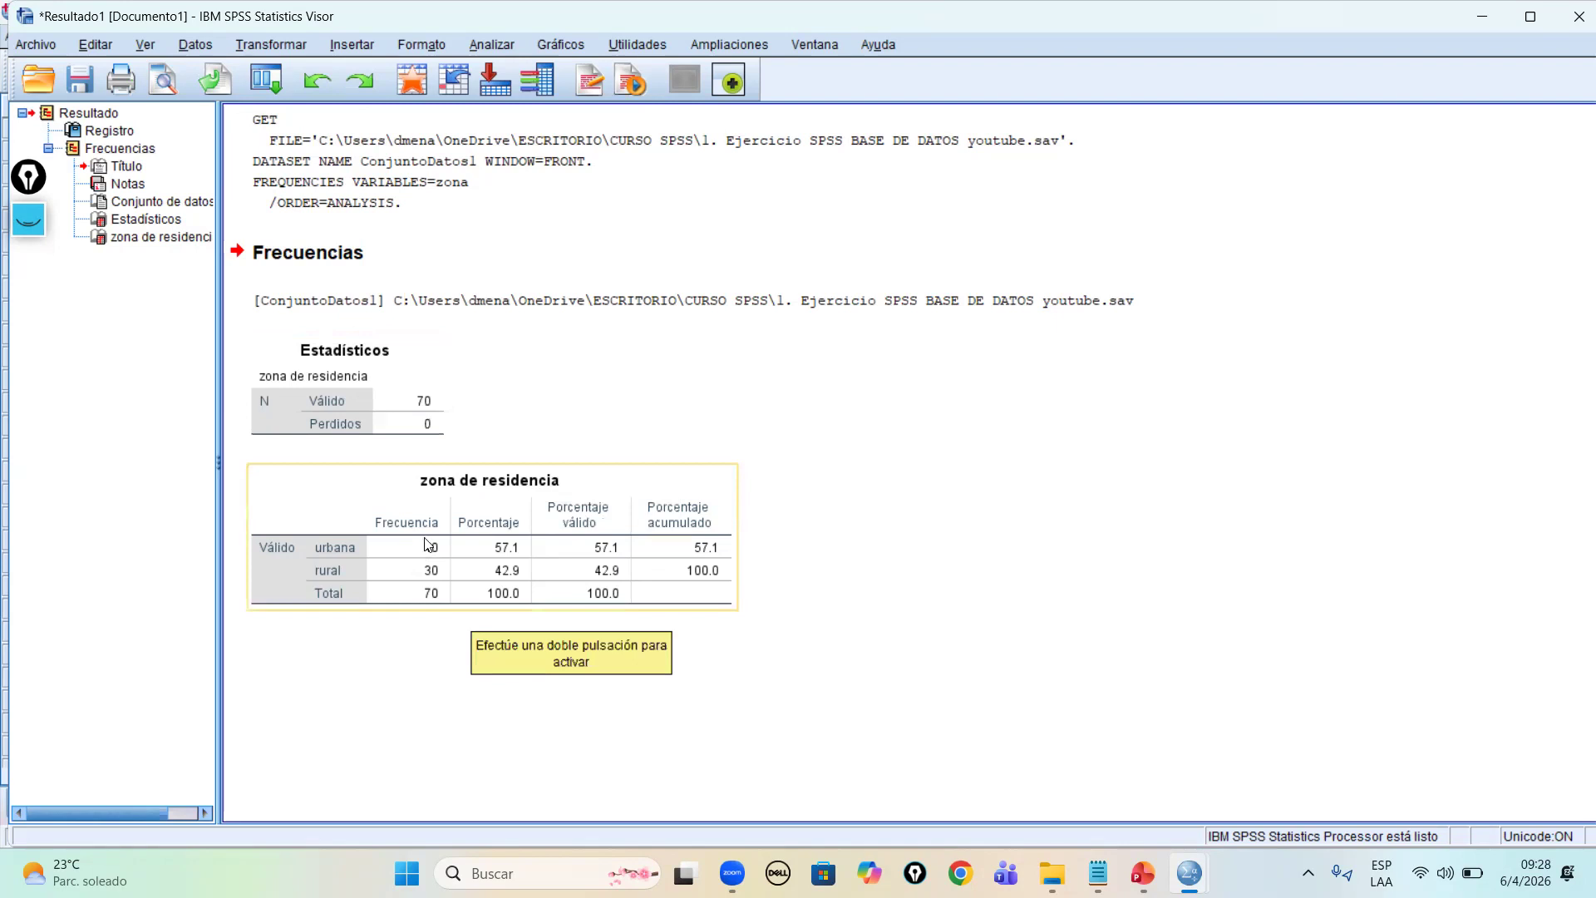
# Step: Preview the "zona de residencia" table as a printed page, enlarge it for reading, and return to the output
pyautogui.click(286, 505)
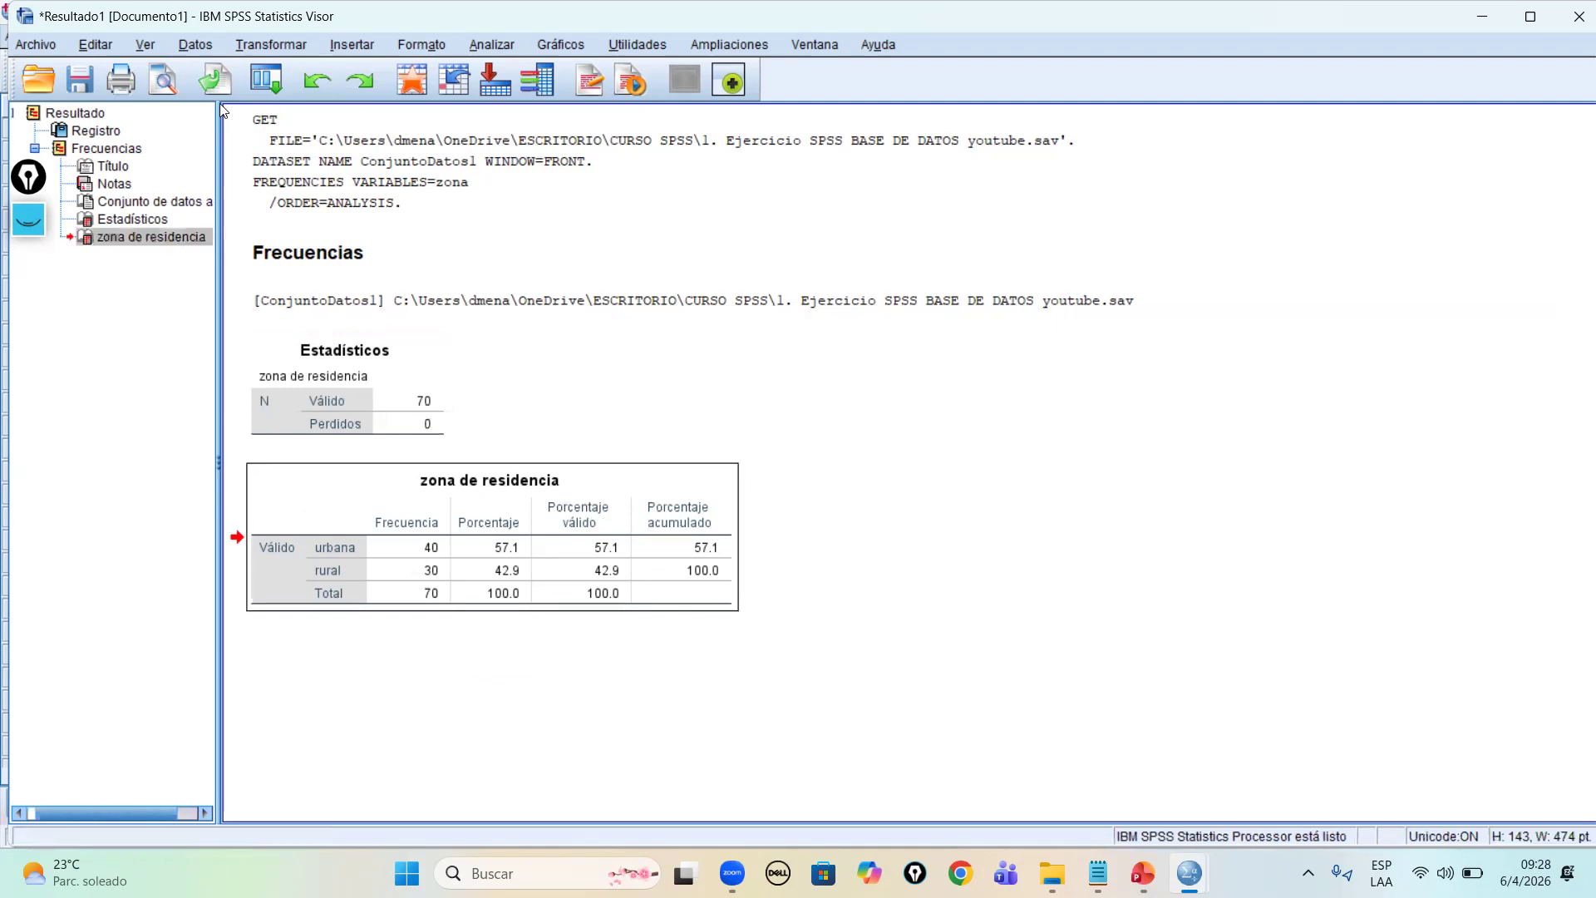
pyautogui.click(164, 81)
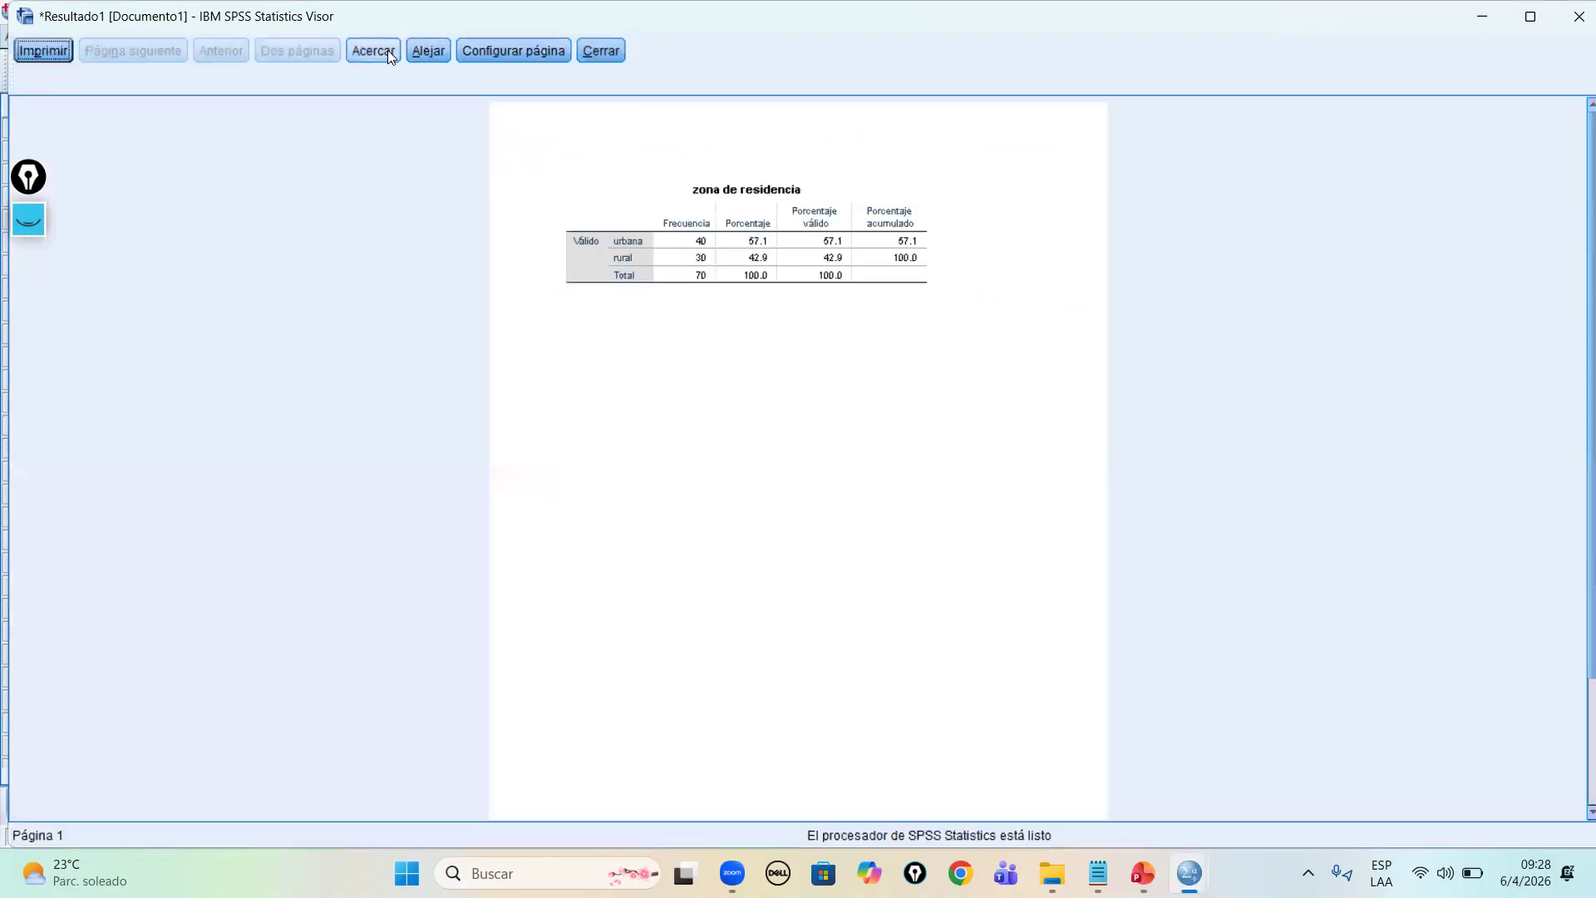
pyautogui.click(387, 51)
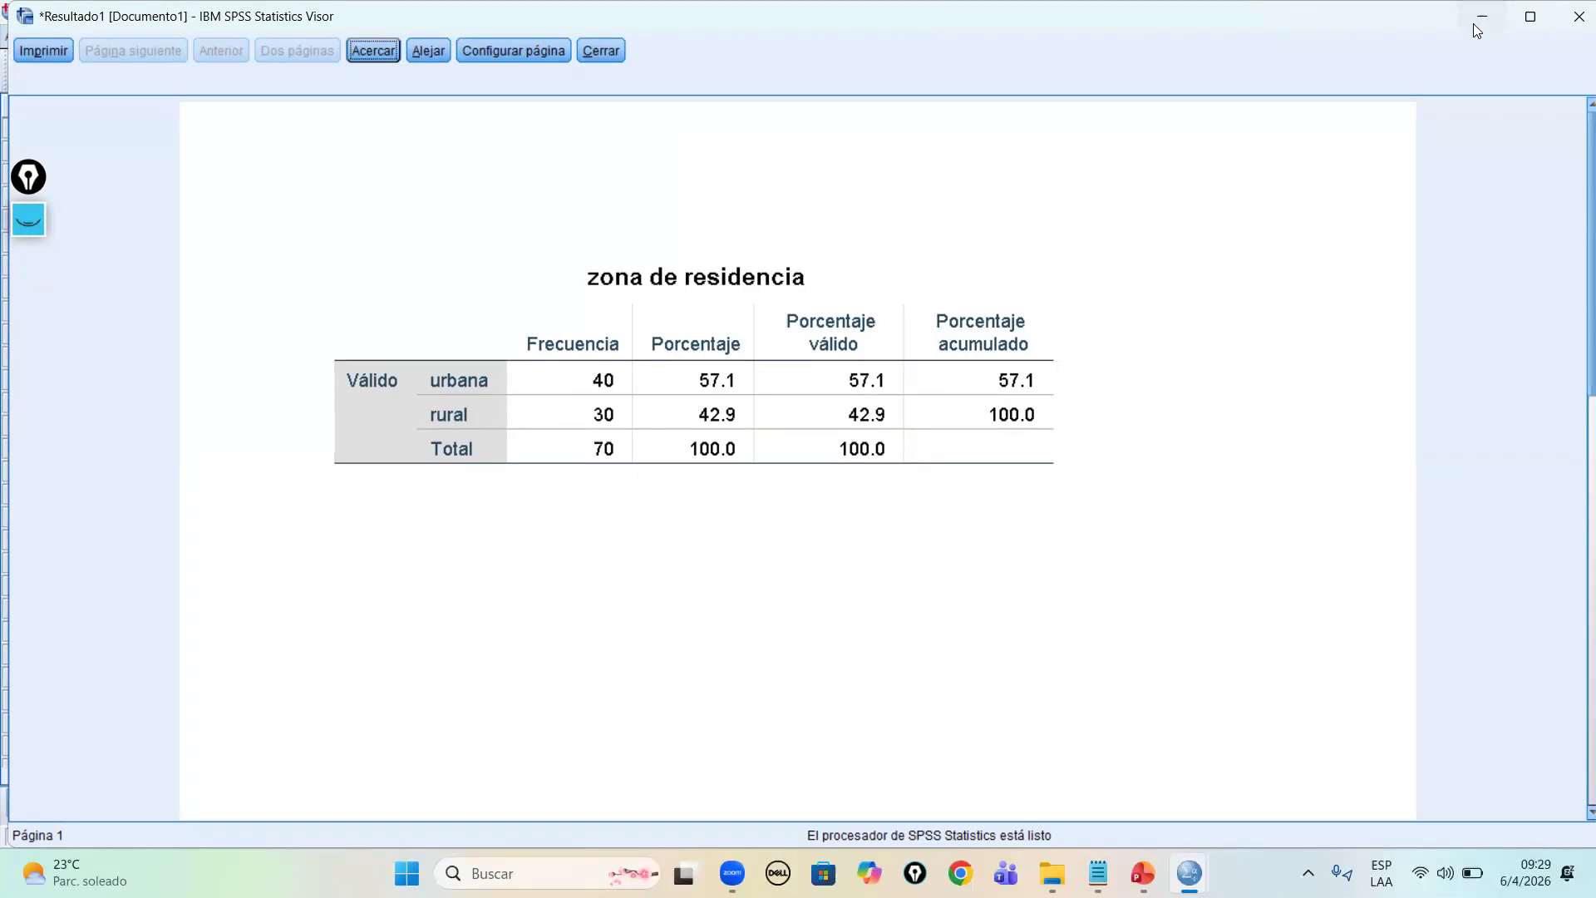
pyautogui.press('Escape')
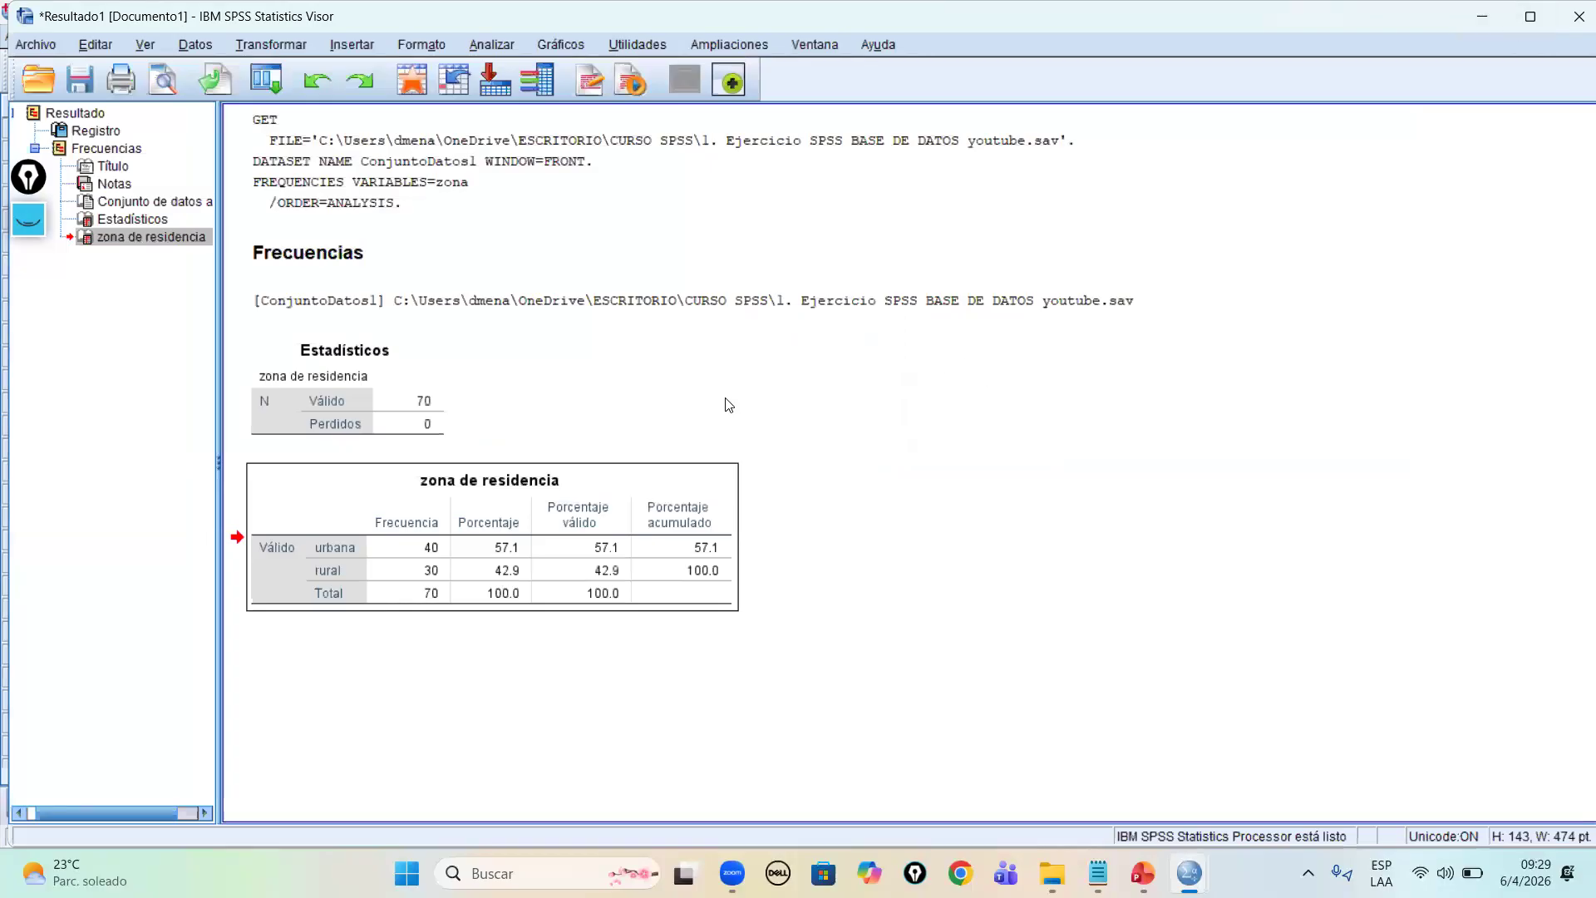
pyautogui.click(258, 86)
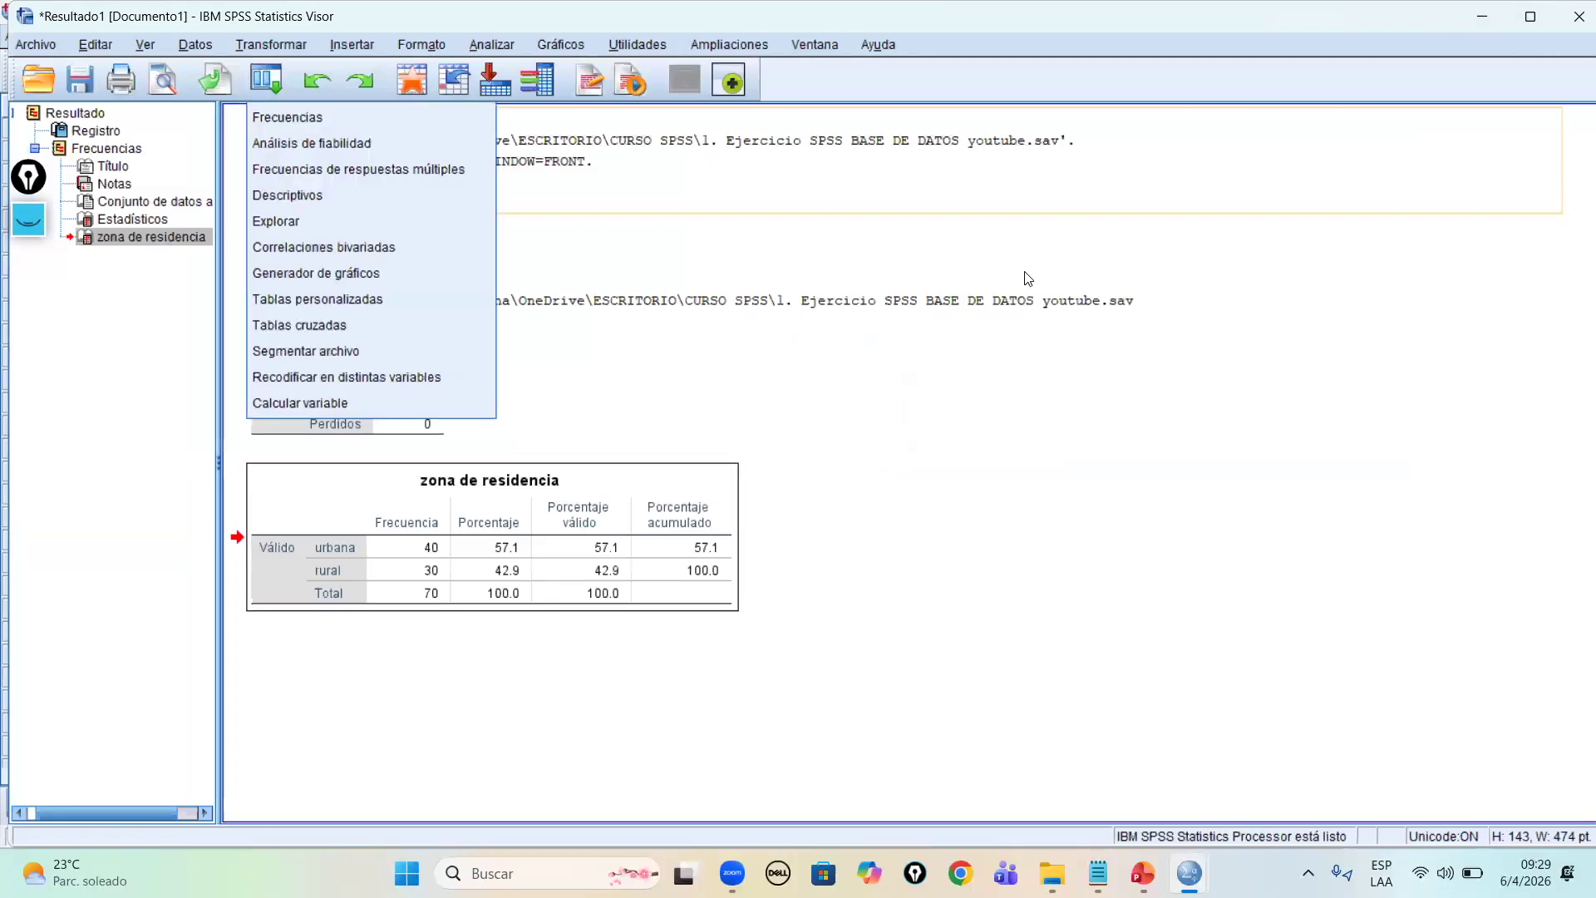
pyautogui.click(1143, 487)
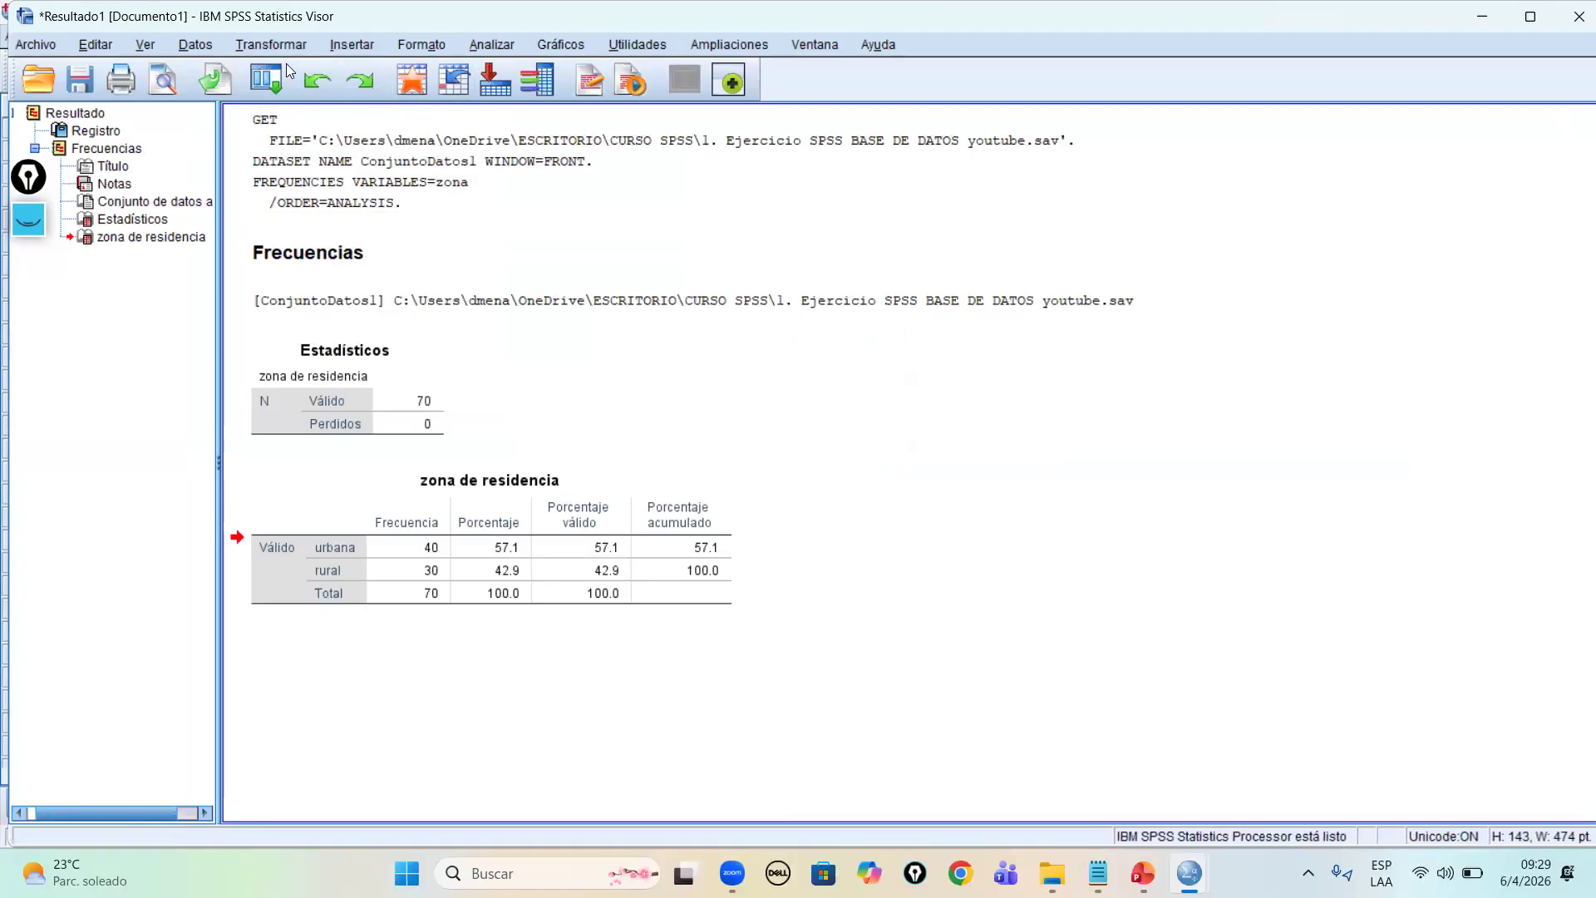
pyautogui.click(474, 45)
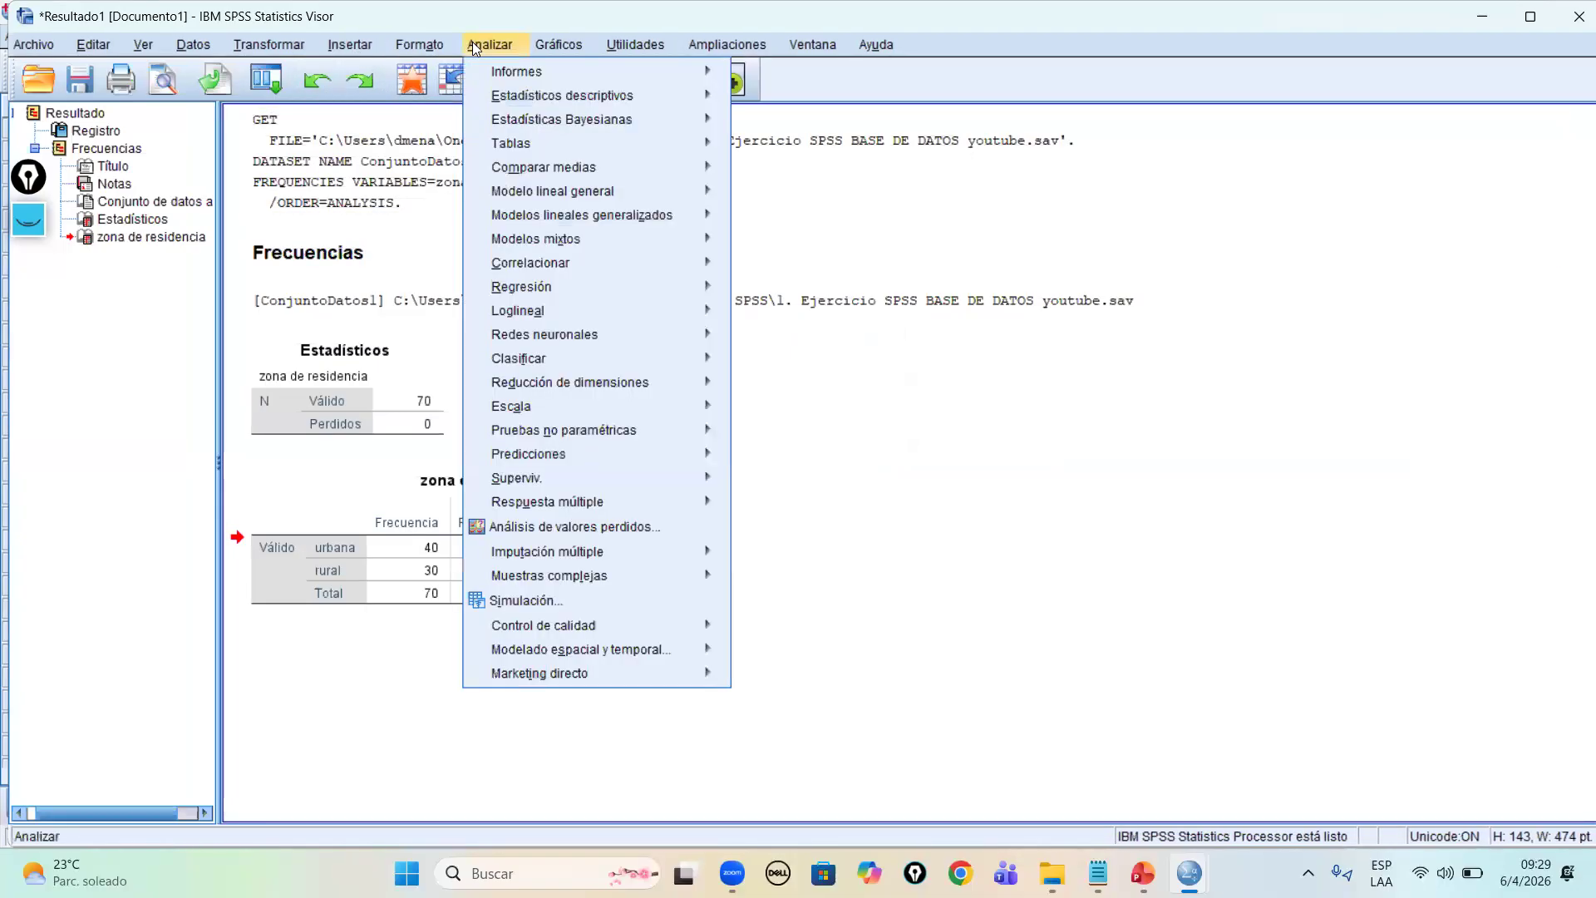
pyautogui.moveTo(531, 95)
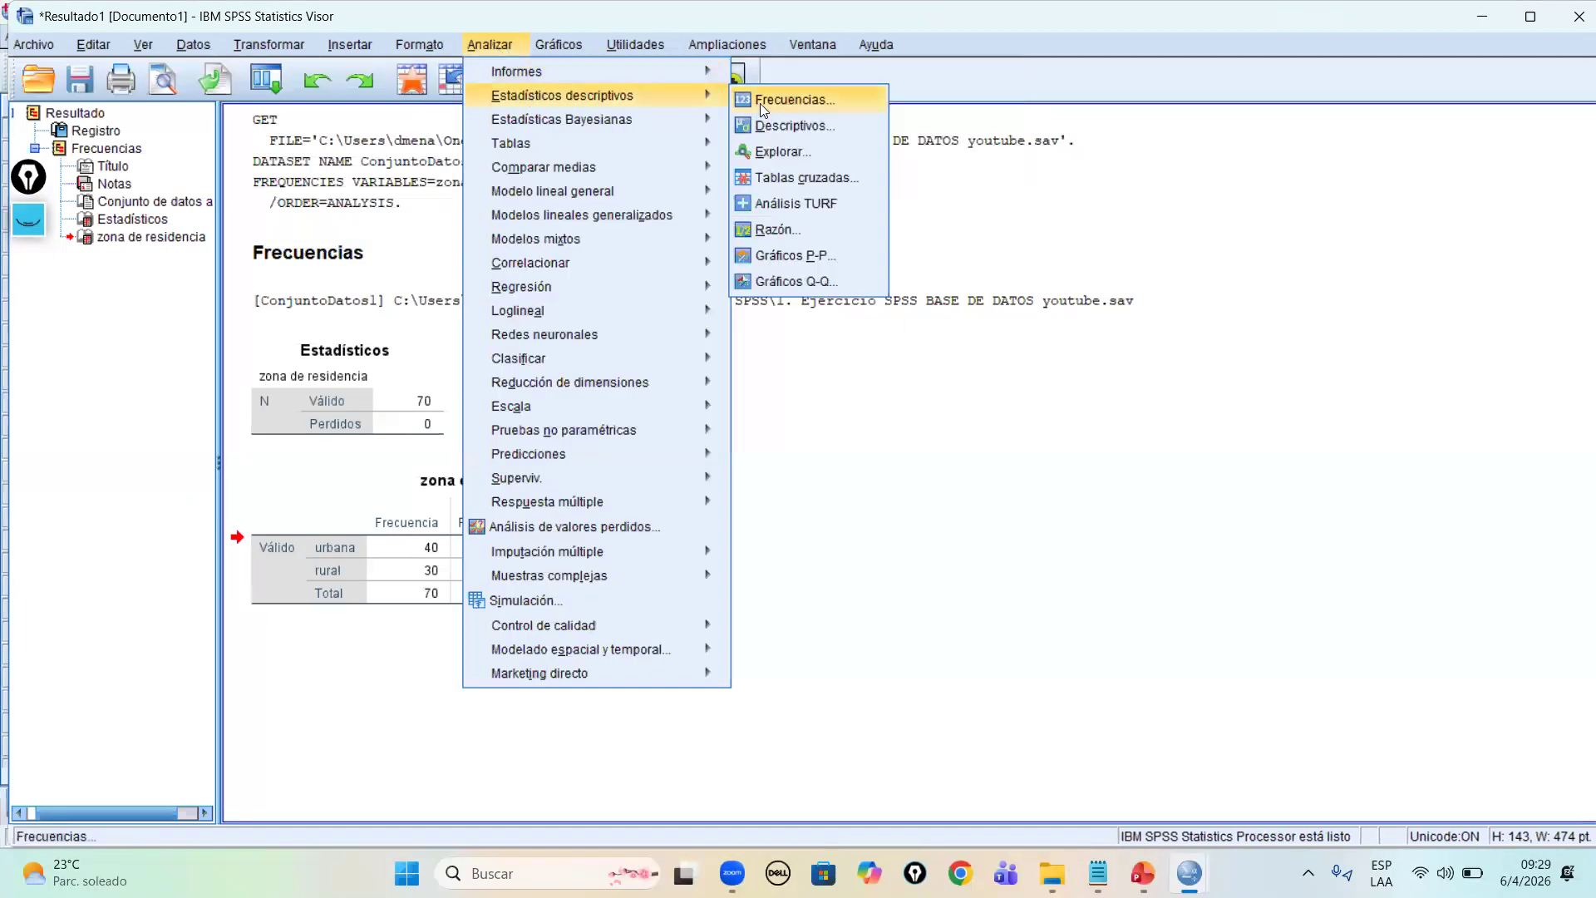
pyautogui.click(915, 474)
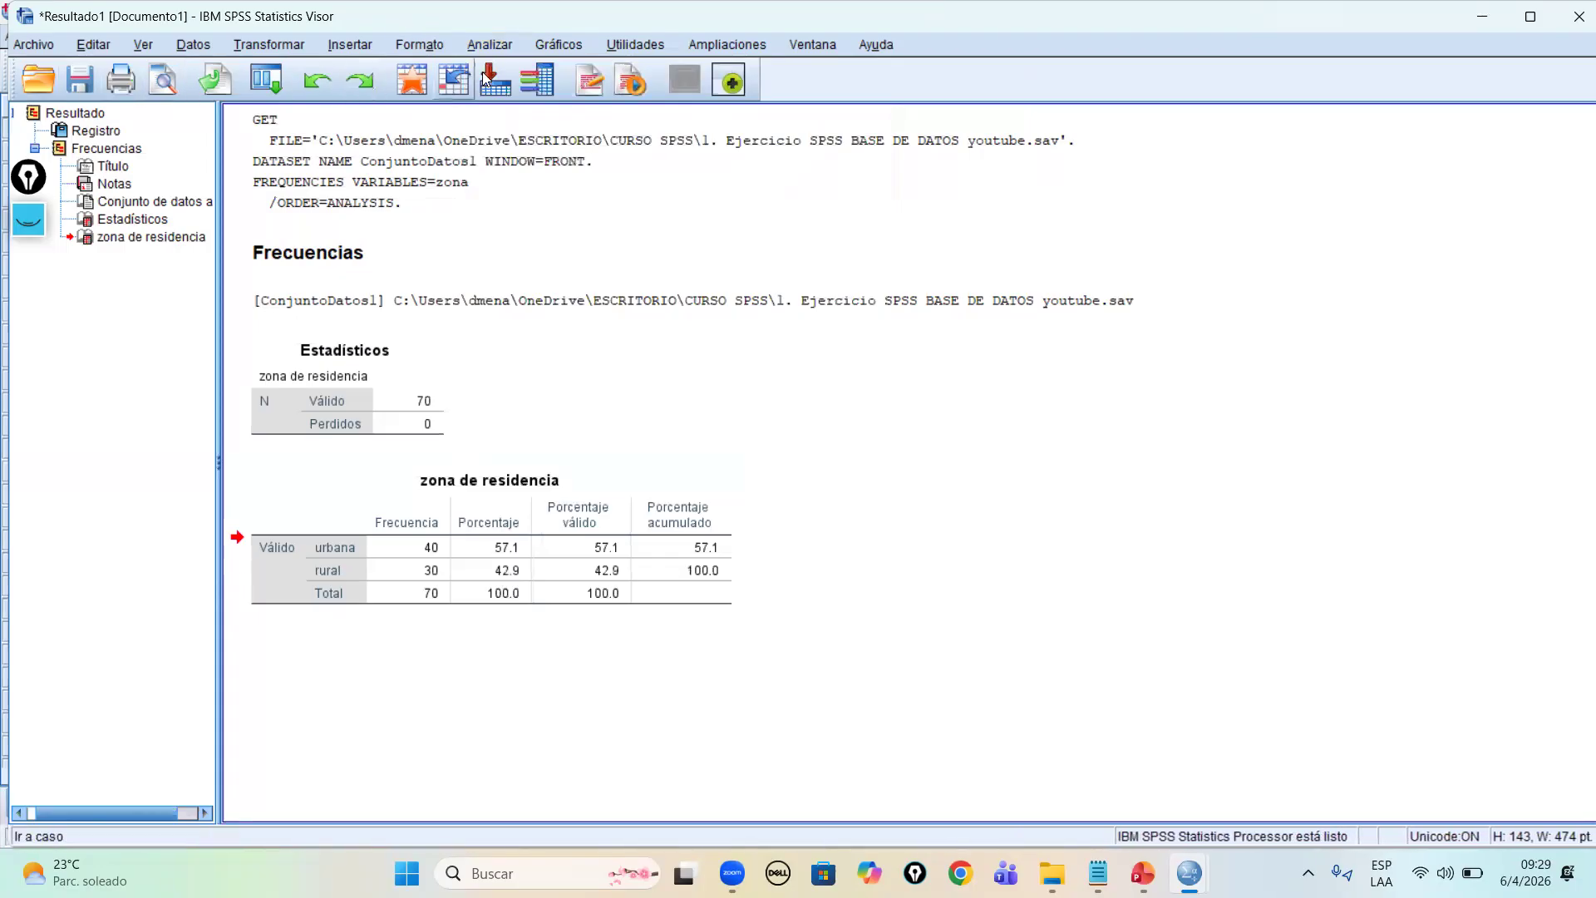
pyautogui.click(349, 123)
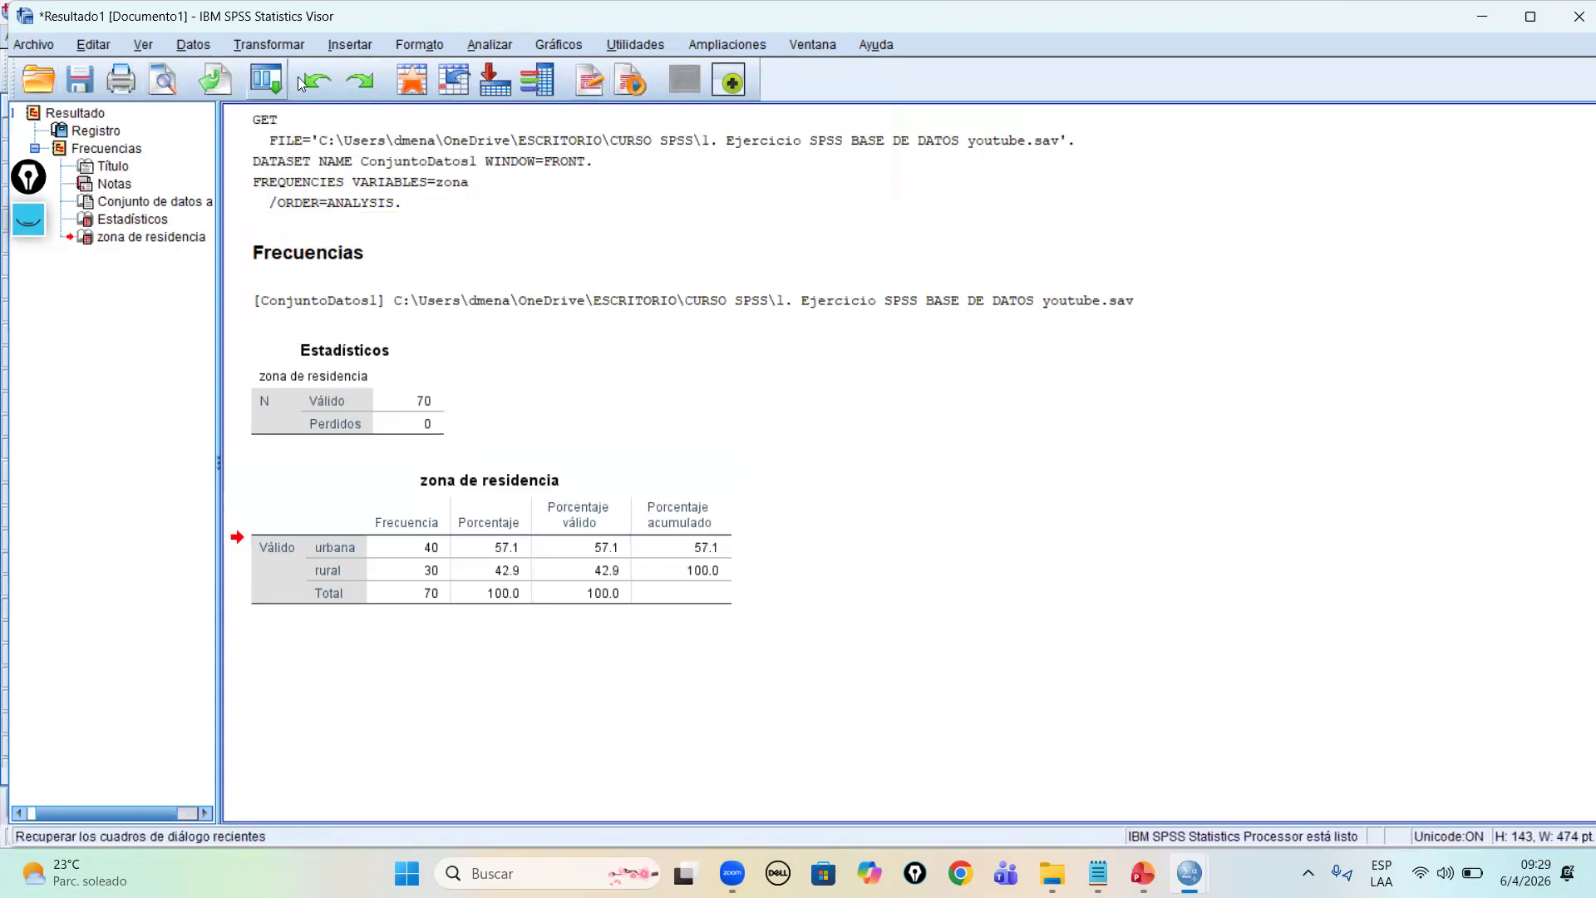
# Step: Return to the dataset window, recall the recent Frequencies dialog and add leer_escri and sexo alongside zona
pyautogui.click(417, 80)
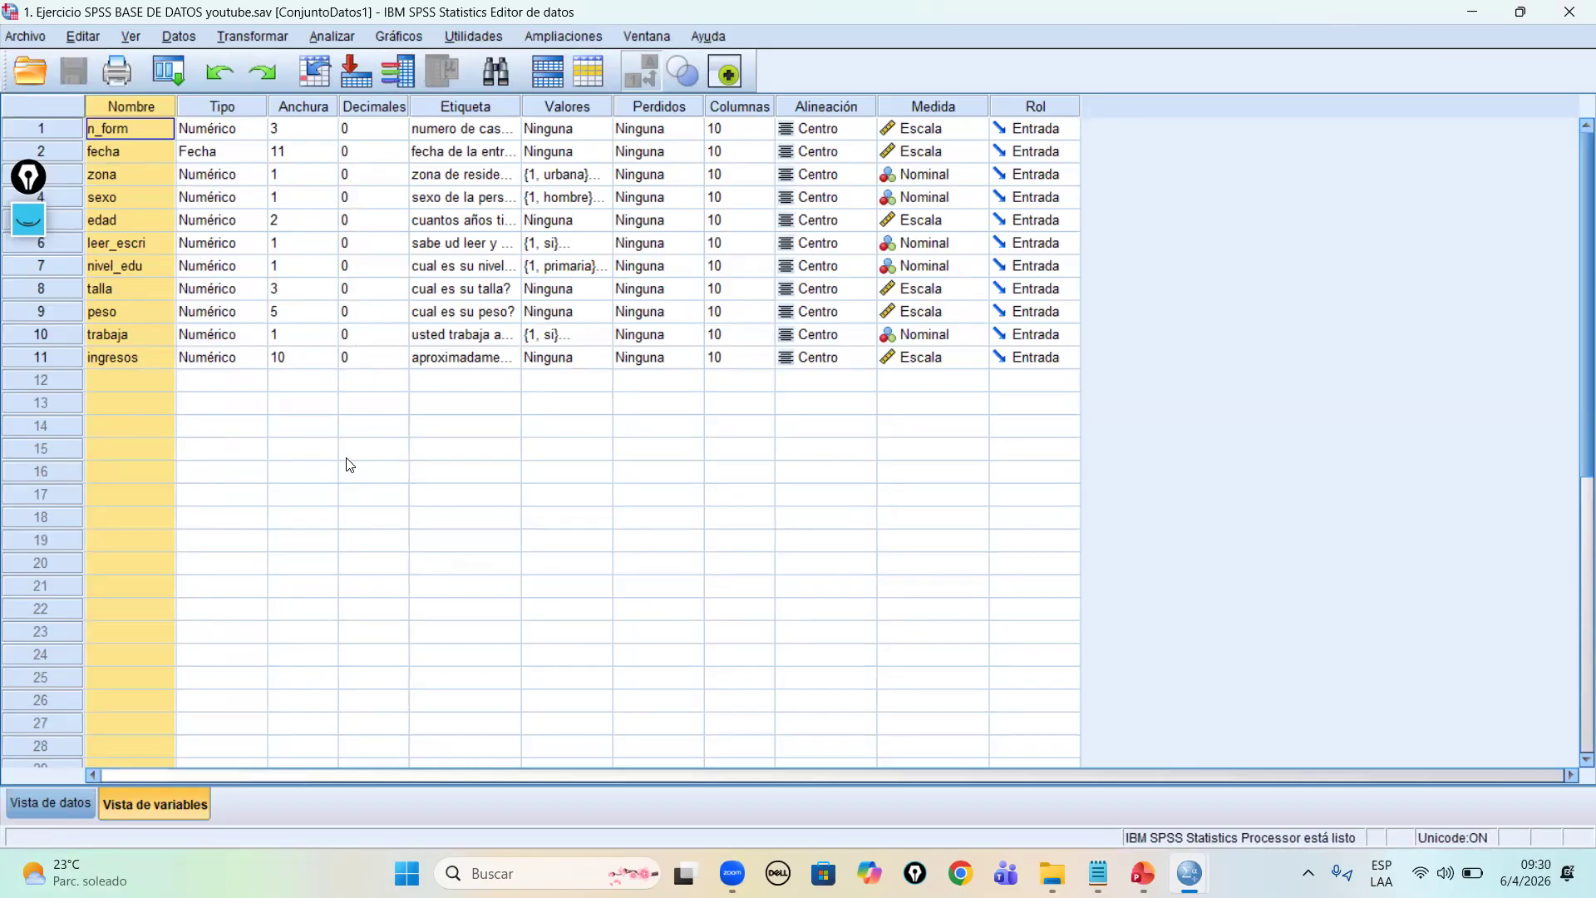
pyautogui.click(170, 64)
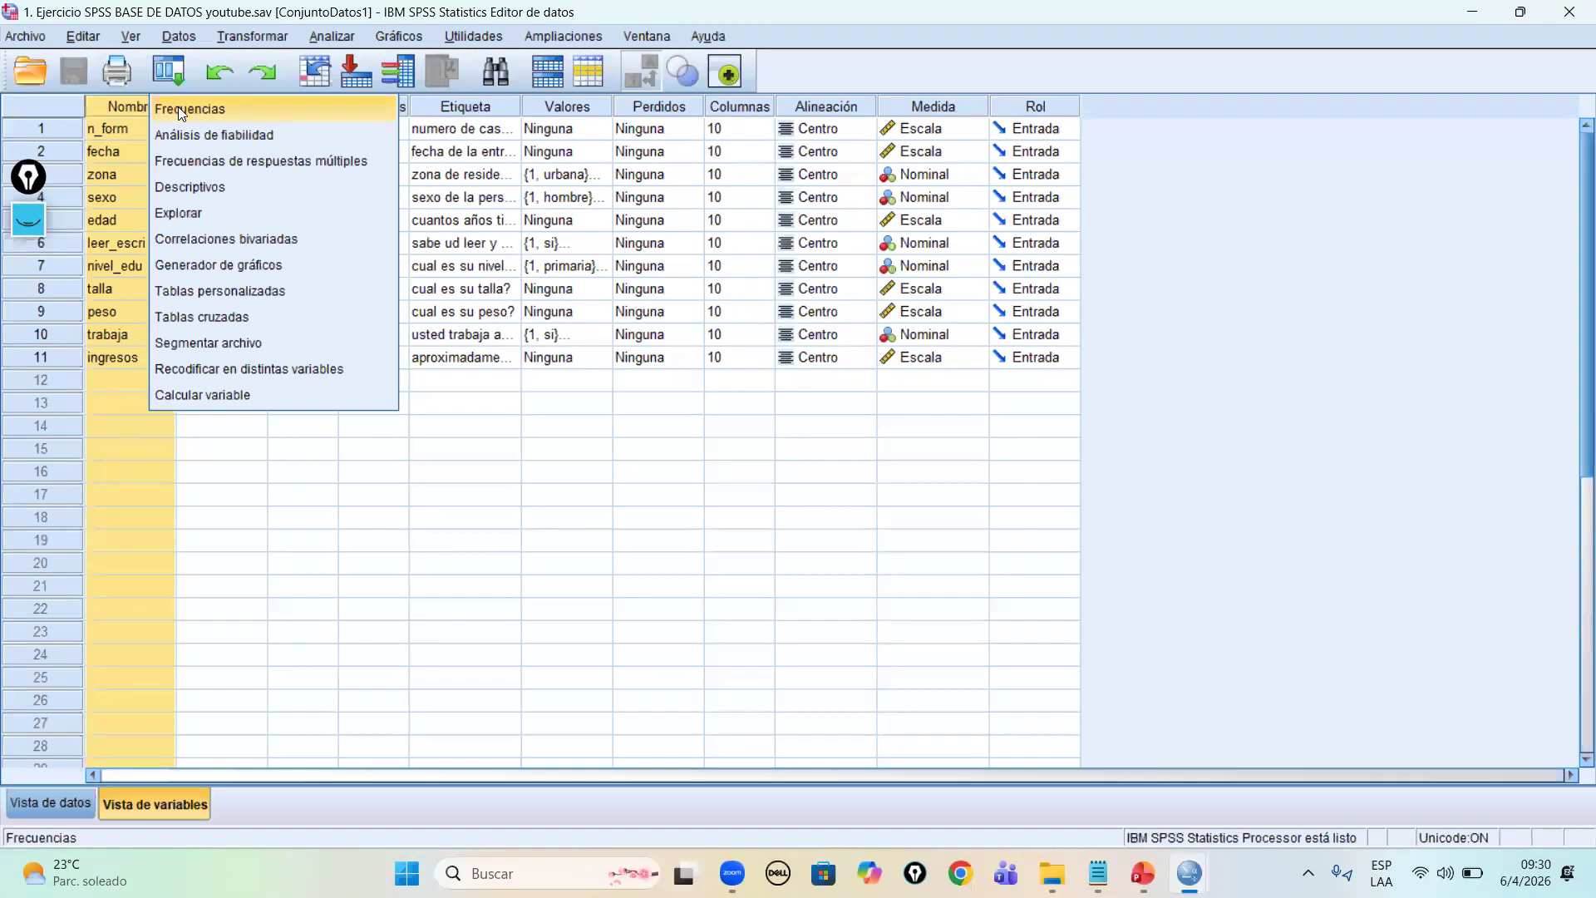
pyautogui.click(180, 108)
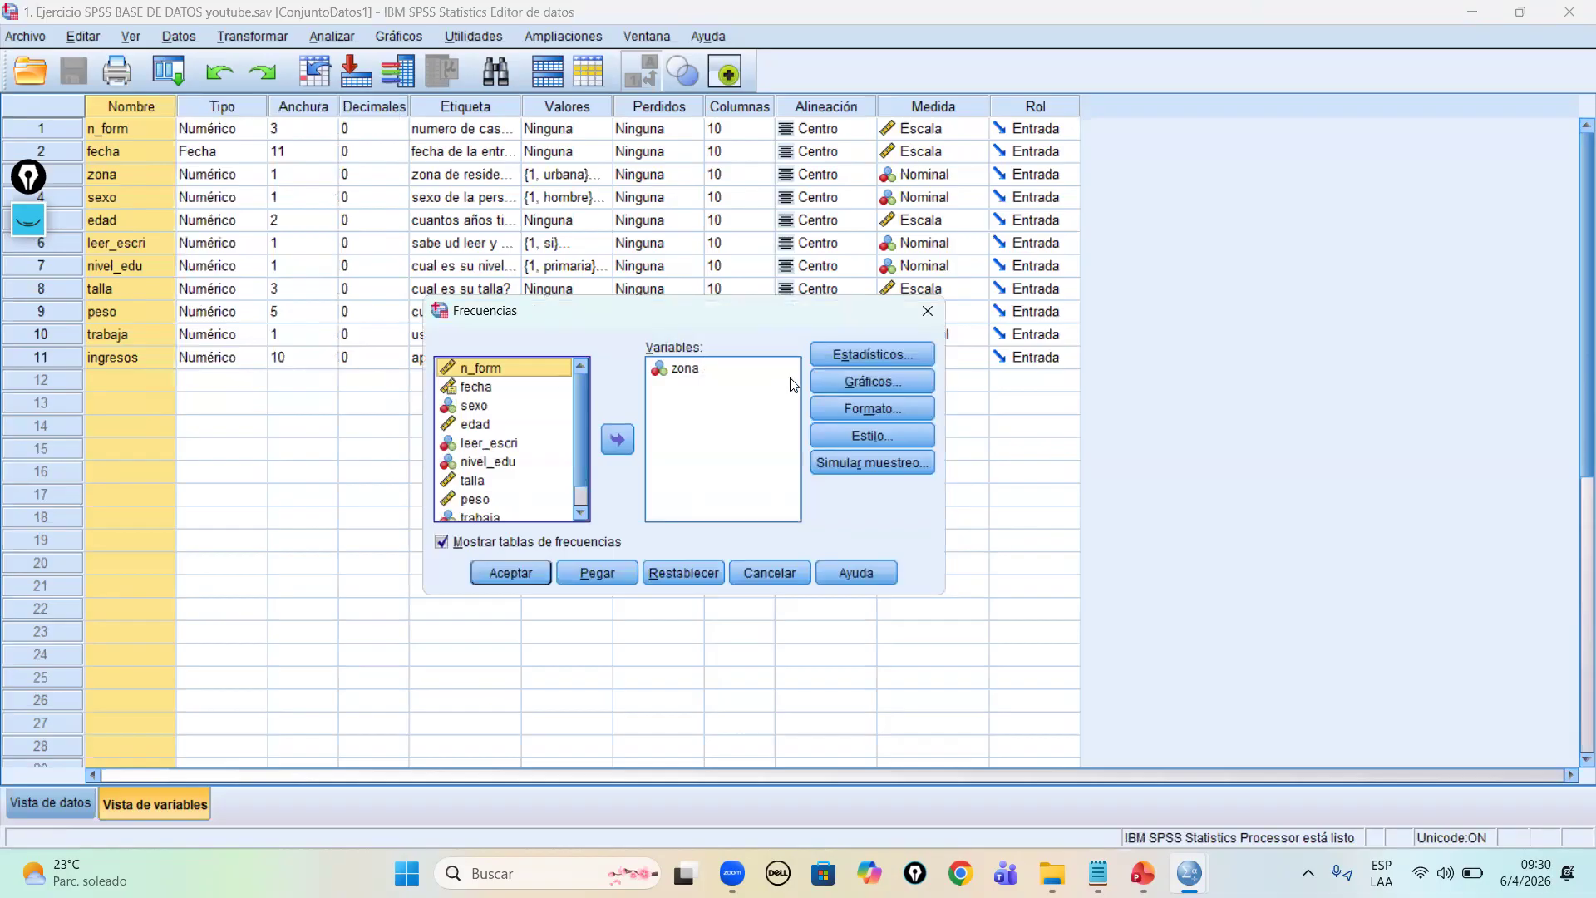
pyautogui.click(503, 445)
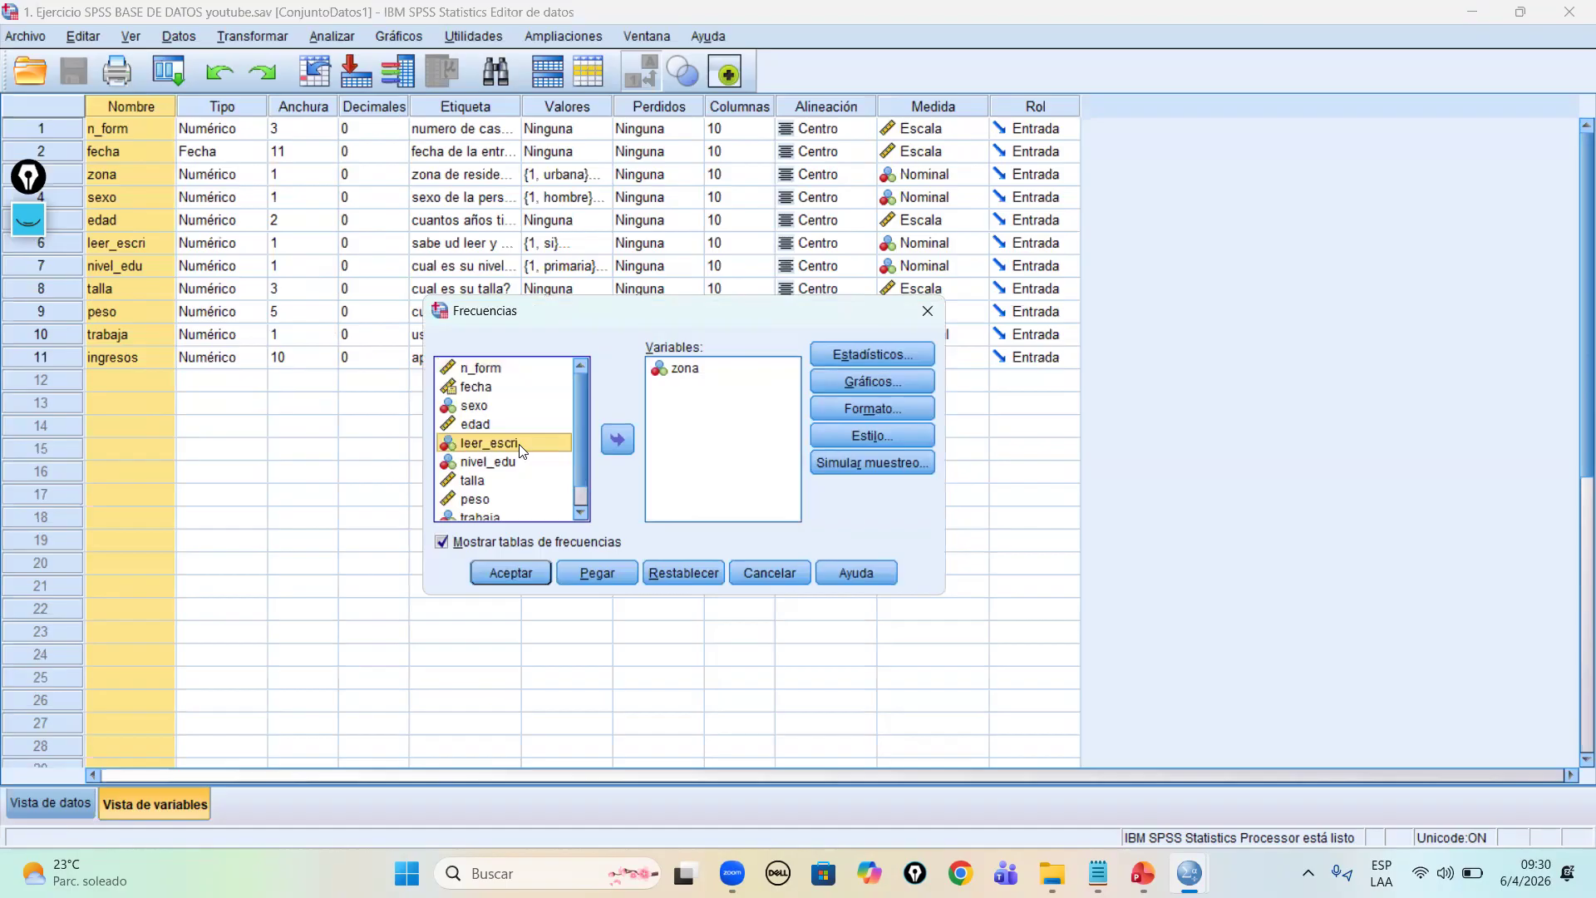
pyautogui.click(616, 439)
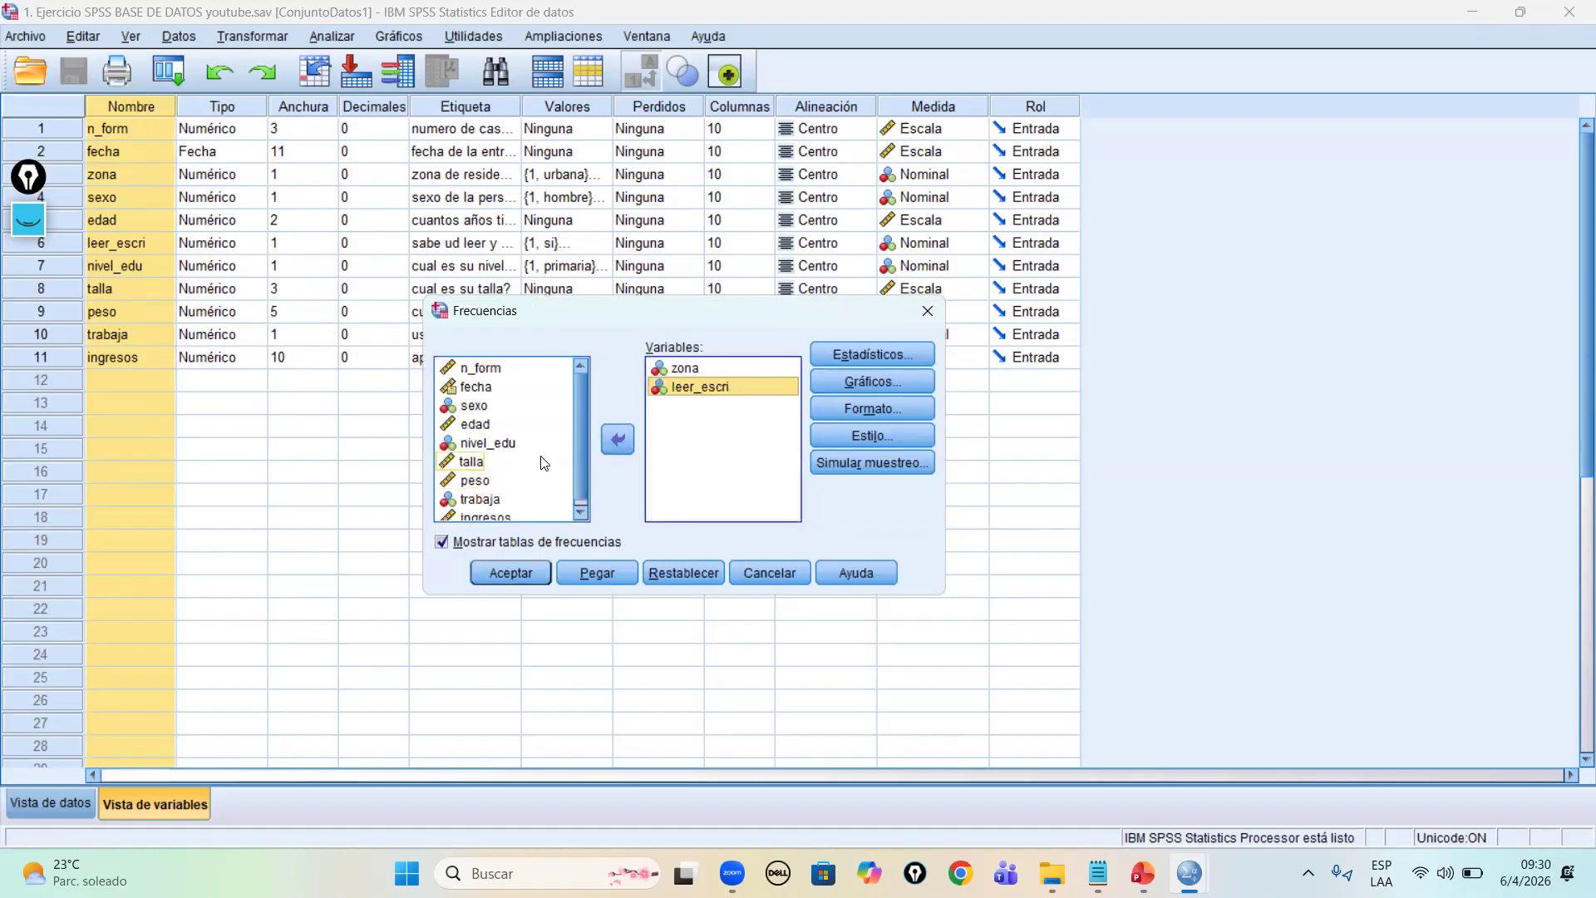
pyautogui.click(503, 407)
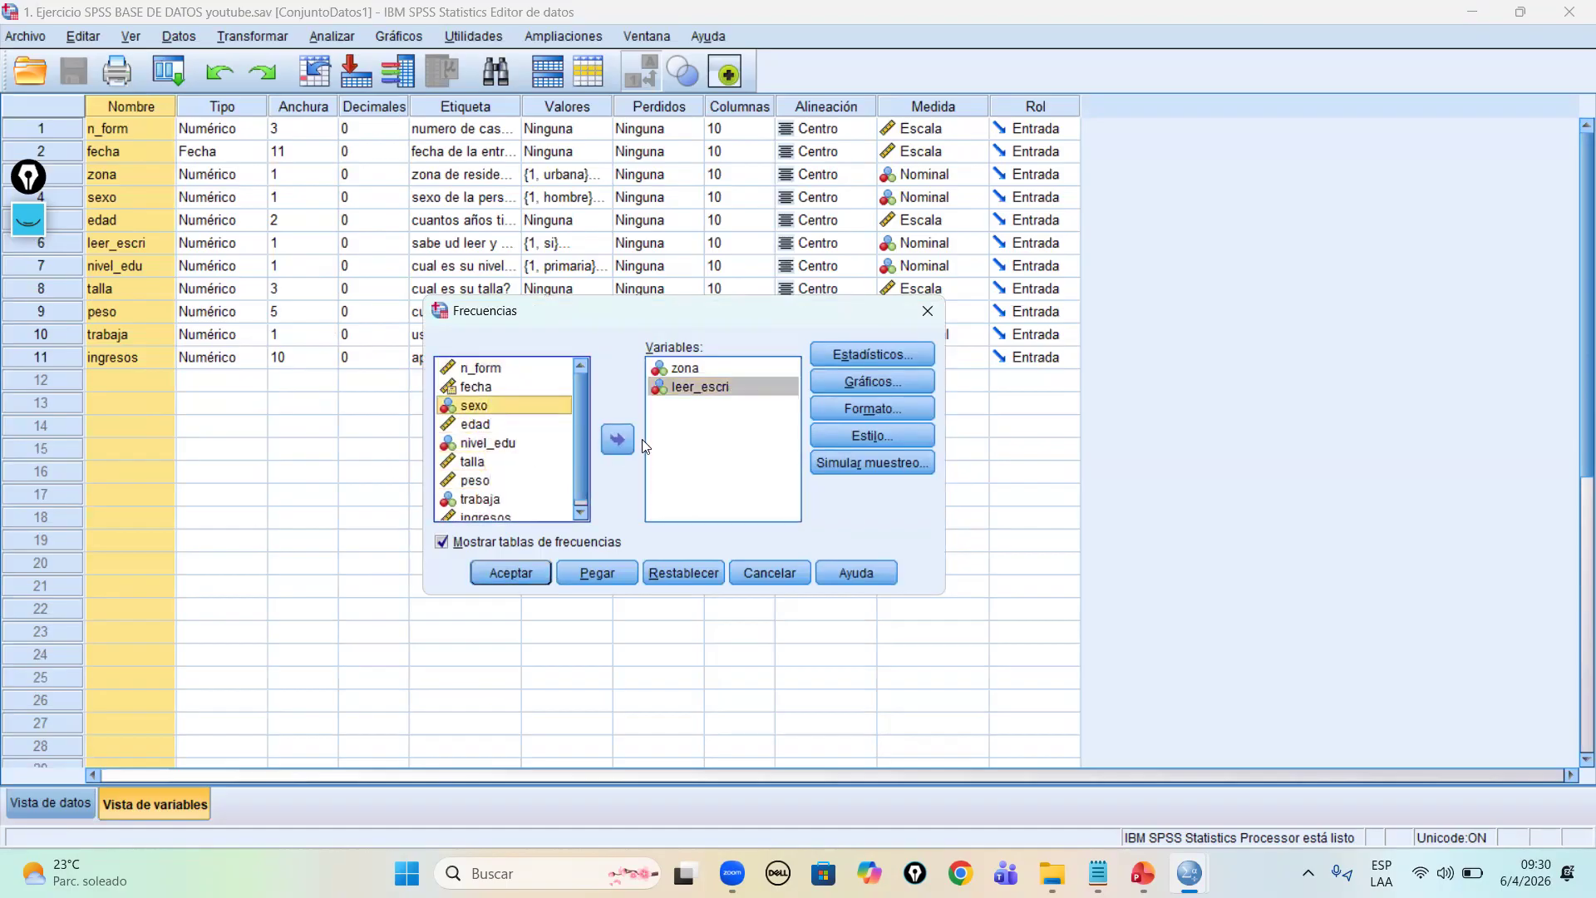
pyautogui.click(618, 439)
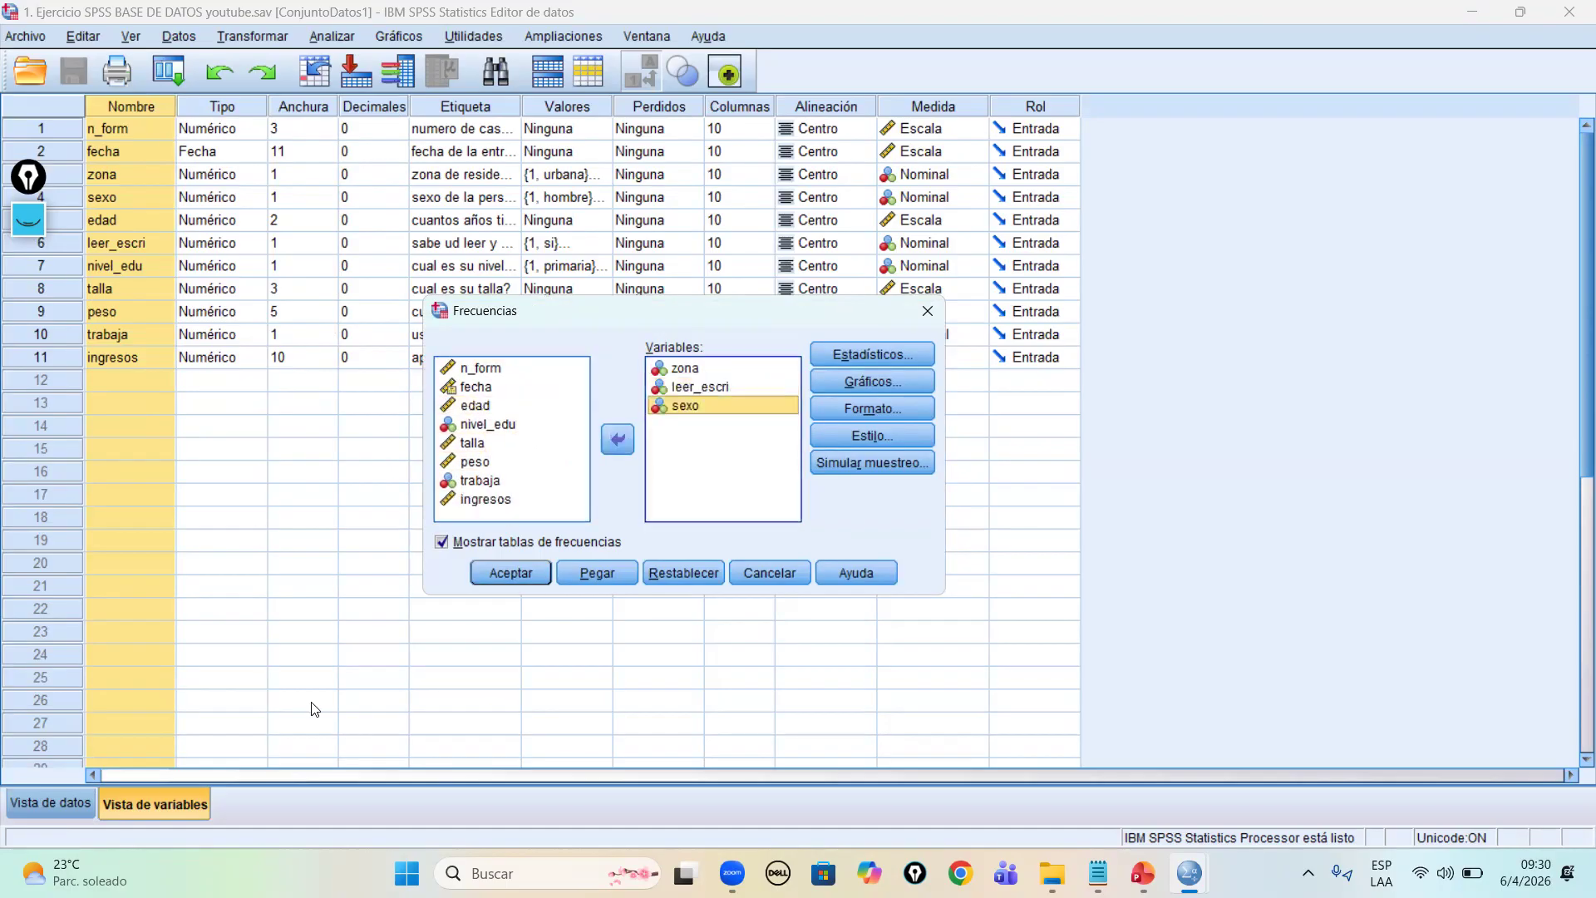
# Step: Run the frequency analysis for zona, leer_escri and sexo
pyautogui.click(709, 369)
pyautogui.click(707, 387)
pyautogui.click(703, 407)
pyautogui.click(515, 572)
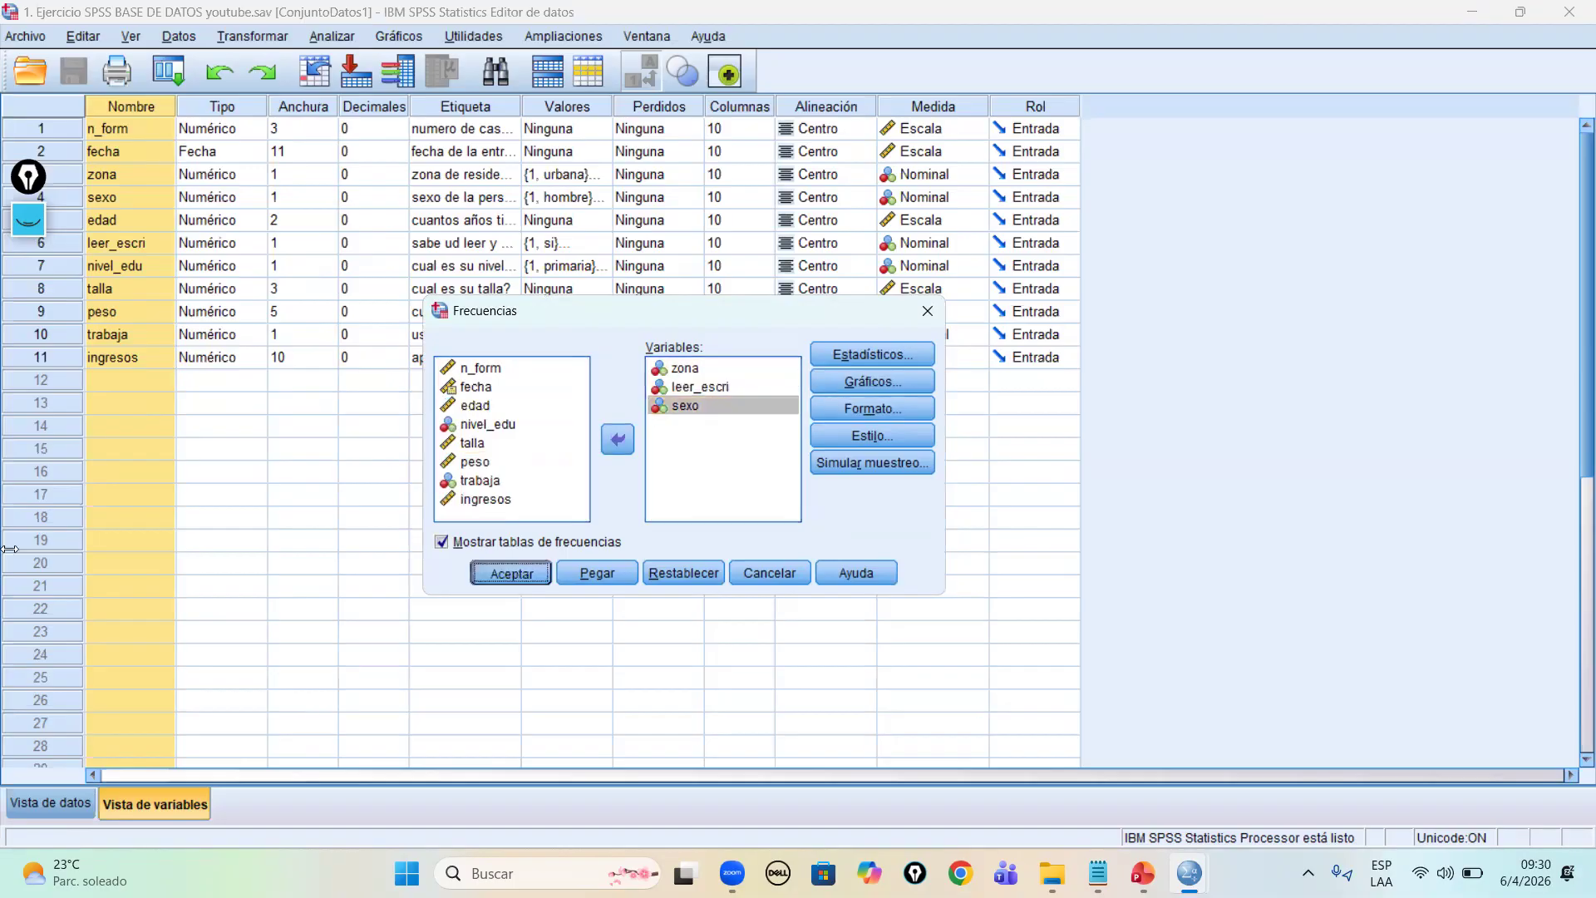
# Step: Preview the "sexo de la persona entrevistada" table as a printed page, enlarge it for reading, and return to the output
pyautogui.scroll(-3, 641, 338)
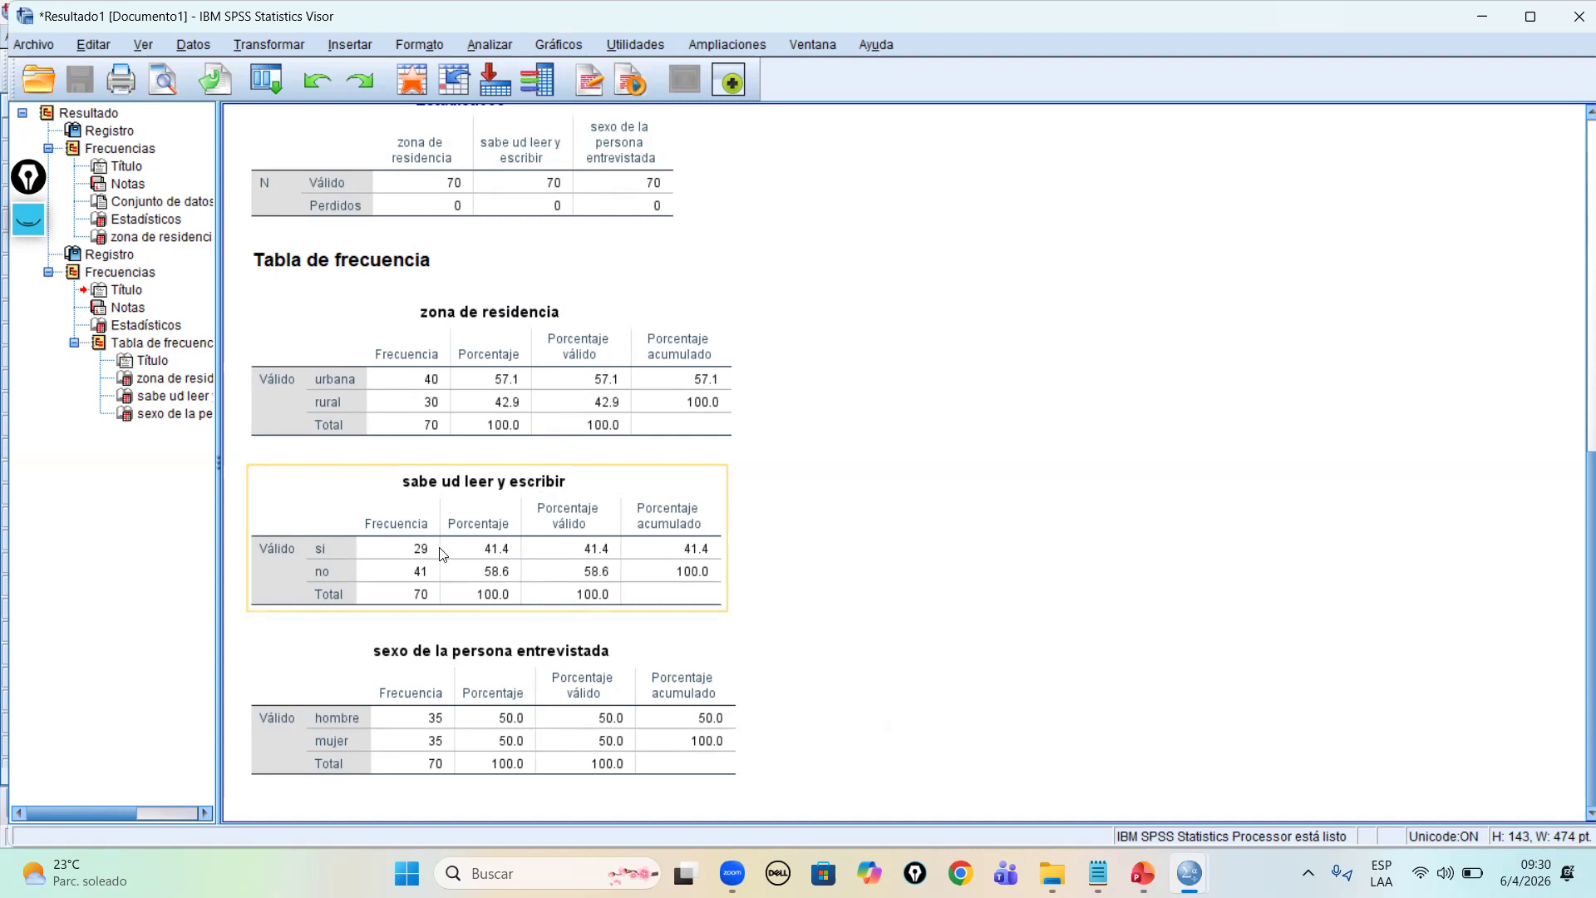
pyautogui.click(448, 709)
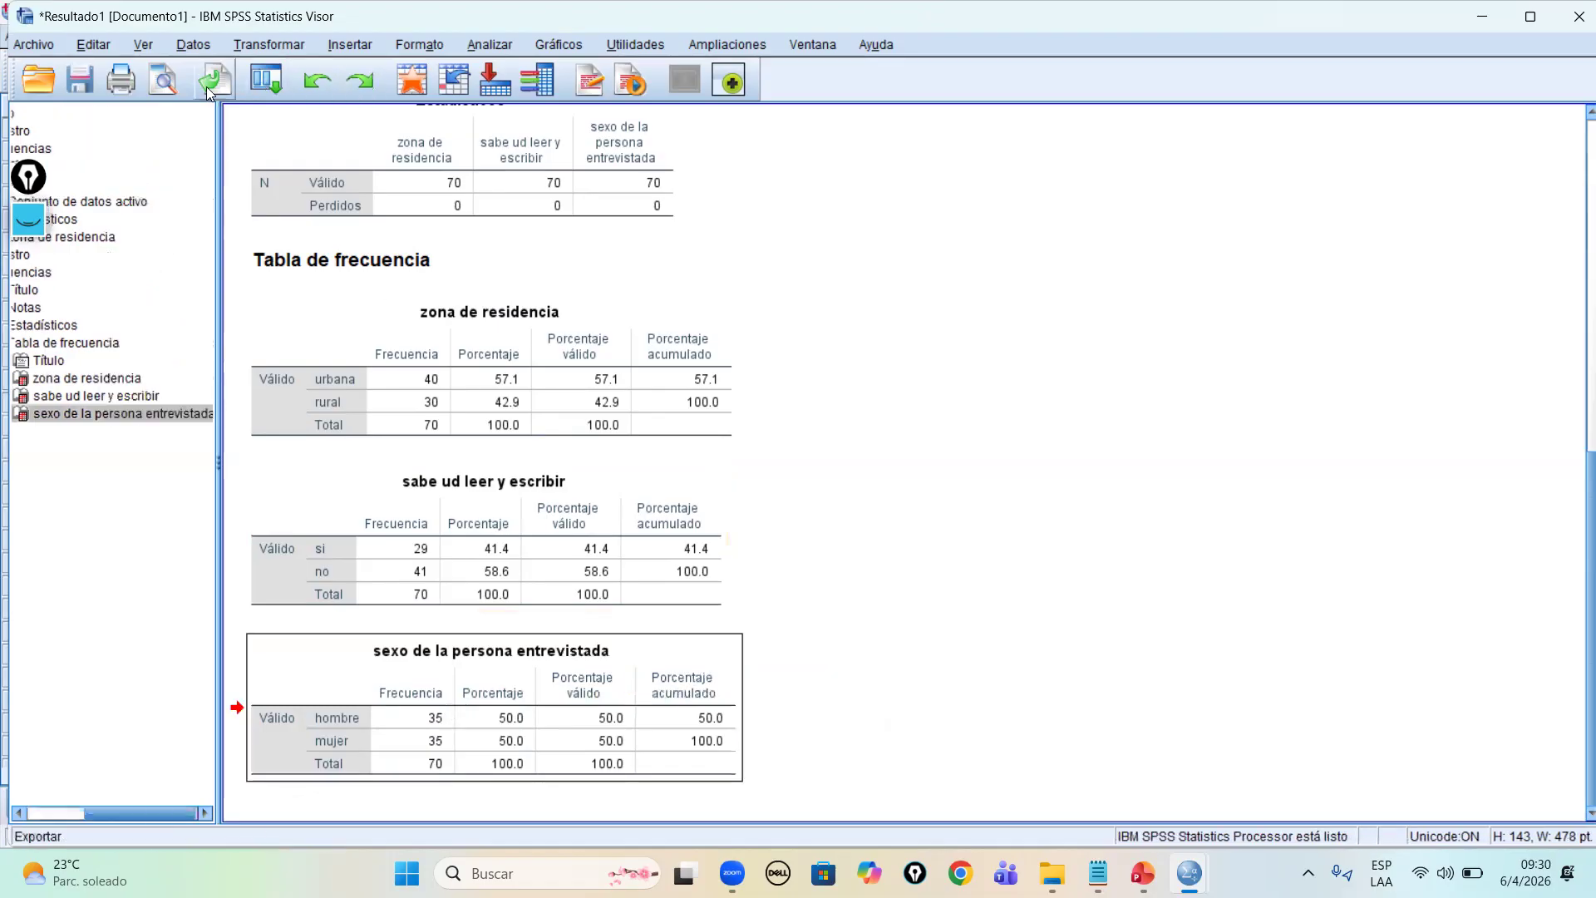
pyautogui.click(166, 88)
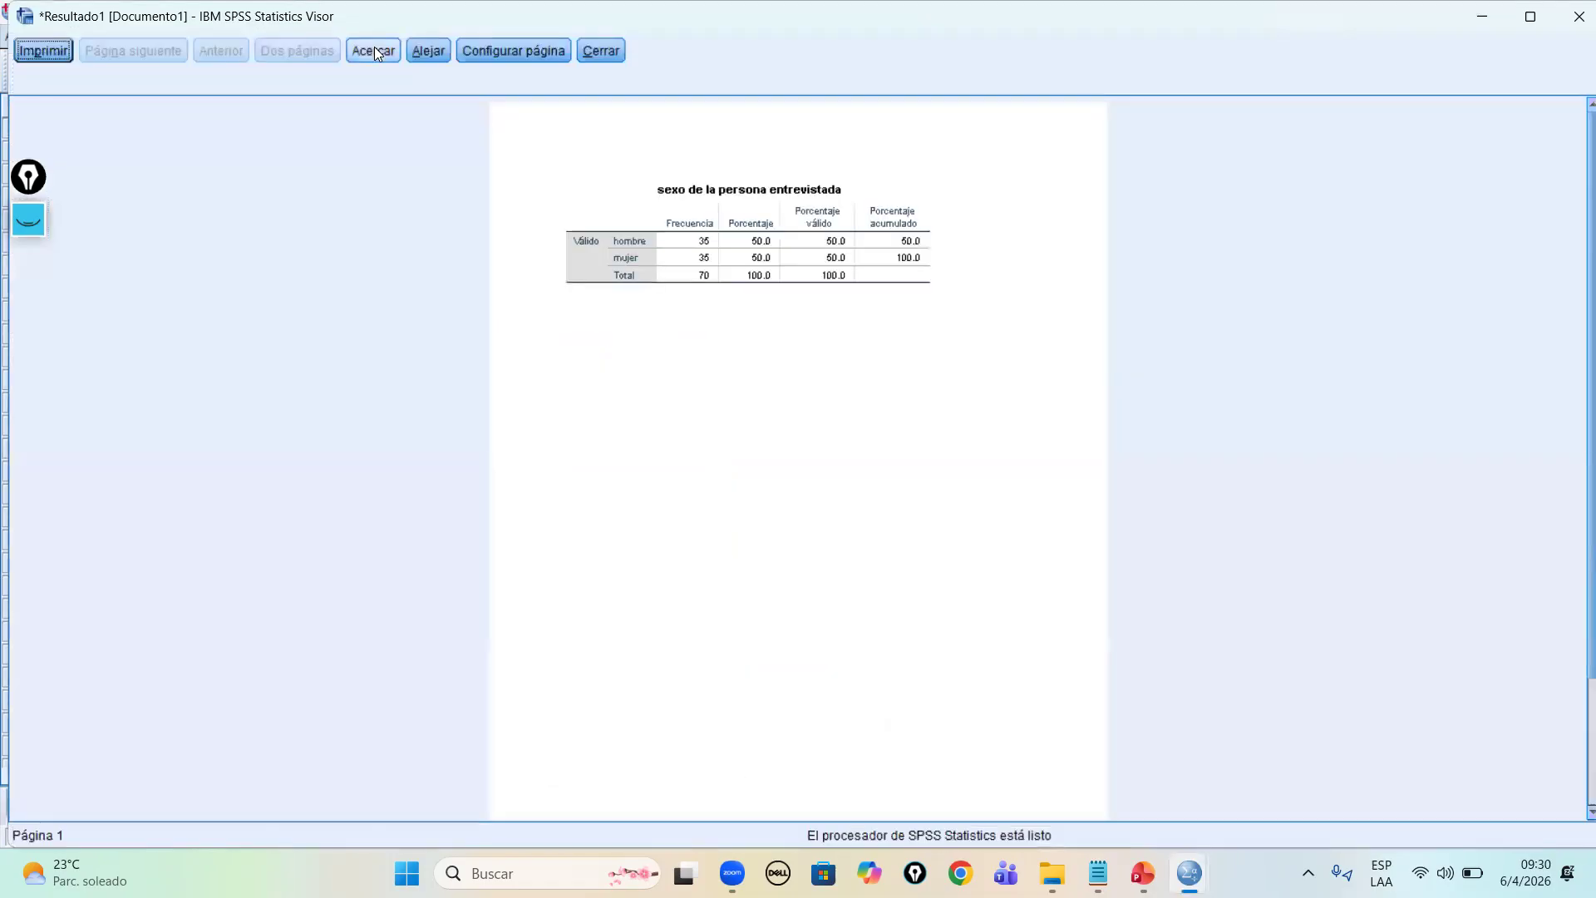
pyautogui.click(374, 50)
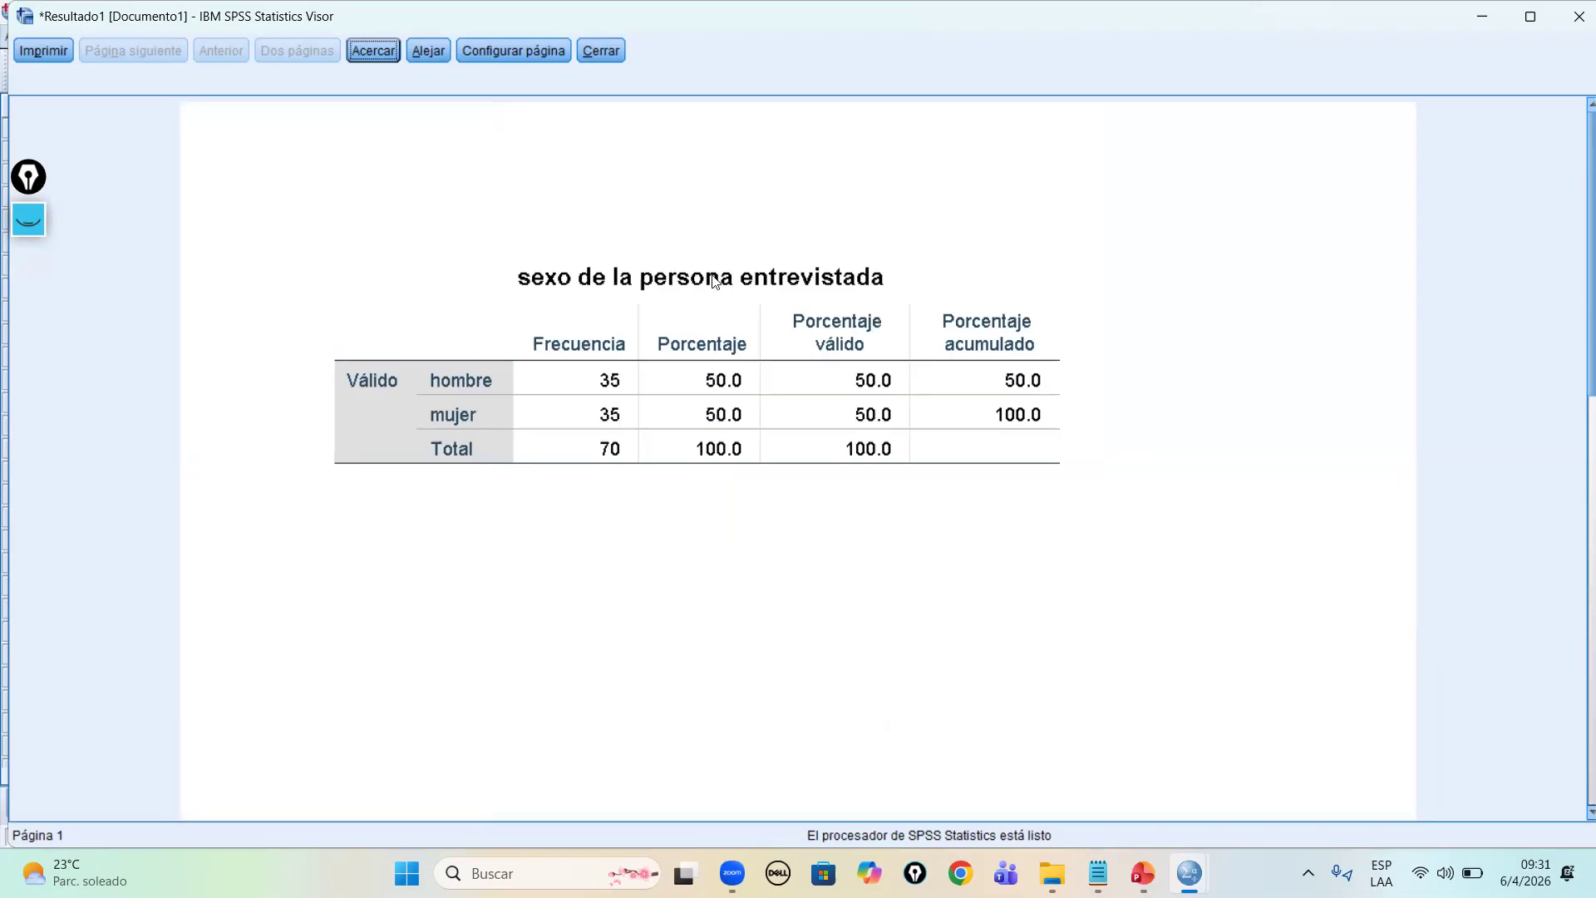
pyautogui.click(589, 51)
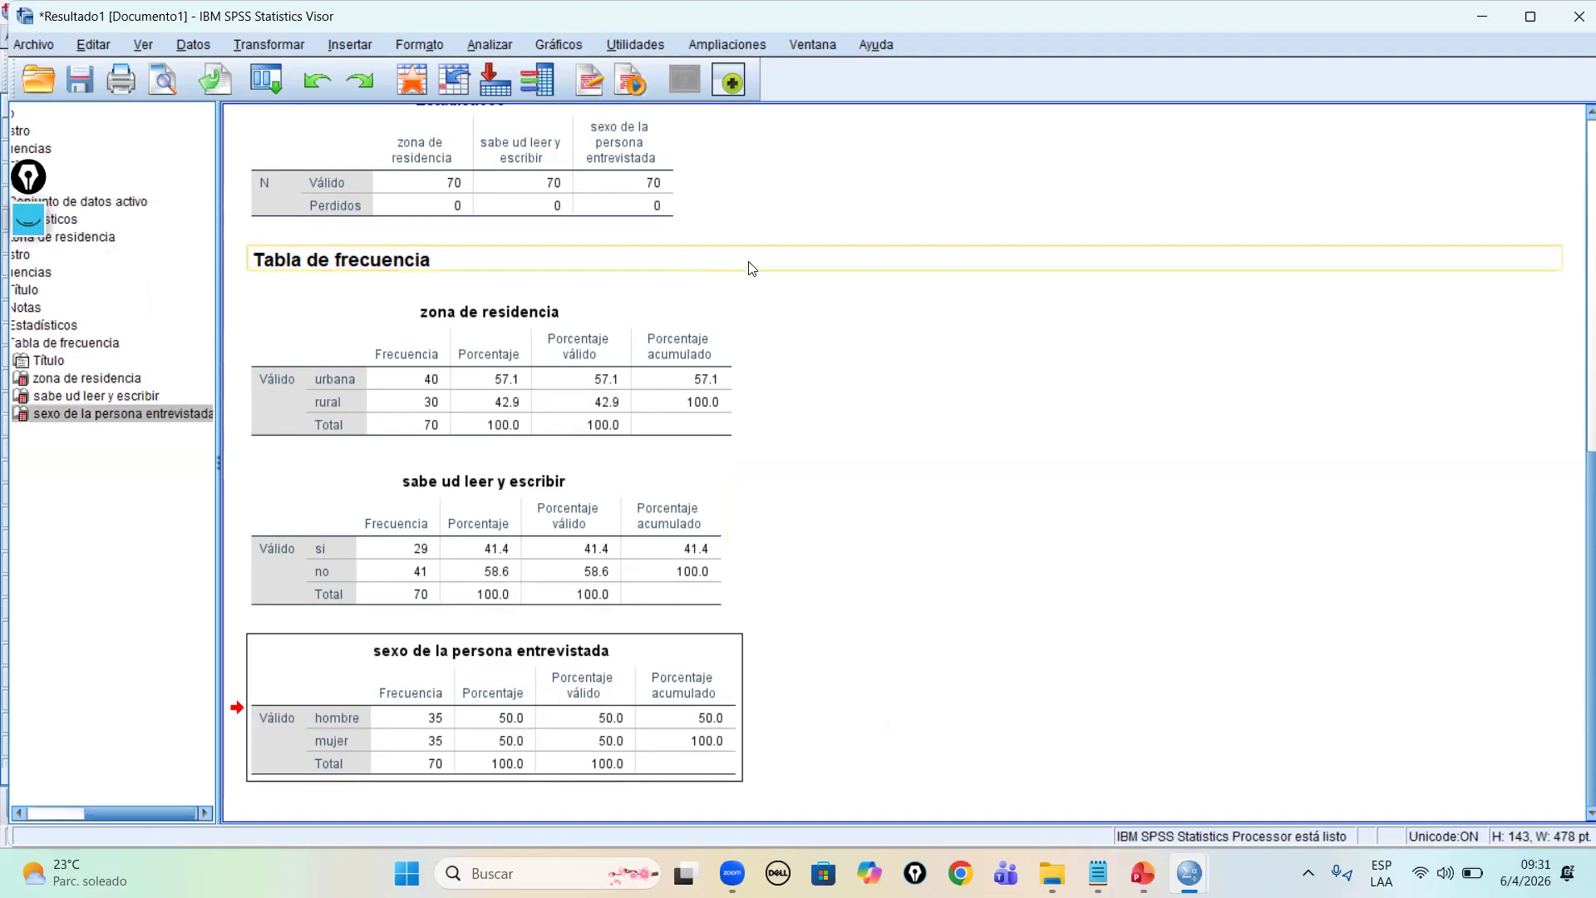
# Step: Recall the recent Frequencies dialog and remove zona, leer_escri and sexo from the analysis variables
pyautogui.click(271, 85)
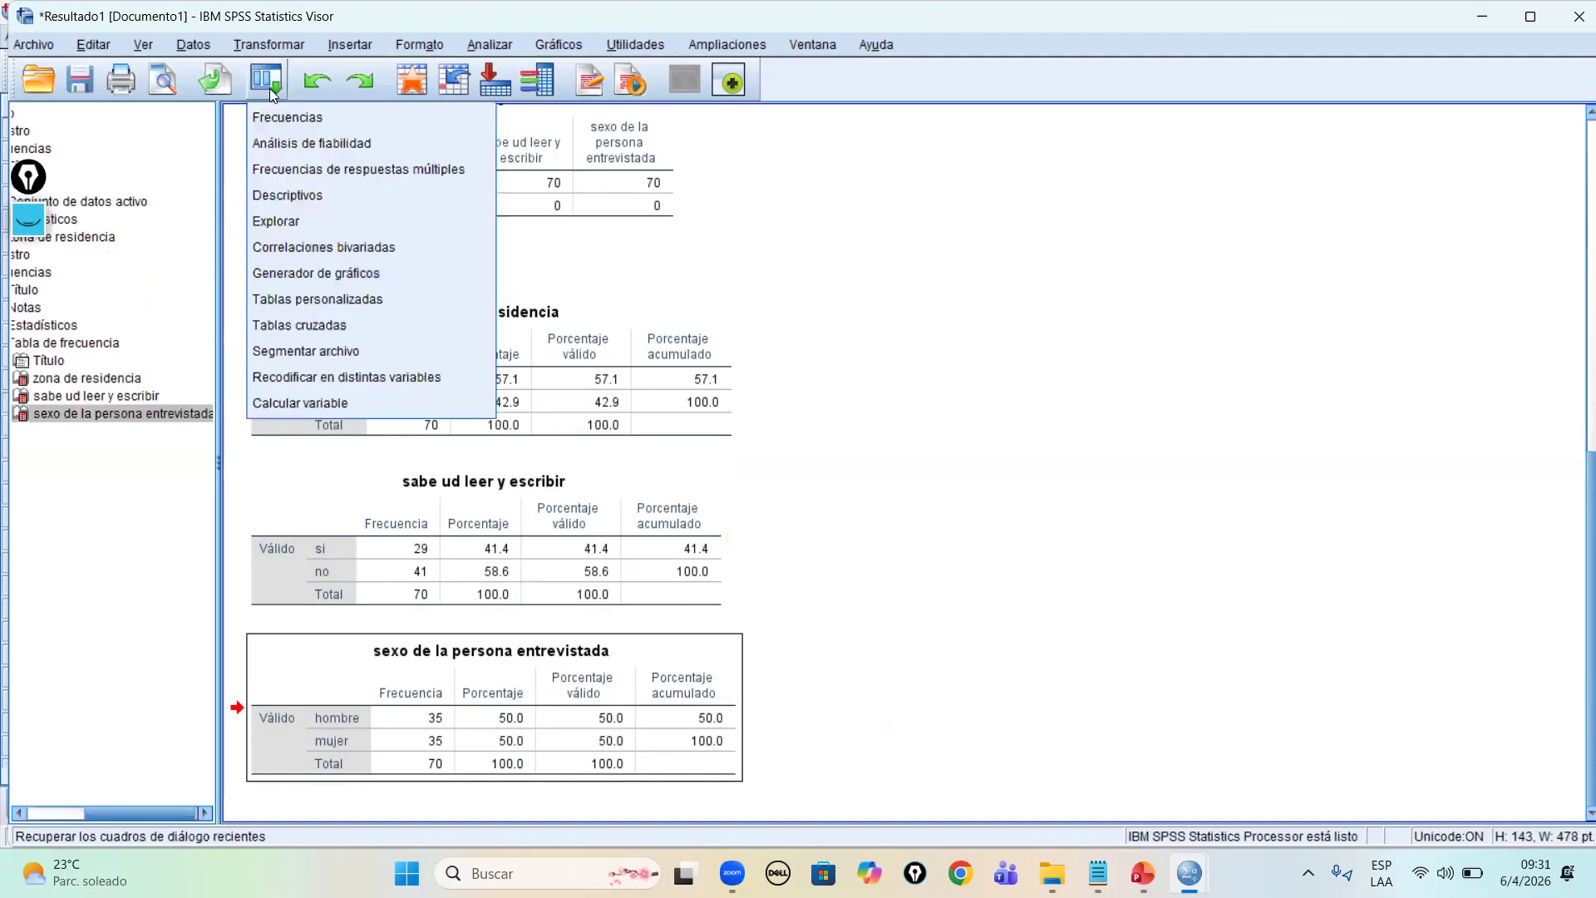
pyautogui.click(268, 117)
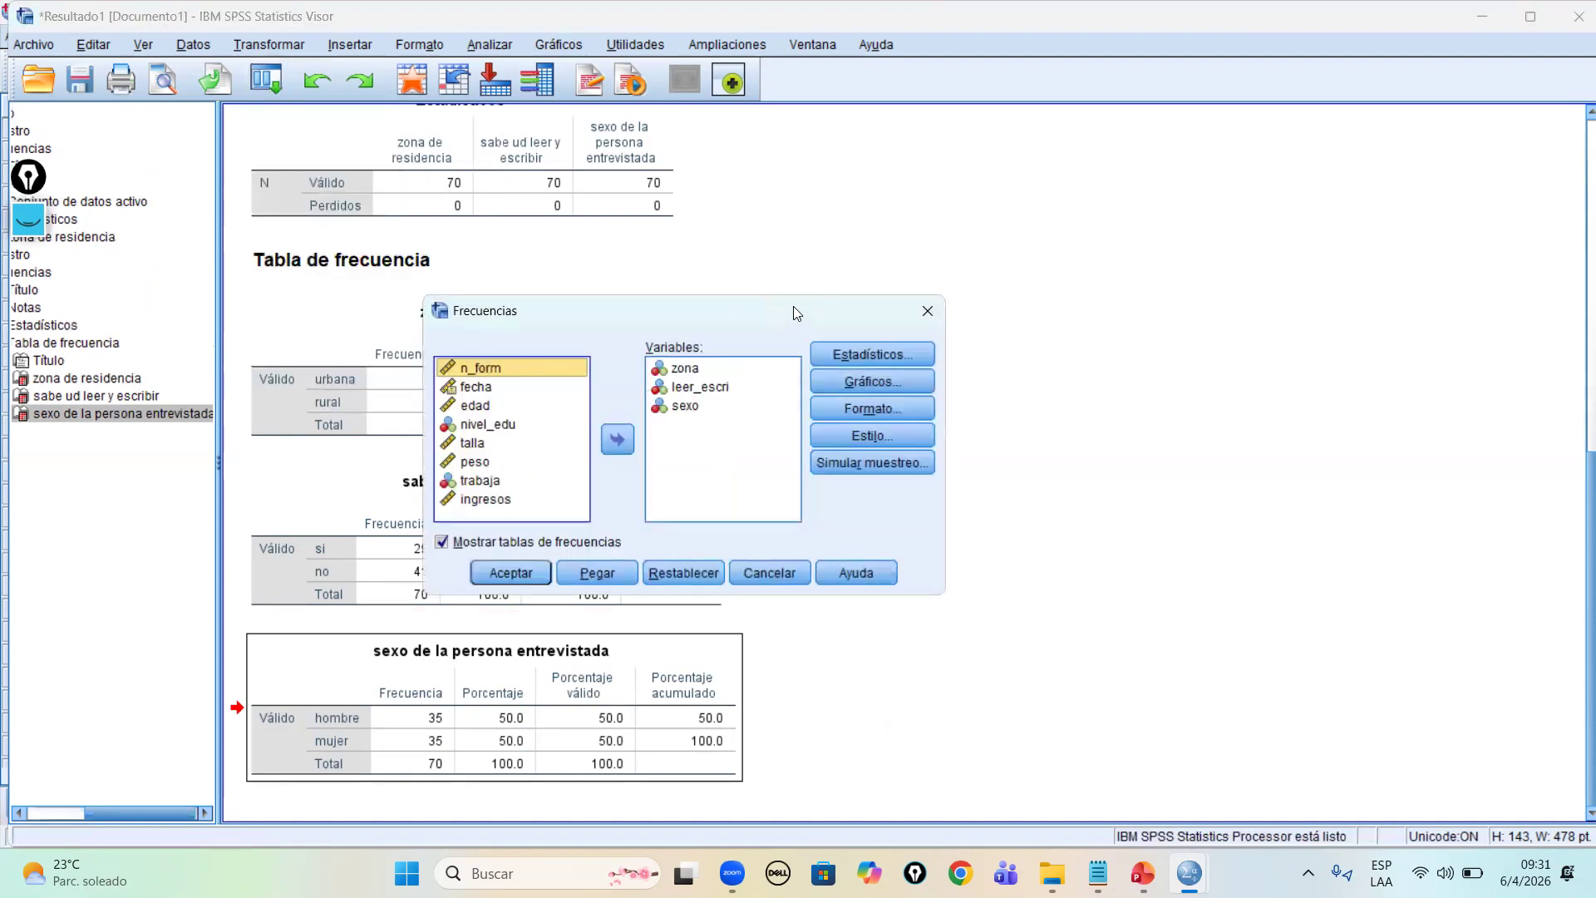
pyautogui.click(685, 368)
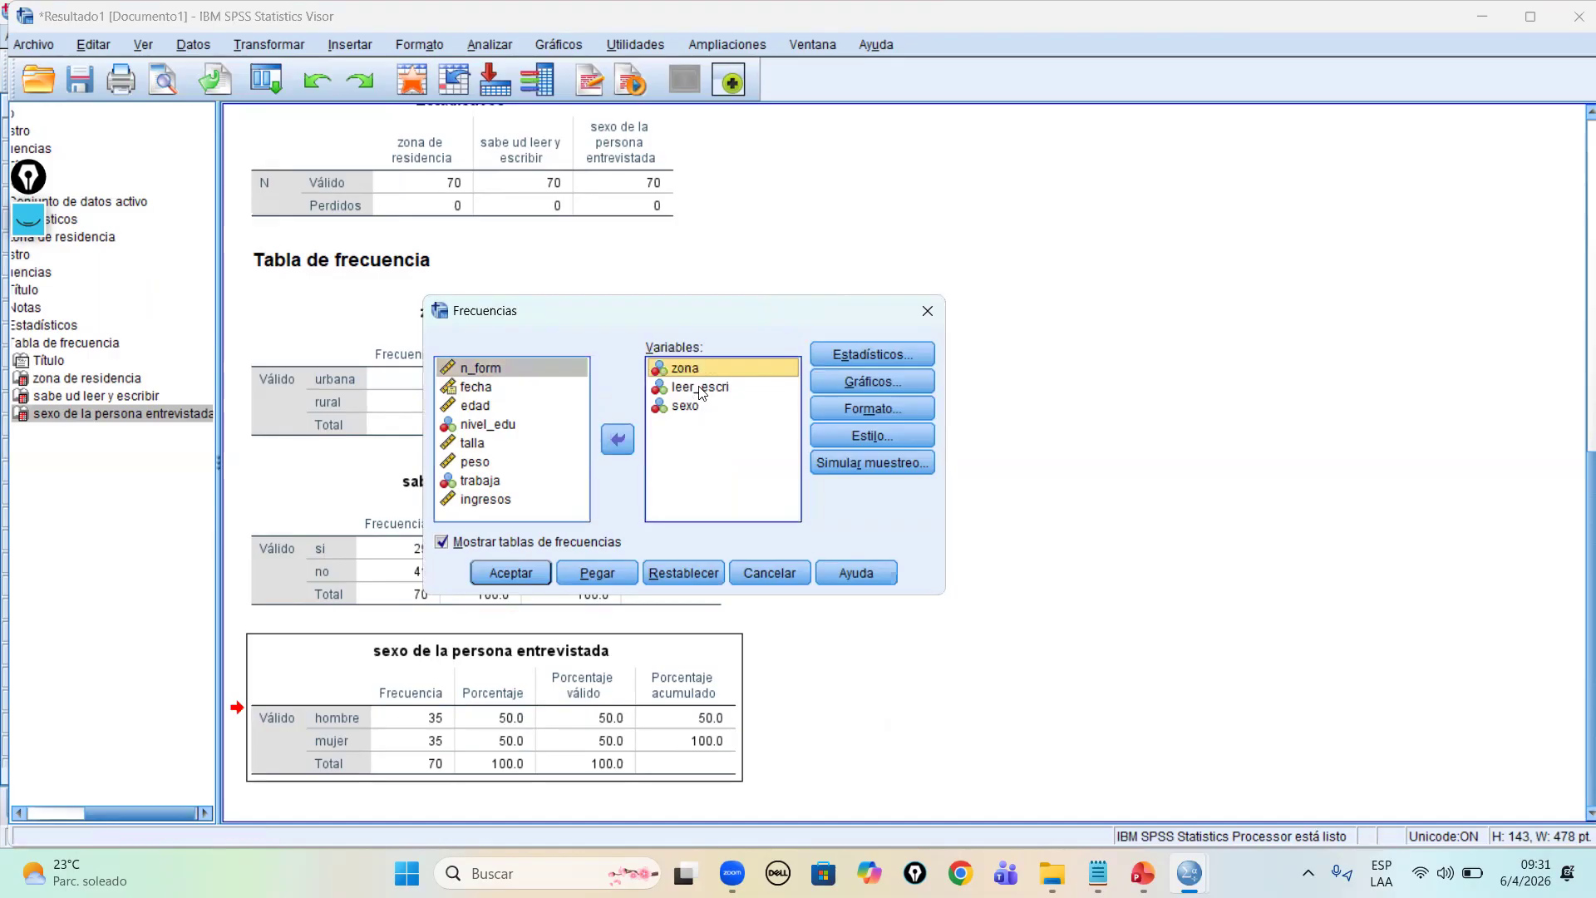
pyautogui.hotkey('ctrl', 'a')
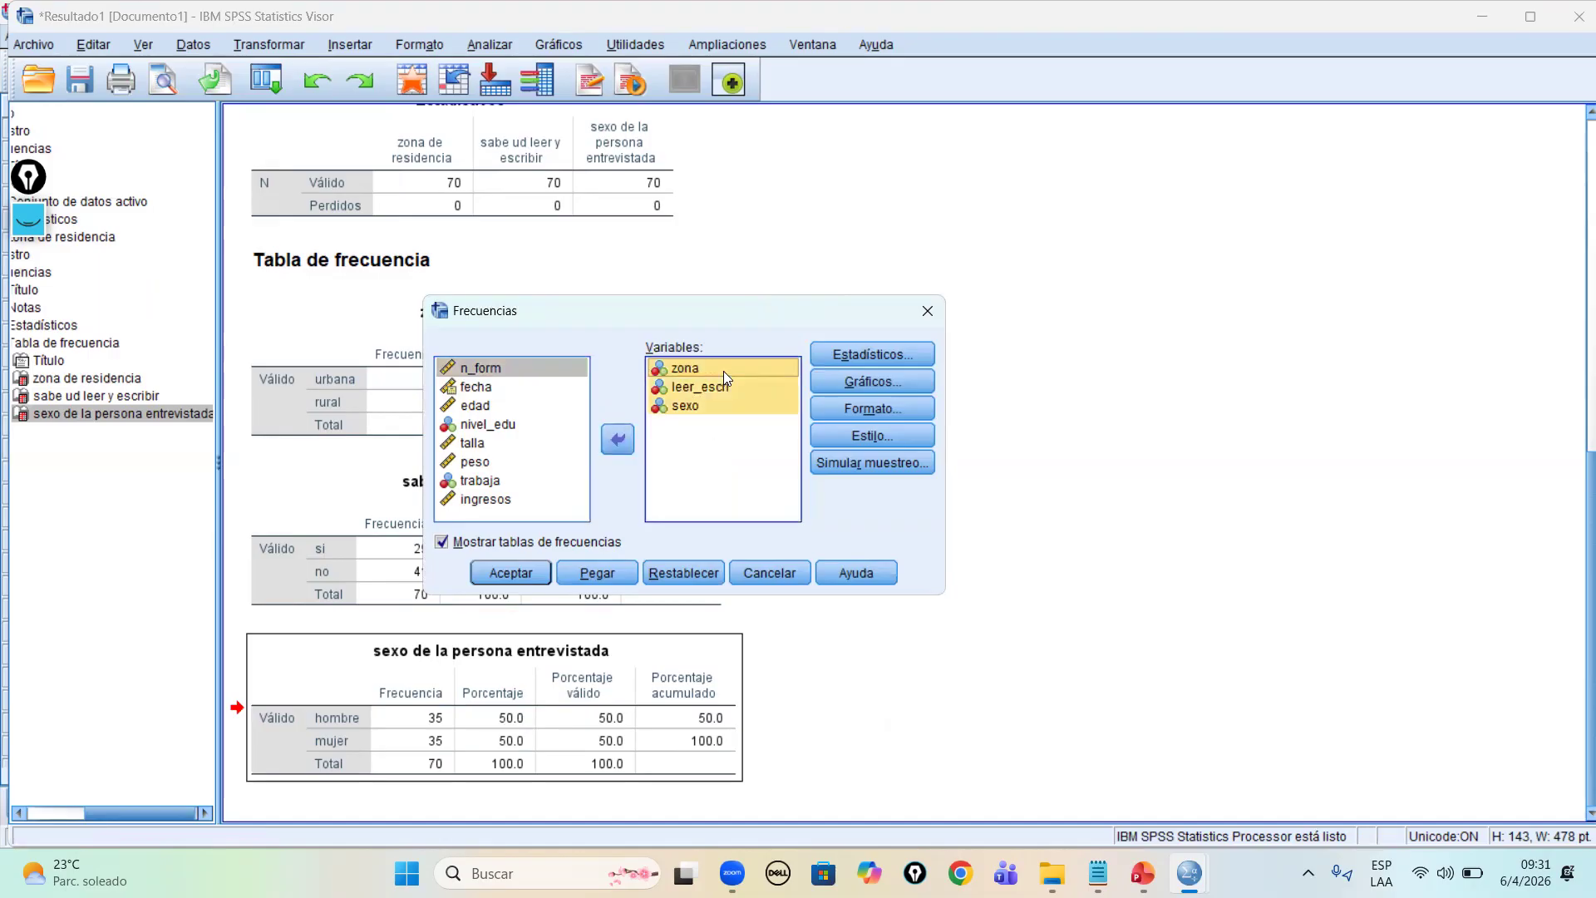
pyautogui.click(616, 440)
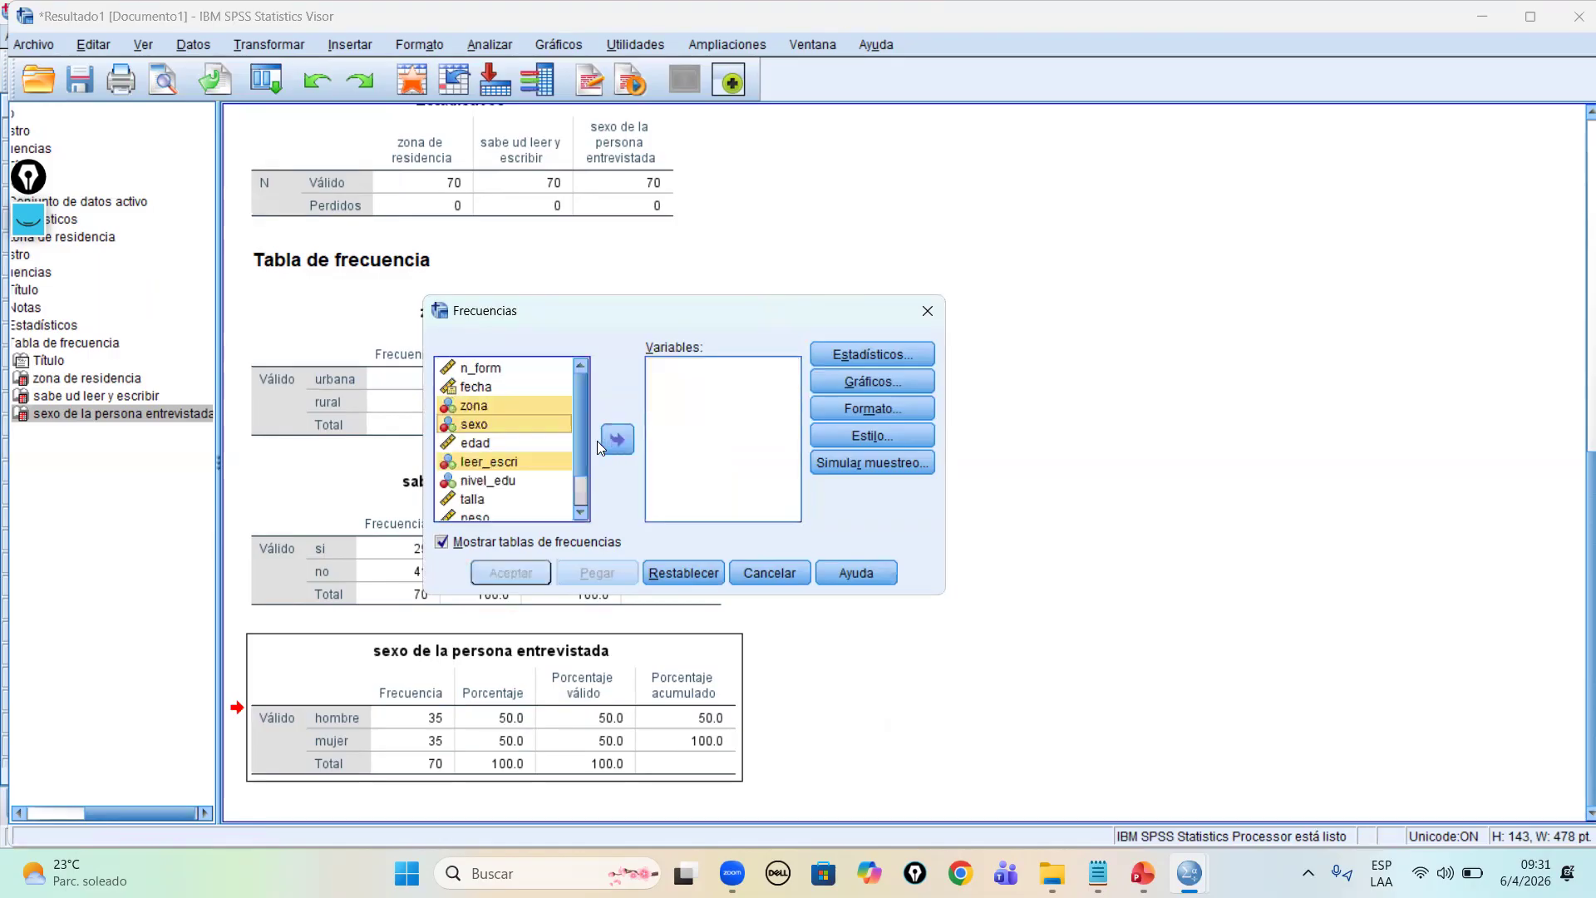
pyautogui.click(726, 409)
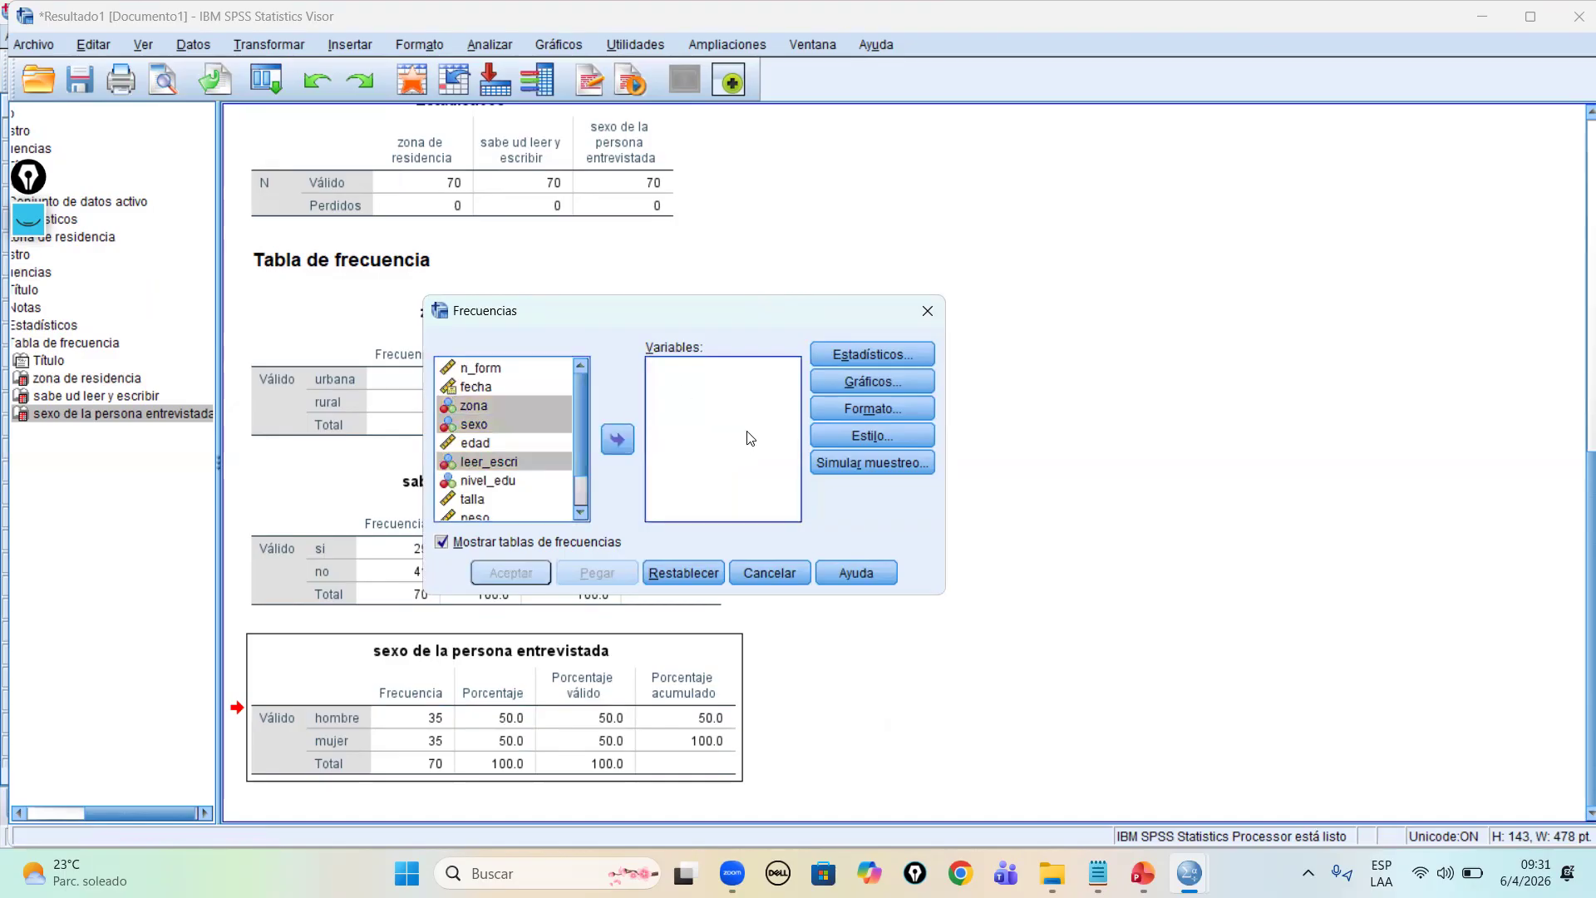
# Step: Add talla to the analysis variables and move the Frequencies dialog clear of the zona de residencia table
pyautogui.scroll(-1, 482, 427)
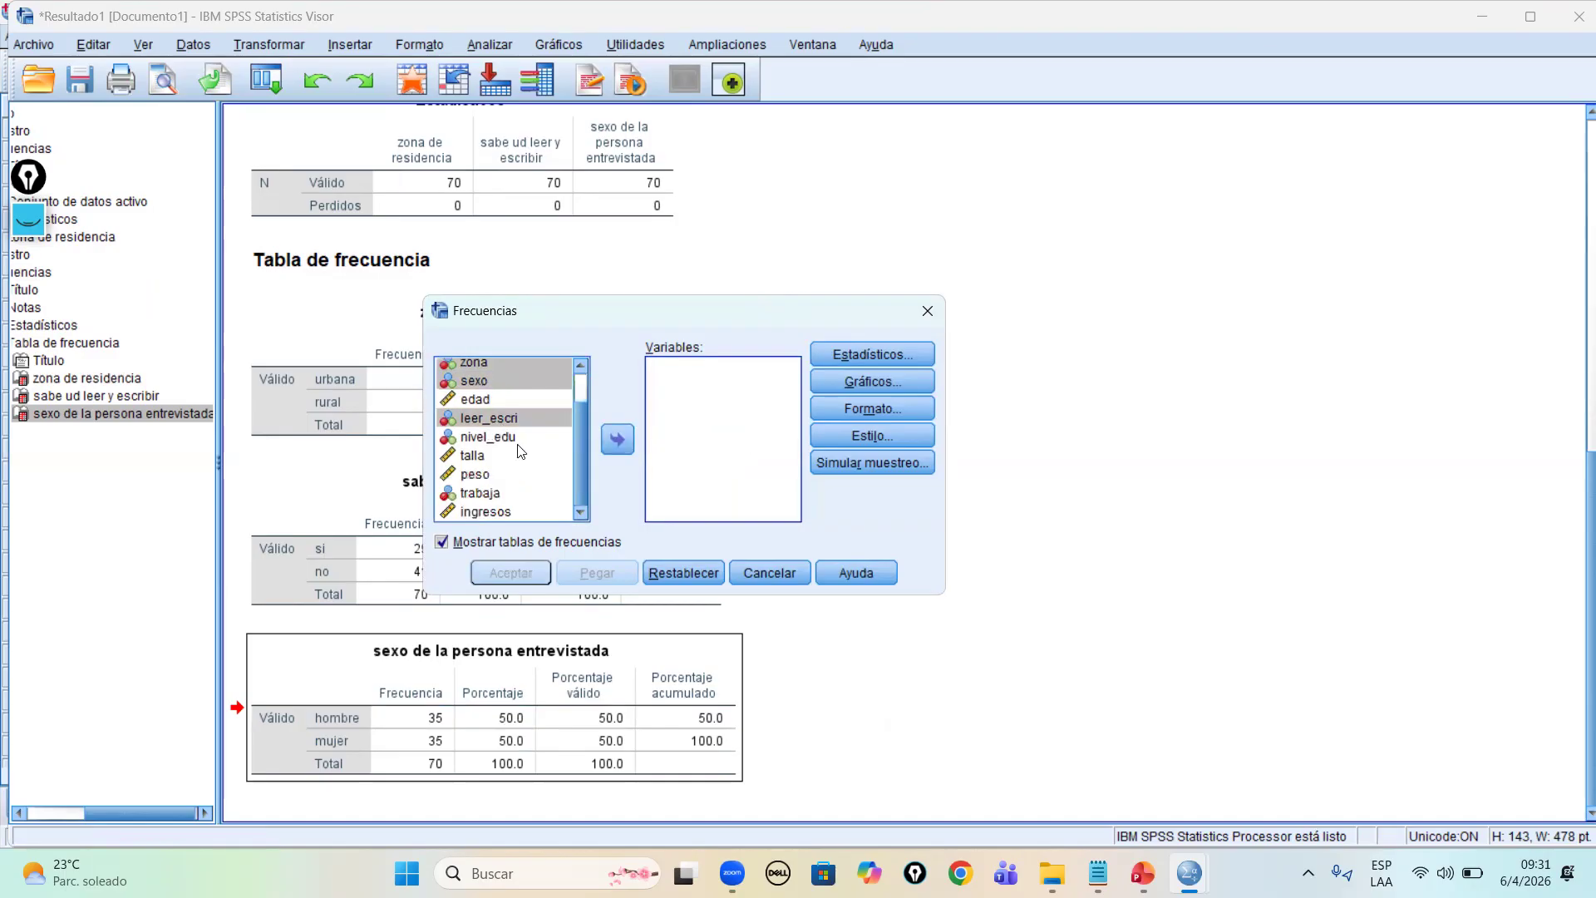
pyautogui.click(473, 454)
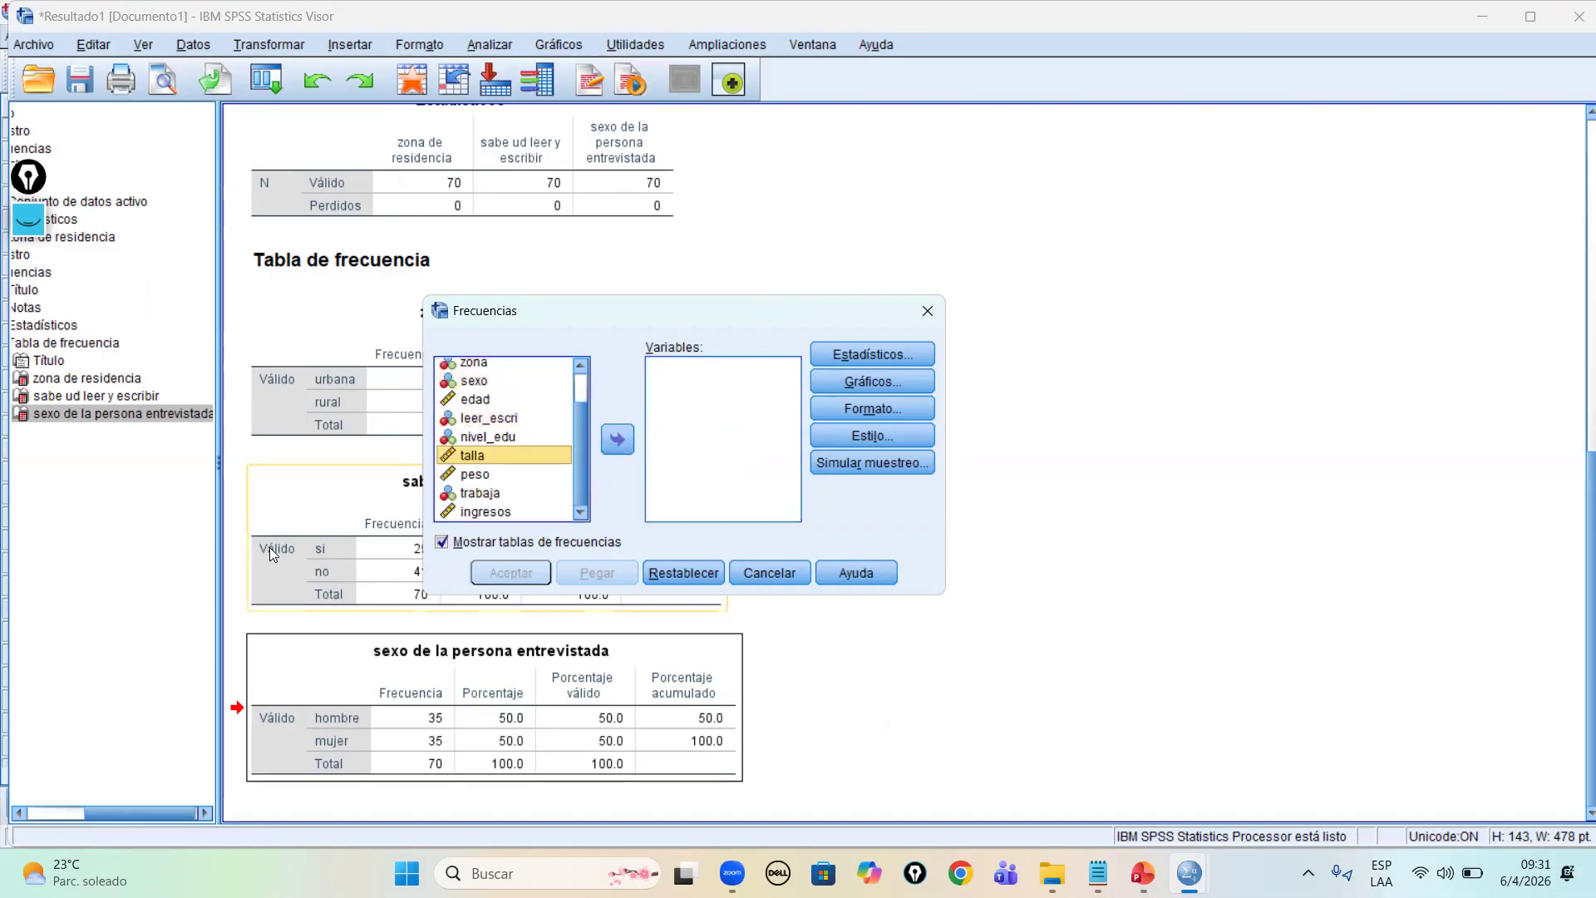
pyautogui.click(618, 438)
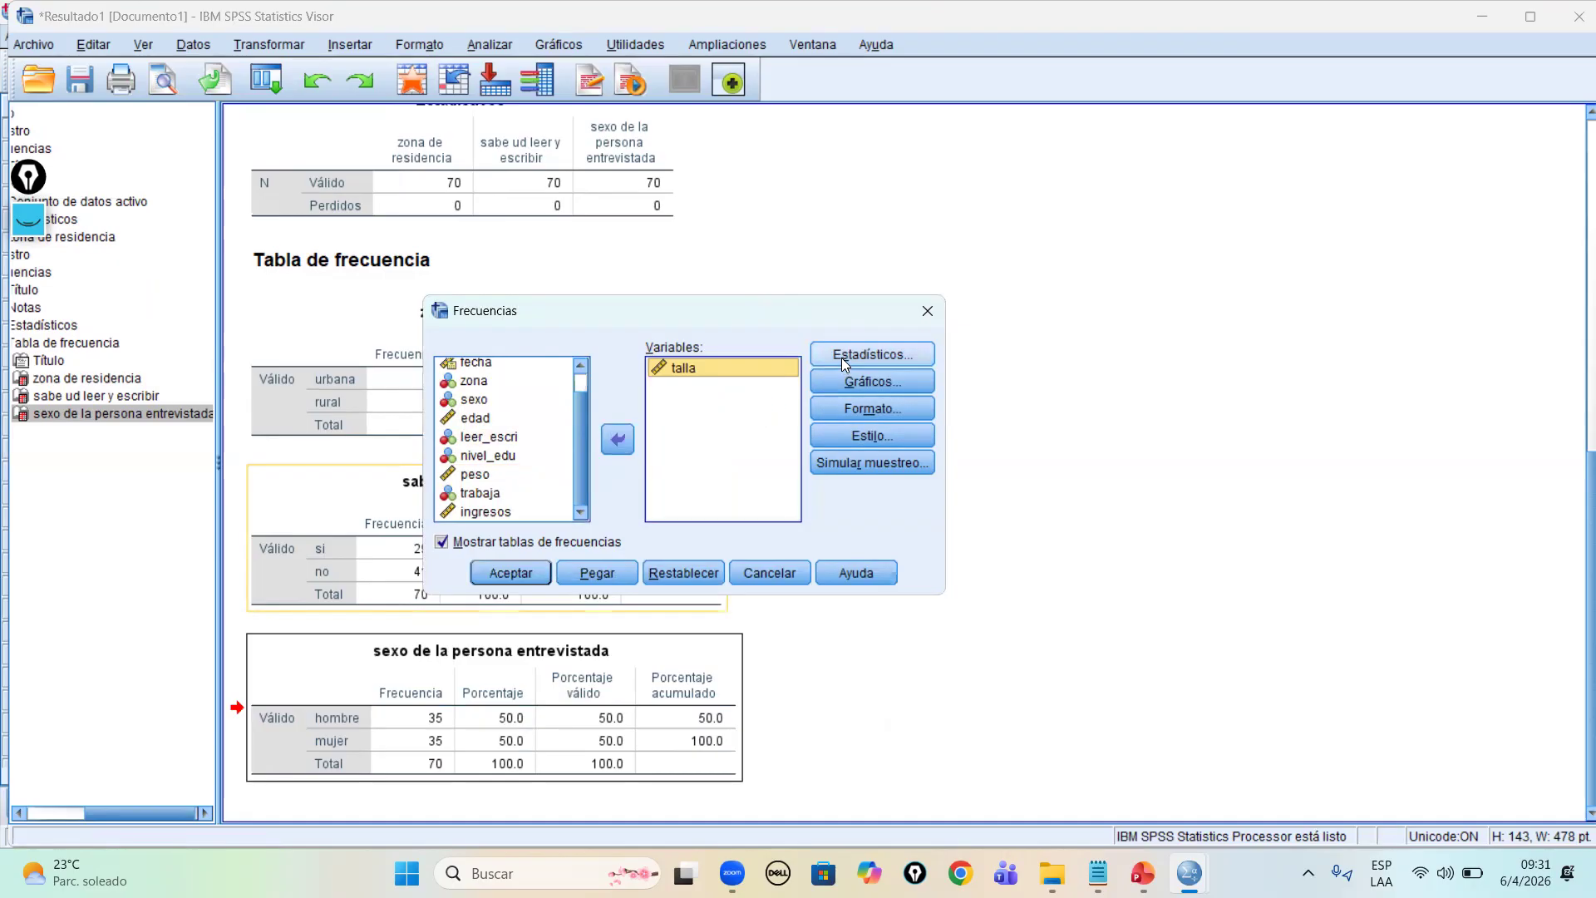
pyautogui.moveTo(717, 313); pyautogui.dragTo(862, 210)
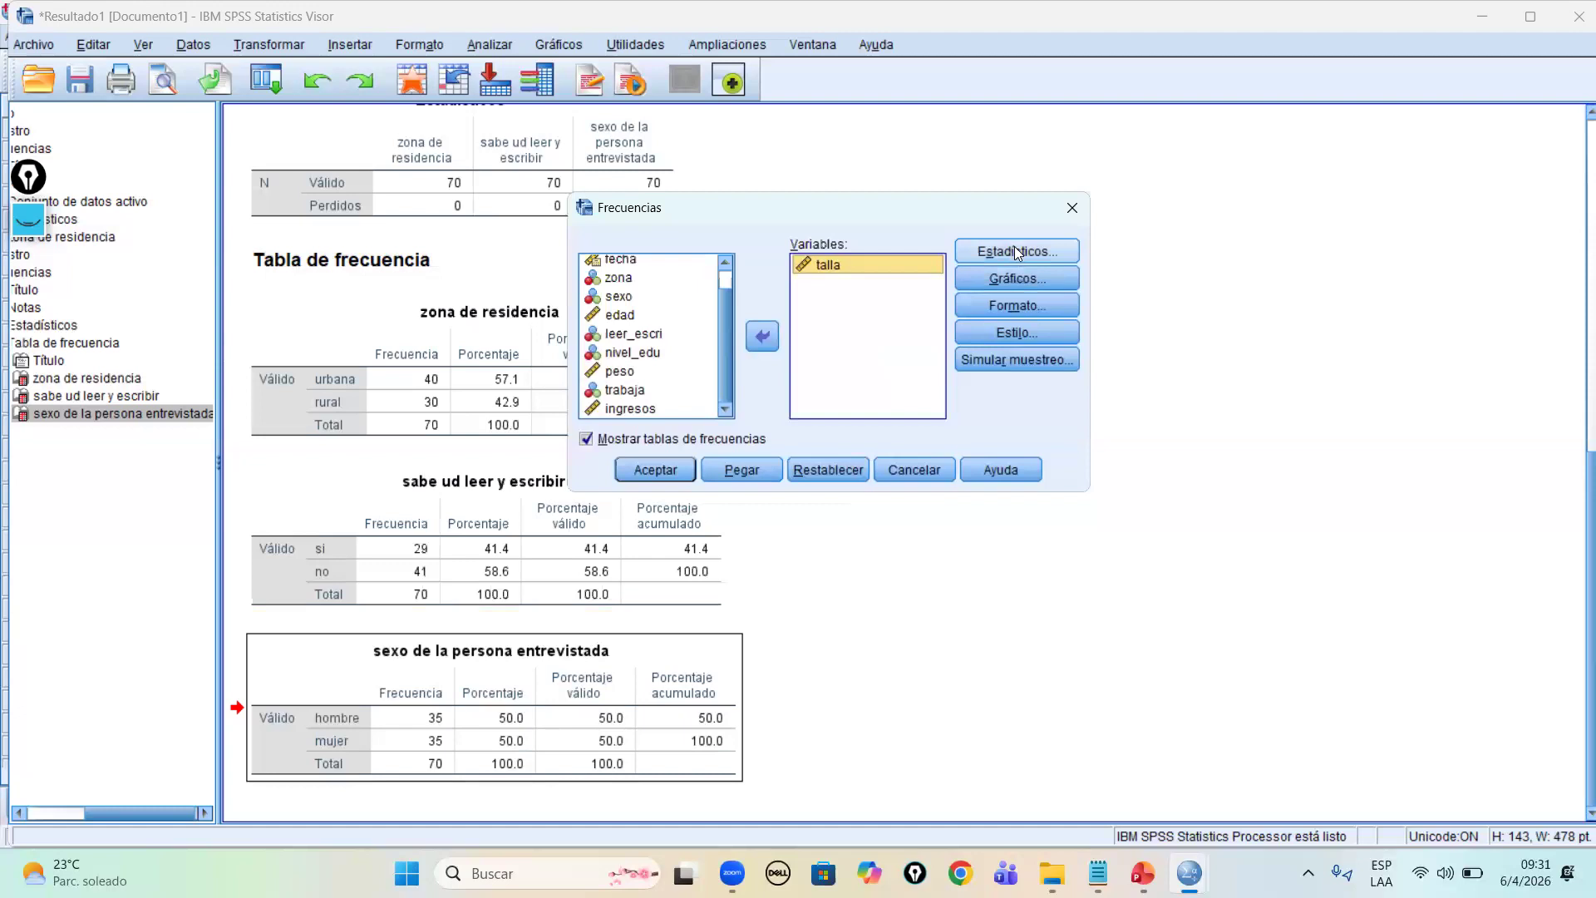
pyautogui.moveTo(960, 226); pyautogui.dragTo(922, 246)
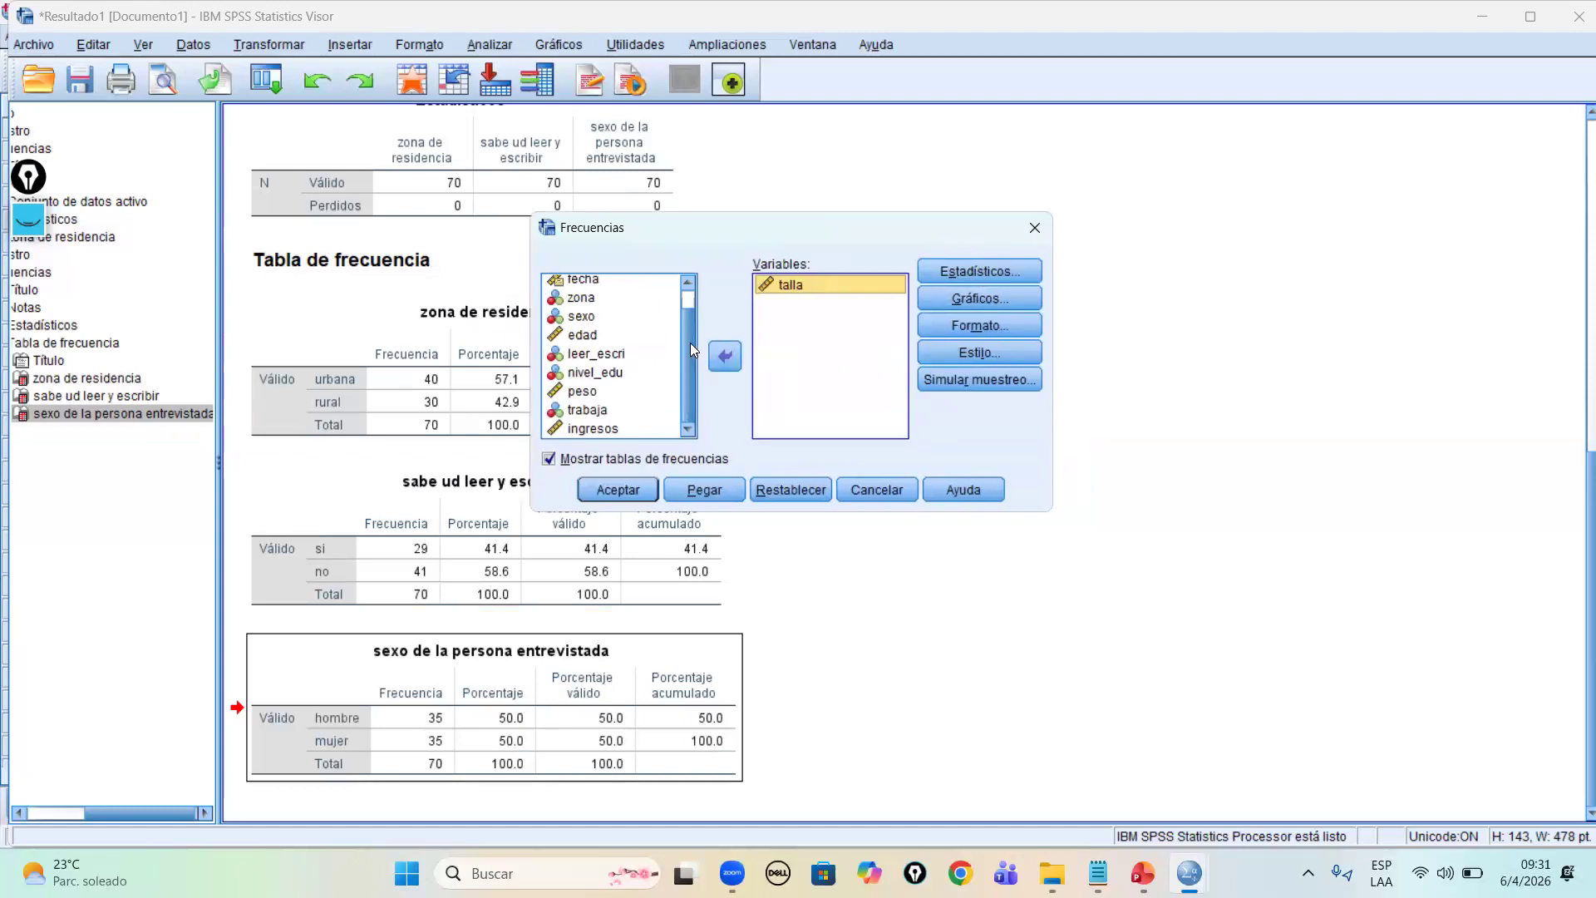
pyautogui.scroll(1, 688, 343)
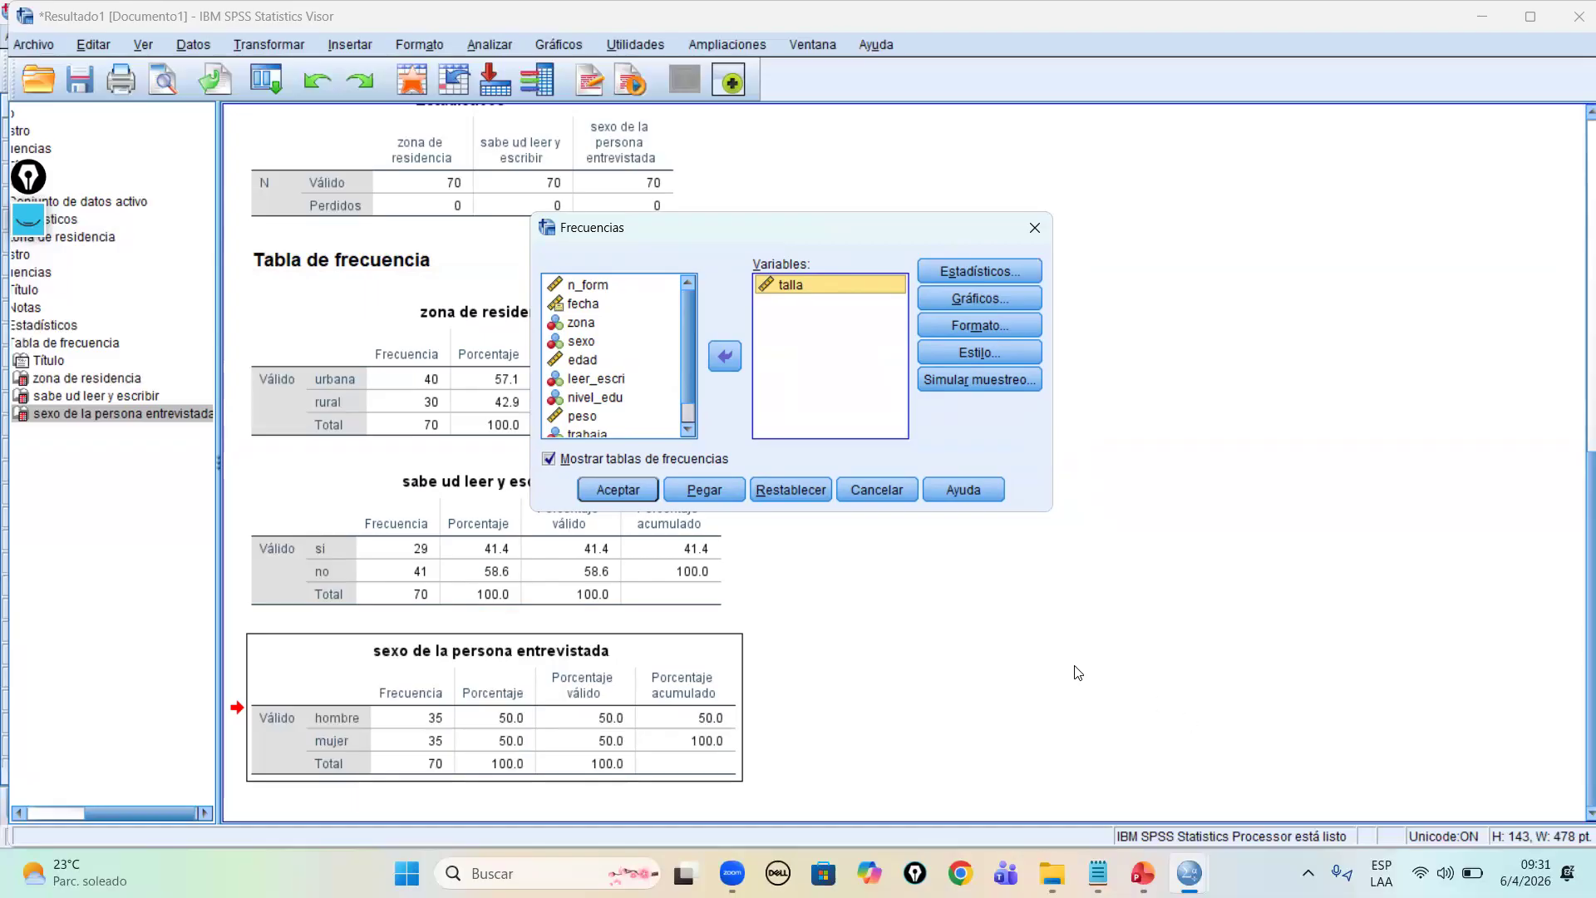
# Step: Switch to the PowerPoint presentation on basic concepts and show slide 3 about La Media, La Mediana and La Moda full screen
pyautogui.moveTo(1098, 873)
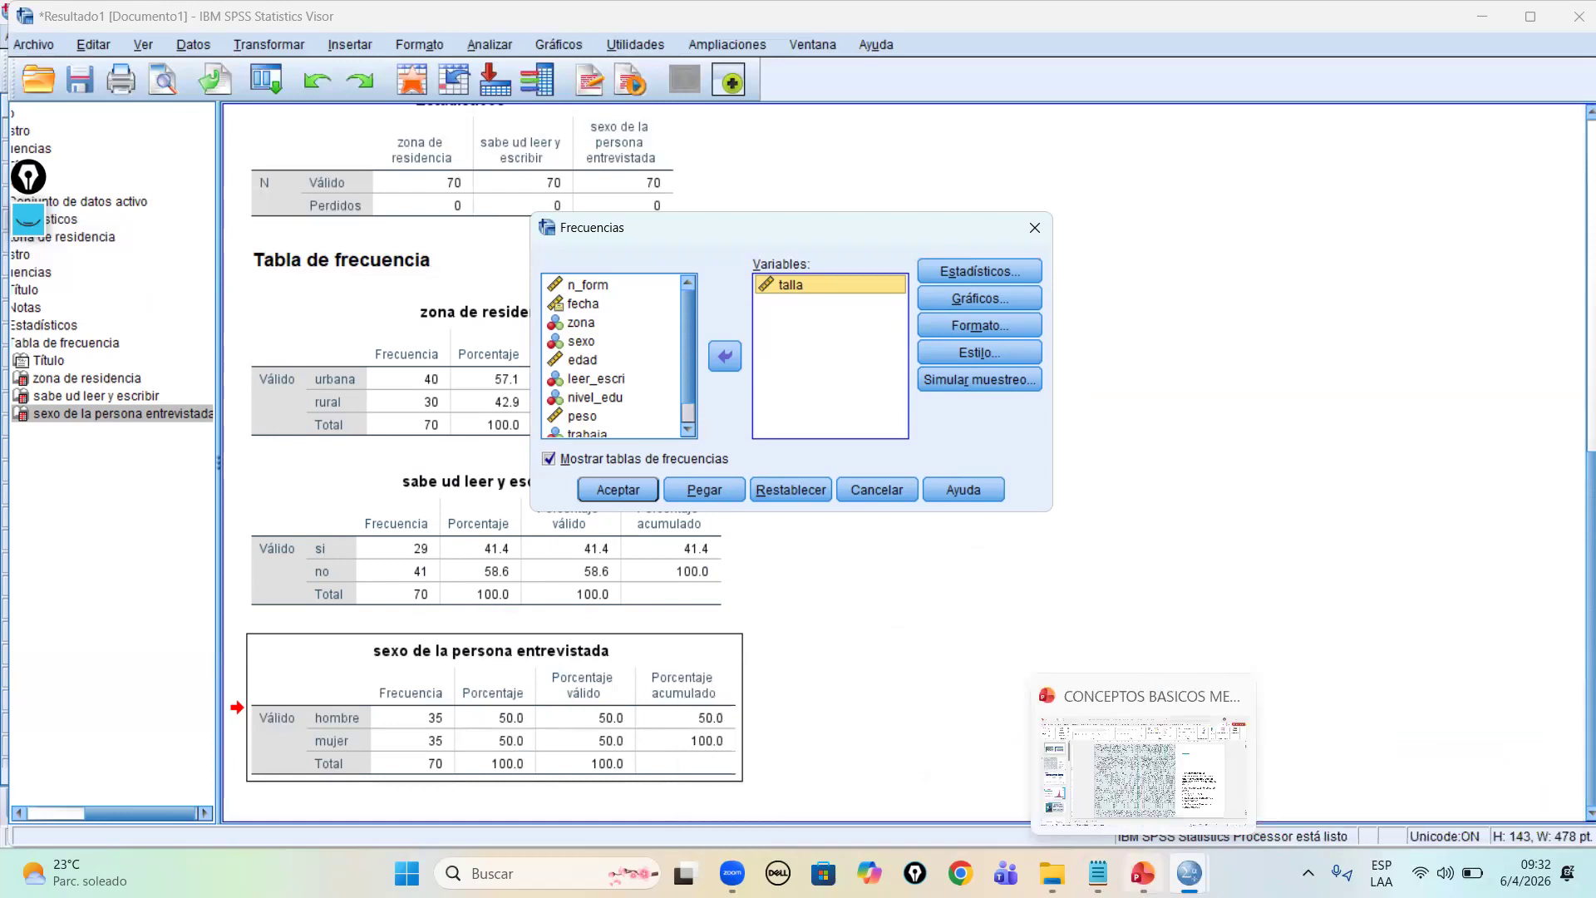
pyautogui.click(1142, 843)
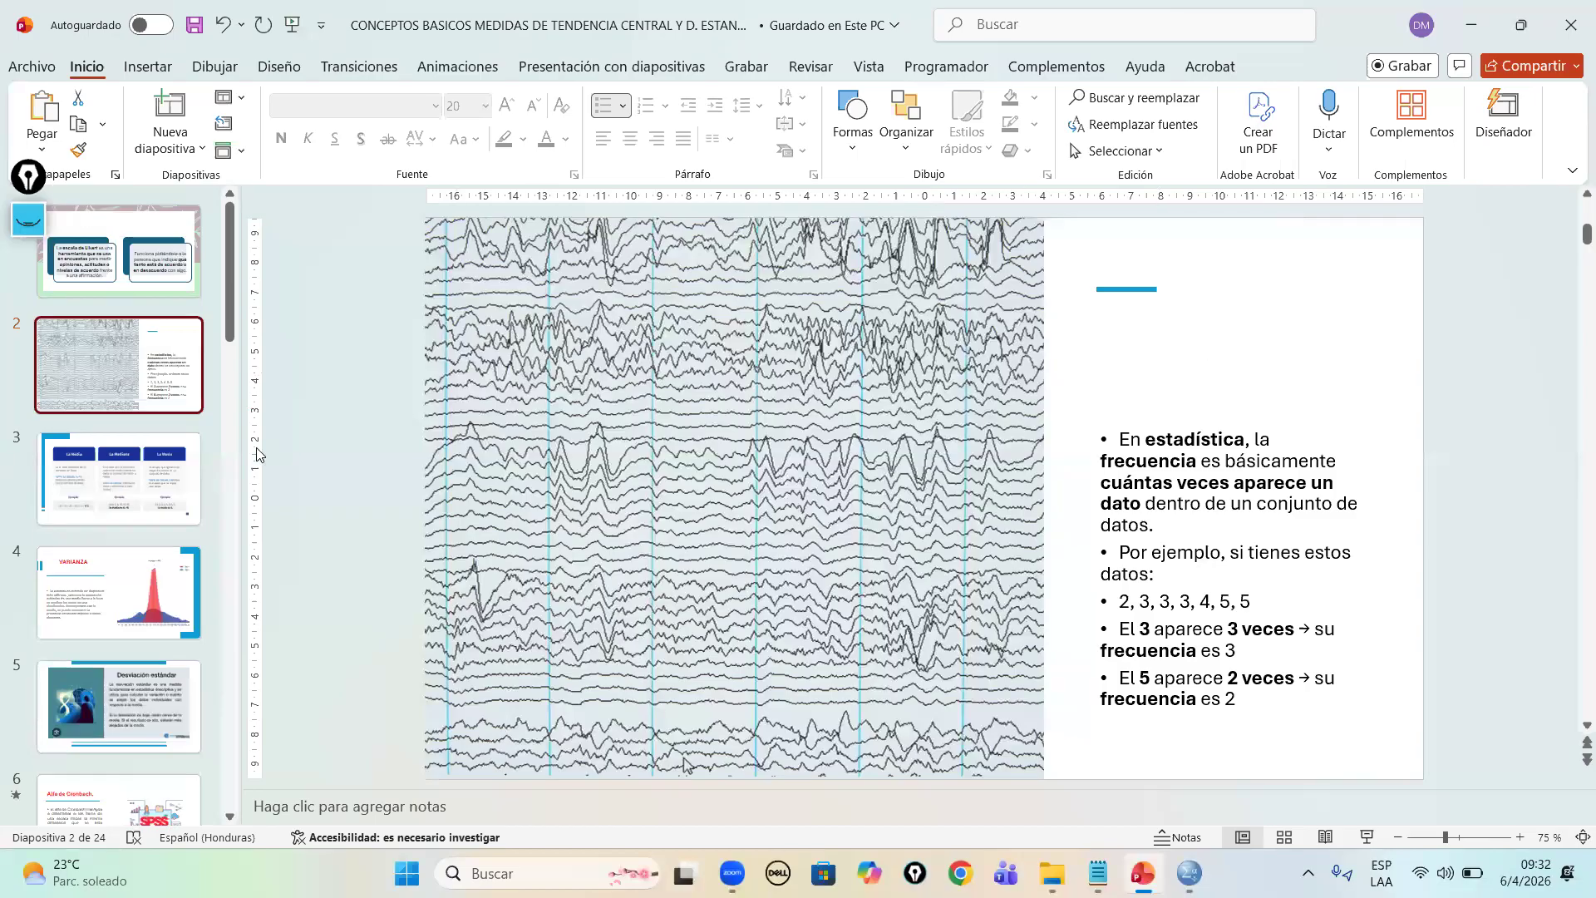
pyautogui.click(137, 473)
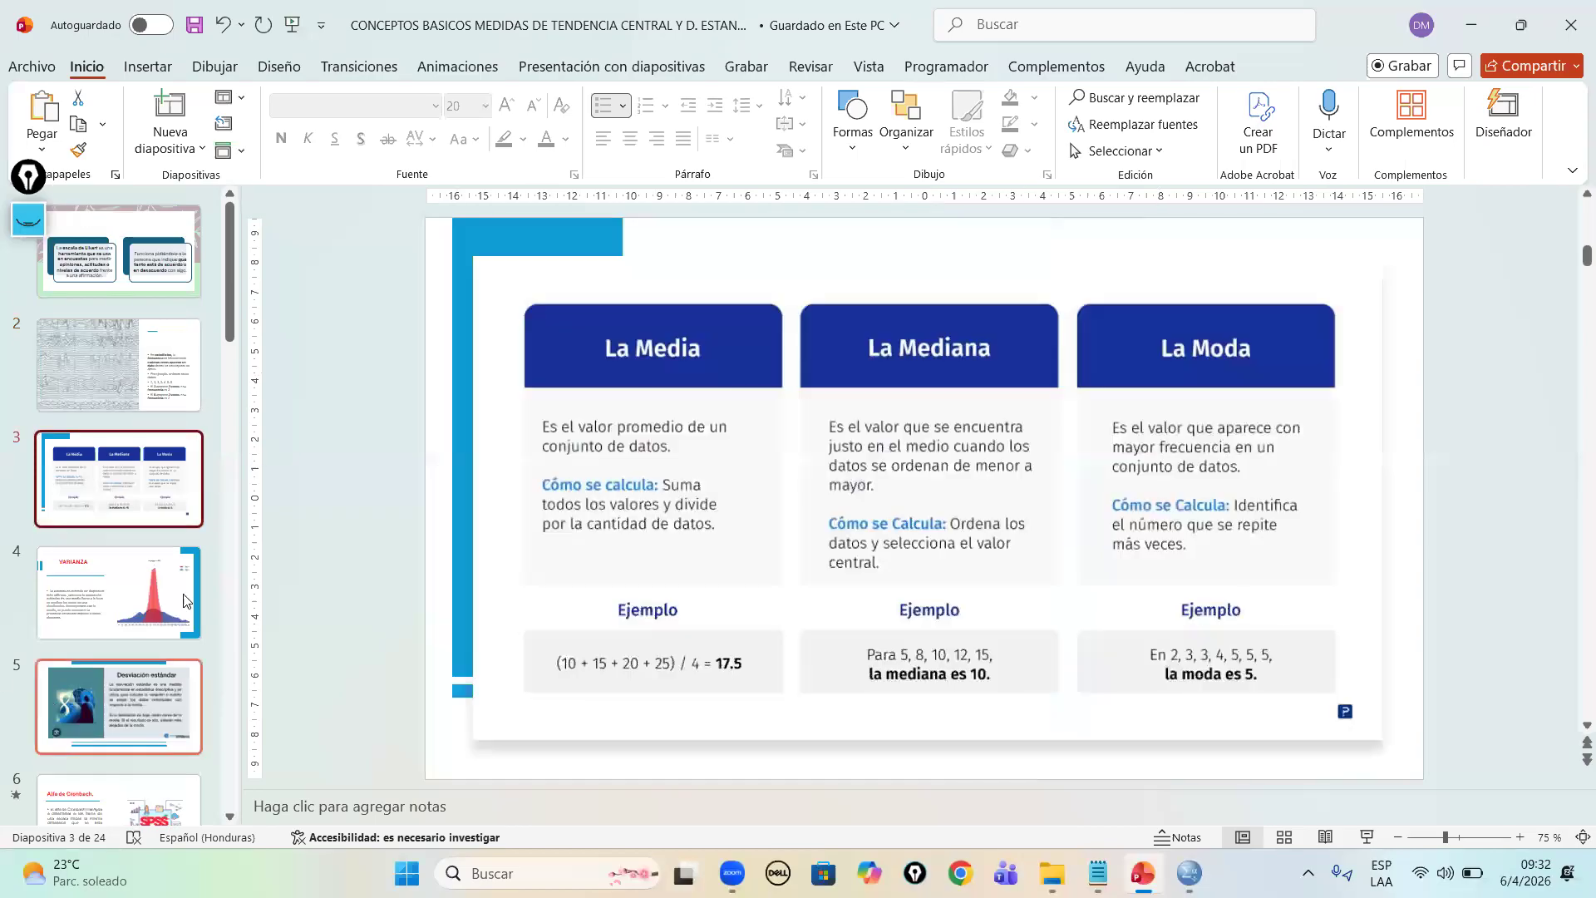
pyautogui.click(1366, 837)
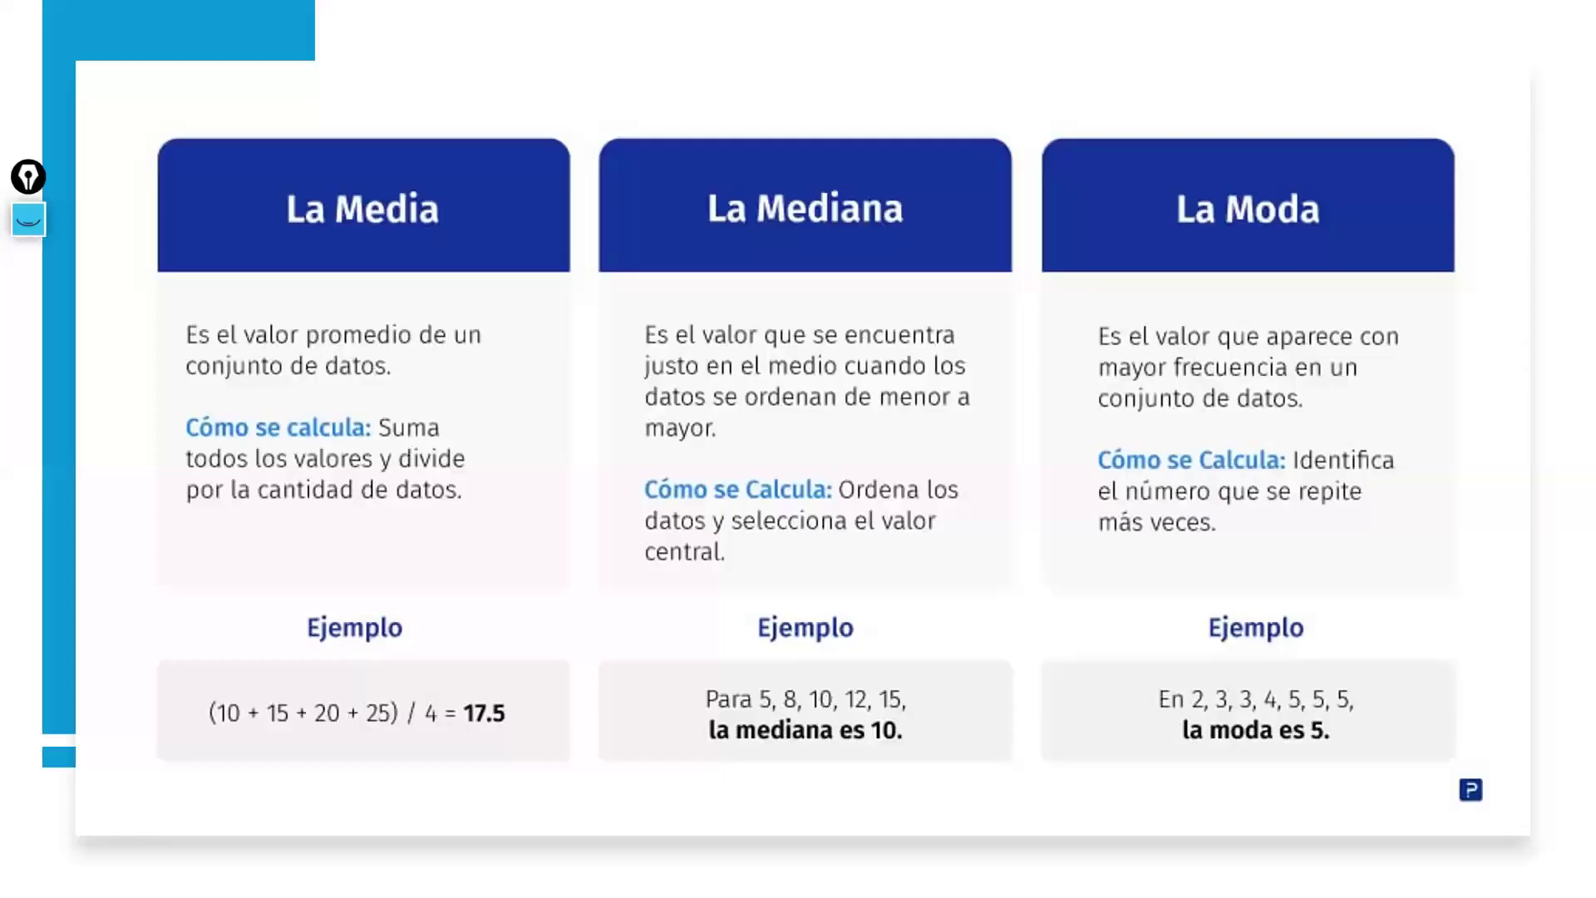
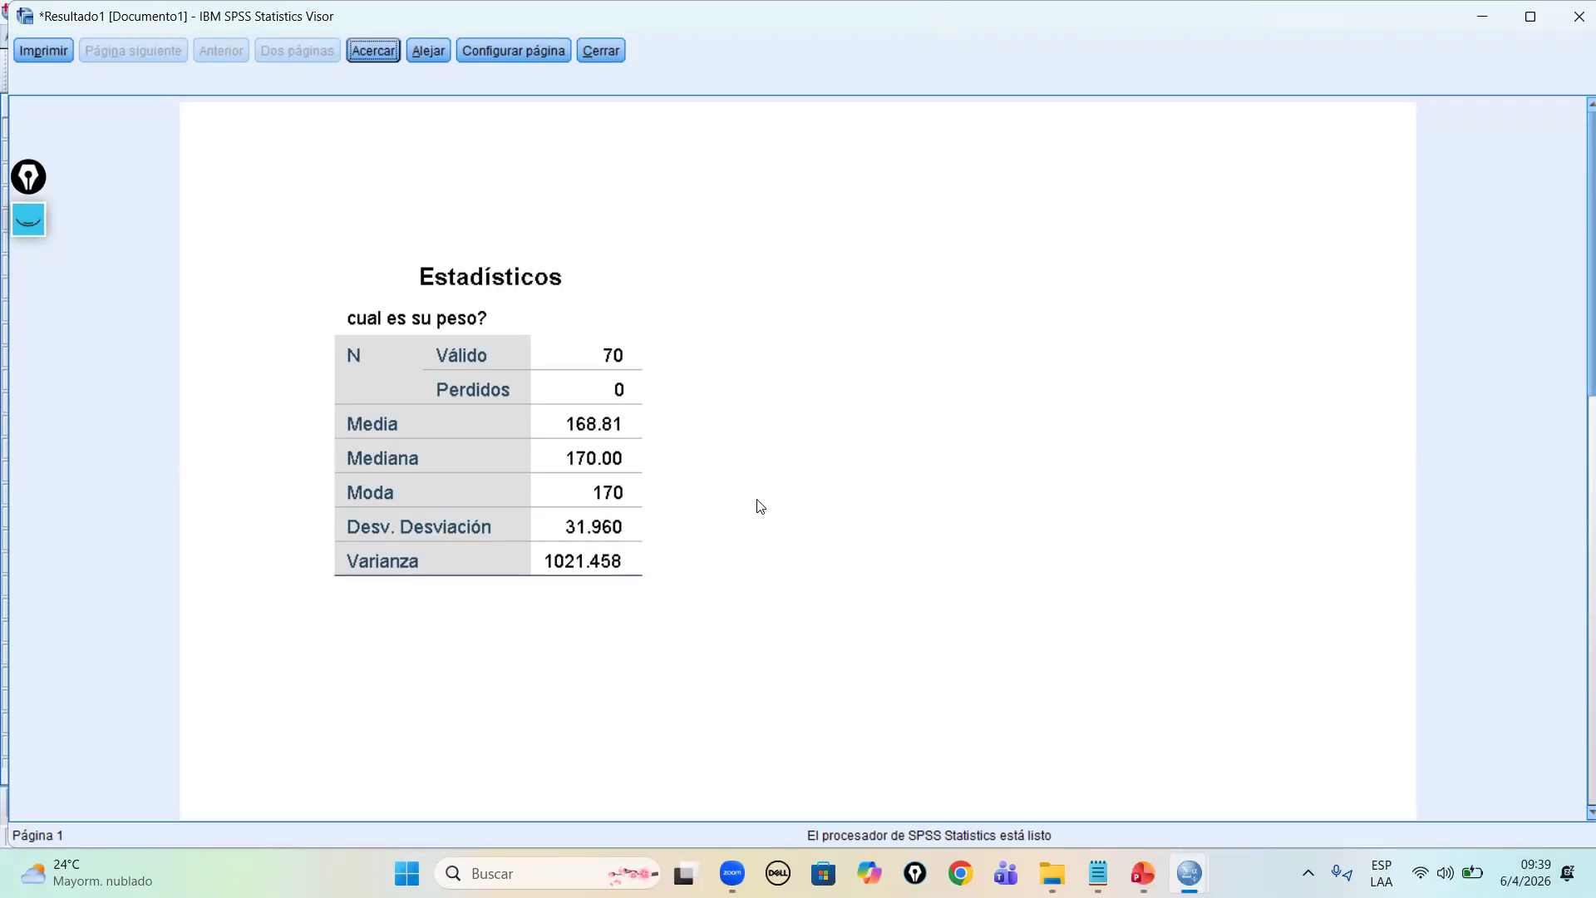
# Step: Expand the screen annotation tools and erase all red marks from the enlarged "cual es su peso?" statistics preview
pyautogui.click(26, 185)
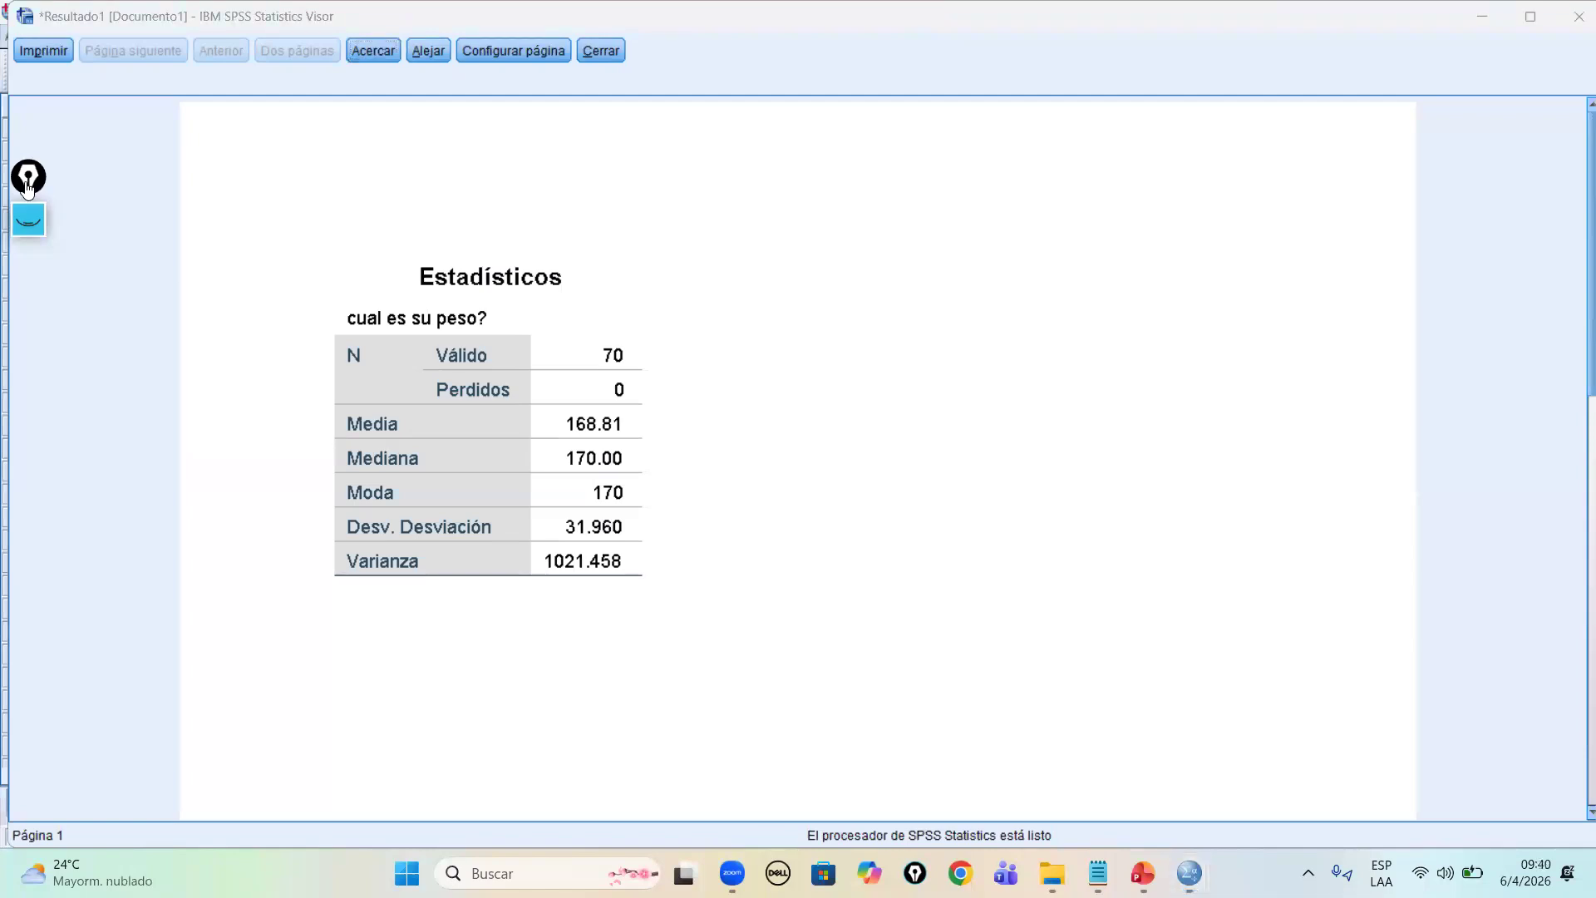
pyautogui.click(38, 226)
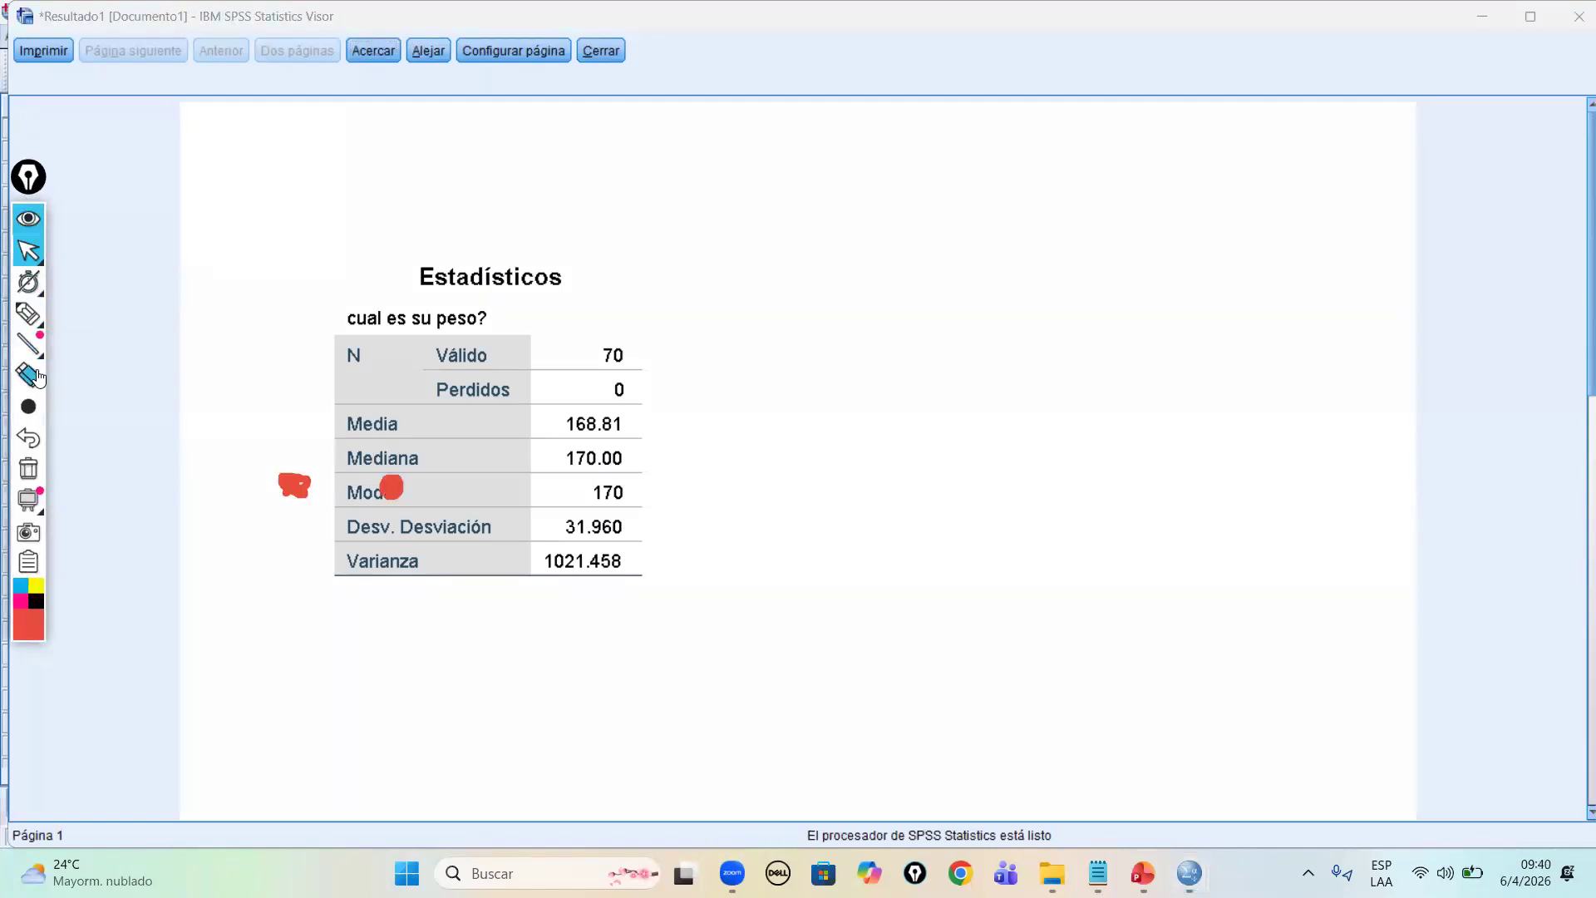
pyautogui.click(29, 625)
pyautogui.click(99, 475)
pyautogui.click(28, 468)
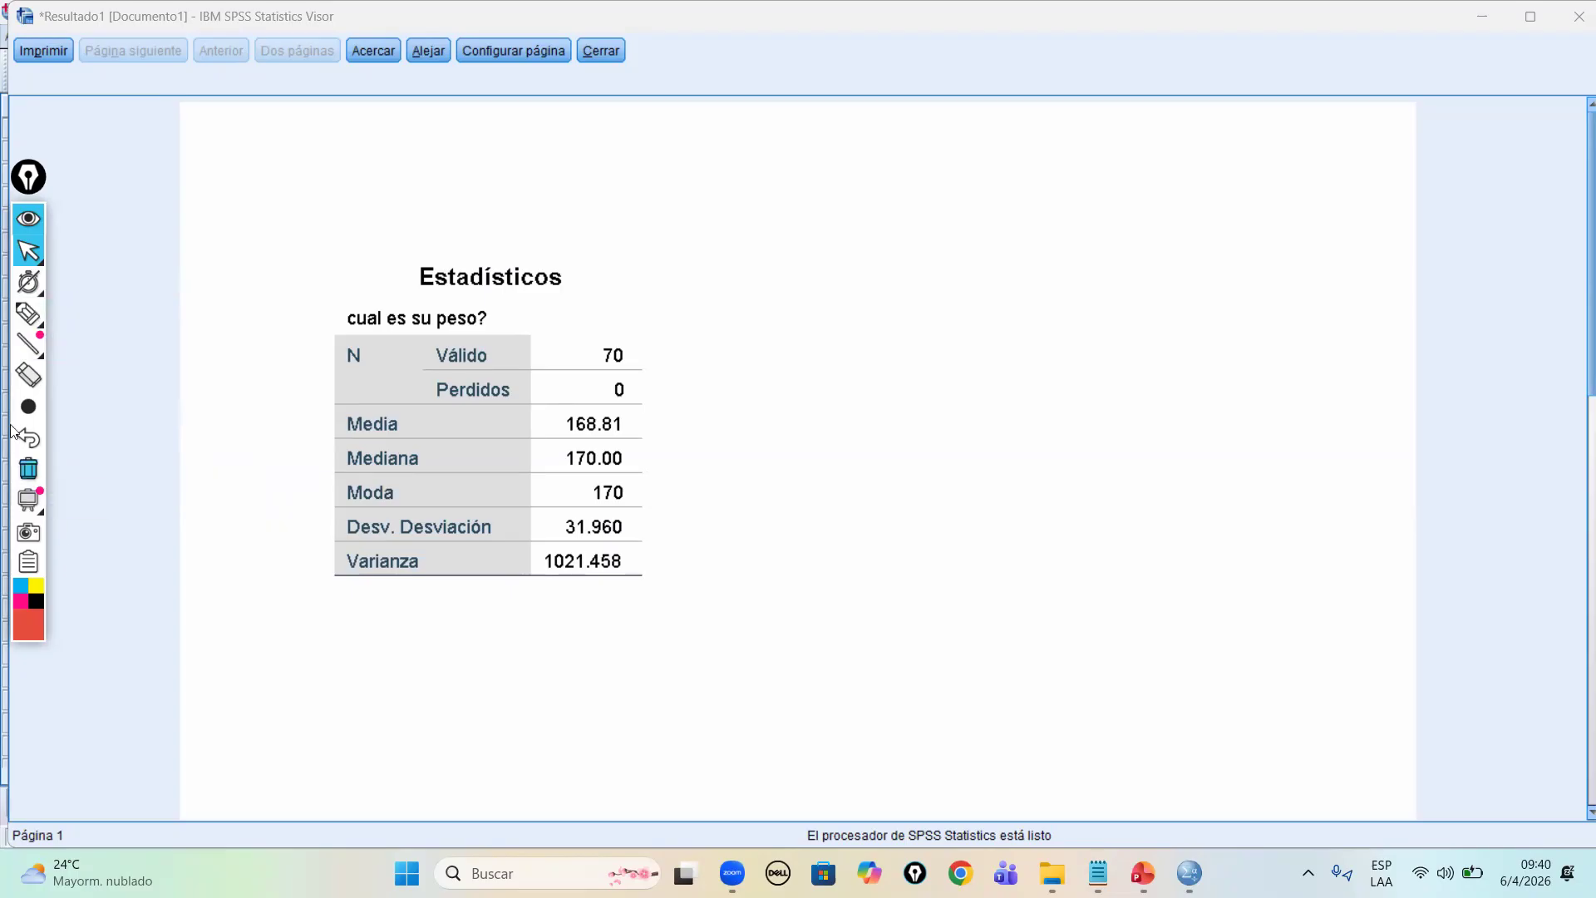
# Step: Set the annotation pen to medium thickness and red, and activate it for freehand writing
pyautogui.moveTo(29, 406)
pyautogui.click(124, 409)
pyautogui.moveTo(28, 623)
pyautogui.click(98, 476)
pyautogui.click(28, 313)
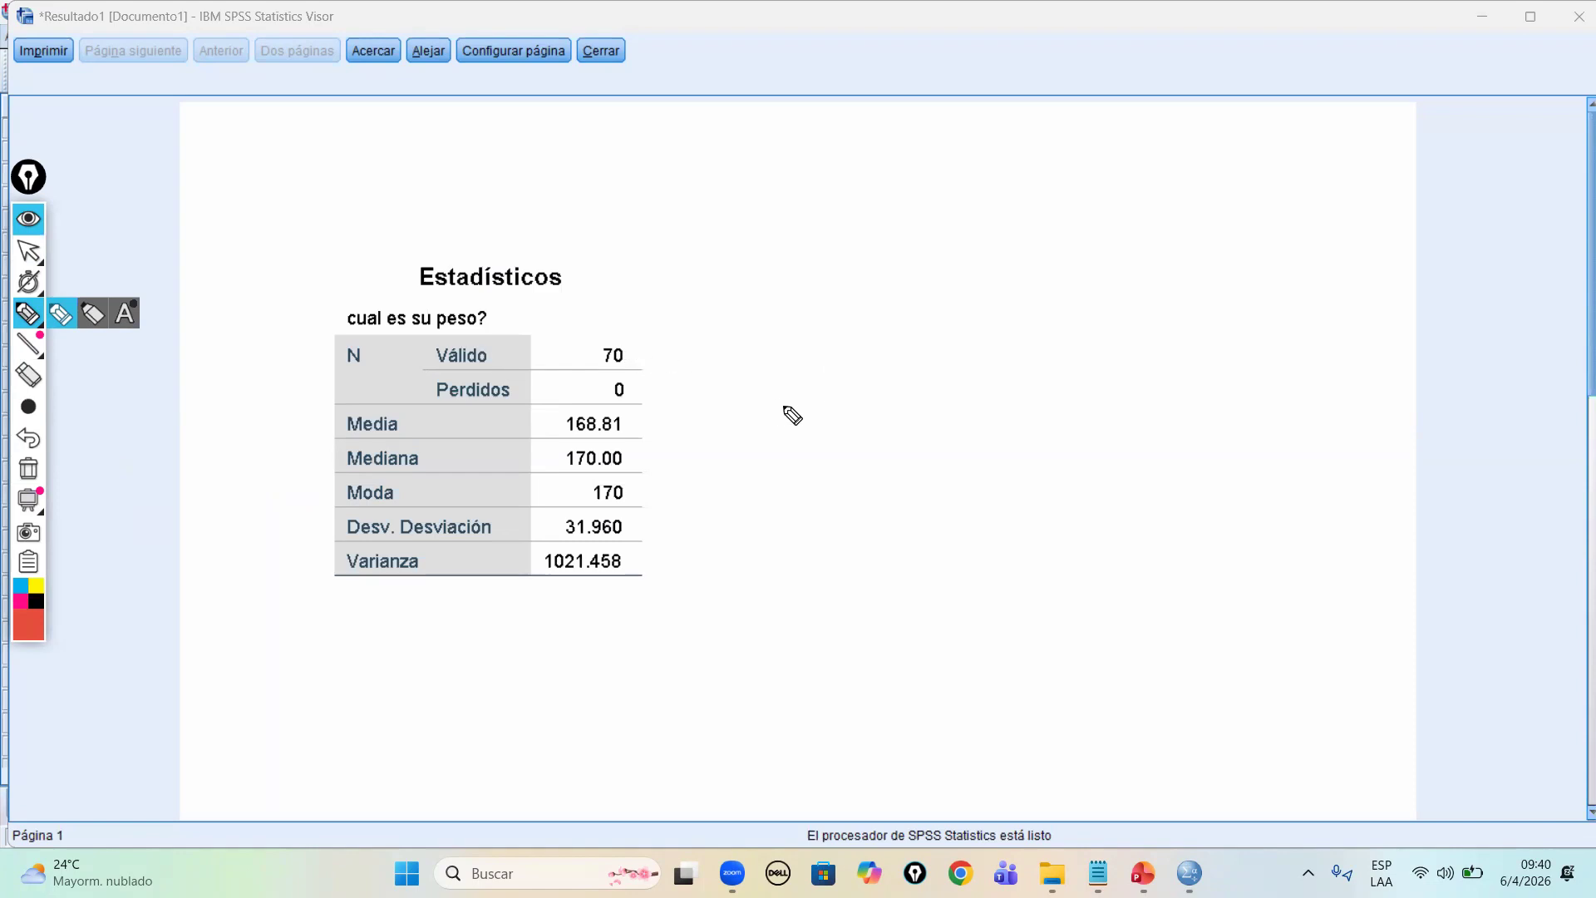
# Step: Handwrite "150 LB" in red in the blank area beside the Estadísticos table
pyautogui.click(796, 391)
pyautogui.moveTo(798, 457); pyautogui.dragTo(795, 468)
pyautogui.moveTo(879, 384)
pyautogui.mouseDown()
pyautogui.moveTo(839, 385)
pyautogui.moveTo(848, 474)
pyautogui.moveTo(827, 468)
pyautogui.mouseUp()
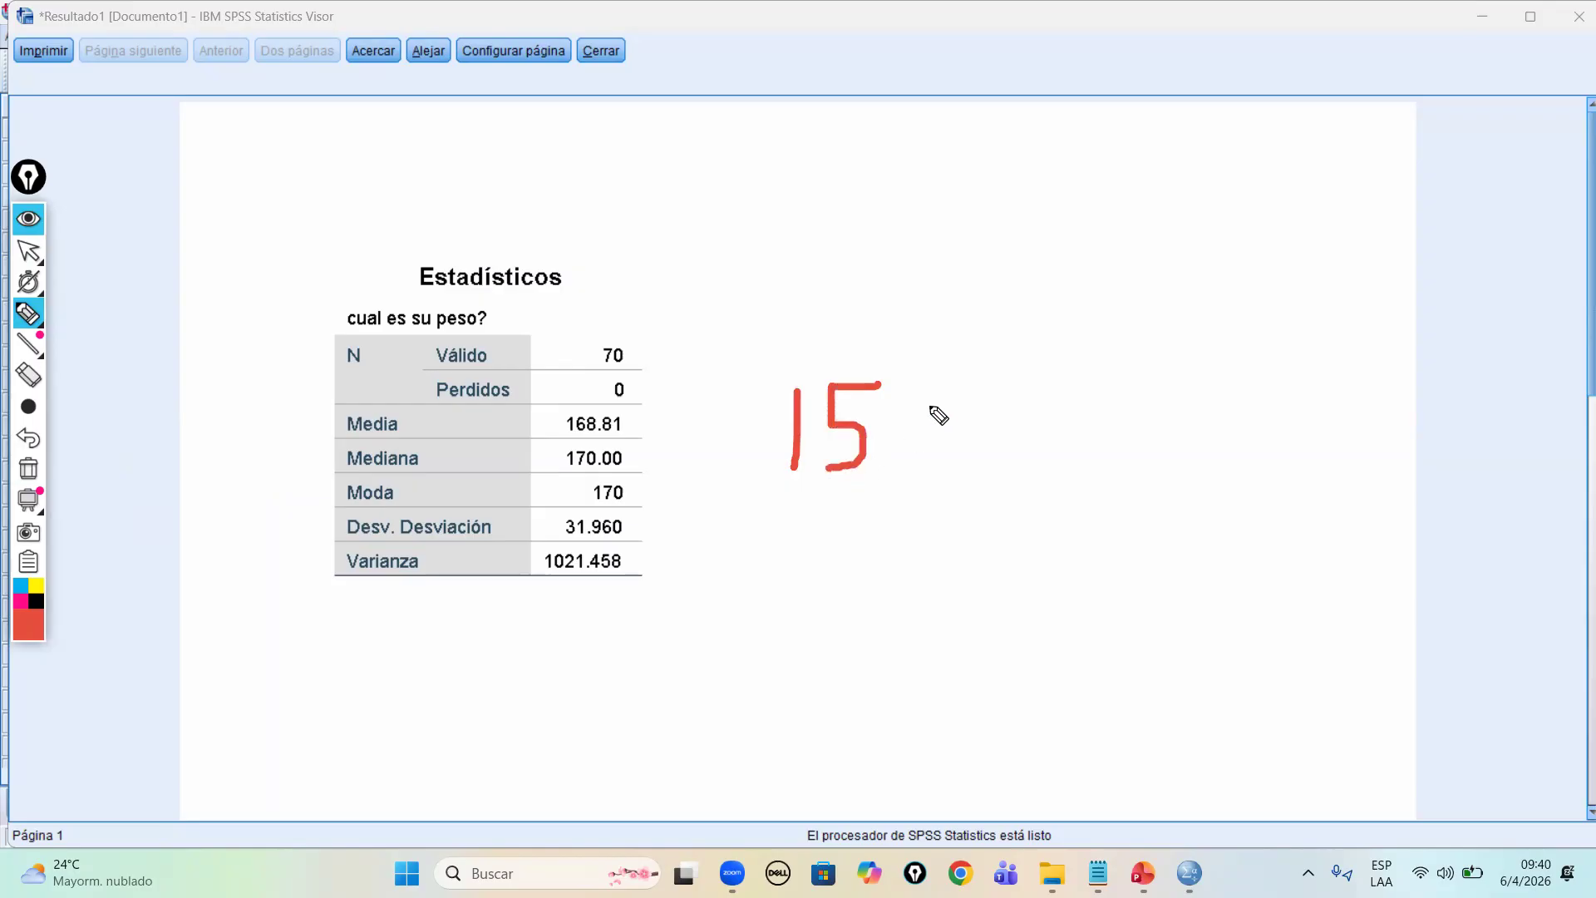
pyautogui.moveTo(912, 388); pyautogui.dragTo(929, 401)
pyautogui.moveTo(1052, 356)
pyautogui.mouseDown()
pyautogui.moveTo(1041, 442)
pyautogui.moveTo(1077, 446)
pyautogui.mouseUp()
pyautogui.moveTo(1101, 345)
pyautogui.mouseDown()
pyautogui.moveTo(1161, 428)
pyautogui.moveTo(1109, 443)
pyautogui.mouseUp()
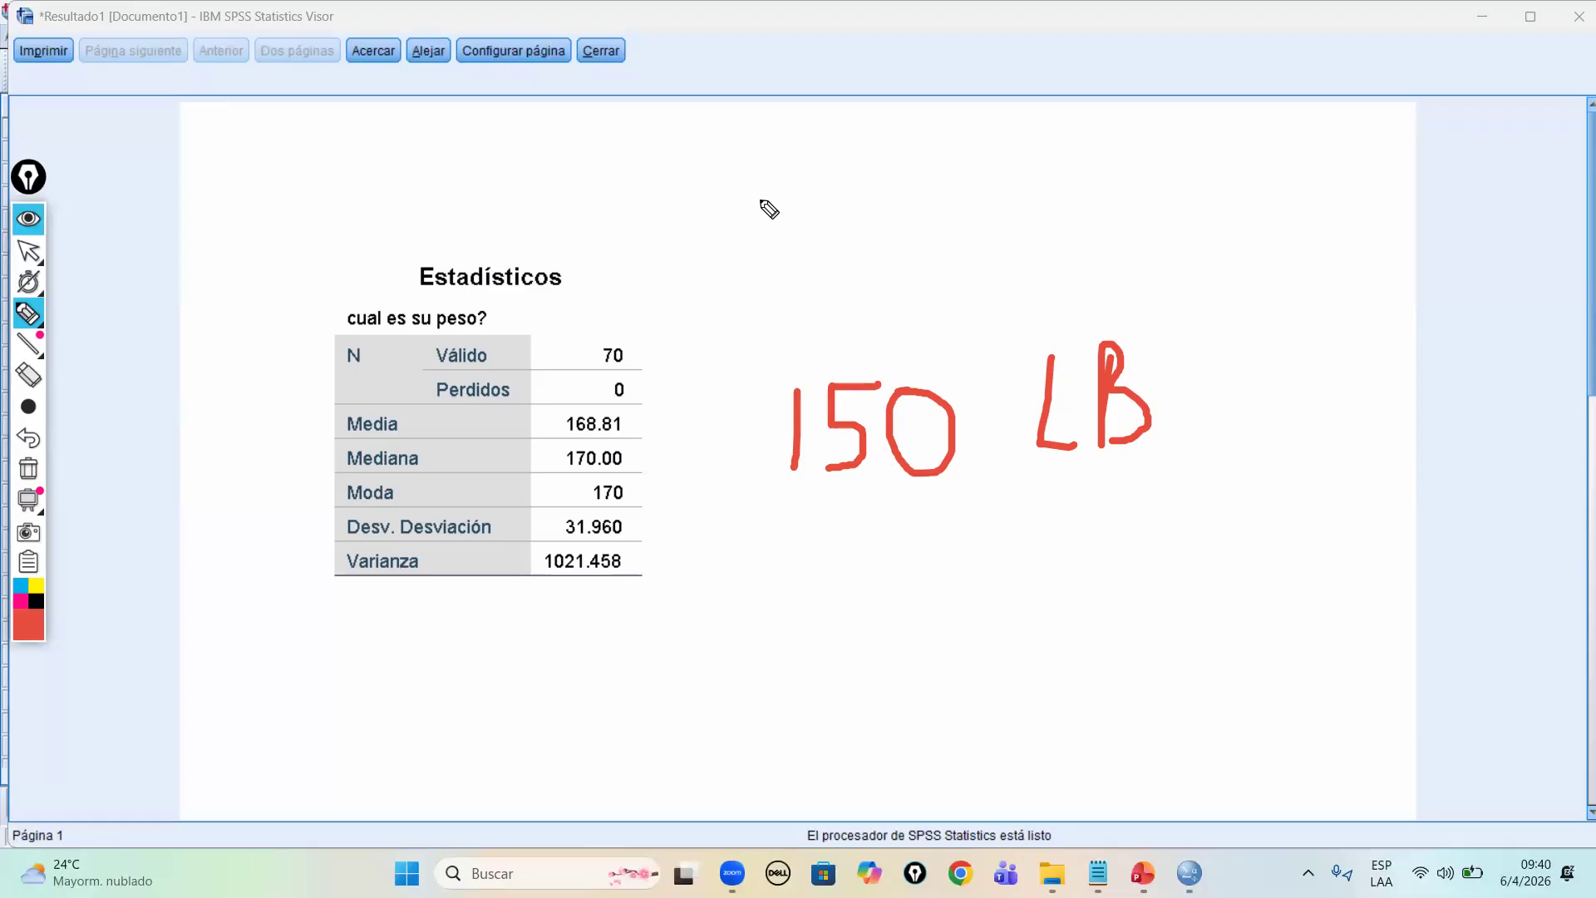
# Step: Handwrite the subtraction "150 - 31.96" above the "150 LB" note
pyautogui.moveTo(786, 198); pyautogui.dragTo(797, 264)
pyautogui.moveTo(856, 175)
pyautogui.mouseDown()
pyautogui.moveTo(811, 184)
pyautogui.moveTo(864, 259)
pyautogui.moveTo(829, 251)
pyautogui.moveTo(914, 233)
pyautogui.moveTo(872, 174)
pyautogui.moveTo(972, 203)
pyautogui.moveTo(1047, 178)
pyautogui.moveTo(1049, 239)
pyautogui.mouseUp()
pyautogui.moveTo(1086, 165)
pyautogui.mouseDown()
pyautogui.moveTo(1105, 257)
pyautogui.moveTo(1119, 245)
pyautogui.mouseUp()
pyautogui.moveTo(1171, 169)
pyautogui.mouseDown()
pyautogui.moveTo(1150, 207)
pyautogui.moveTo(1170, 226)
pyautogui.mouseUp()
pyautogui.moveTo(1215, 164)
pyautogui.mouseDown()
pyautogui.moveTo(1222, 254)
pyautogui.moveTo(1206, 225)
pyautogui.mouseUp()
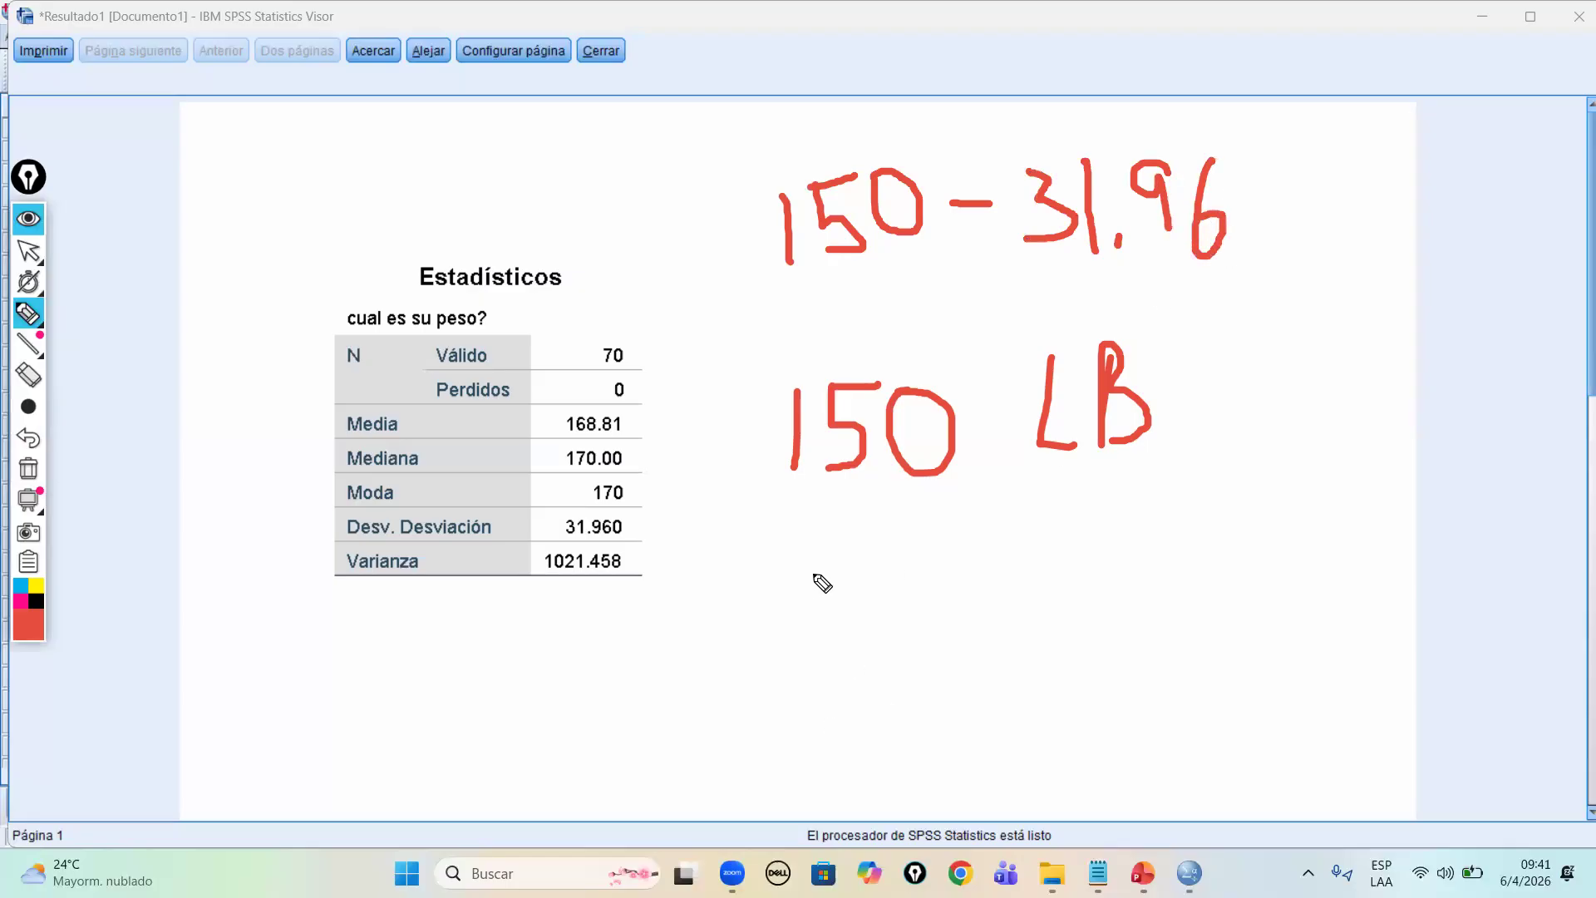
# Step: Handwrite the addition "150 + 31.96" below the "150 LB" note
pyautogui.moveTo(814, 555); pyautogui.dragTo(819, 628)
pyautogui.moveTo(842, 550)
pyautogui.mouseDown()
pyautogui.moveTo(890, 539)
pyautogui.moveTo(885, 609)
pyautogui.moveTo(864, 613)
pyautogui.mouseUp()
pyautogui.moveTo(952, 561)
pyautogui.mouseDown()
pyautogui.moveTo(977, 611)
pyautogui.moveTo(952, 562)
pyautogui.mouseUp()
pyautogui.moveTo(1047, 549)
pyautogui.mouseDown()
pyautogui.moveTo(1057, 599)
pyautogui.moveTo(1080, 575)
pyautogui.moveTo(1143, 586)
pyautogui.moveTo(1099, 613)
pyautogui.mouseUp()
pyautogui.click(1089, 565)
pyautogui.moveTo(1151, 549); pyautogui.dragTo(1163, 623)
pyautogui.click(1181, 600)
pyautogui.moveTo(1247, 536)
pyautogui.mouseDown()
pyautogui.moveTo(1240, 596)
pyautogui.moveTo(1285, 603)
pyautogui.moveTo(1263, 582)
pyautogui.mouseUp()
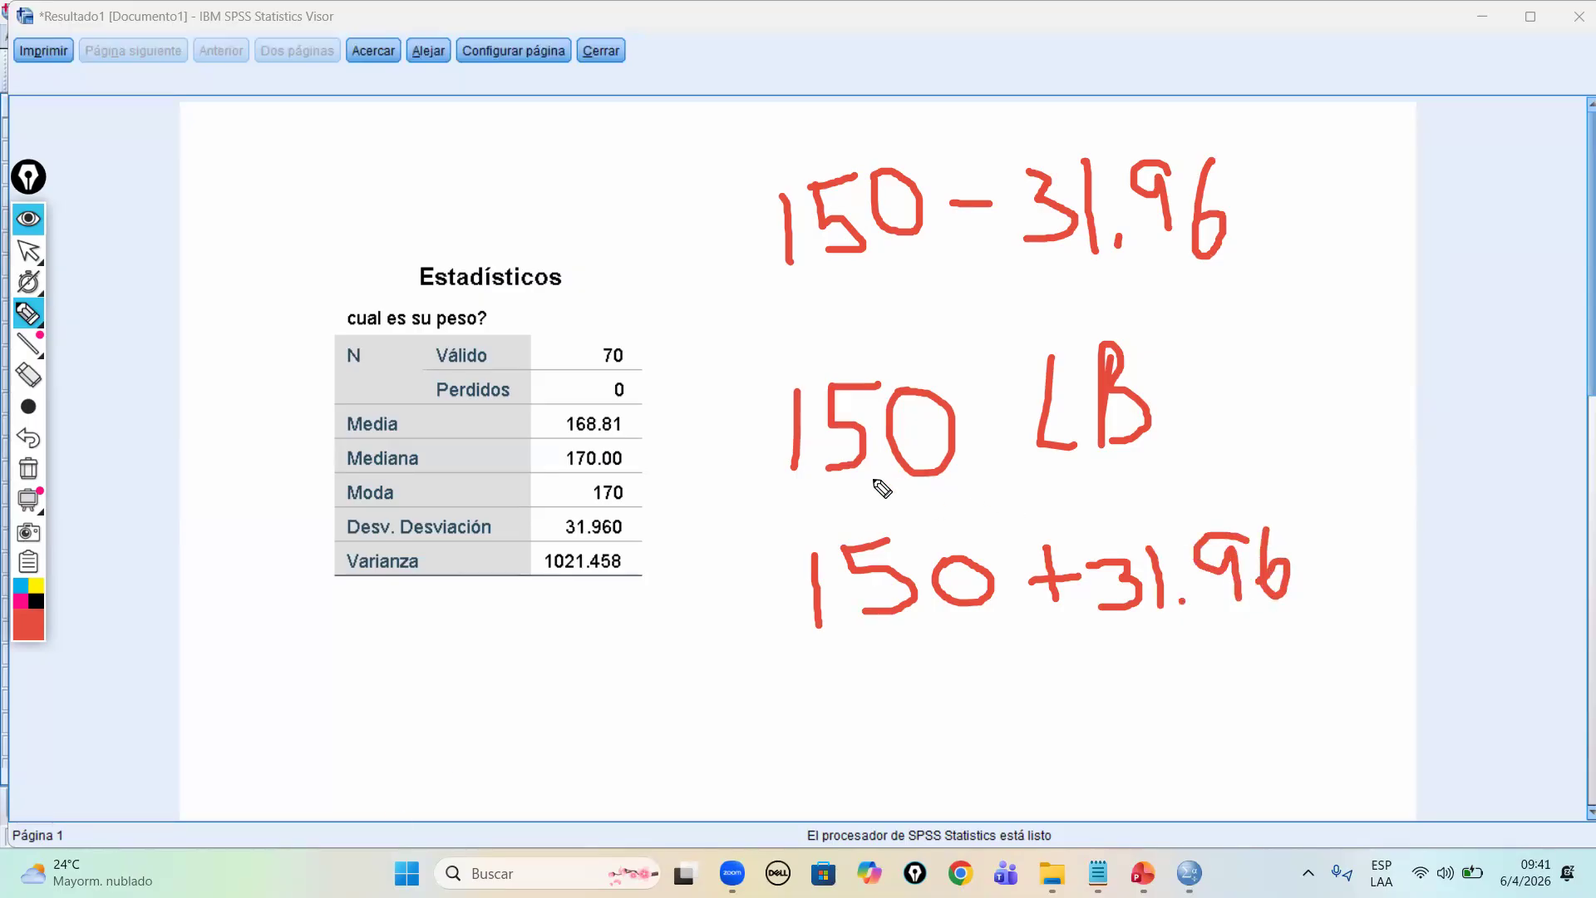
# Step: Draw curved double-headed arrows linking the middle "150" with the subtraction above and the addition below
pyautogui.moveTo(744, 221); pyautogui.dragTo(726, 232)
pyautogui.moveTo(738, 424)
pyautogui.mouseDown()
pyautogui.moveTo(732, 236)
pyautogui.moveTo(756, 227)
pyautogui.mouseUp()
pyautogui.moveTo(758, 379); pyautogui.dragTo(758, 424)
pyautogui.moveTo(692, 418); pyautogui.dragTo(758, 424)
pyautogui.moveTo(741, 615)
pyautogui.mouseDown()
pyautogui.moveTo(731, 463)
pyautogui.moveTo(756, 472)
pyautogui.mouseUp()
pyautogui.moveTo(742, 580); pyautogui.dragTo(718, 654)
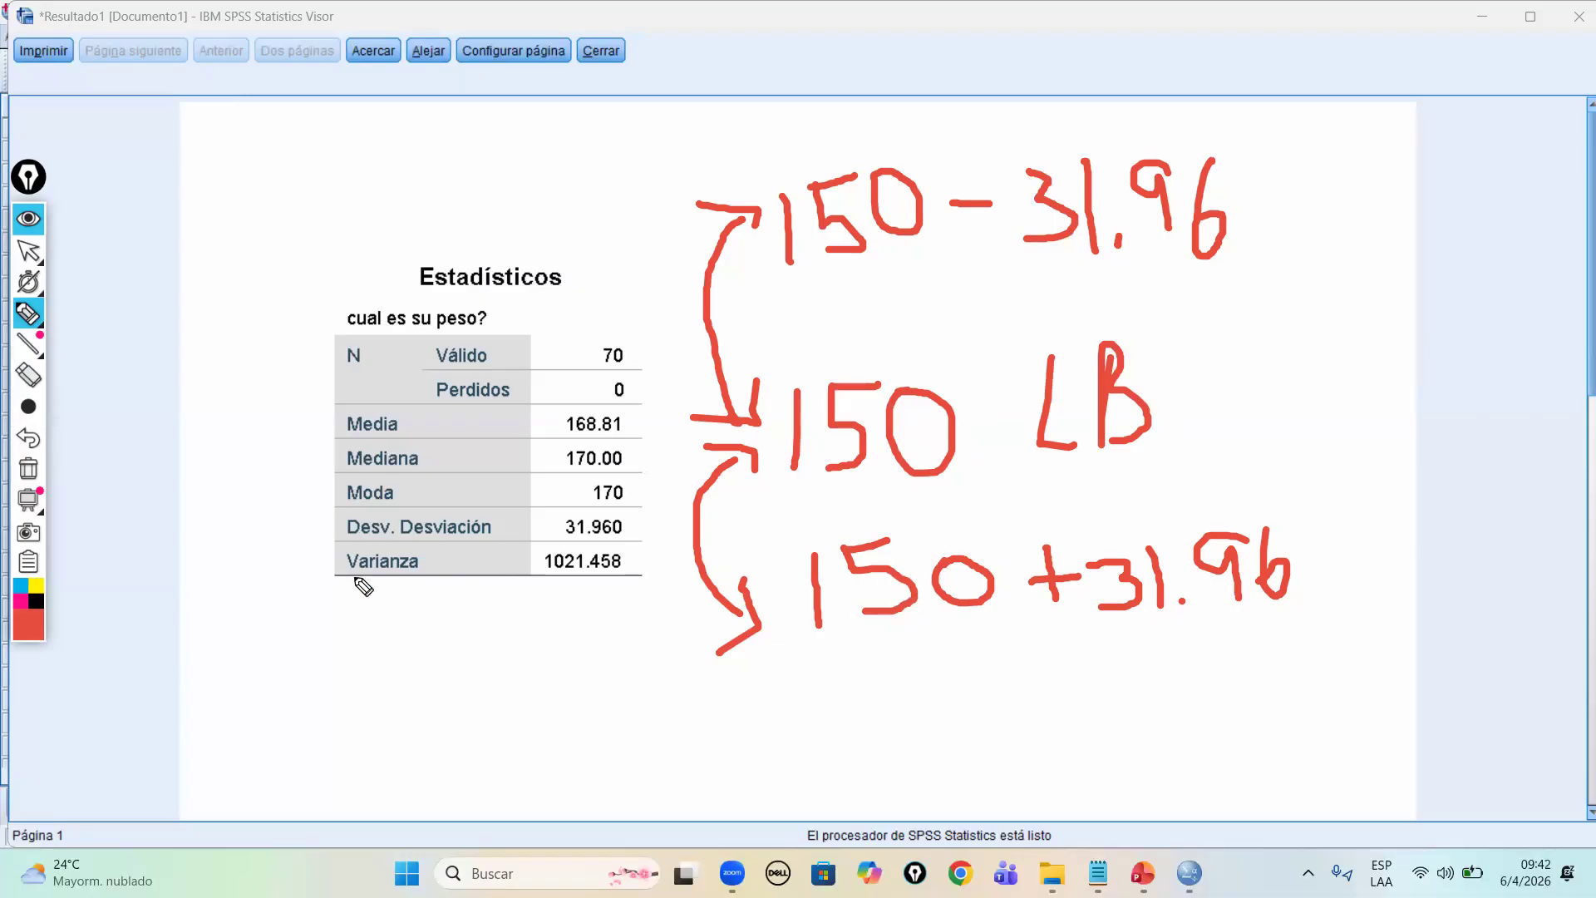
# Step: Stop annotating, close the page preview of the peso statistics, and erase all handwritten notes from the screen
pyautogui.moveTo(35, 424)
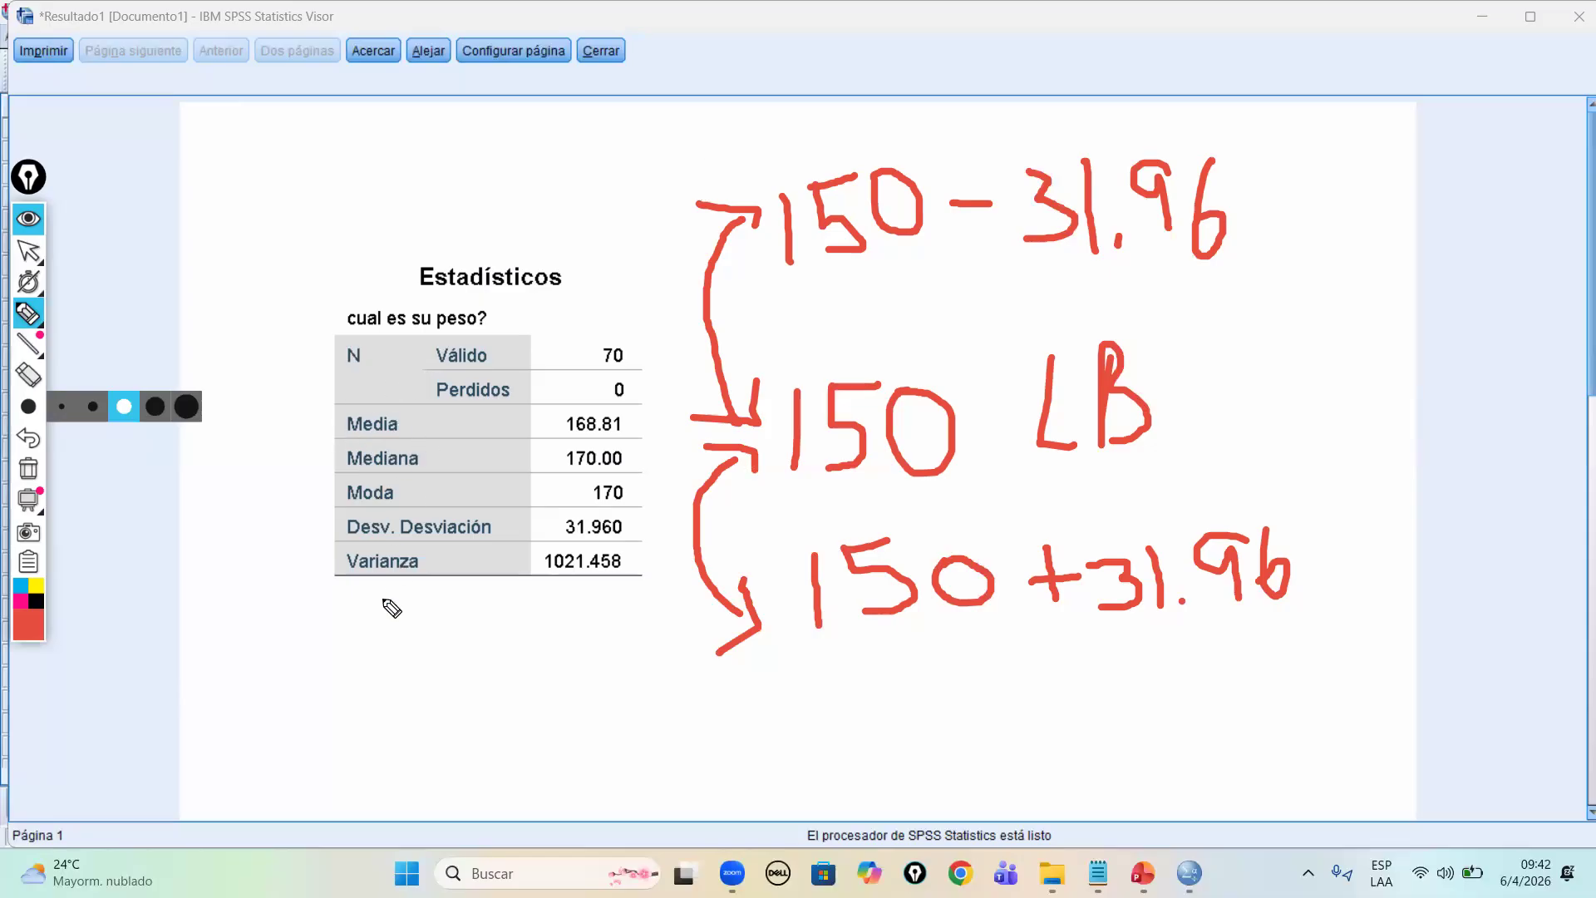
pyautogui.hotkey('ctrl', 'shift', '1')
pyautogui.click(605, 50)
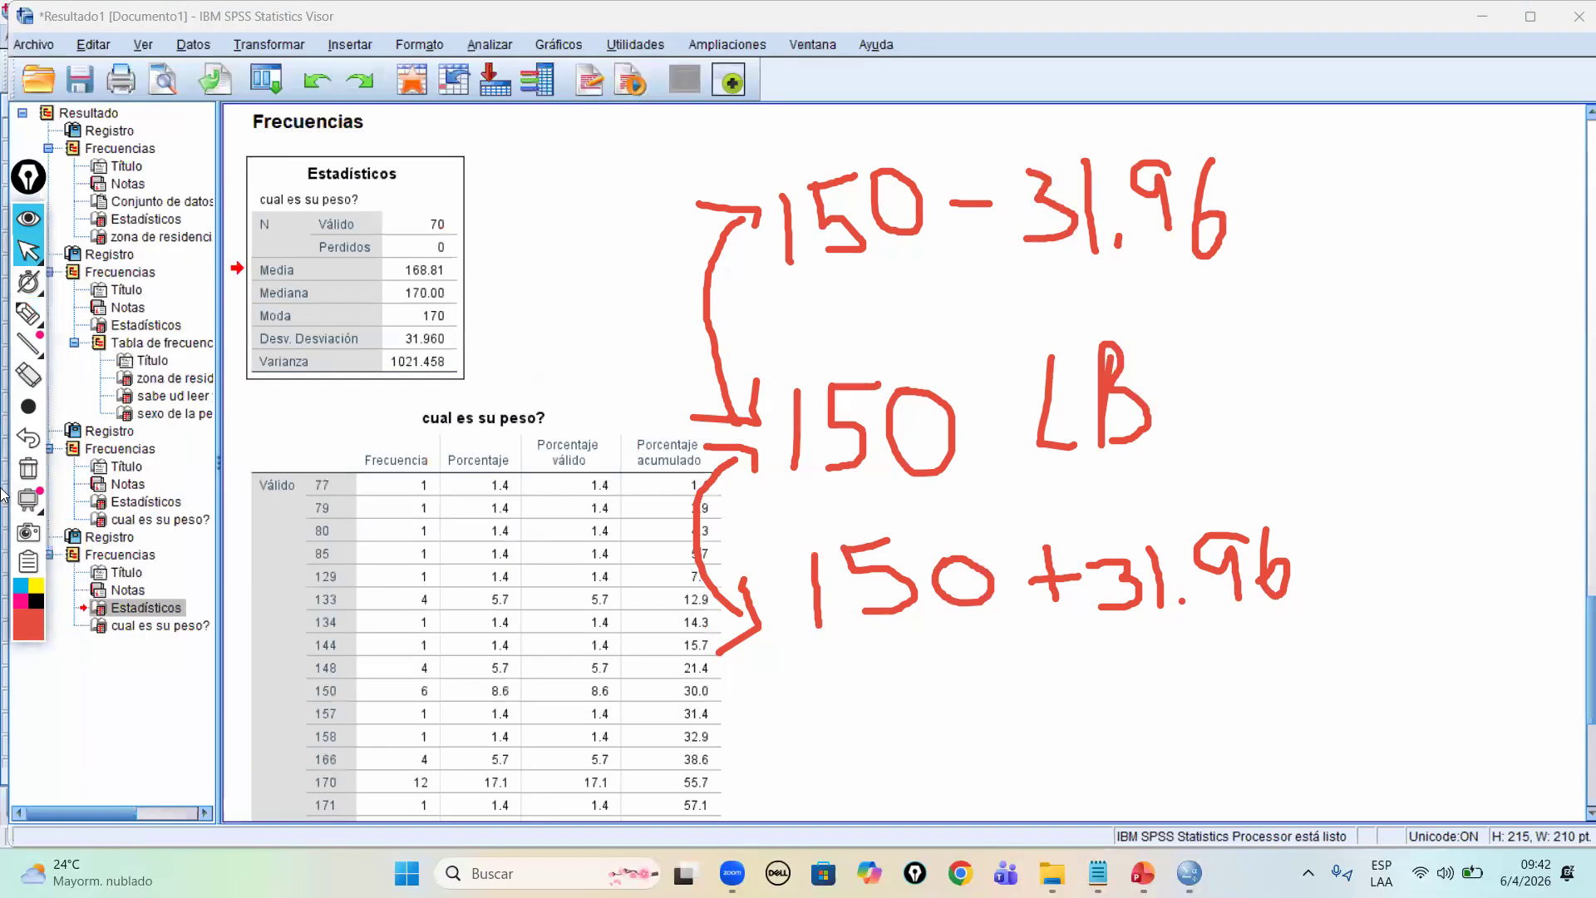
pyautogui.moveTo(50, 428)
pyautogui.click(28, 469)
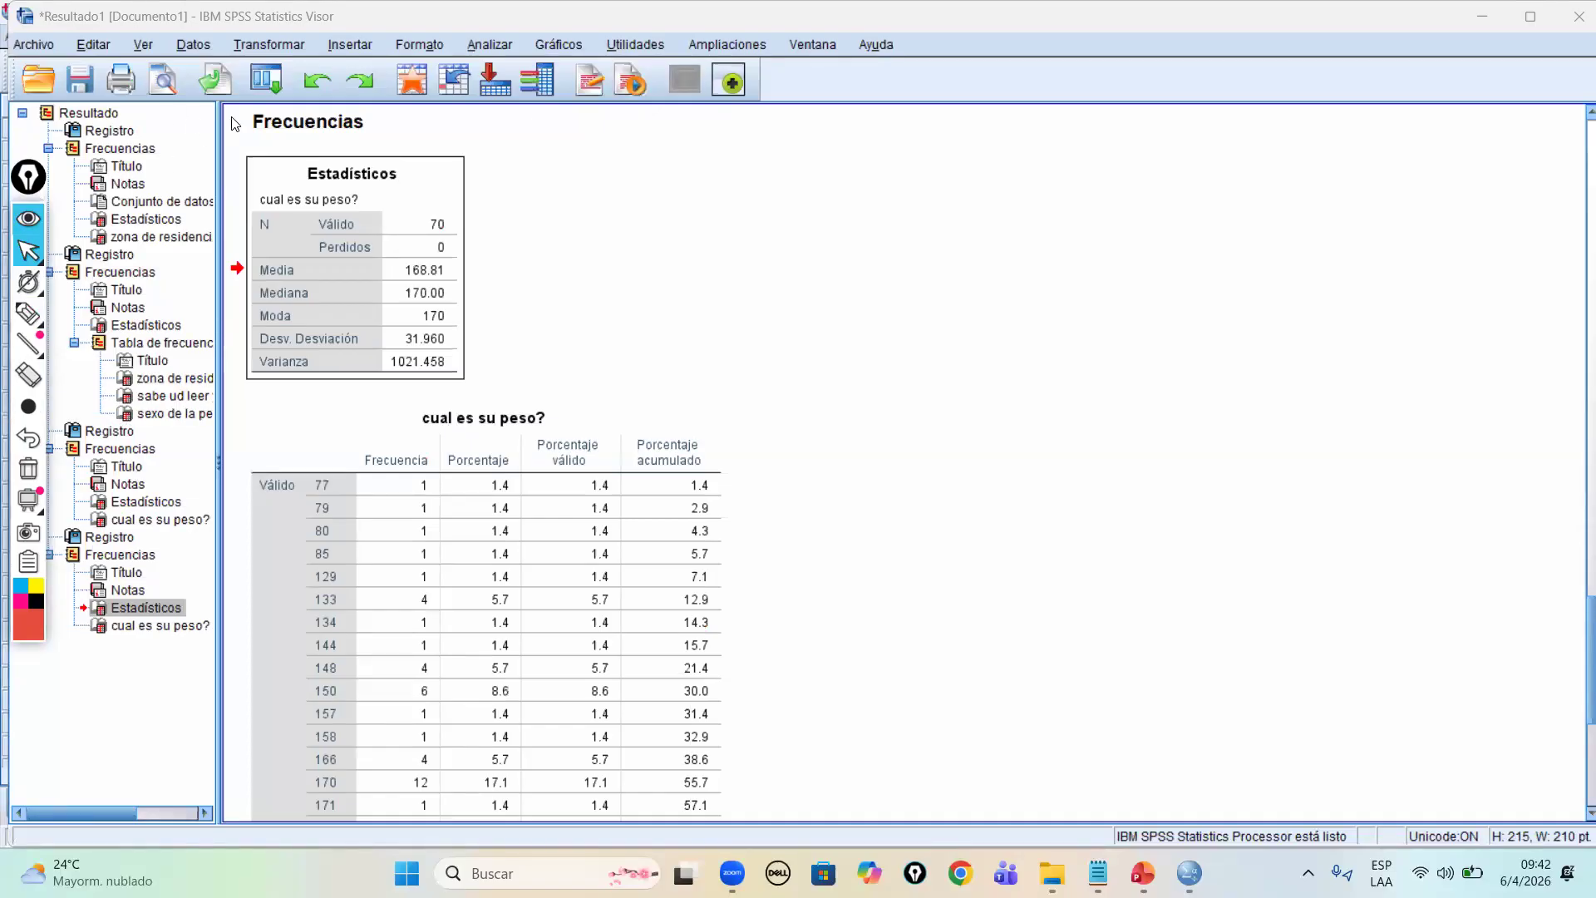
# Step: Reopen the Frequencies dialog and review the statistics options selected for peso
pyautogui.click(261, 82)
pyautogui.click(283, 117)
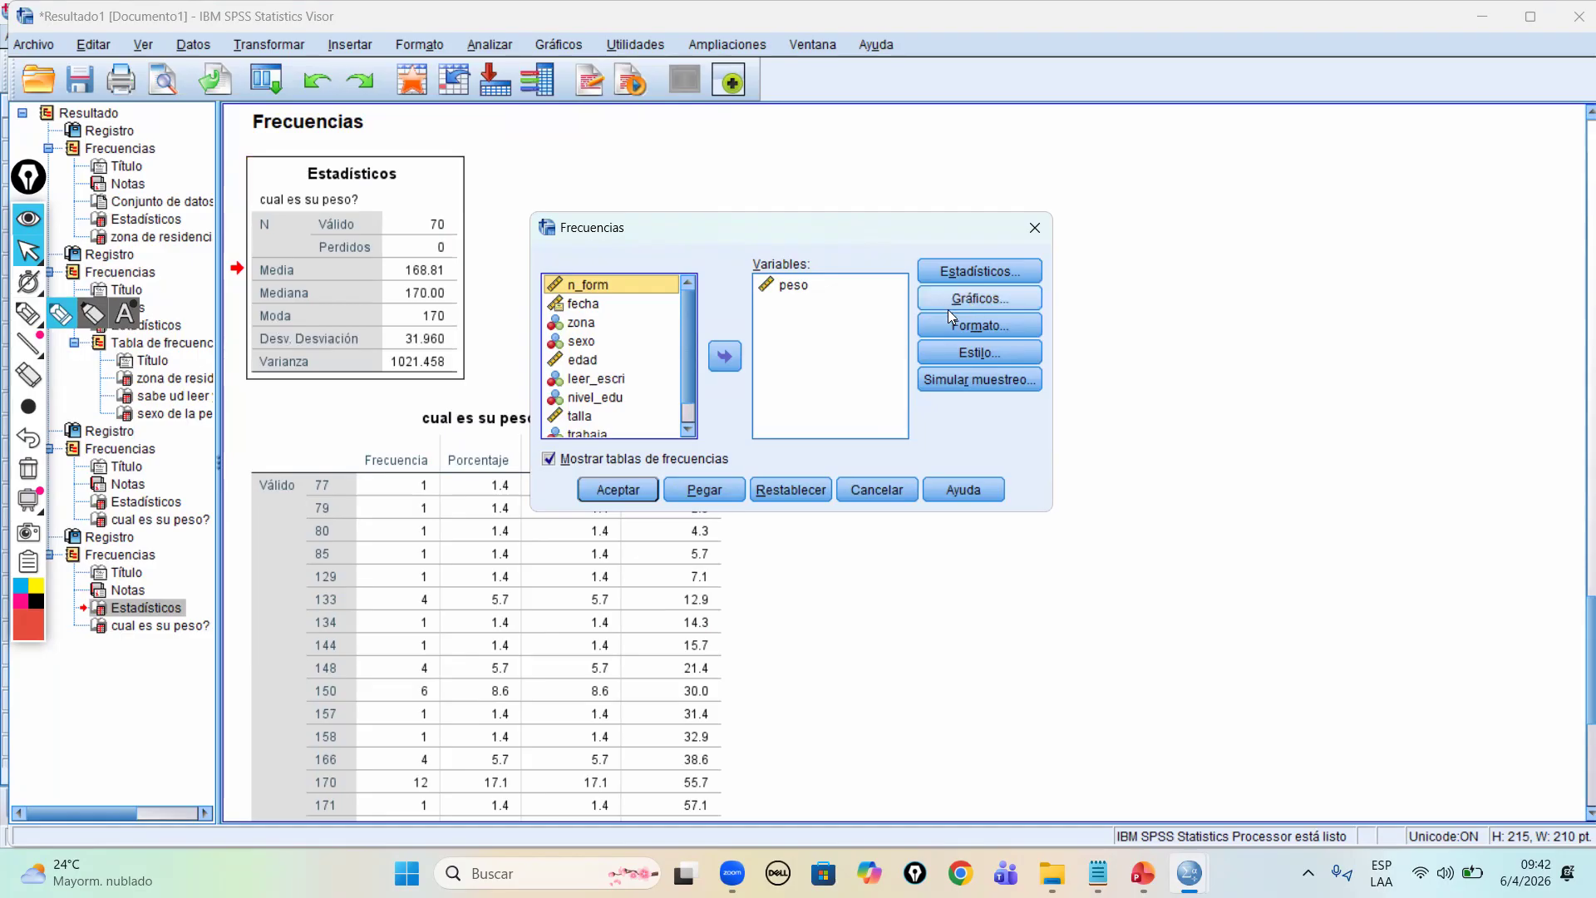
pyautogui.click(947, 272)
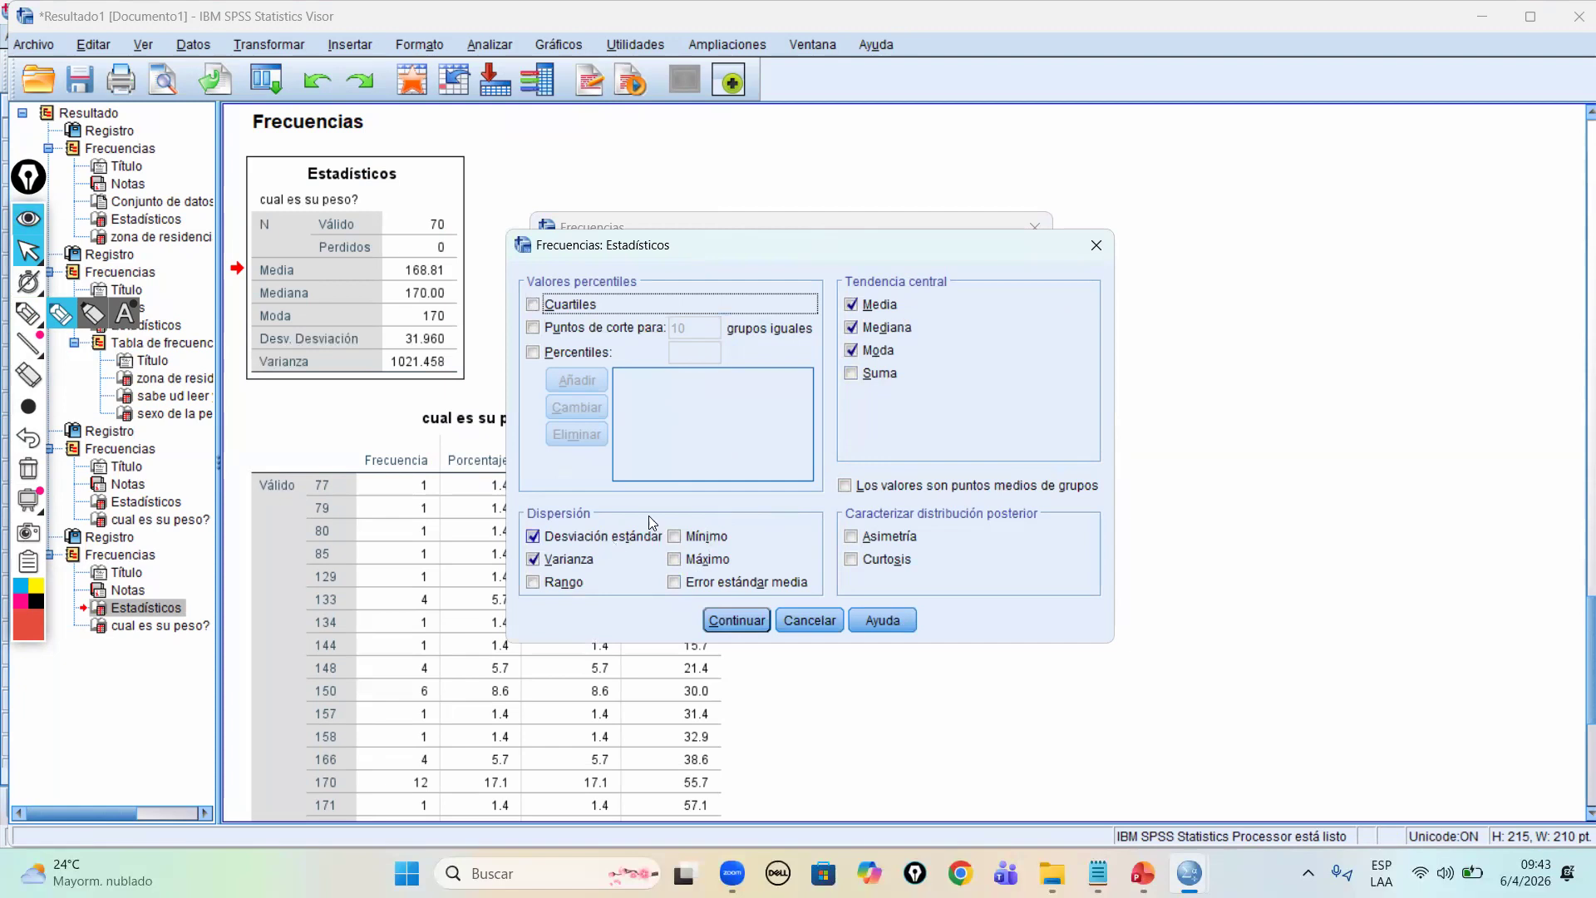
pyautogui.click(1097, 253)
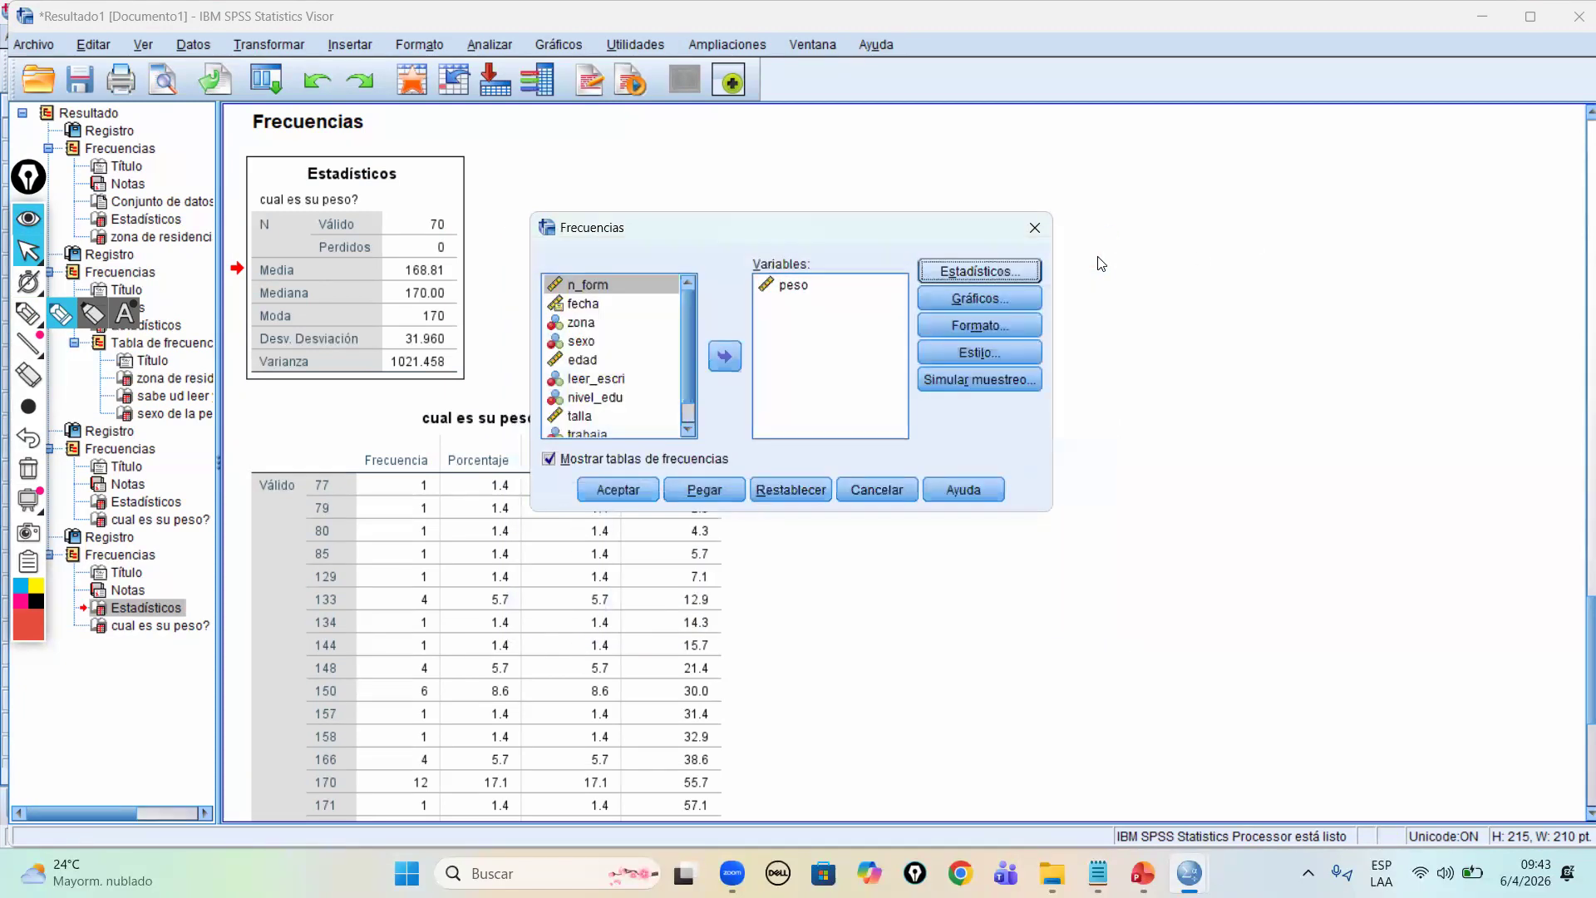
# Step: Replace peso with nivel_edu as the variable to analyze in the Frequencies dialog
pyautogui.click(808, 288)
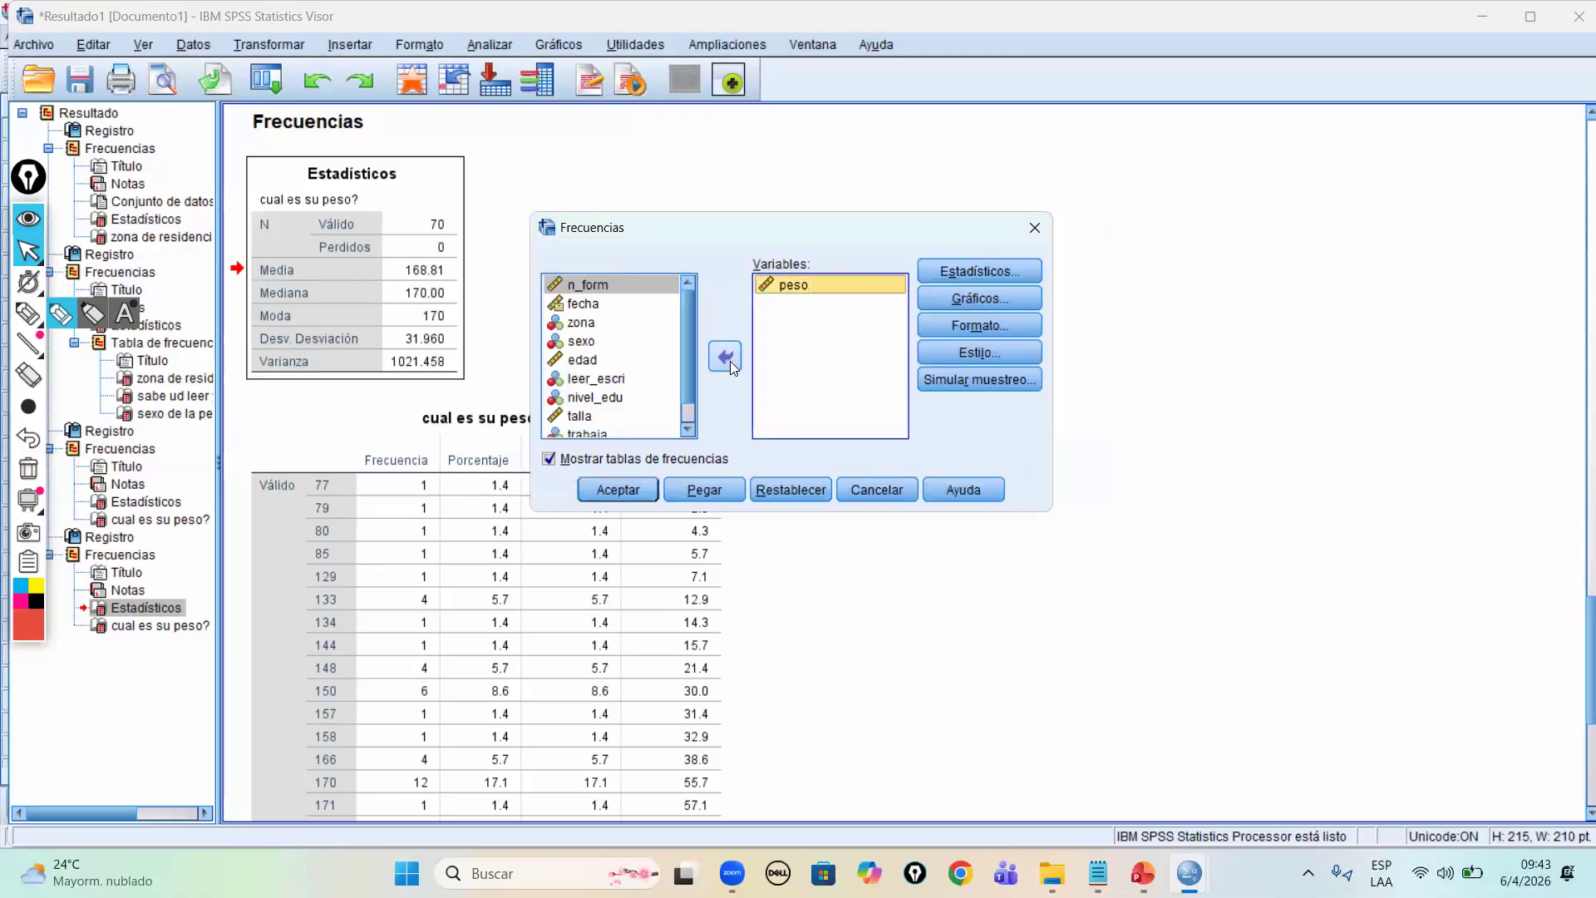
pyautogui.click(726, 358)
pyautogui.moveTo(891, 228); pyautogui.dragTo(1035, 225)
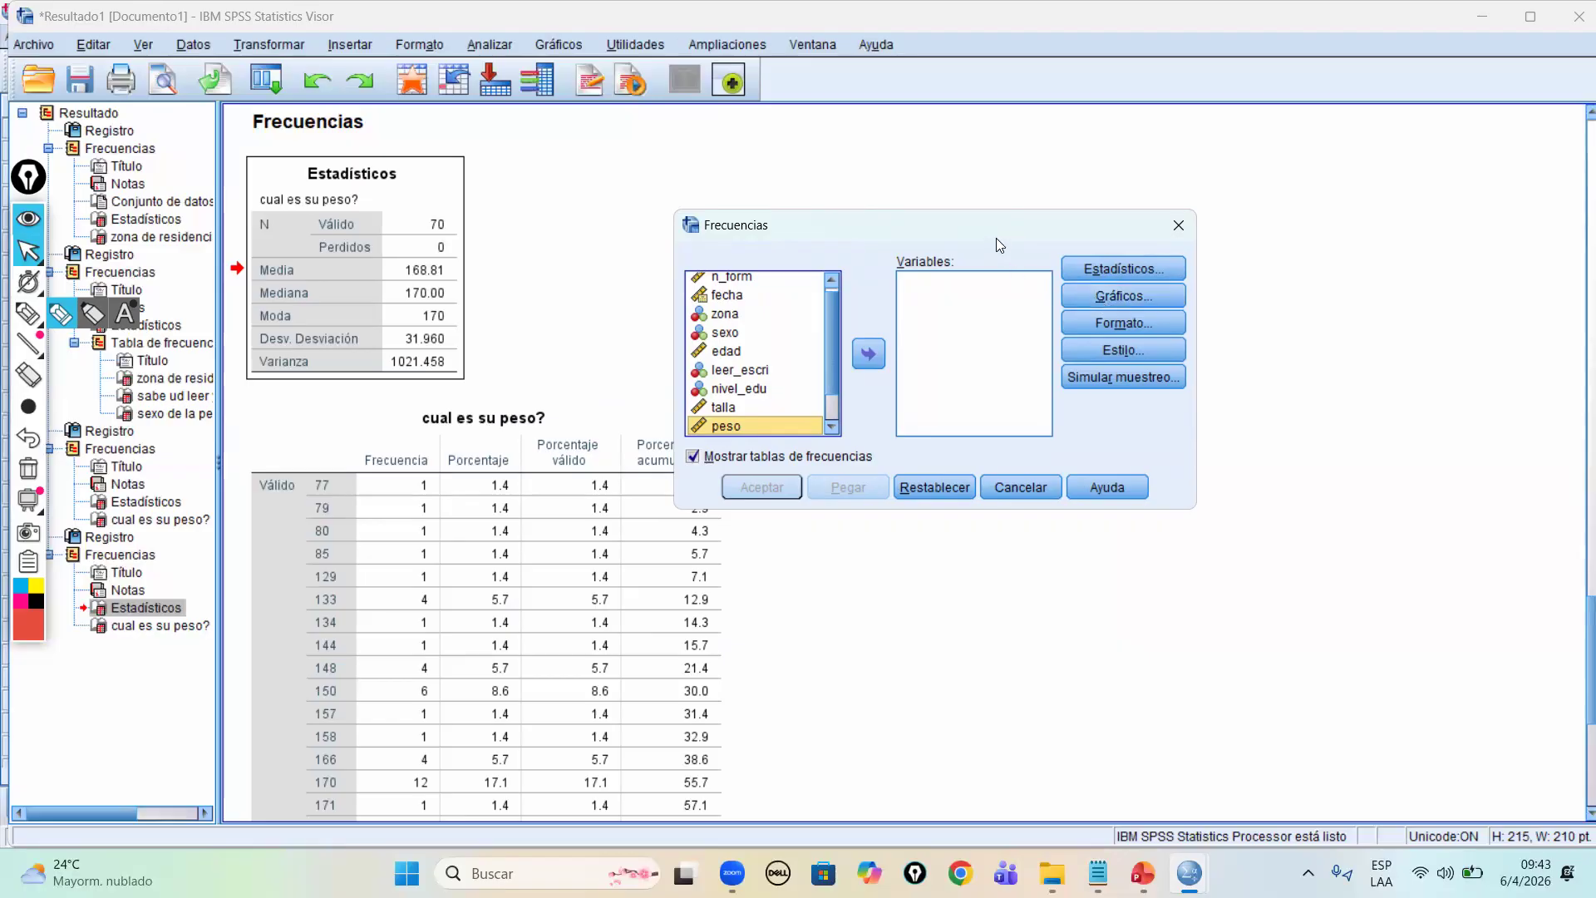
pyautogui.moveTo(996, 238); pyautogui.dragTo(948, 260)
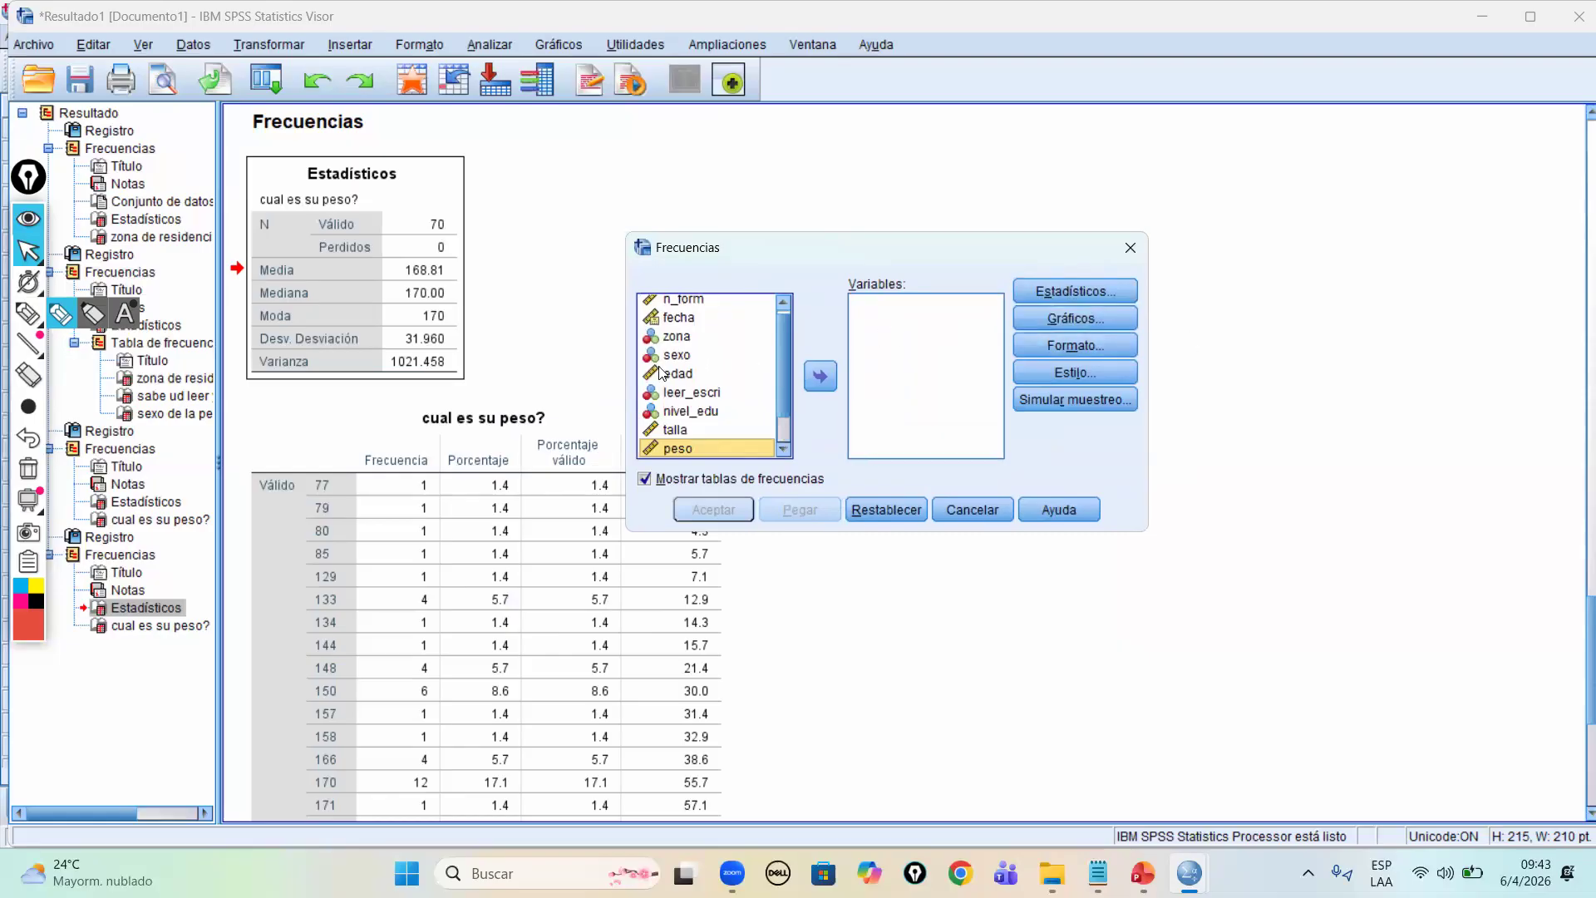
pyautogui.click(692, 394)
pyautogui.click(700, 410)
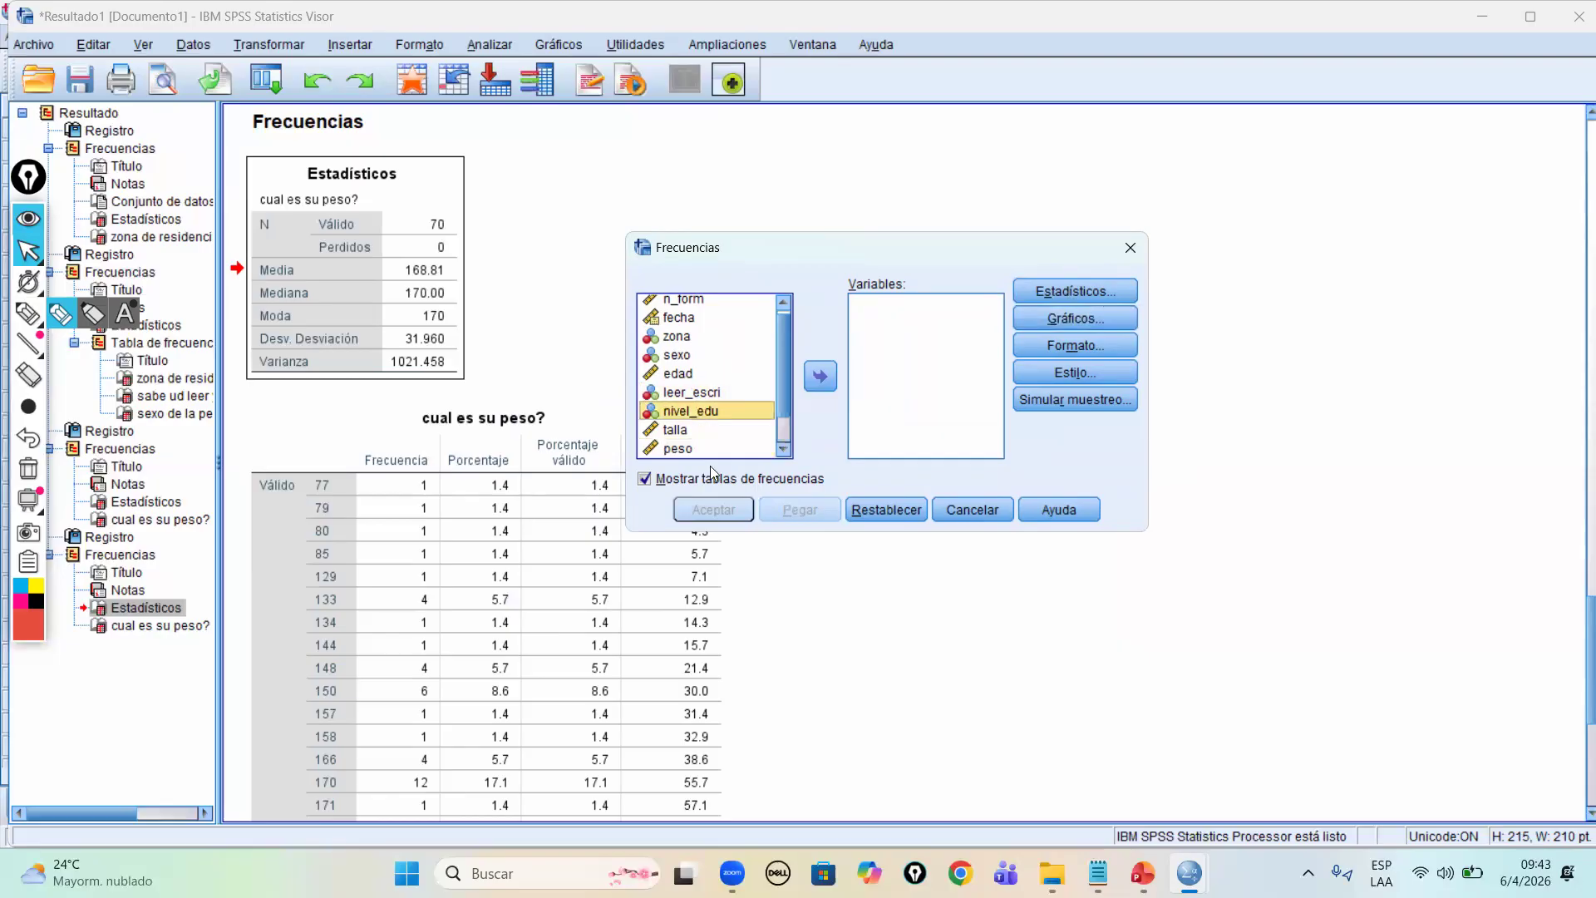
pyautogui.click(821, 378)
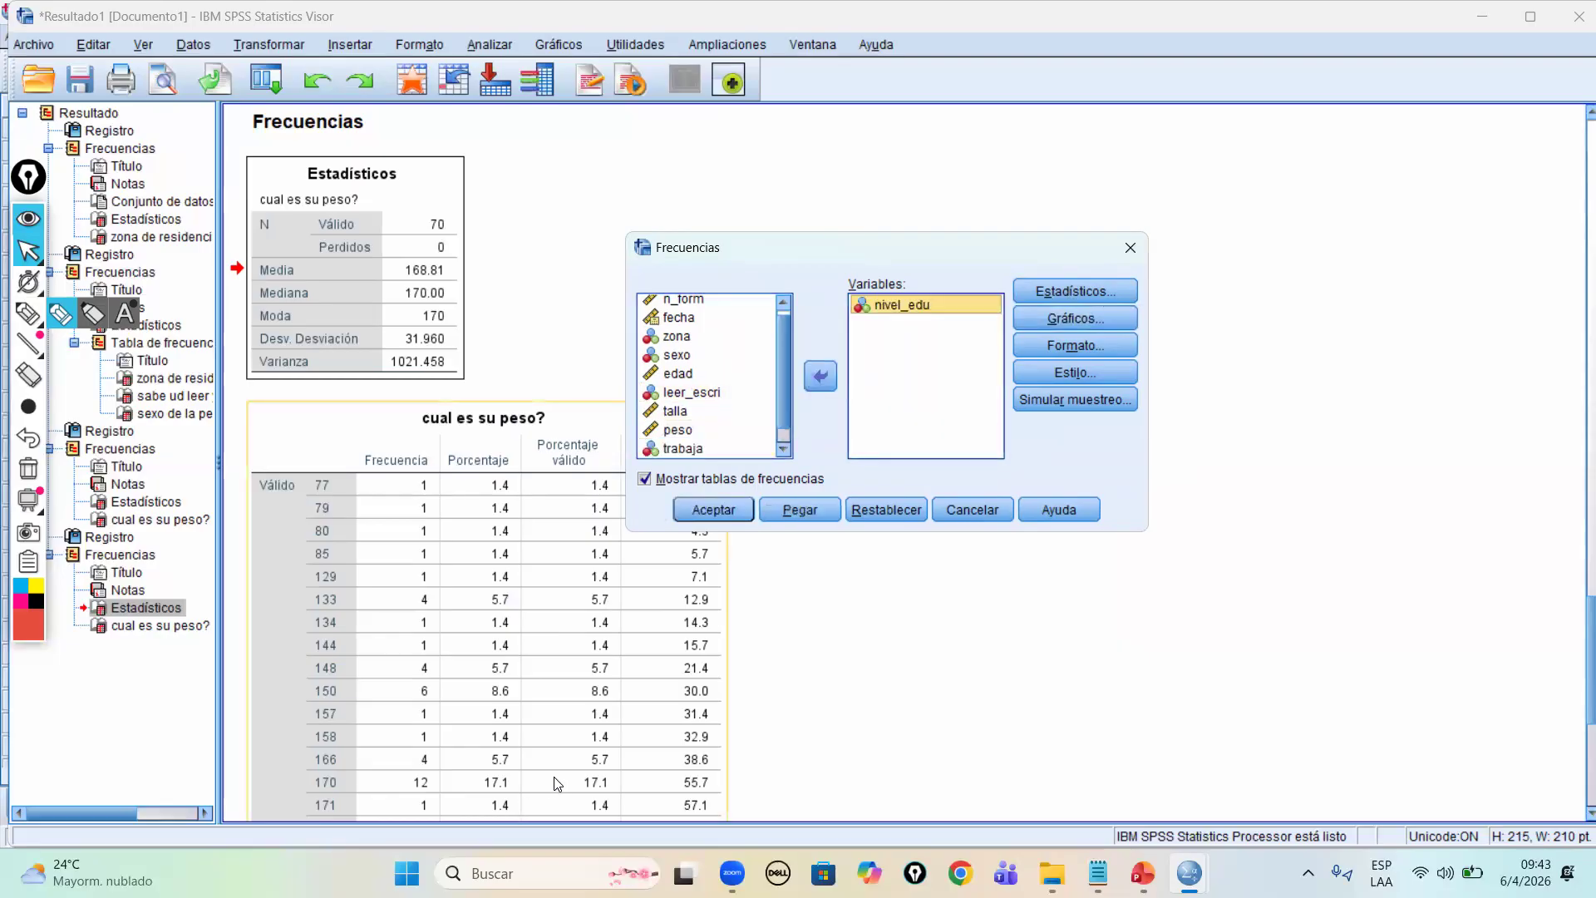
# Step: Add a bar chart with percentage values, run the nivel_edu frequency analysis, and view the resulting table and chart
pyautogui.click(1049, 314)
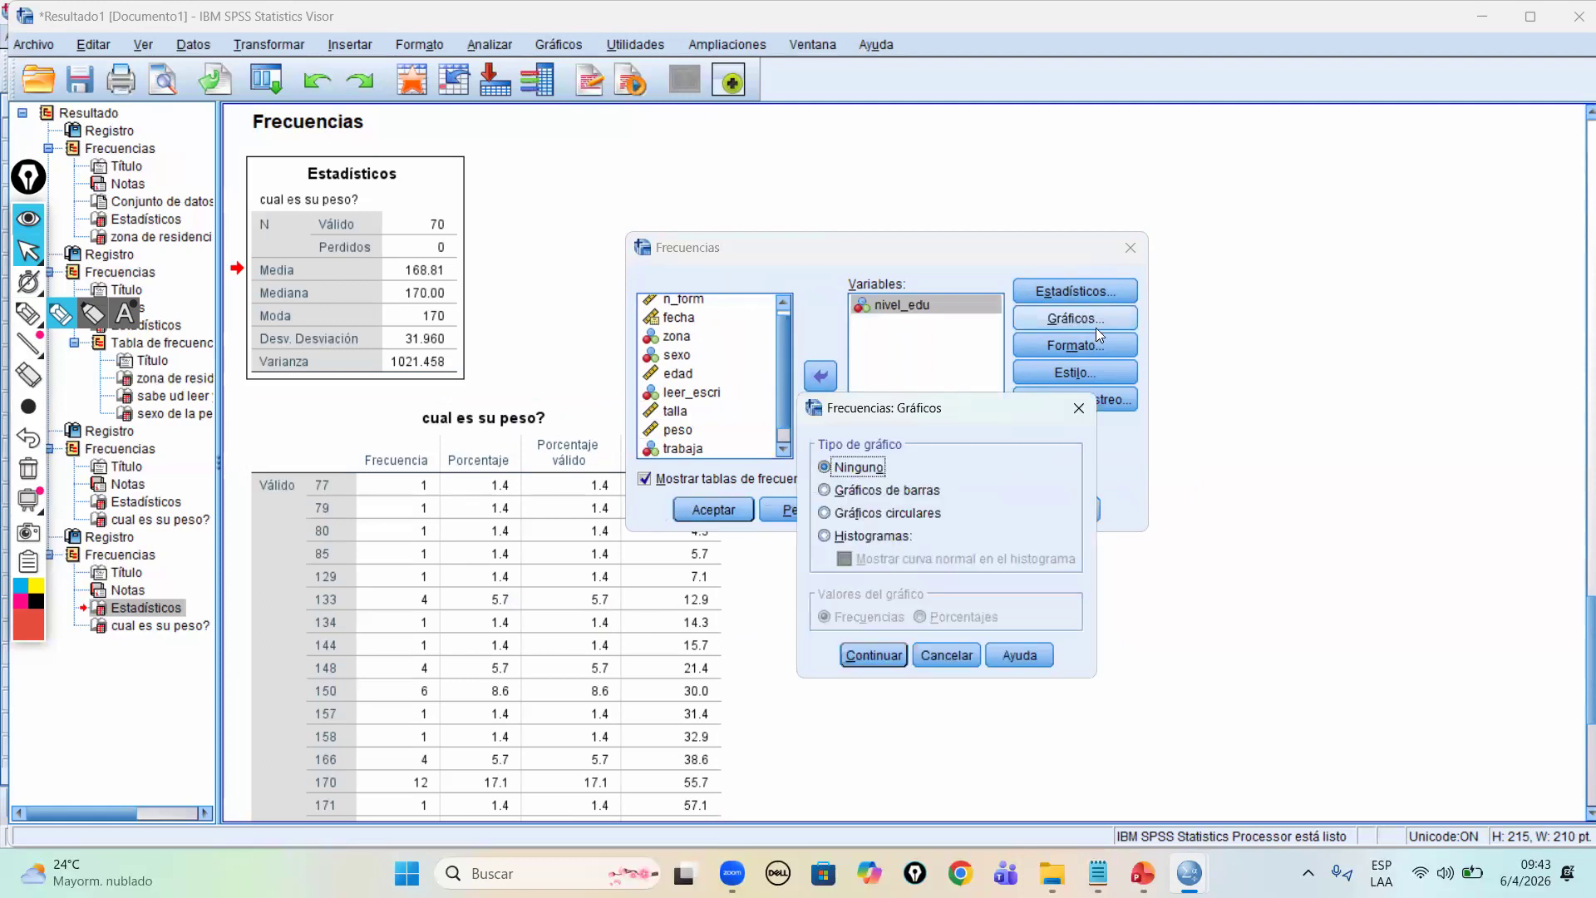
pyautogui.click(826, 494)
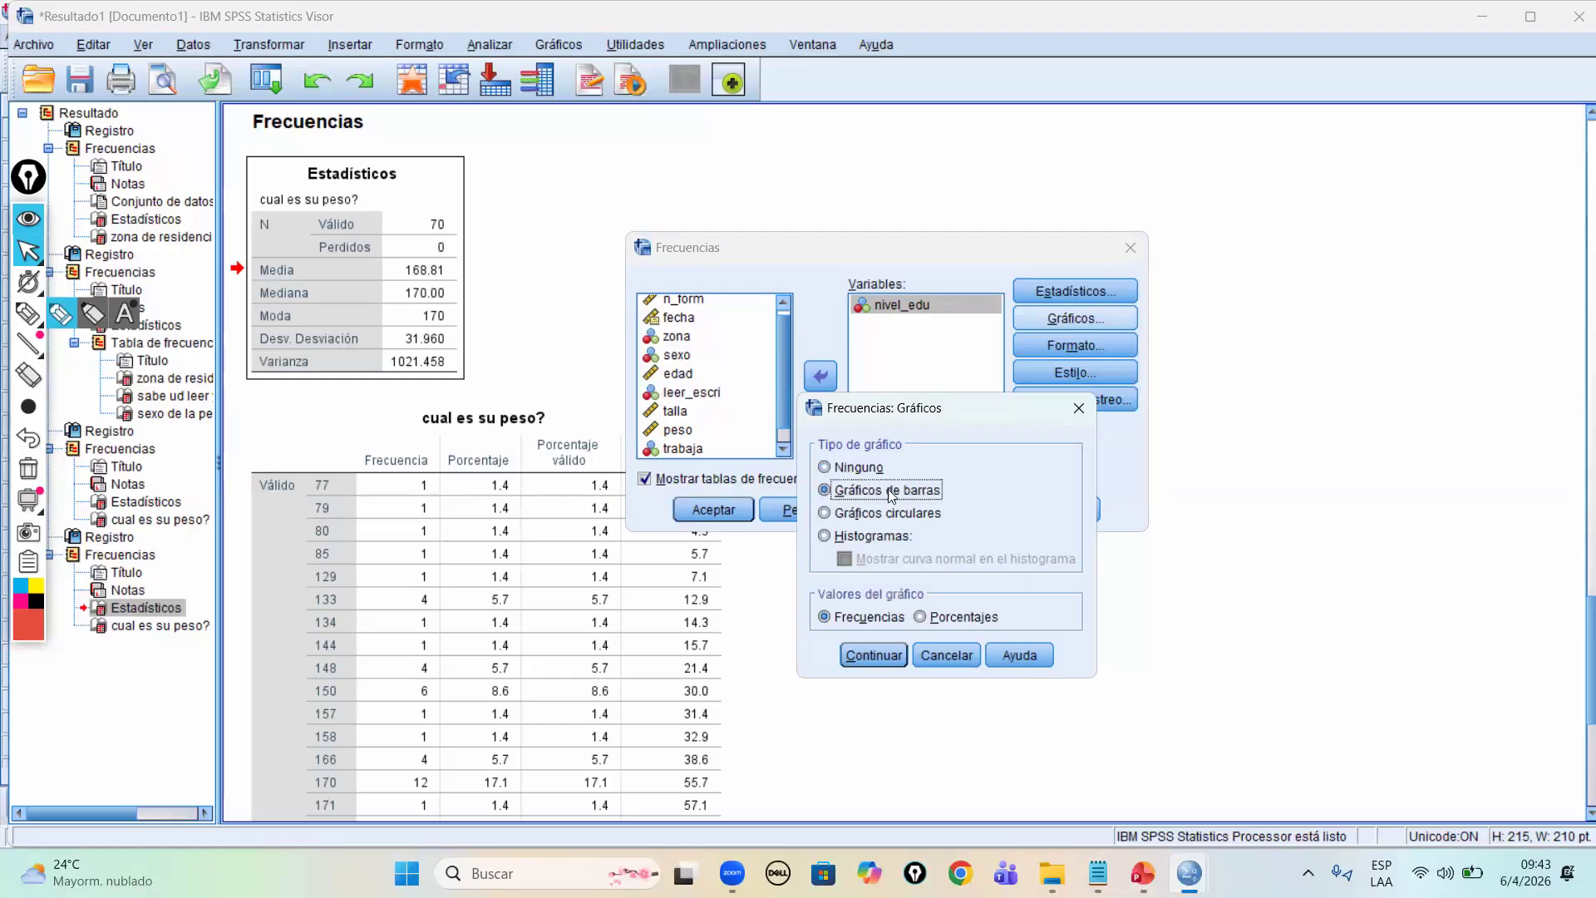
pyautogui.click(953, 620)
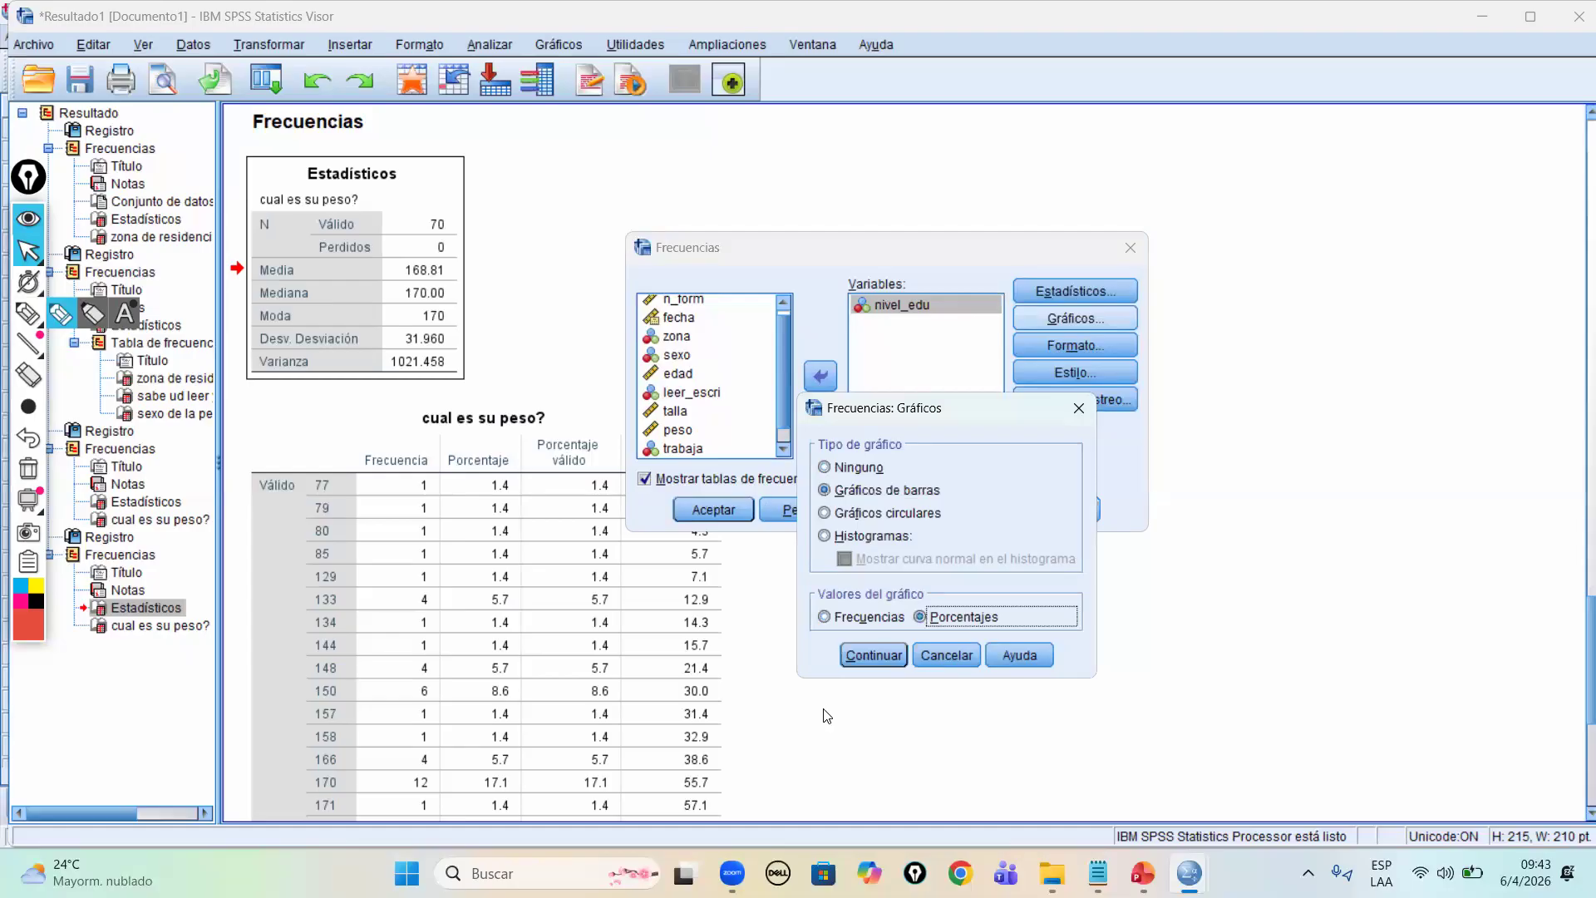
pyautogui.click(873, 656)
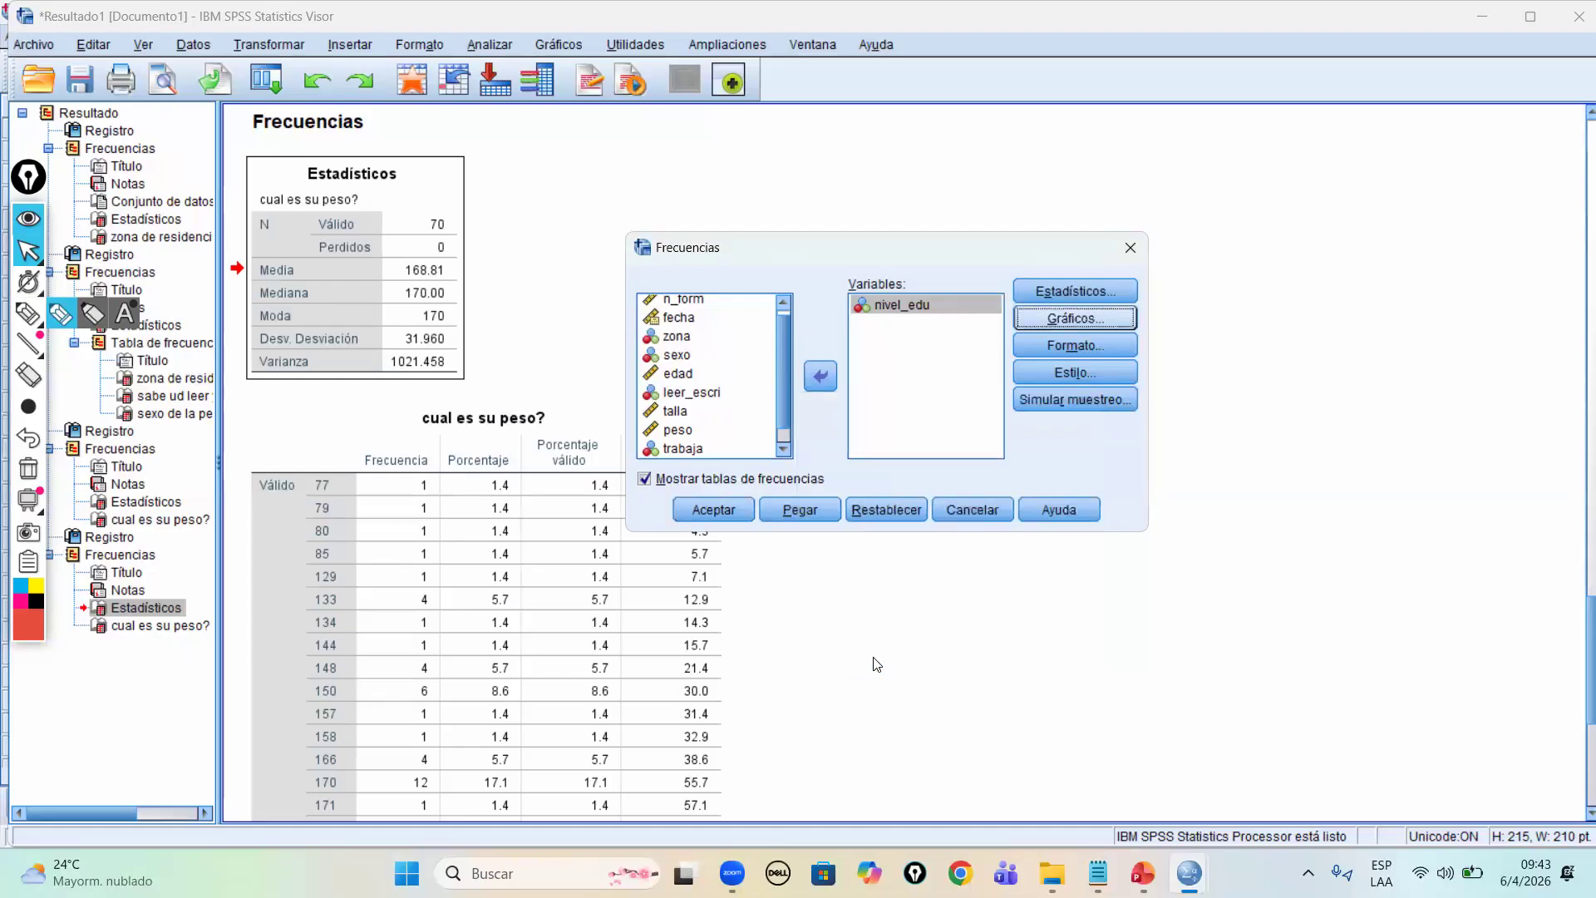
pyautogui.click(720, 513)
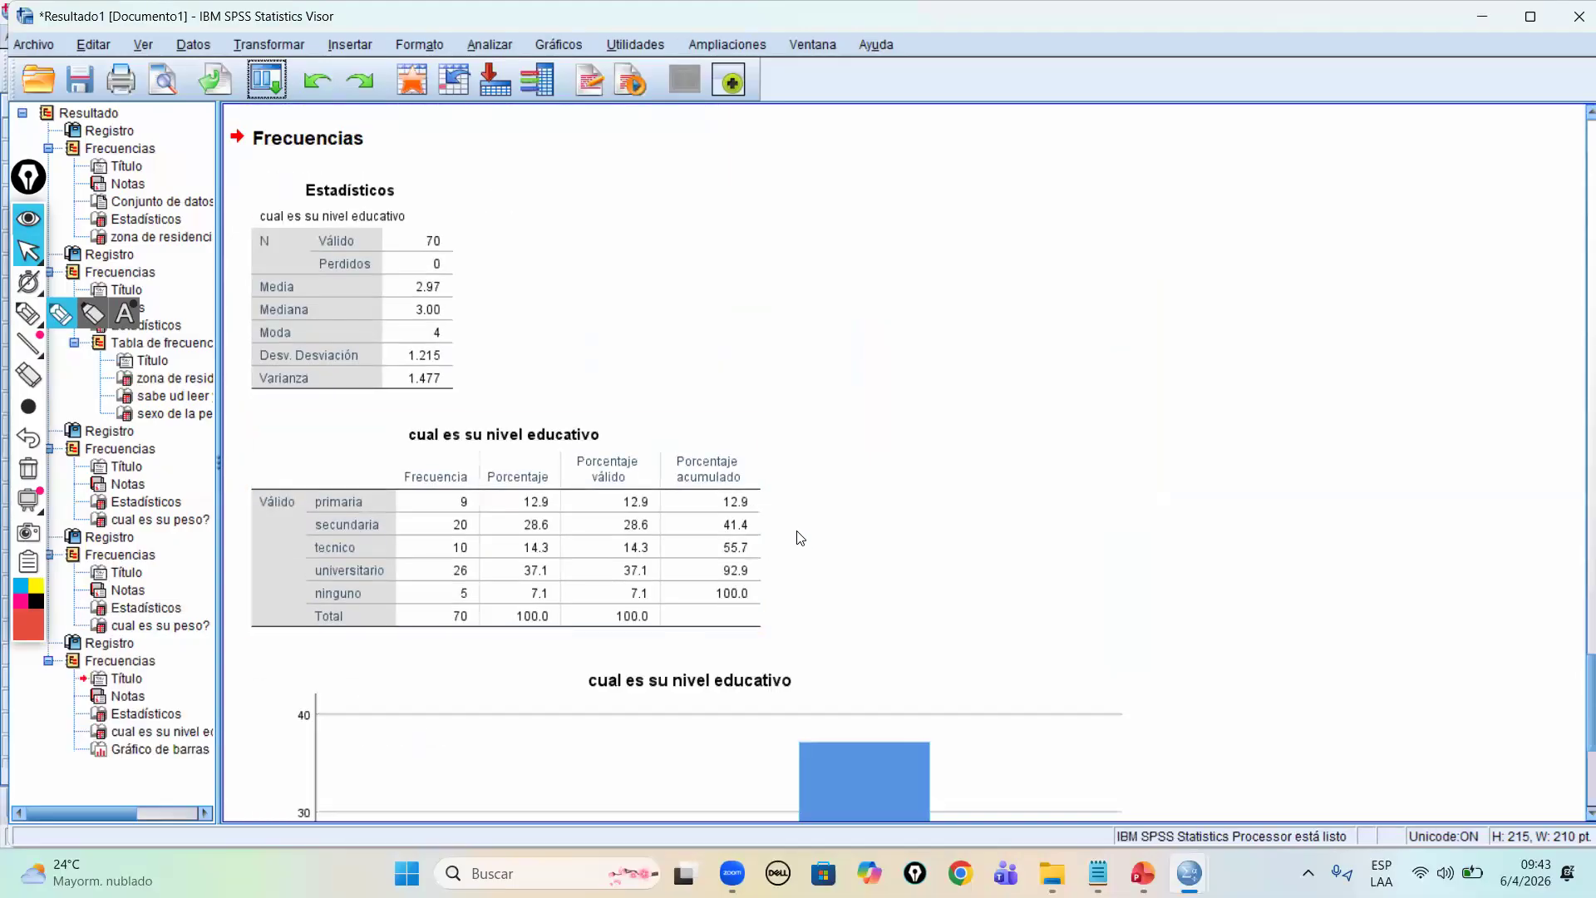
pyautogui.scroll(-3, 800, 538)
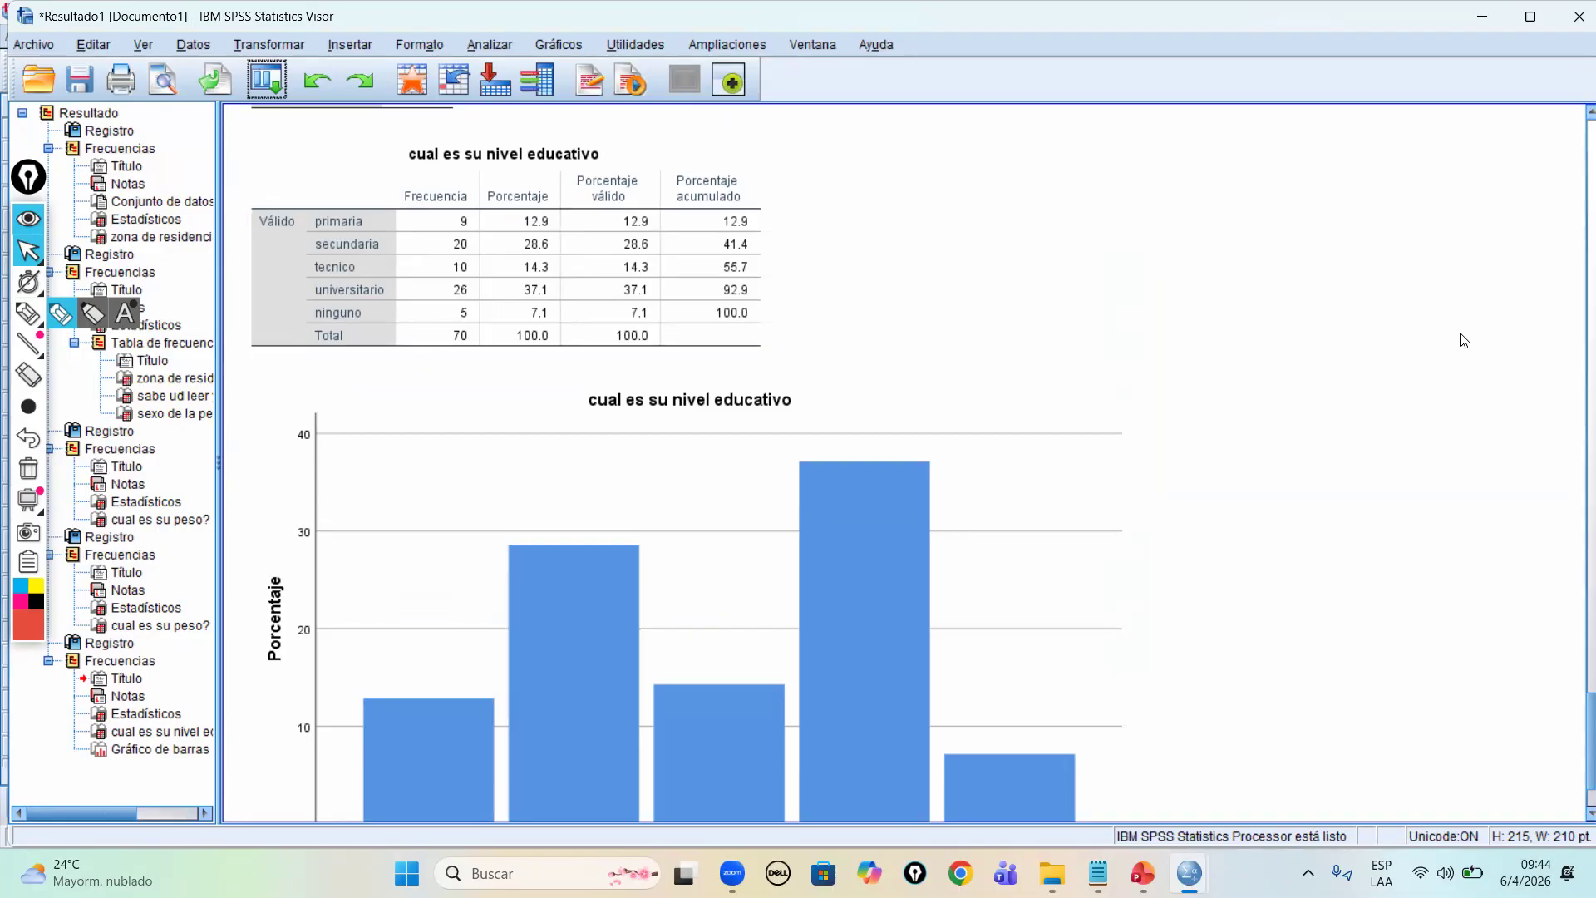
pyautogui.scroll(-3, 1463, 341)
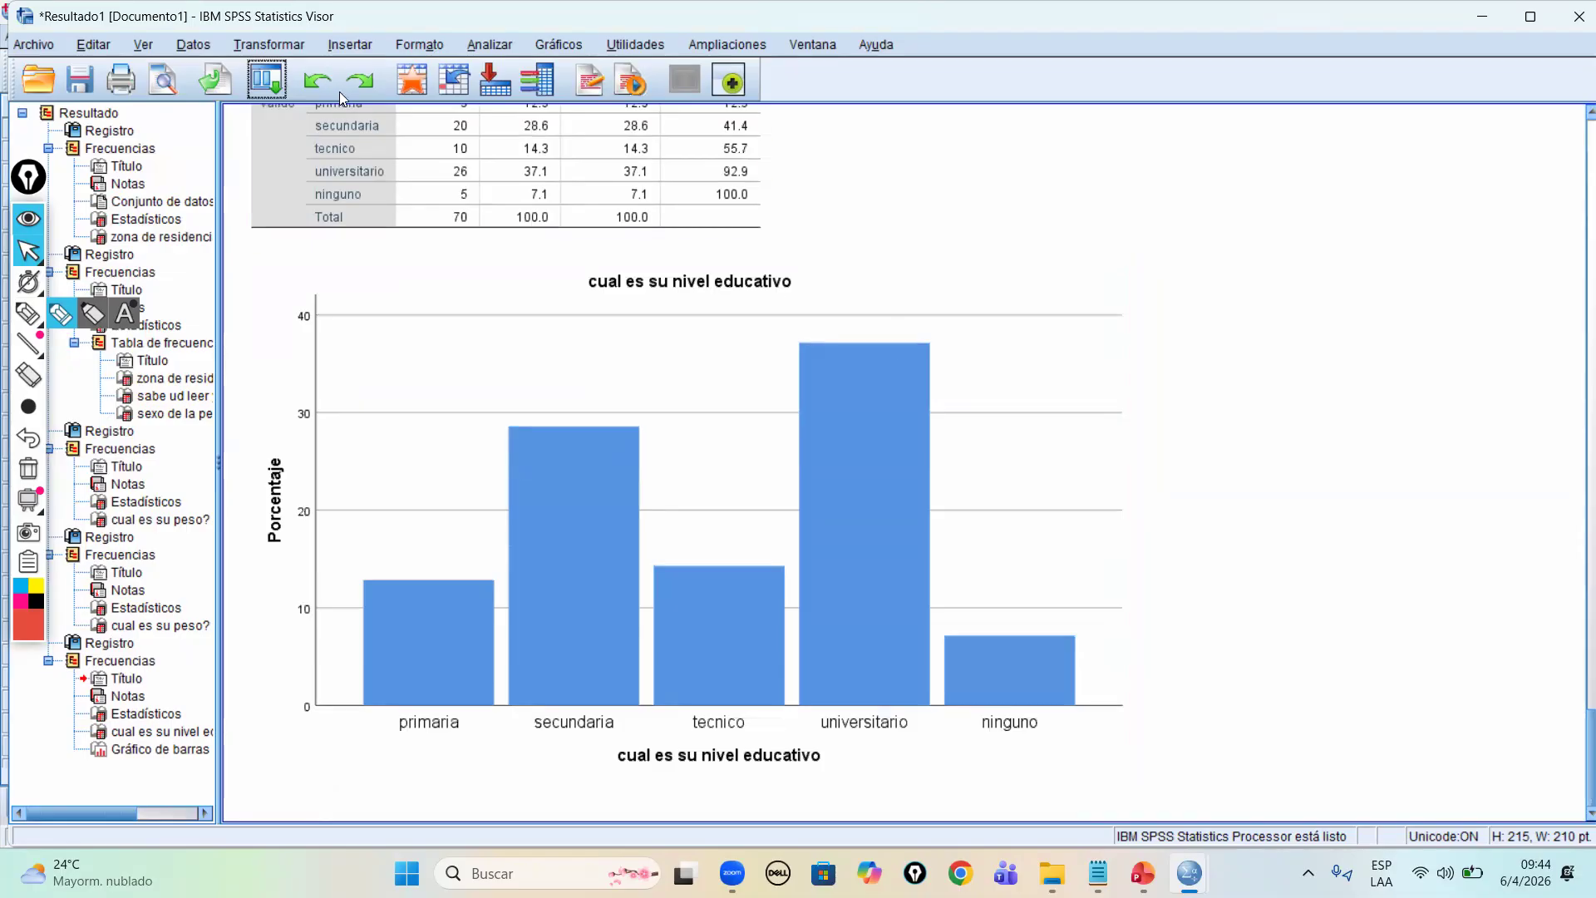
# Step: Reopen the Frequencies dialog and replace nivel_edu with zona as the variable to analyze
pyautogui.click(257, 79)
pyautogui.click(291, 118)
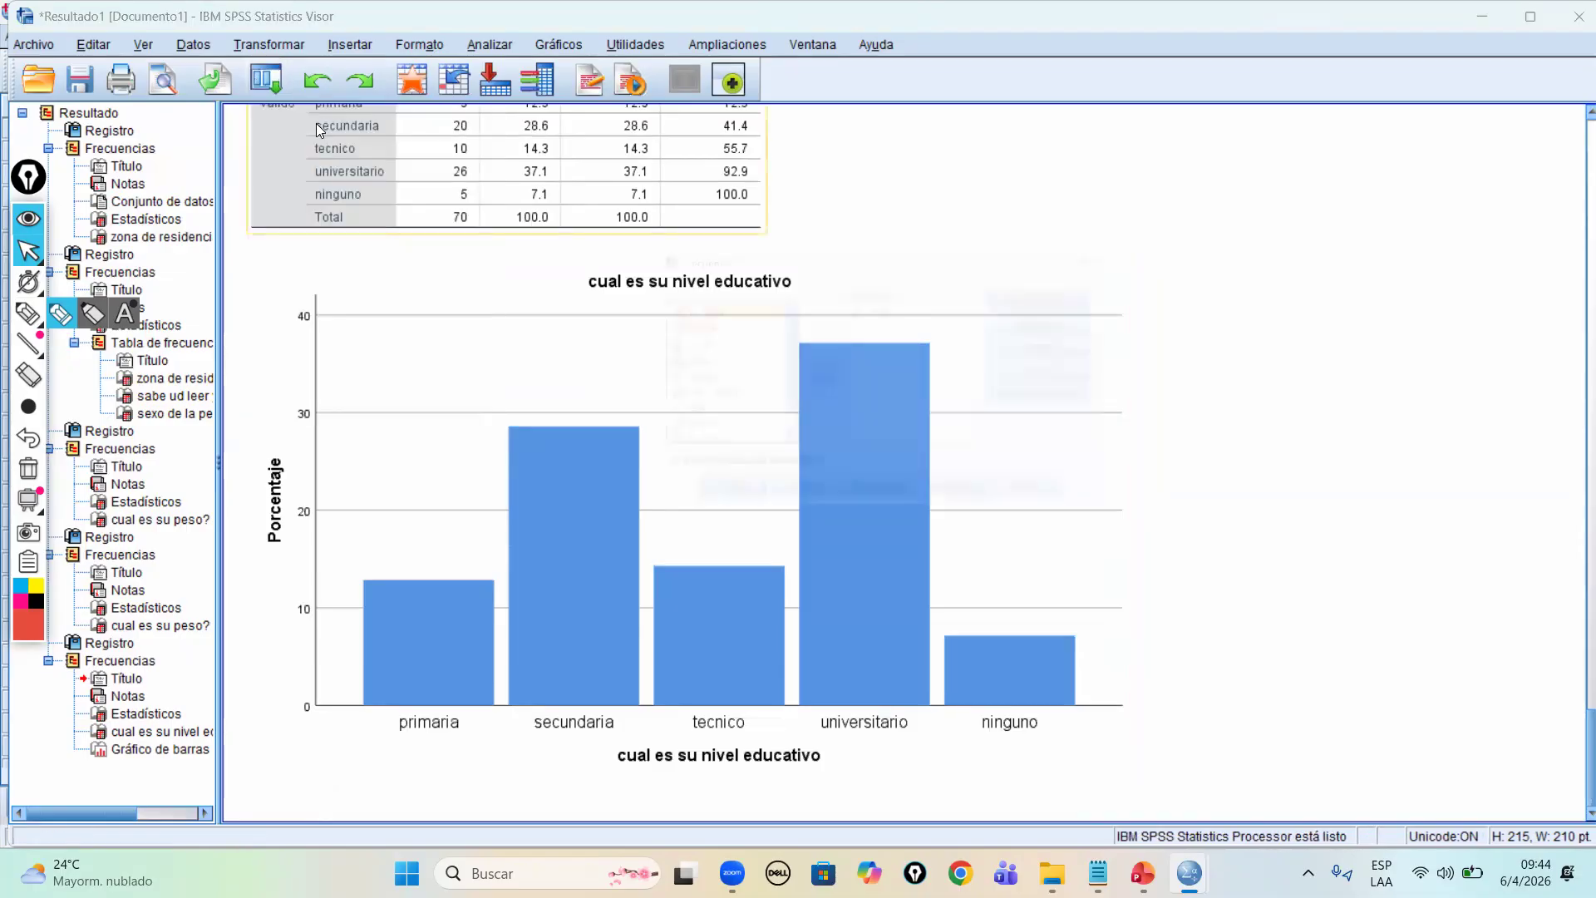
pyautogui.click(893, 306)
pyautogui.click(820, 376)
pyautogui.click(677, 342)
pyautogui.click(820, 376)
# Step: Switch the chart type to a pie chart with percentages, run the zona frequency analysis, and view the resulting table and chart
pyautogui.click(1074, 319)
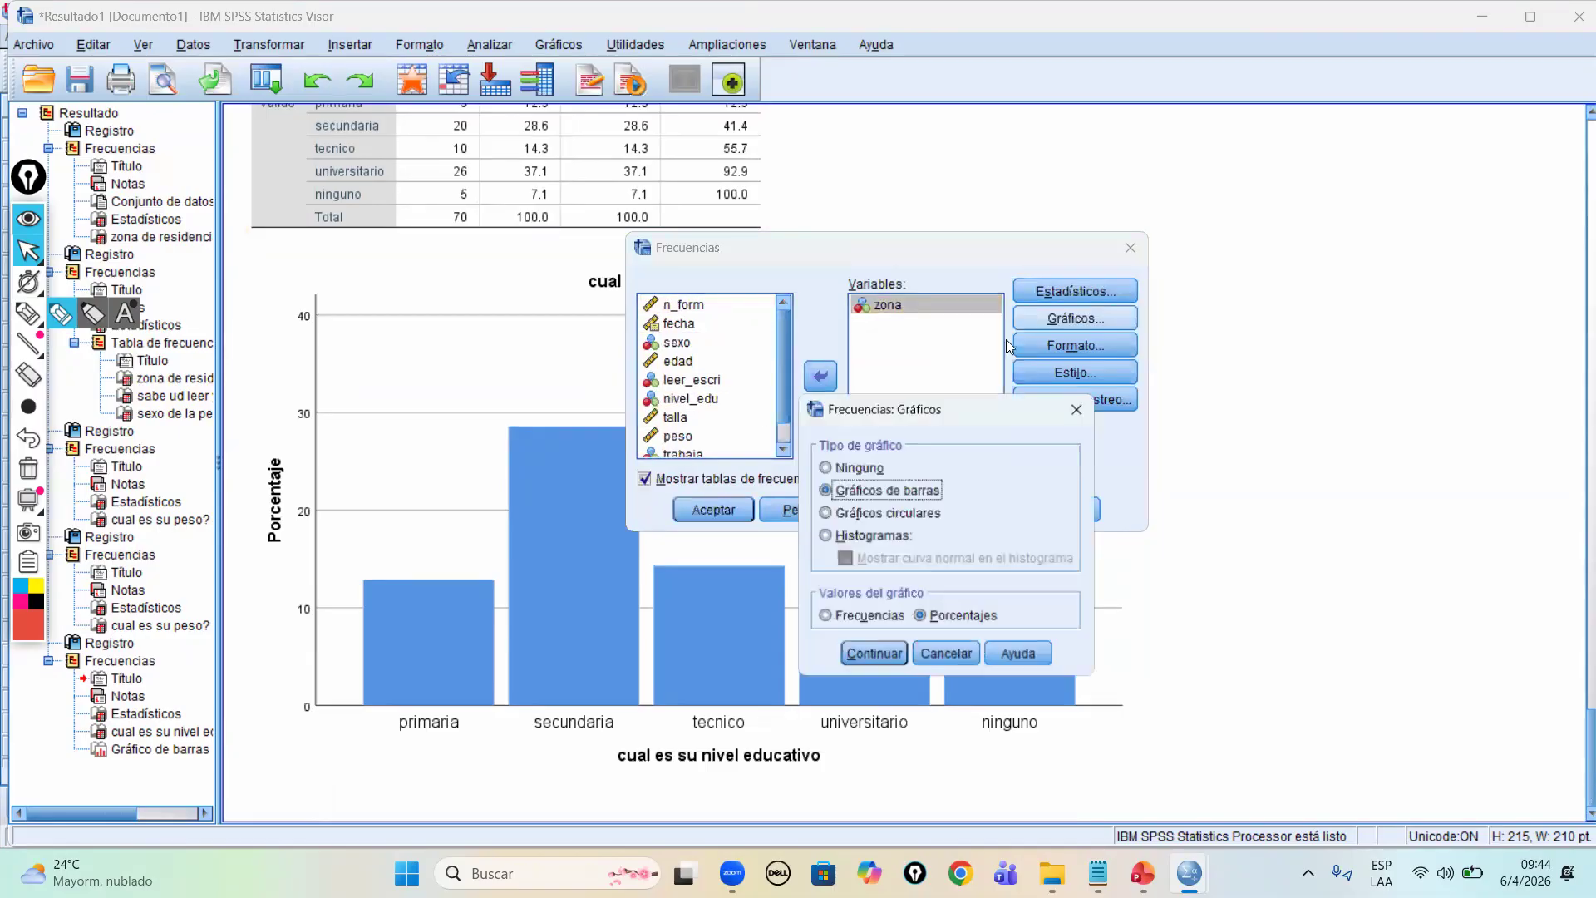
pyautogui.click(825, 514)
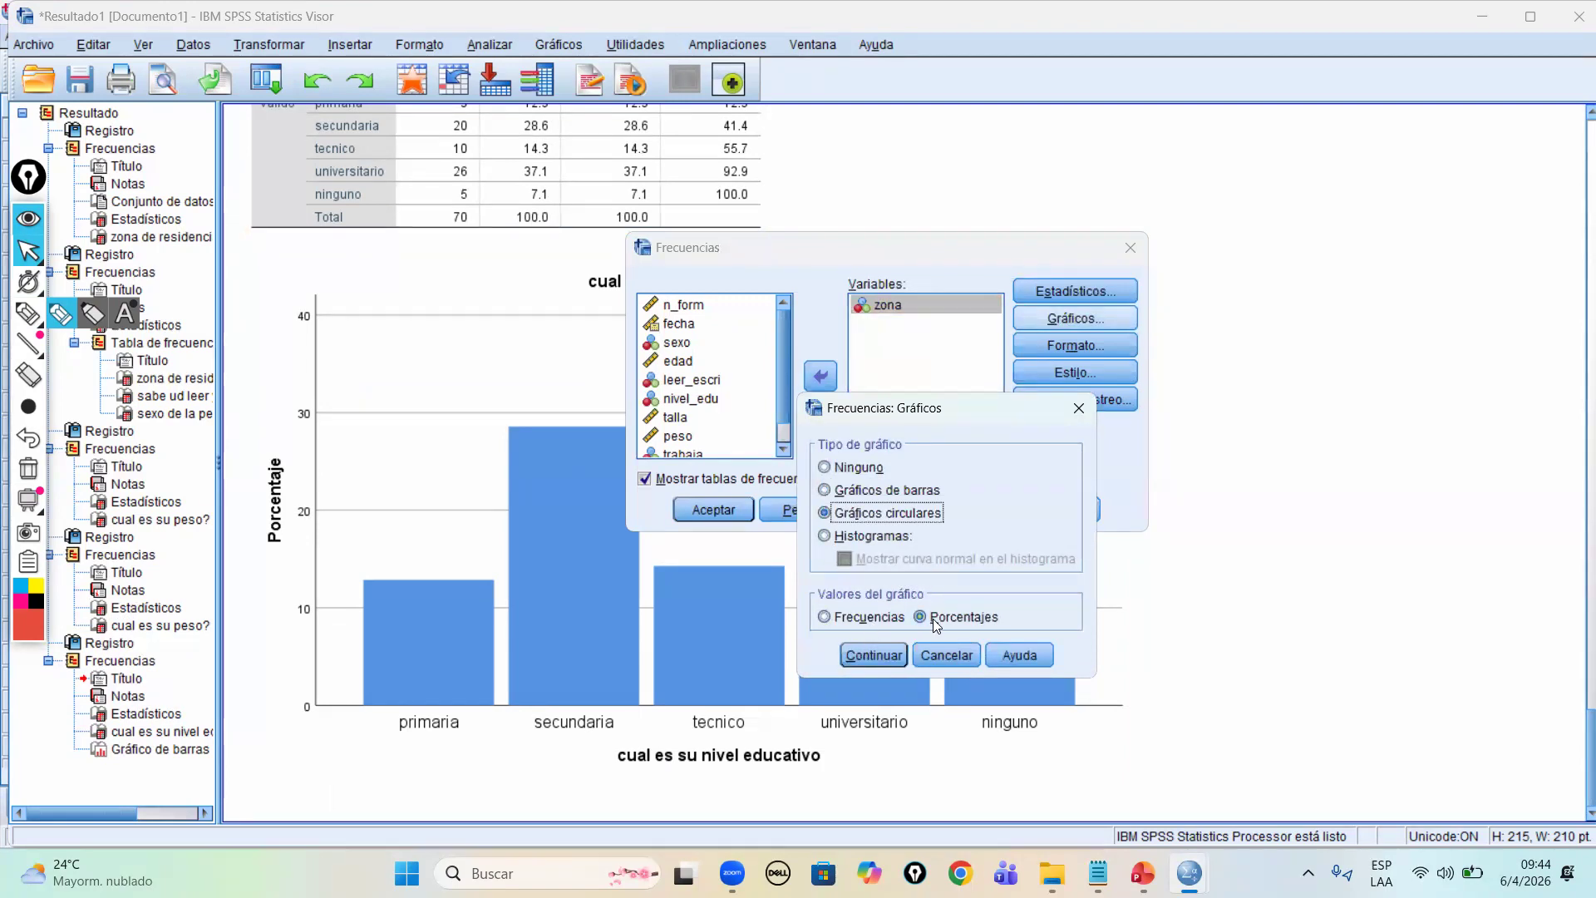
pyautogui.click(873, 655)
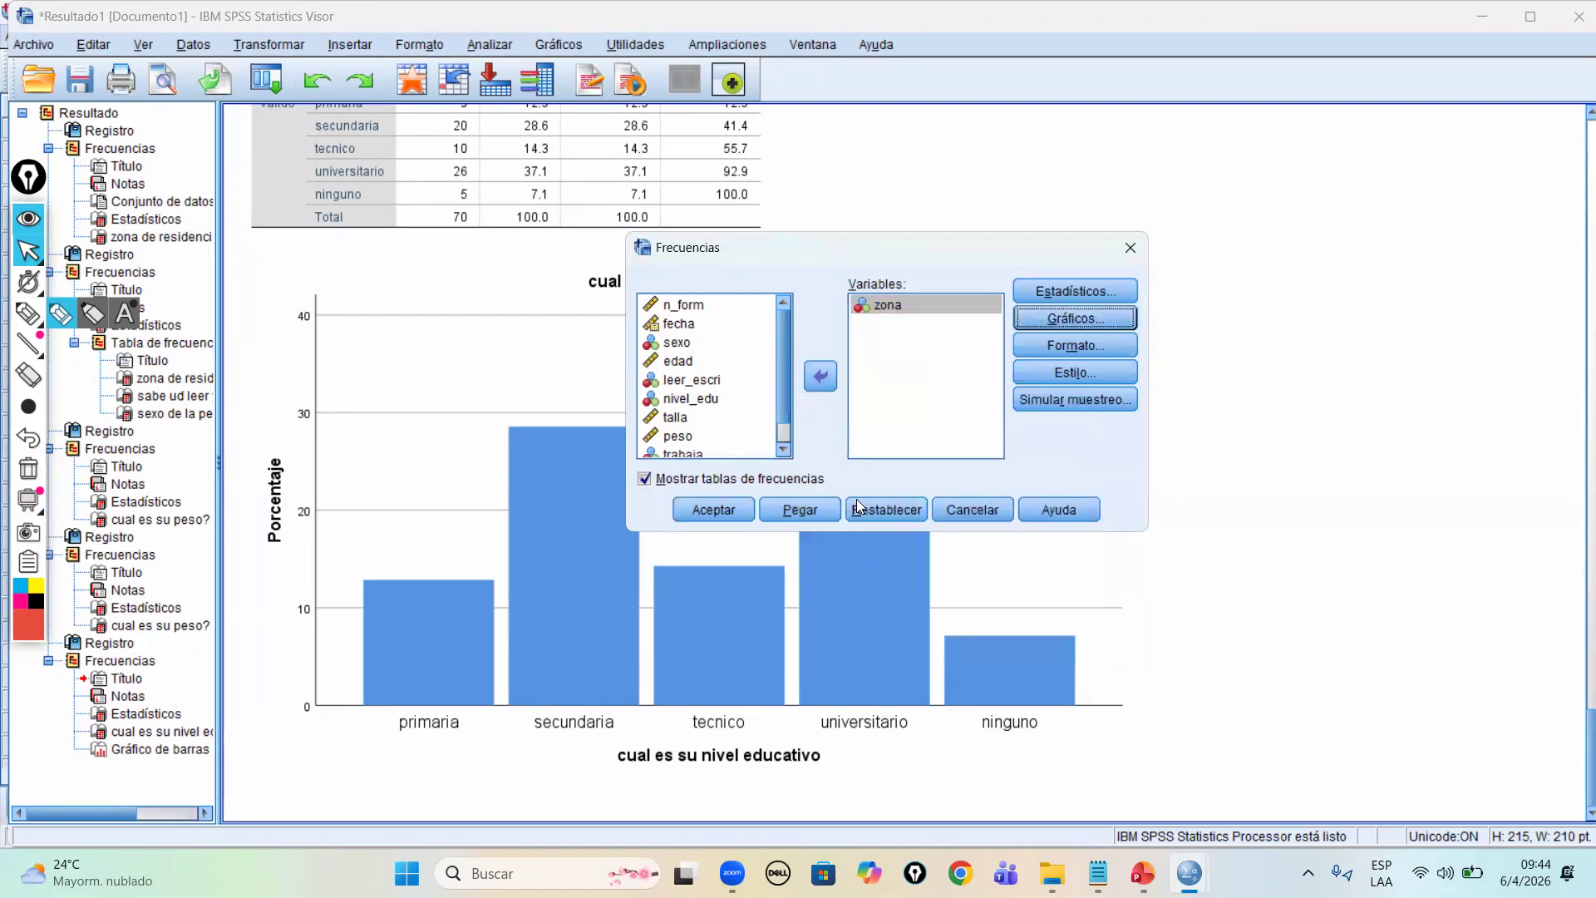
pyautogui.click(700, 513)
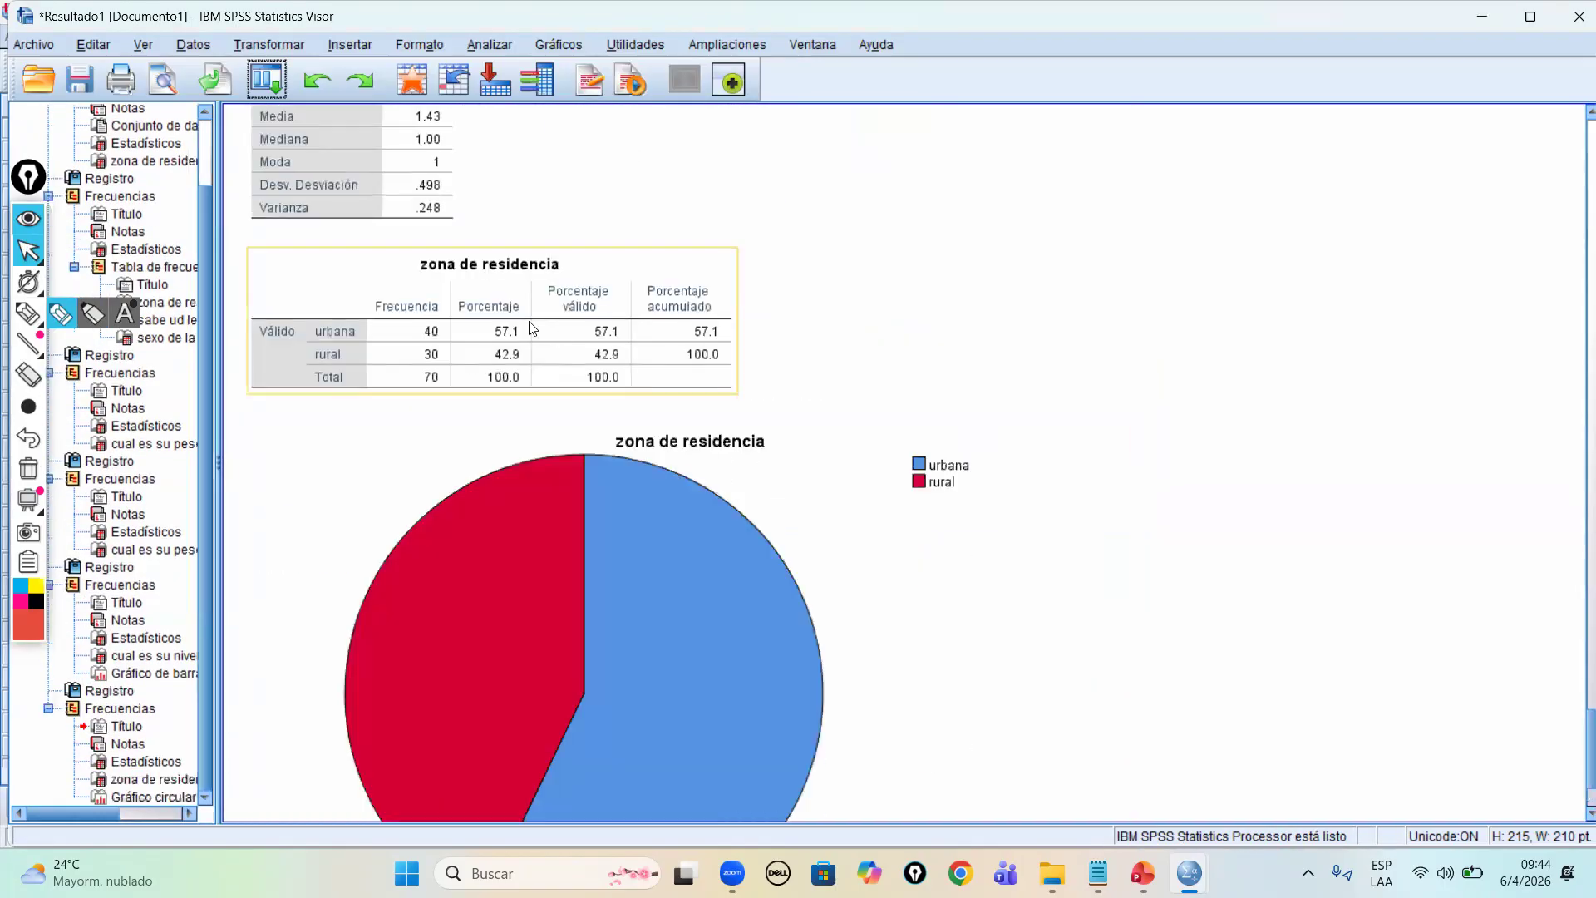
pyautogui.scroll(2, 491, 320)
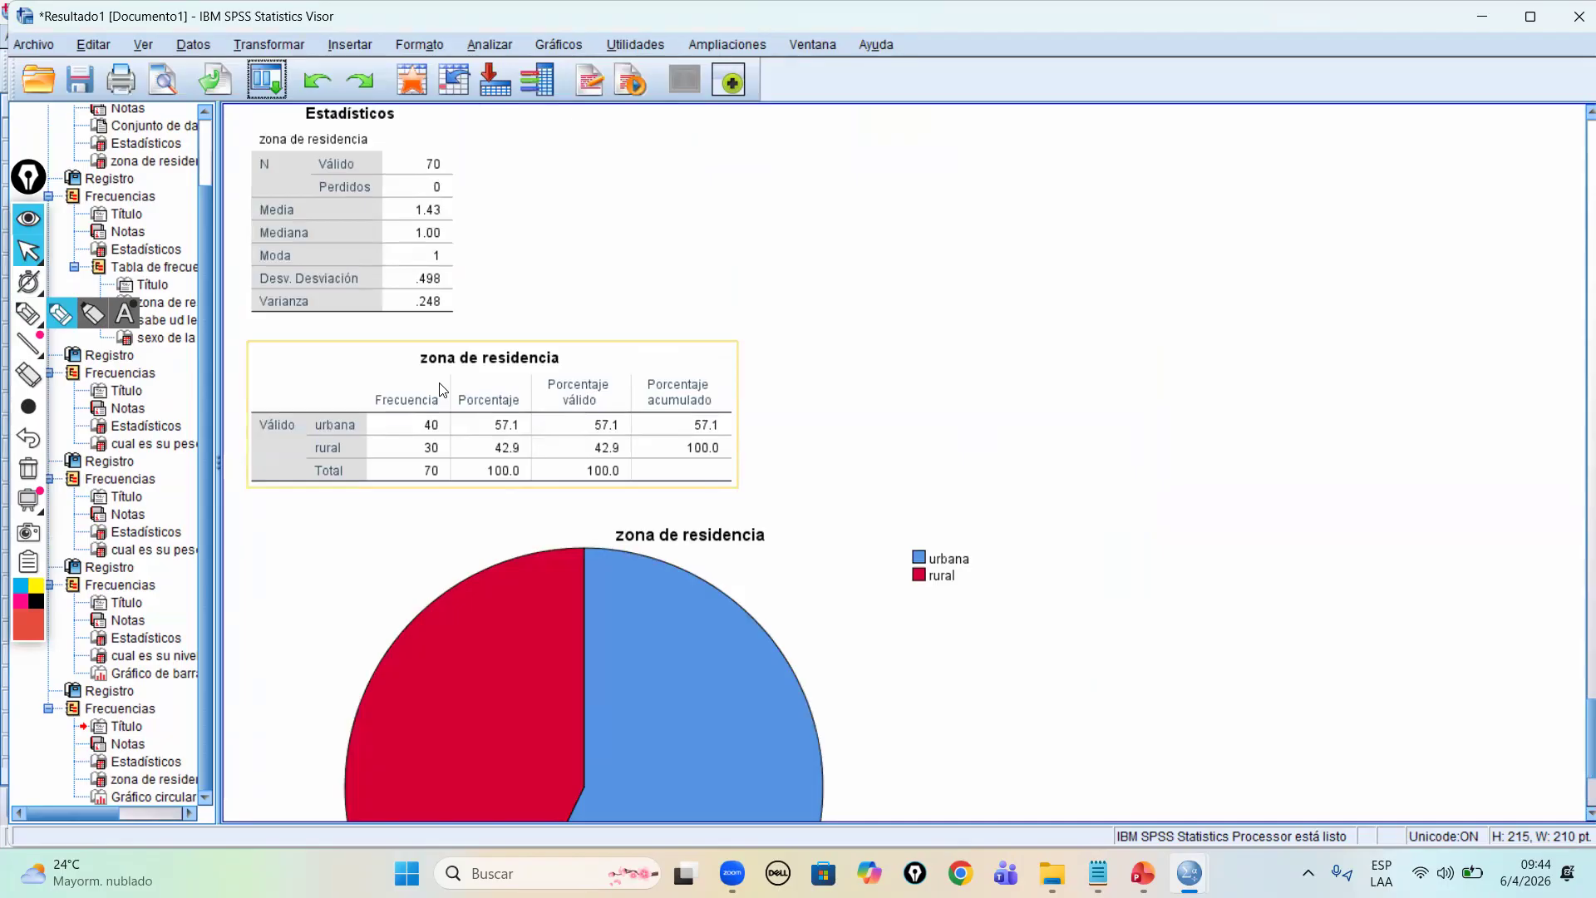
pyautogui.click(572, 365)
pyautogui.scroll(-5, 743, 393)
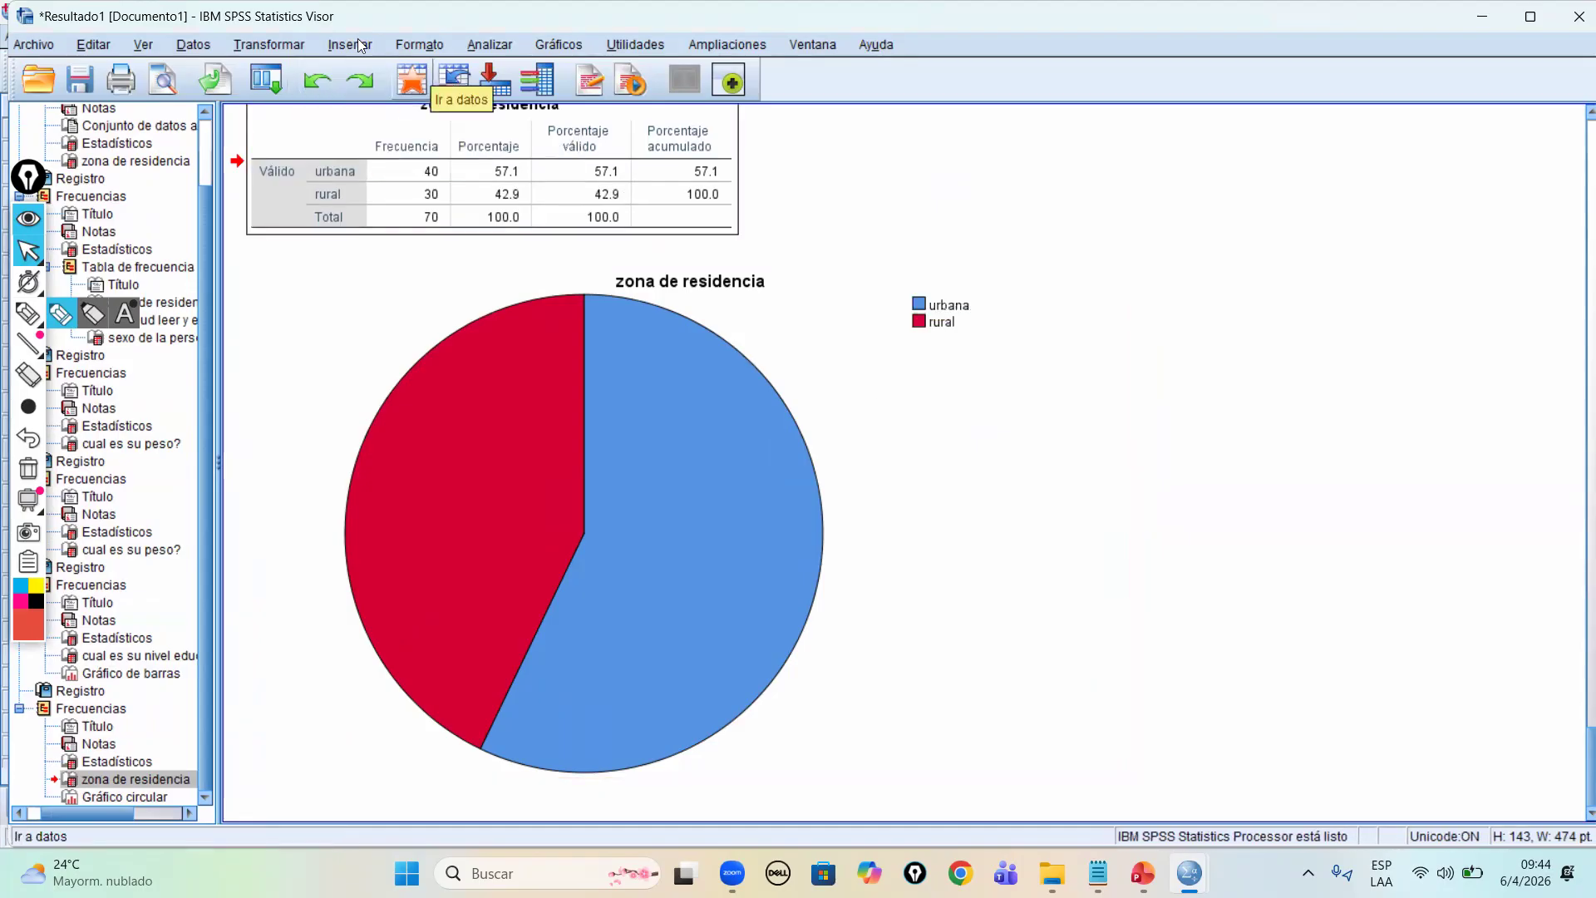
# Step: Reopen the Frequencies dialog for zona and review its statistics and format options
pyautogui.click(264, 81)
pyautogui.click(286, 122)
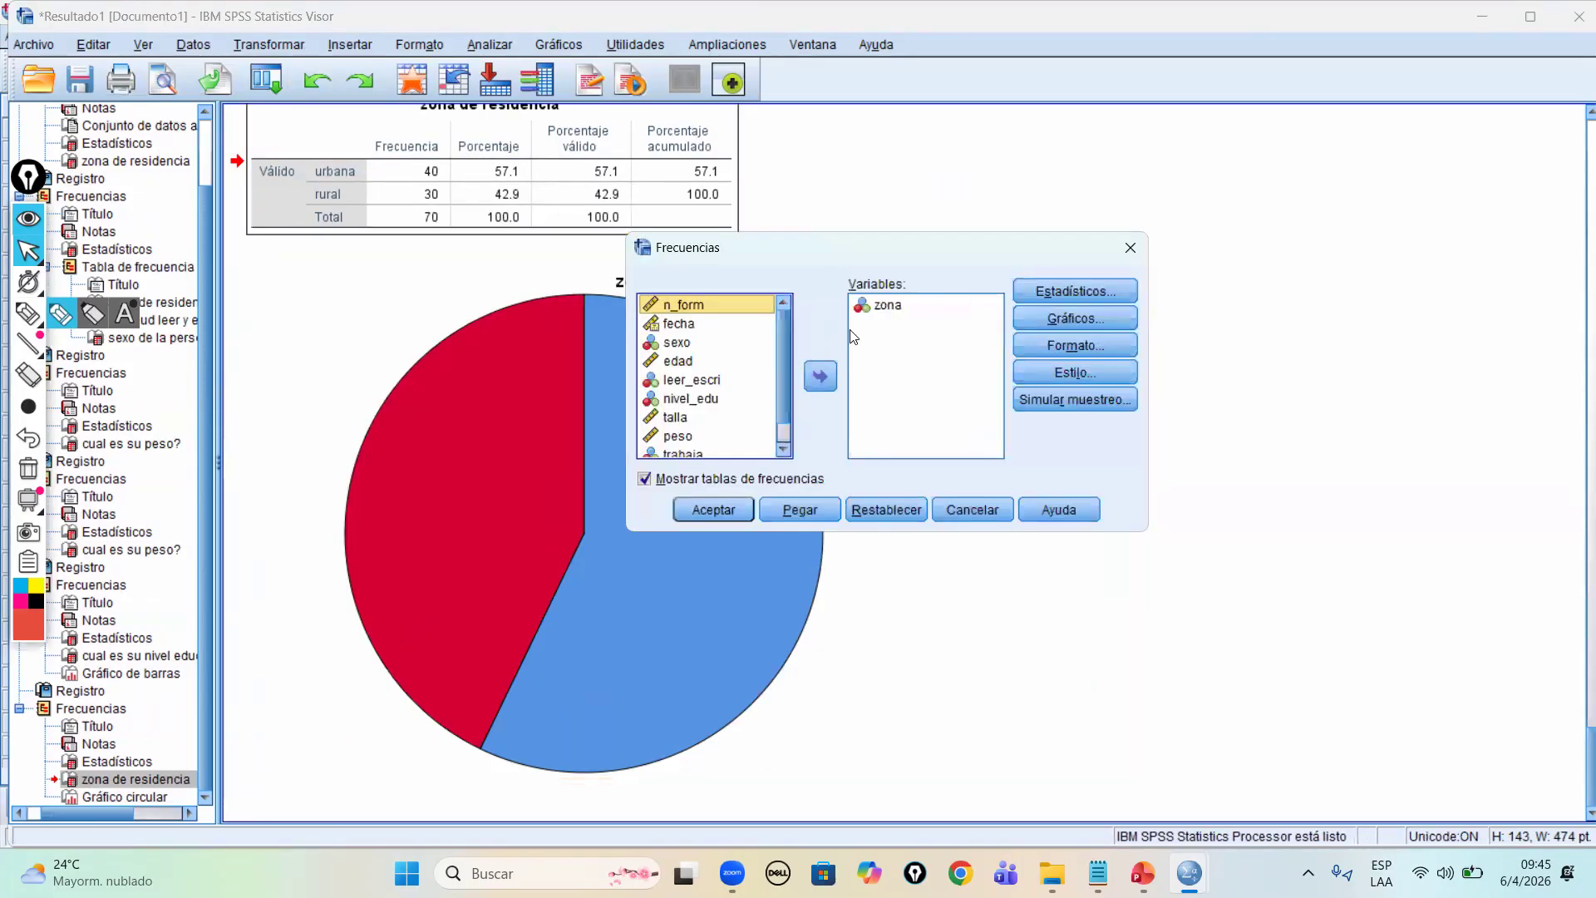
pyautogui.click(1066, 290)
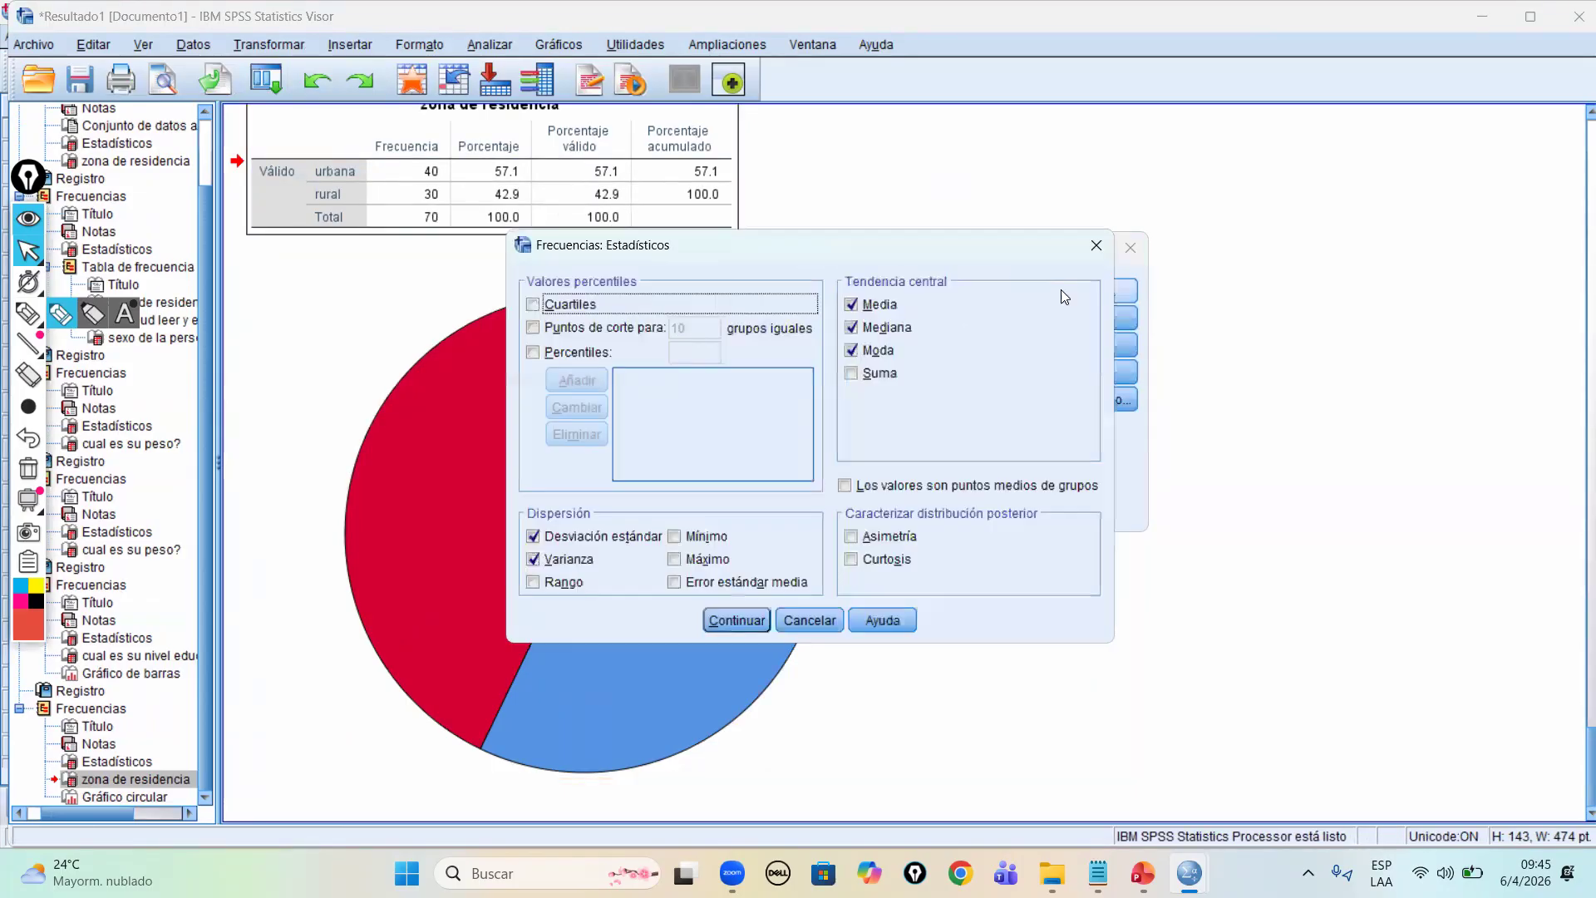
pyautogui.click(1095, 246)
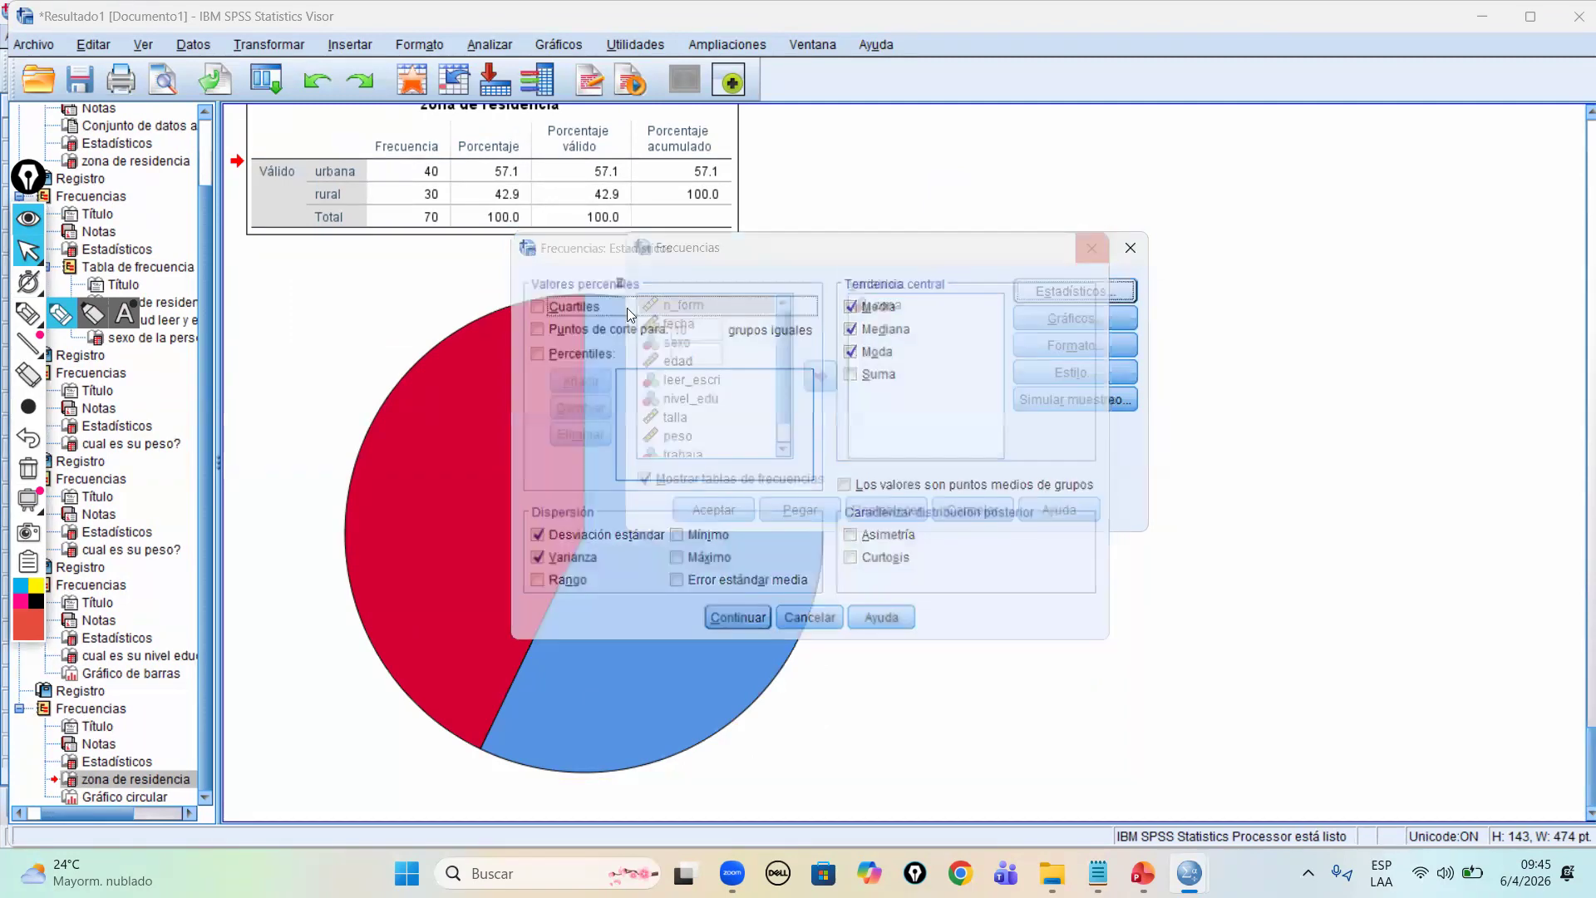
pyautogui.click(1064, 345)
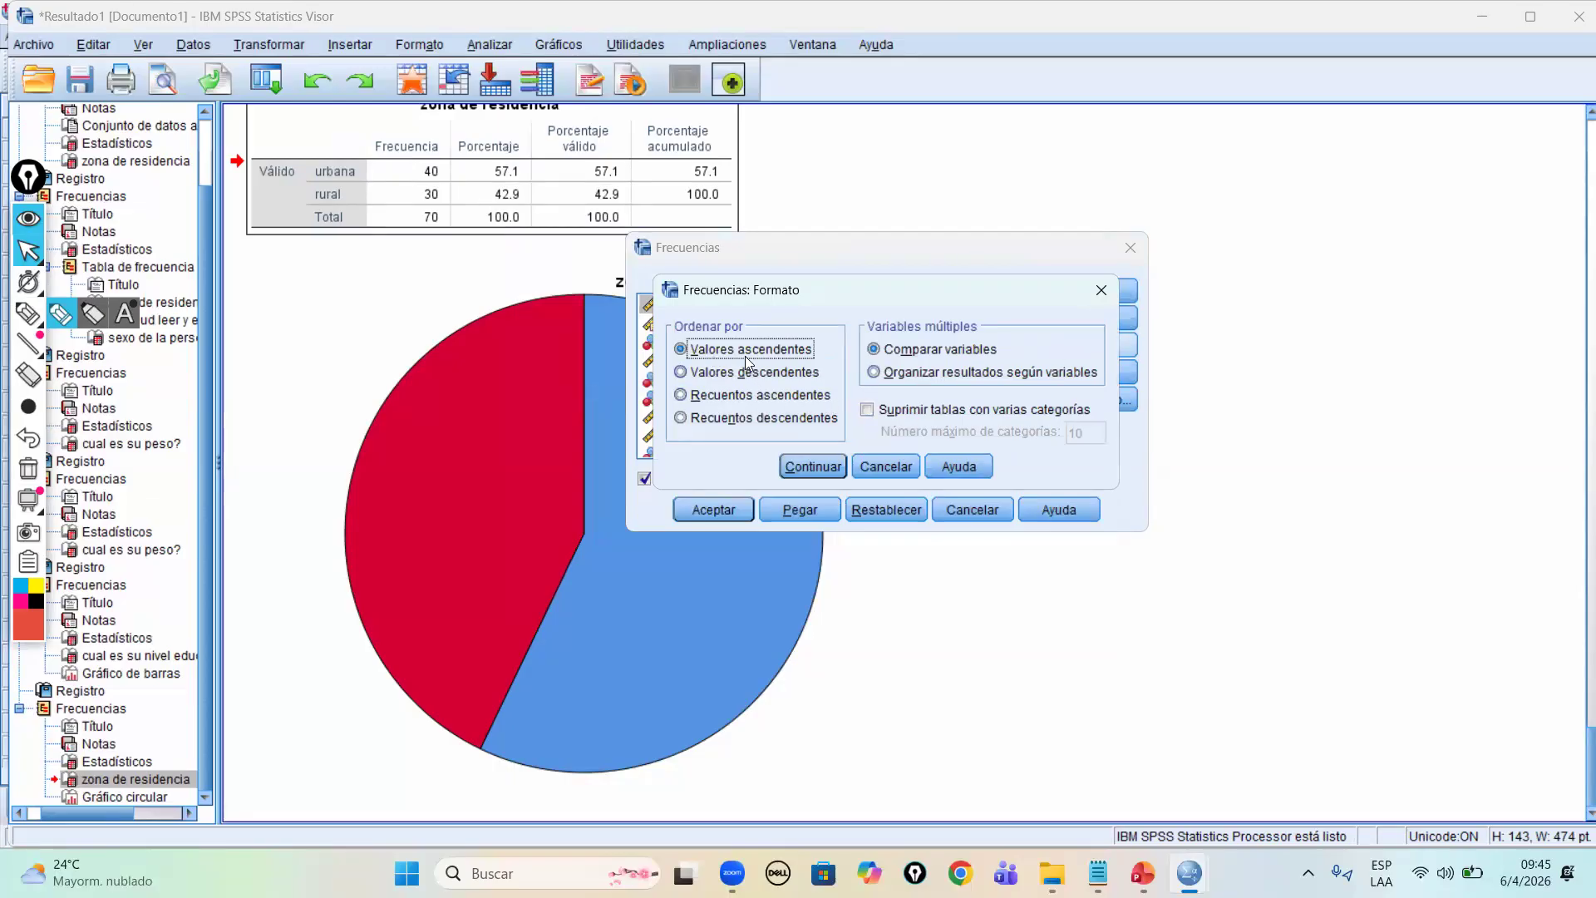
pyautogui.click(1100, 289)
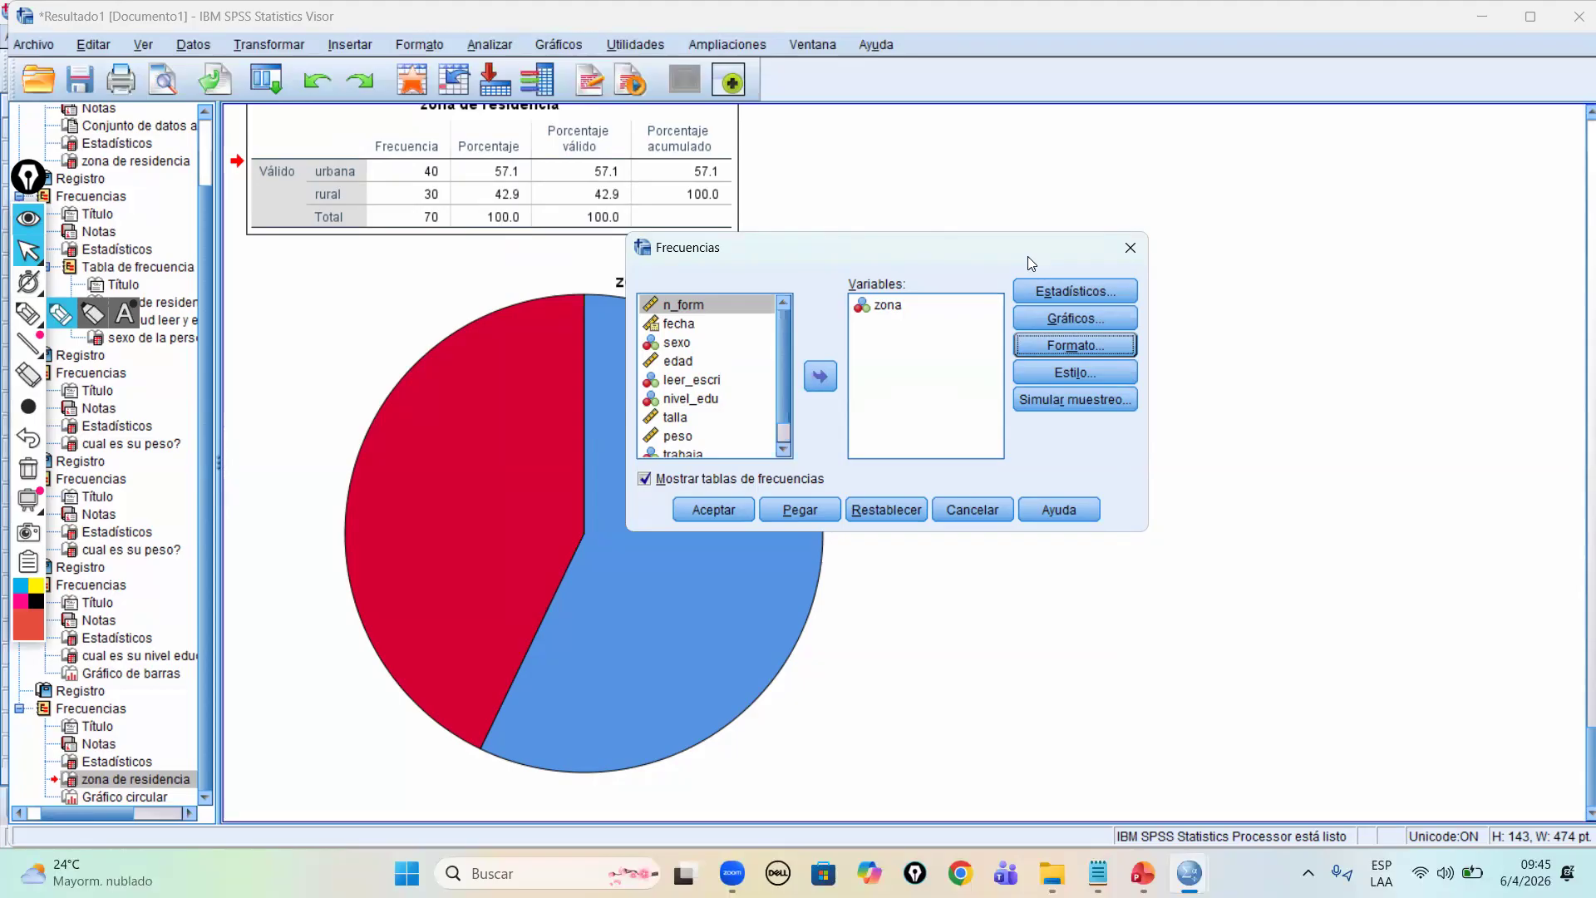
# Step: Turn the display of frequency tables off and back on, and cancel the Frequencies dialog
pyautogui.moveTo(1080, 234); pyautogui.dragTo(1035, 193)
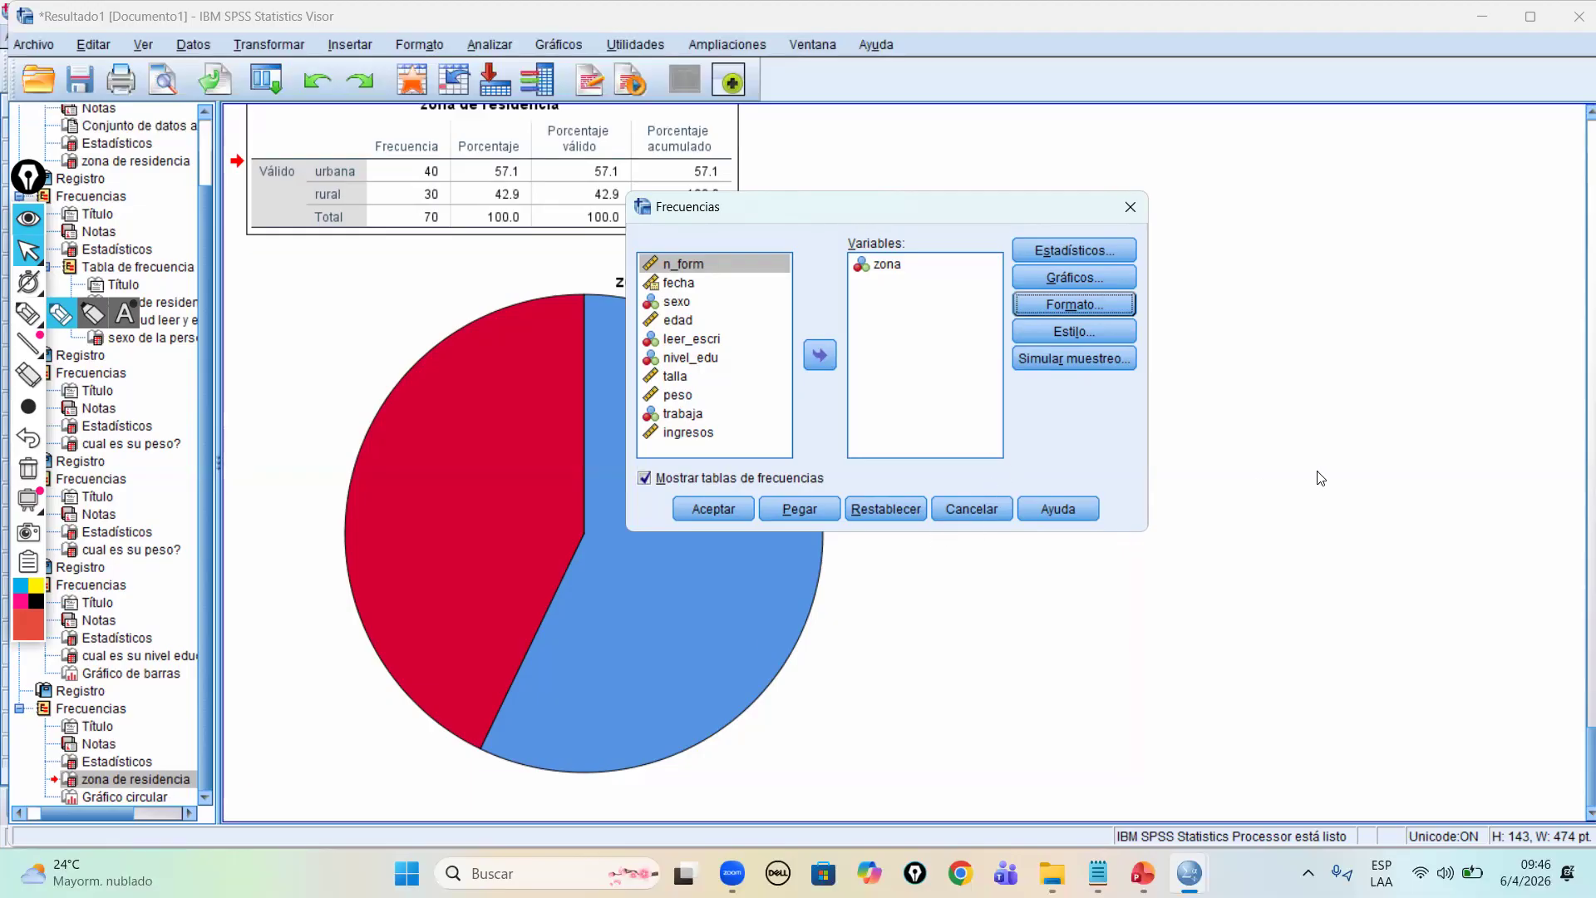
pyautogui.moveTo(962, 211); pyautogui.dragTo(934, 243)
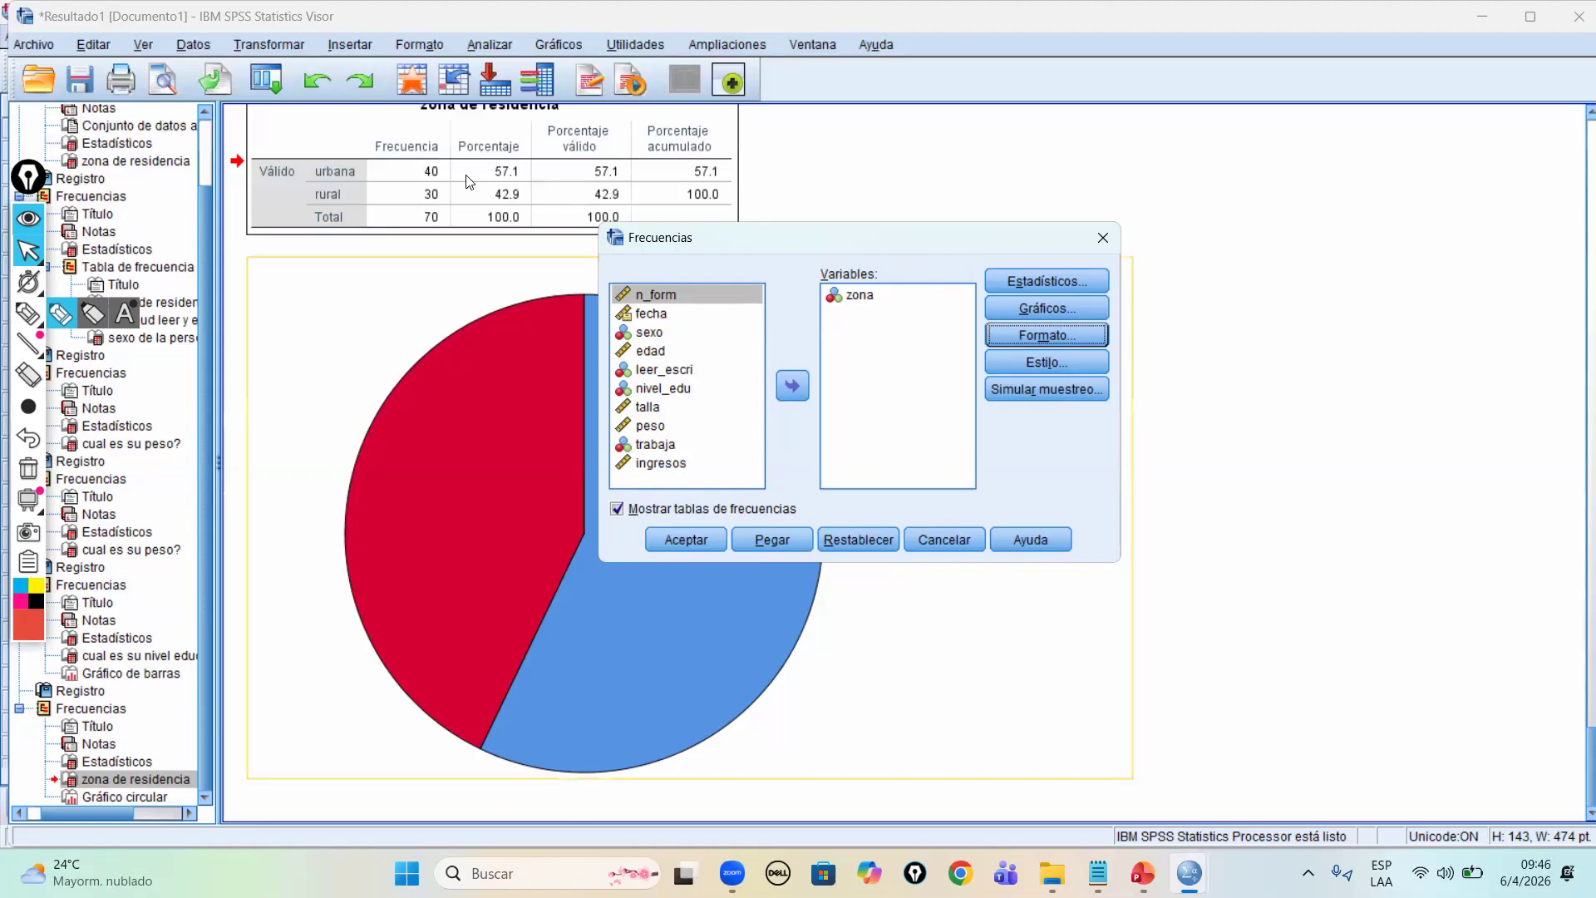
pyautogui.click(617, 508)
pyautogui.click(618, 508)
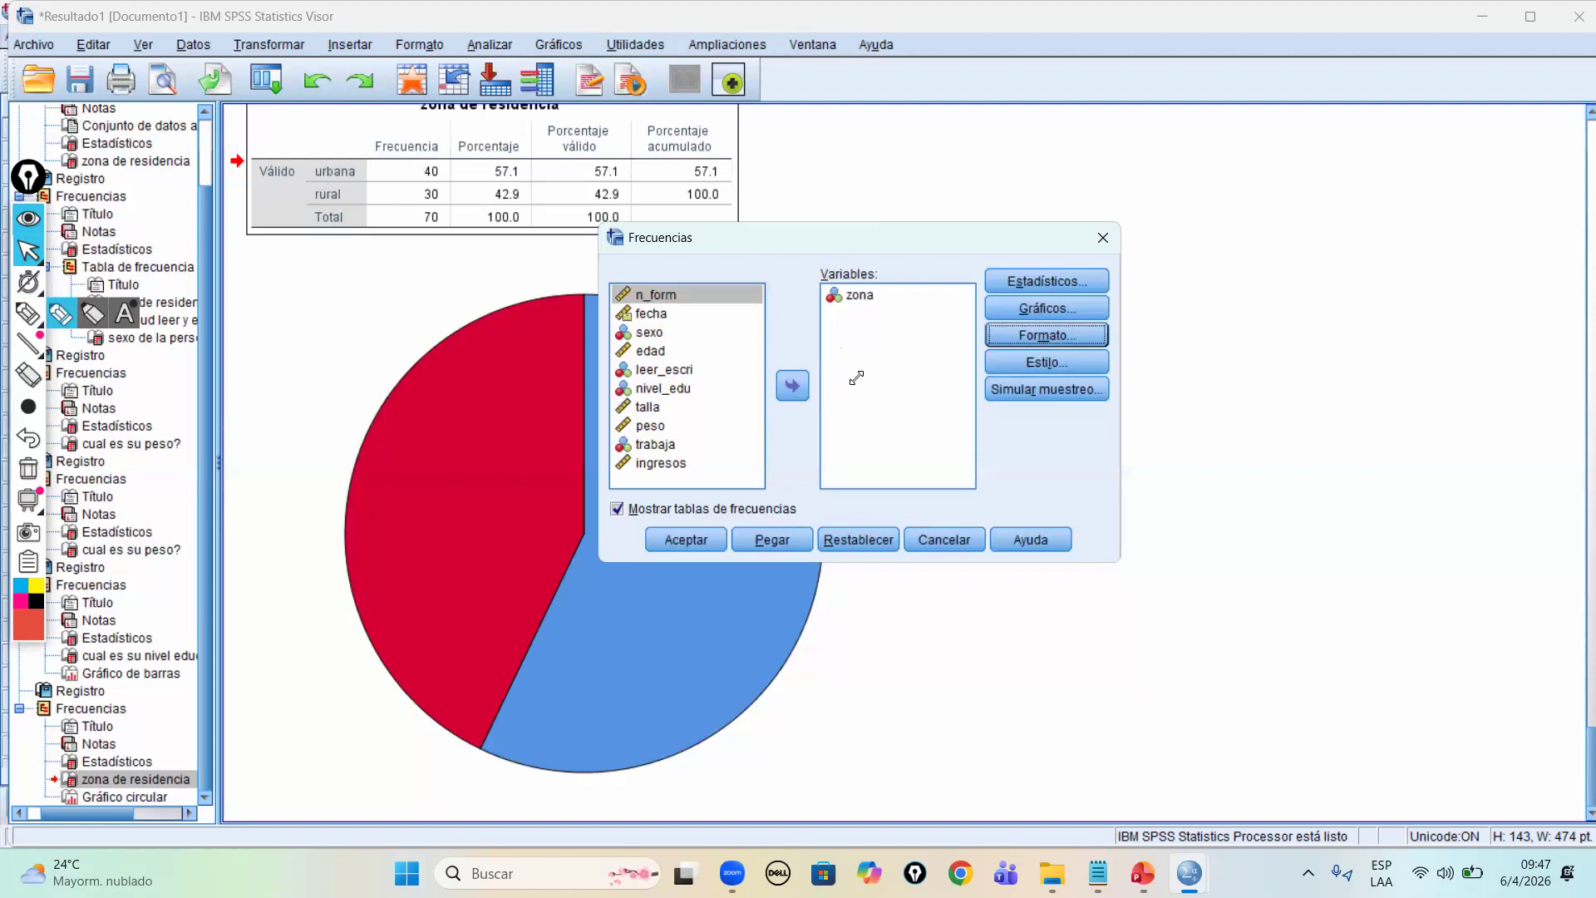
pyautogui.click(955, 543)
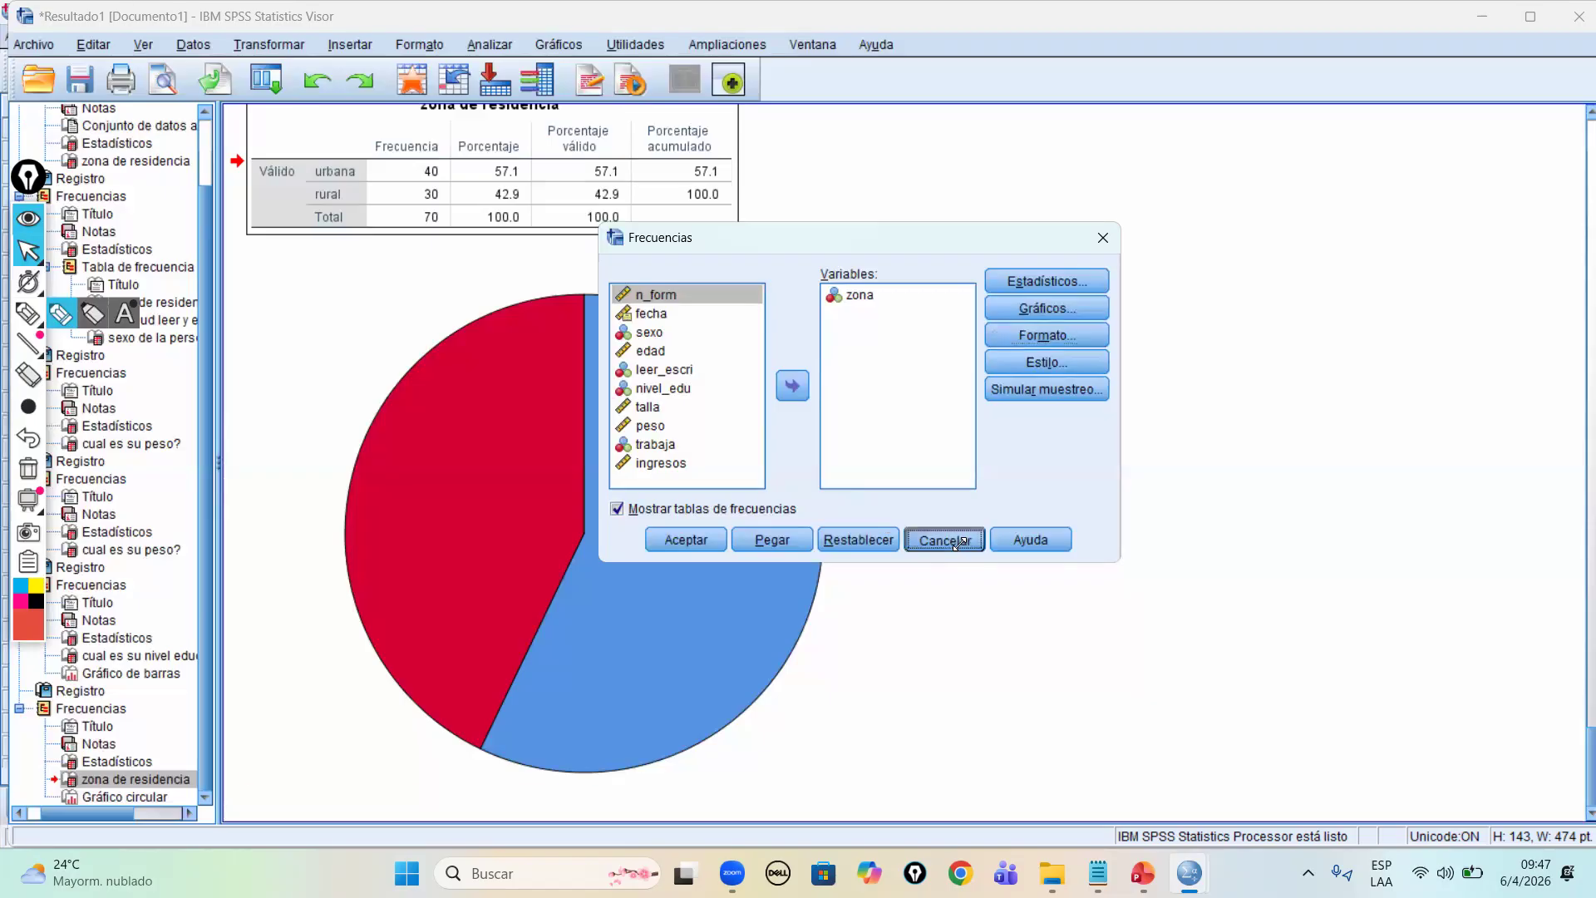